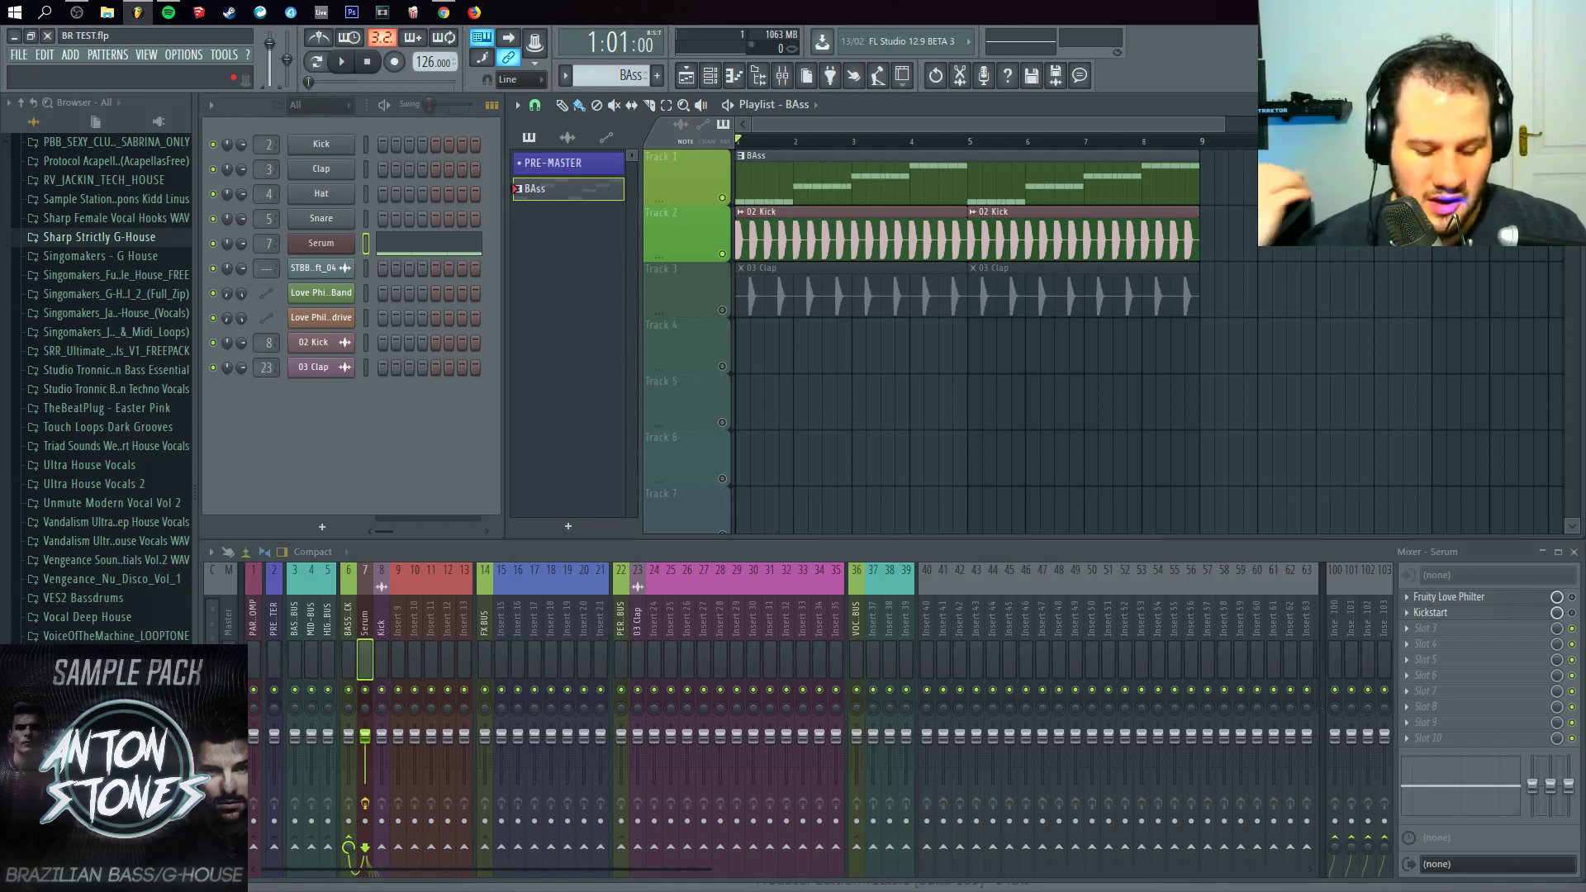
# Step: Open the BAss pattern's Serum notes in the piano roll, play the pattern back, and close the piano roll
pyautogui.doubleClick(831, 190)
pyautogui.scroll(5, 687, 598)
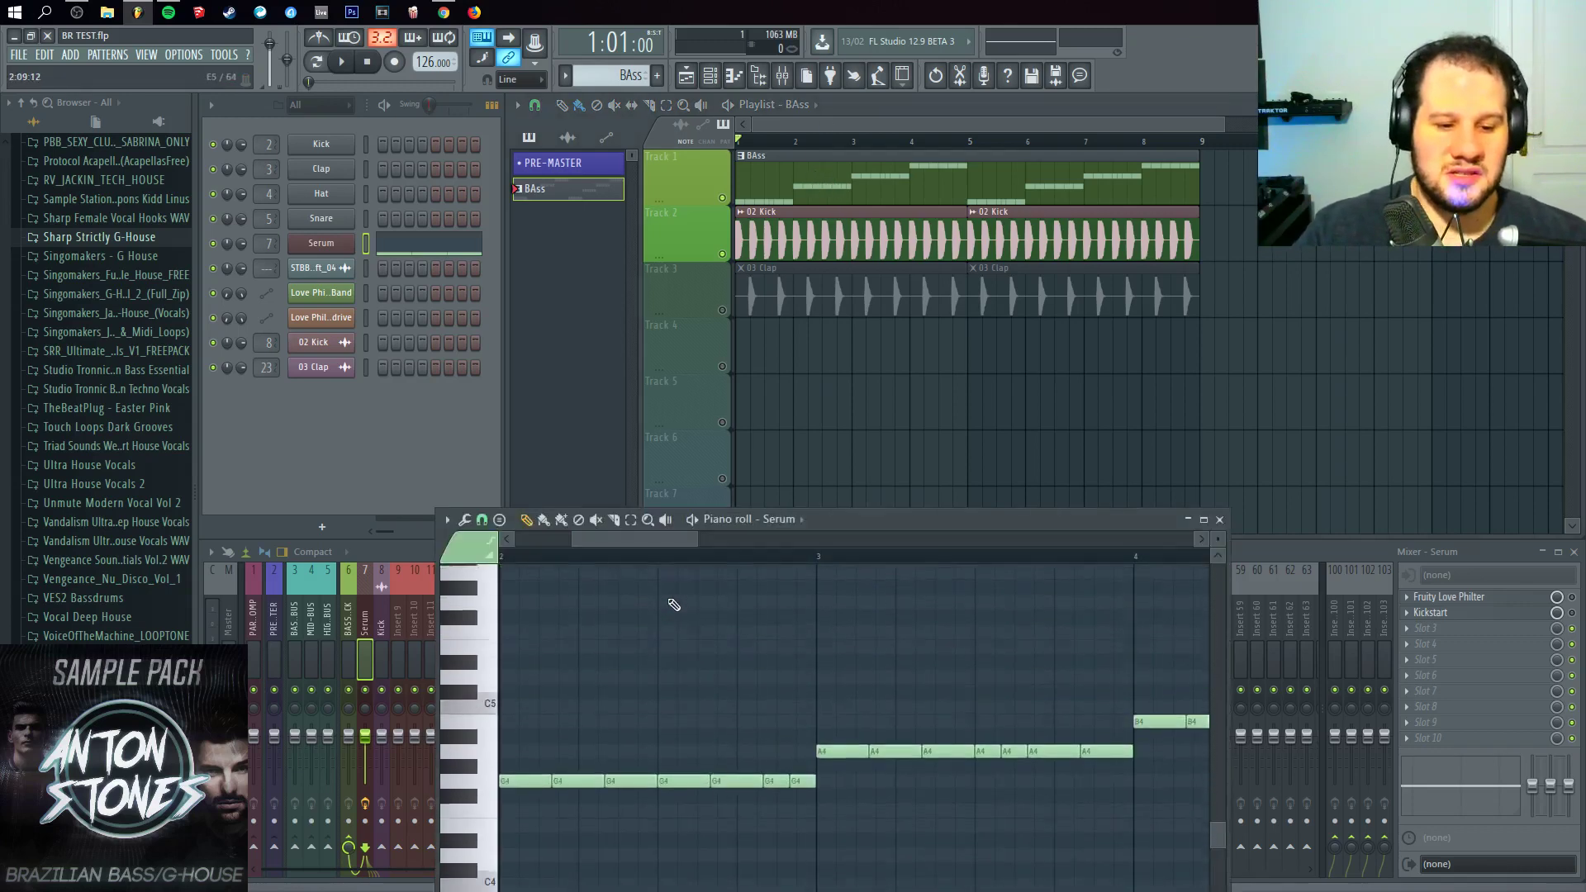
pyautogui.scroll(-3, 665, 621)
pyautogui.moveTo(633, 674); pyautogui.dragTo(661, 632)
pyautogui.moveTo(553, 778); pyautogui.dragTo(570, 692)
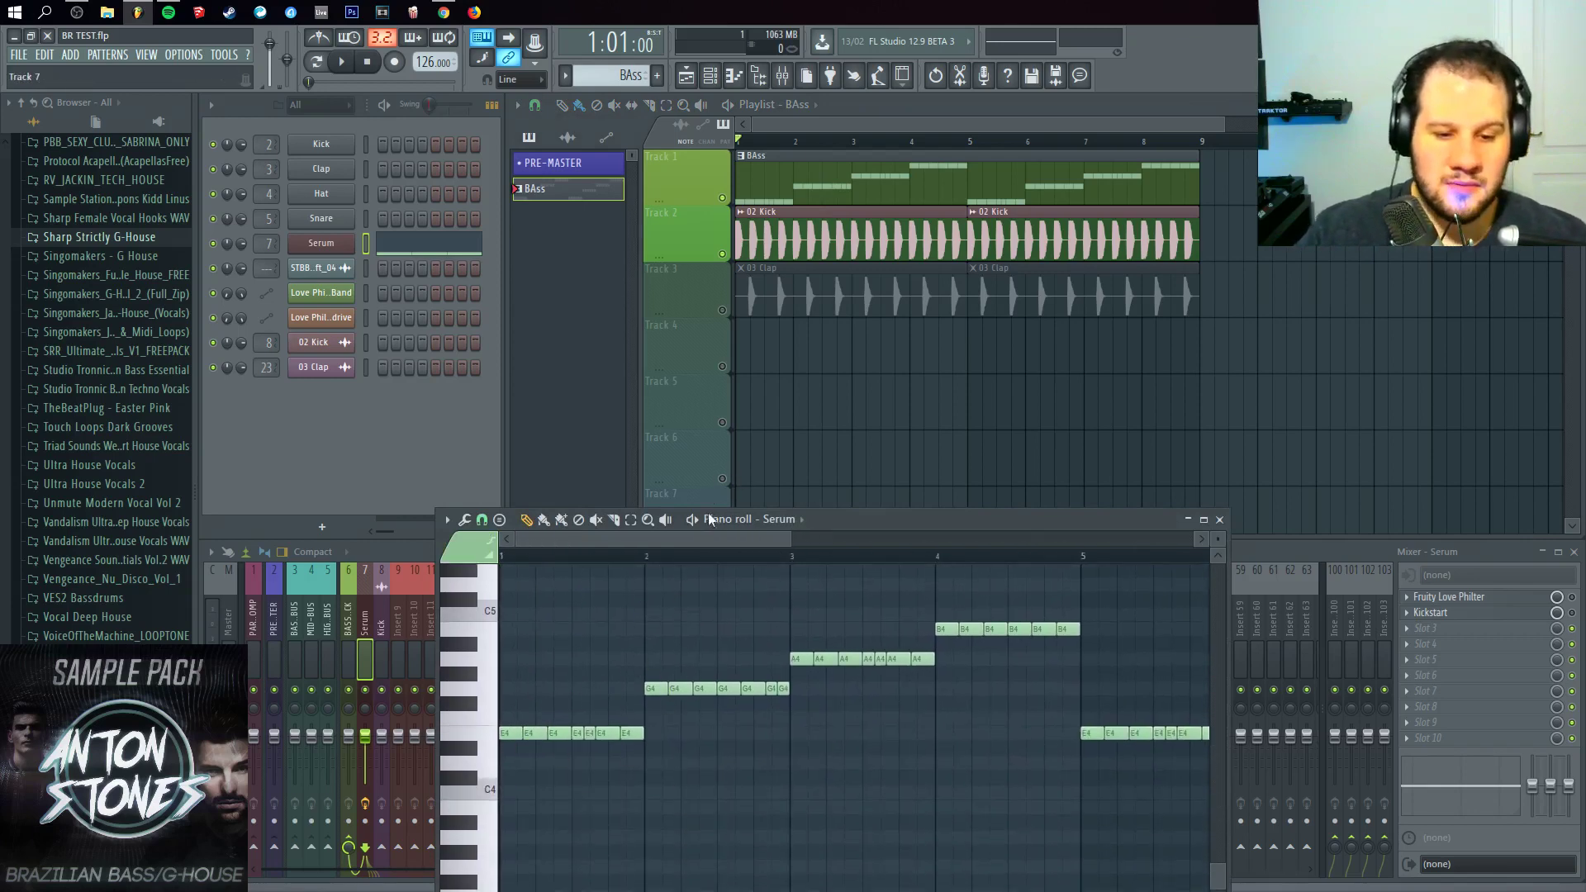
pyautogui.press('space')
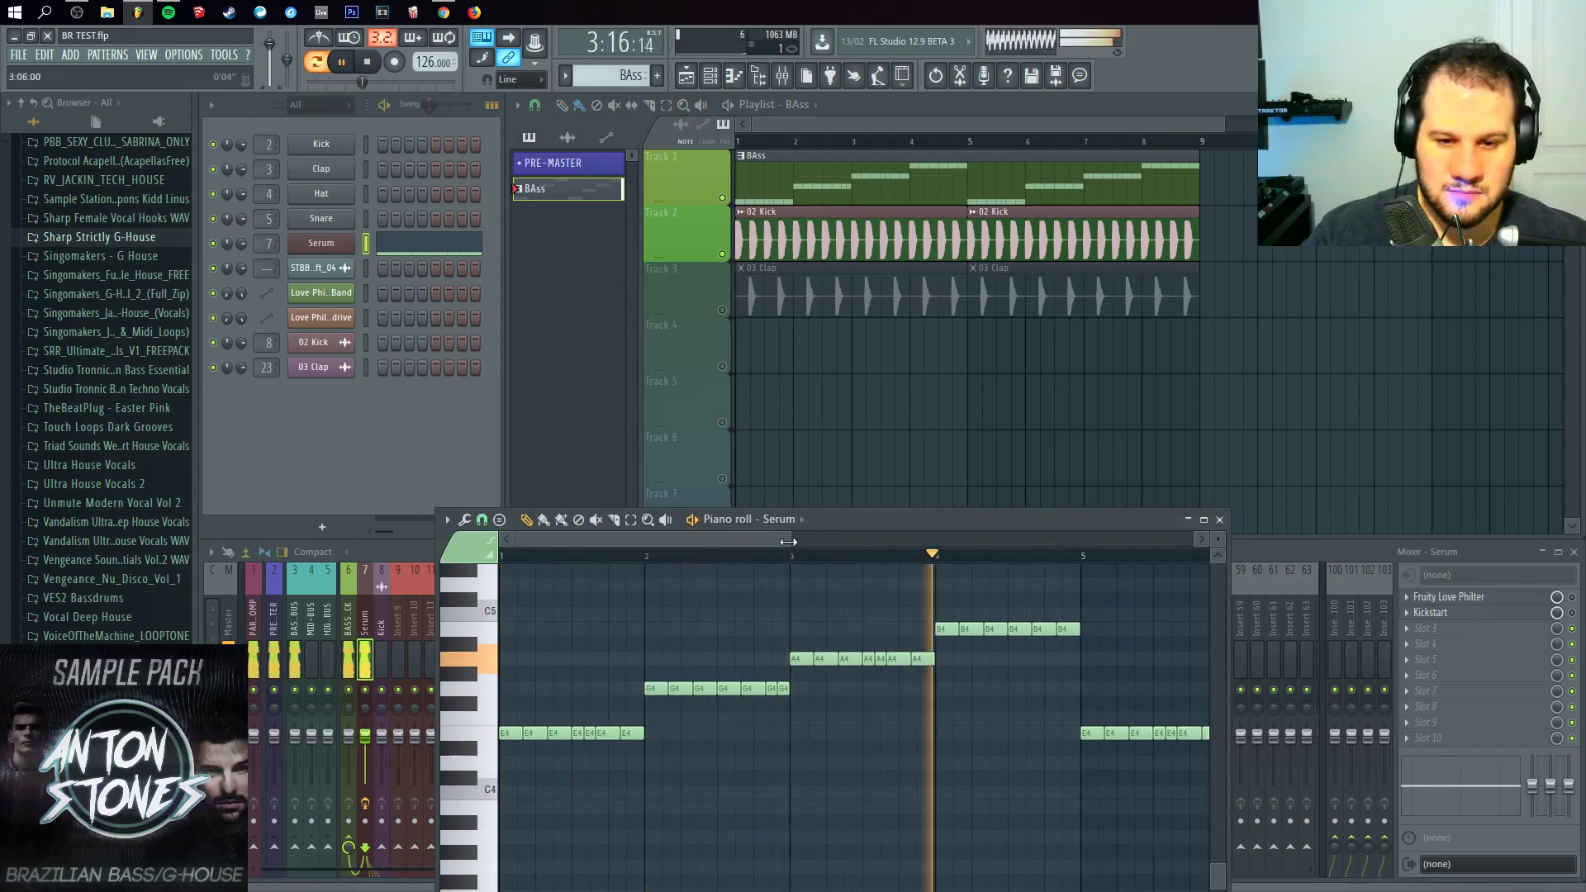
pyautogui.moveTo(792, 539); pyautogui.dragTo(952, 540)
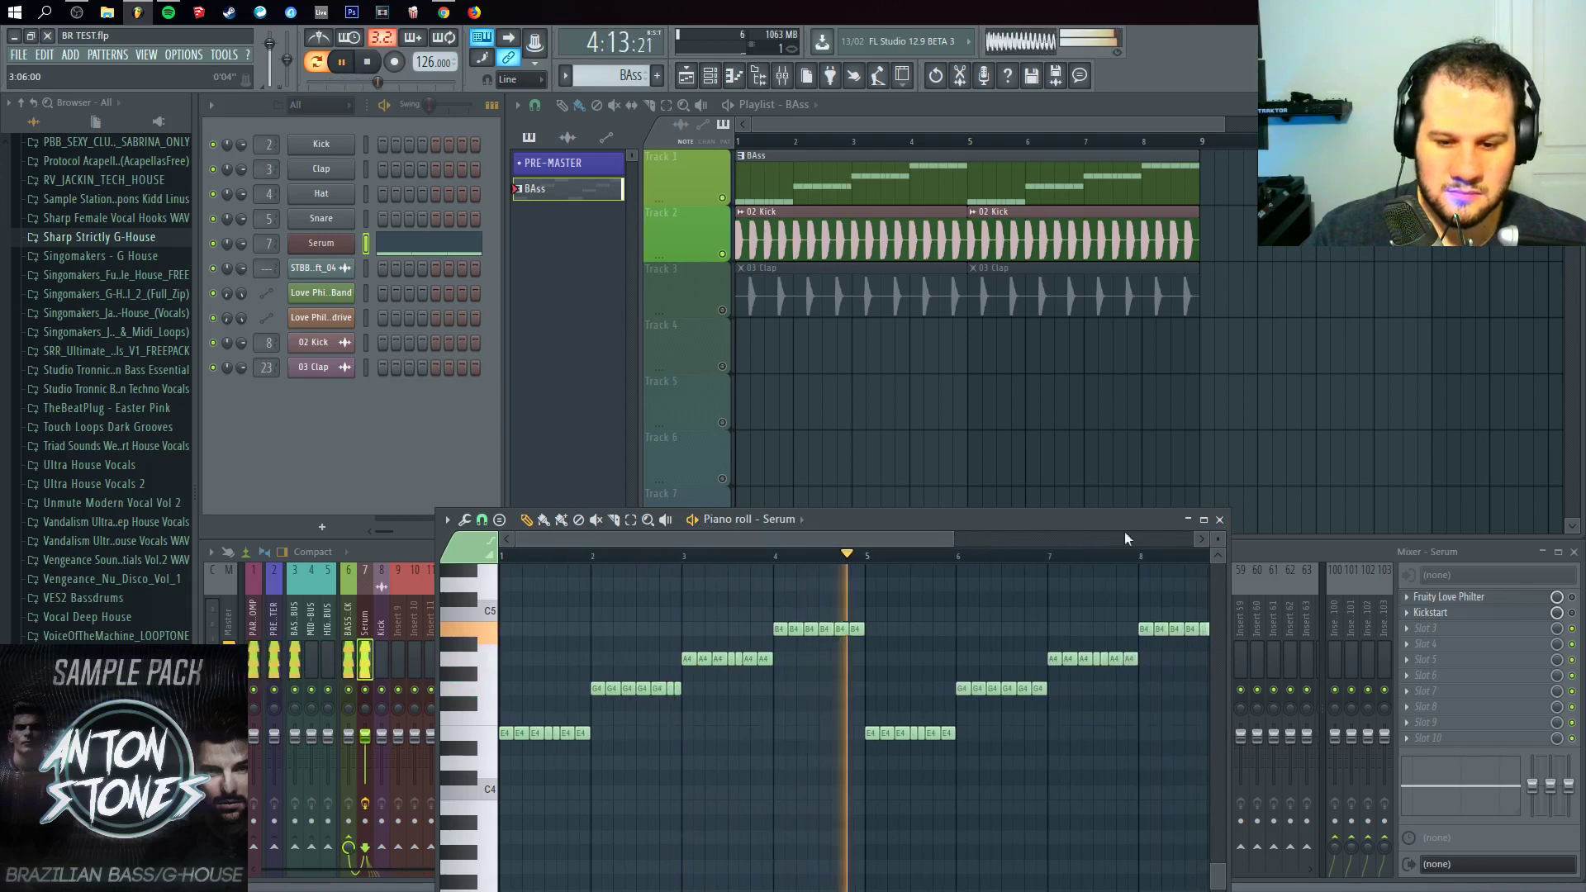
pyautogui.click(1220, 520)
pyautogui.press('space')
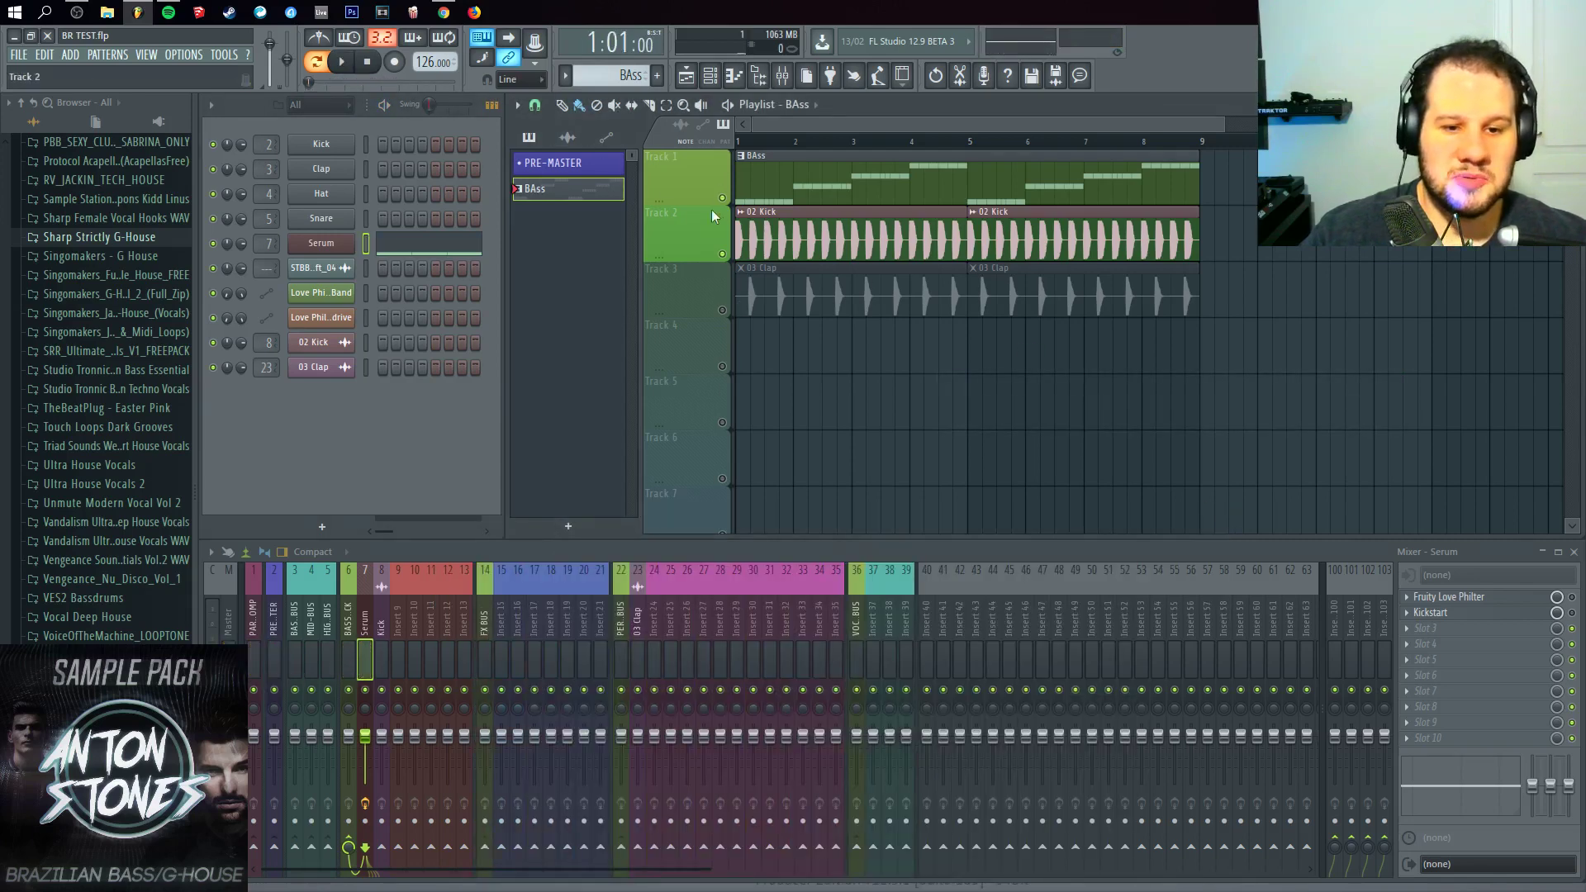
pyautogui.click(738, 141)
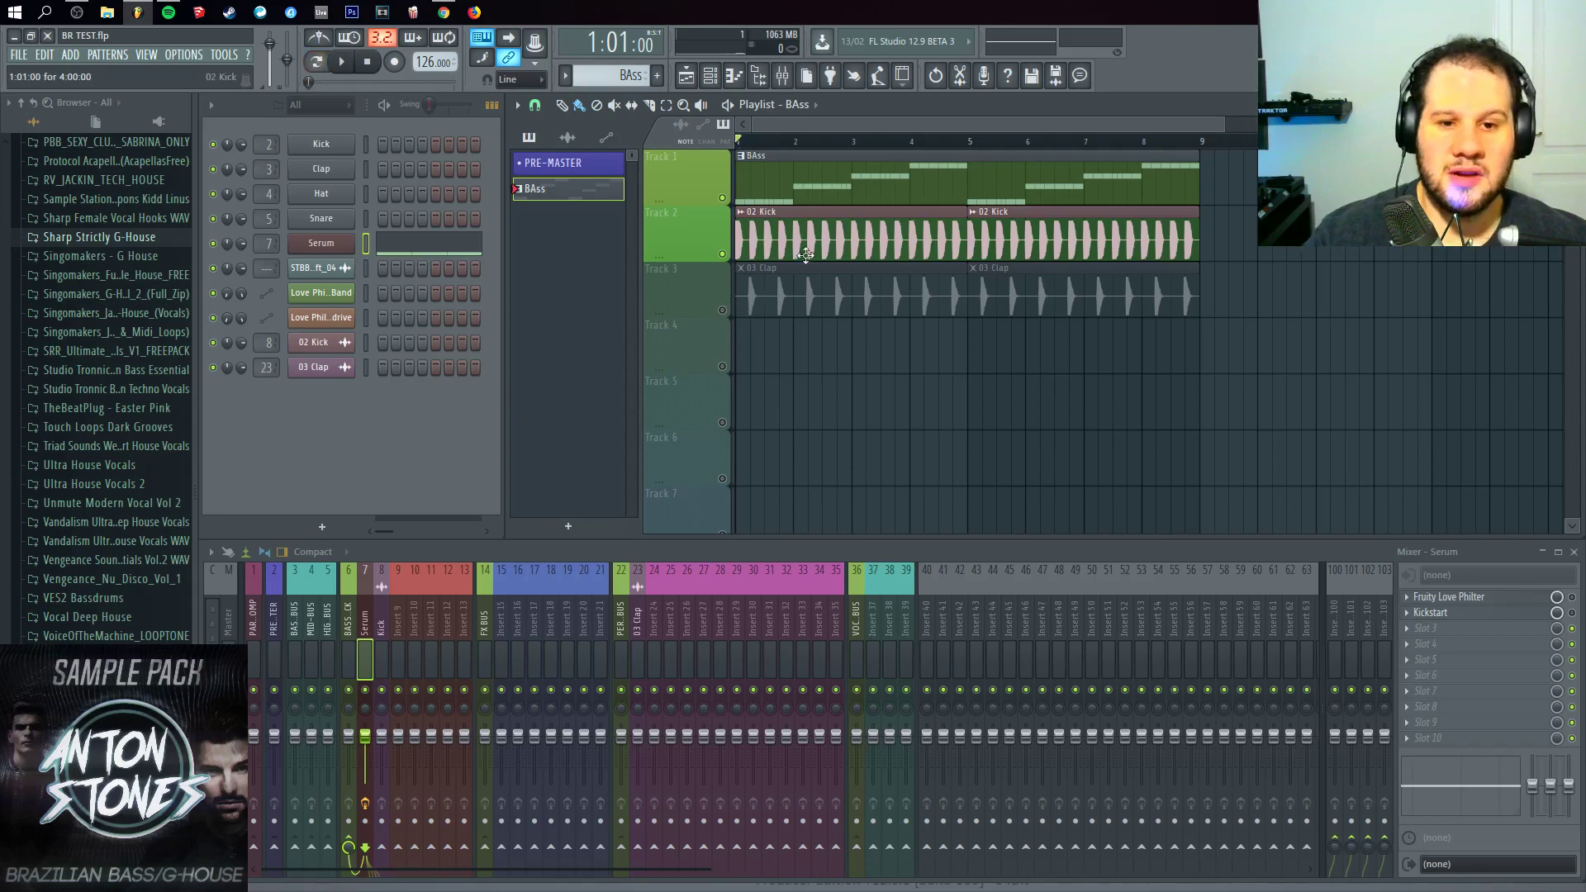
# Step: Select the Kick mixer track and switch the mixer layout to Extra large
pyautogui.click(381, 620)
pyautogui.click(364, 621)
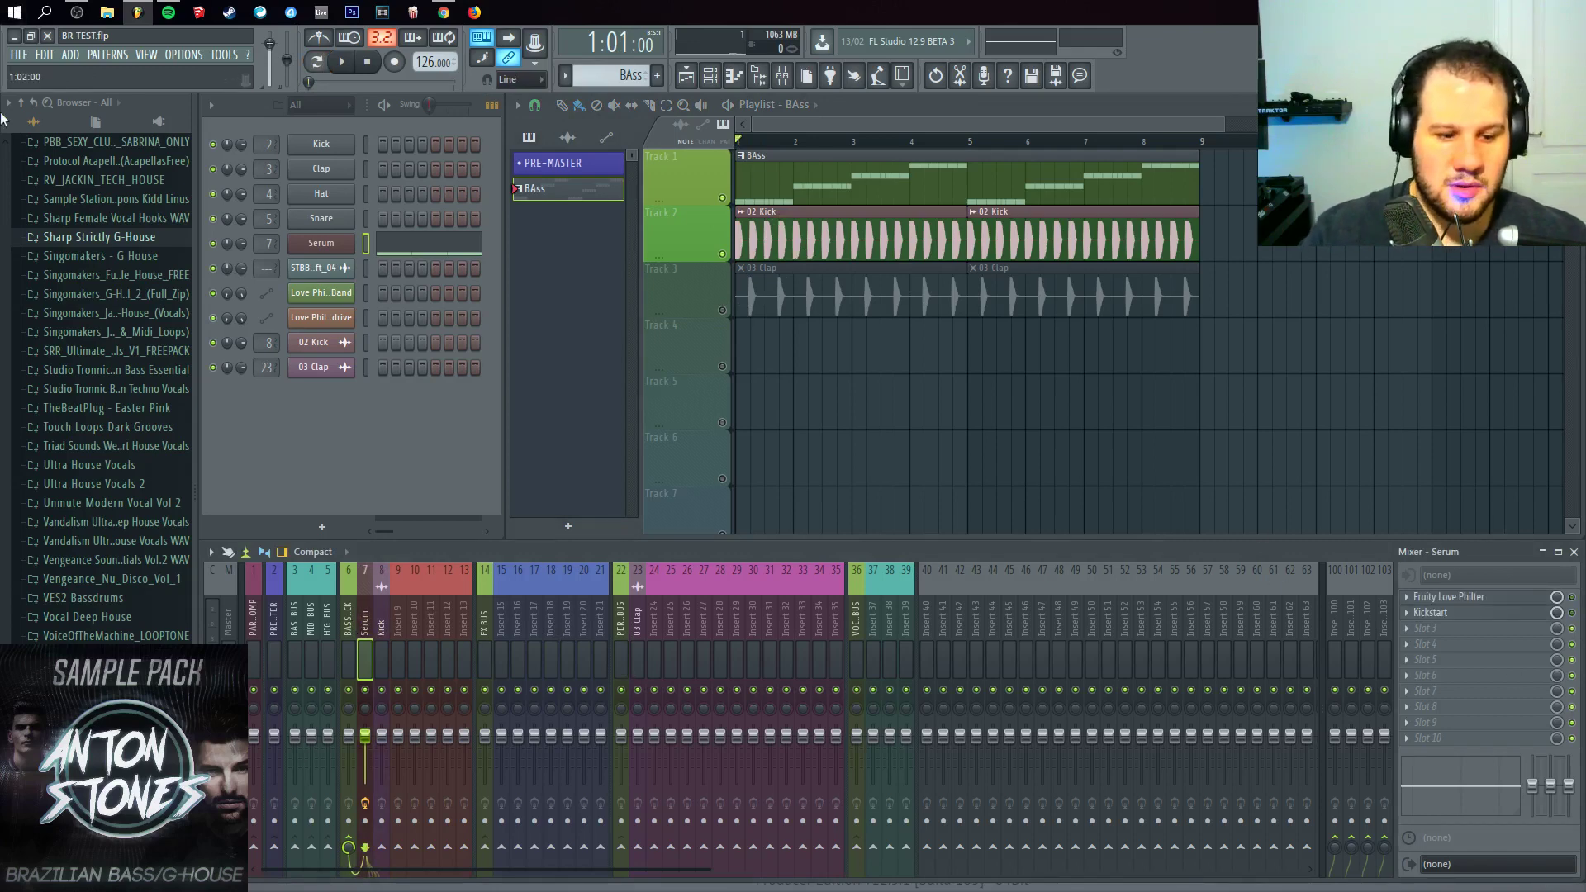
pyautogui.click(381, 611)
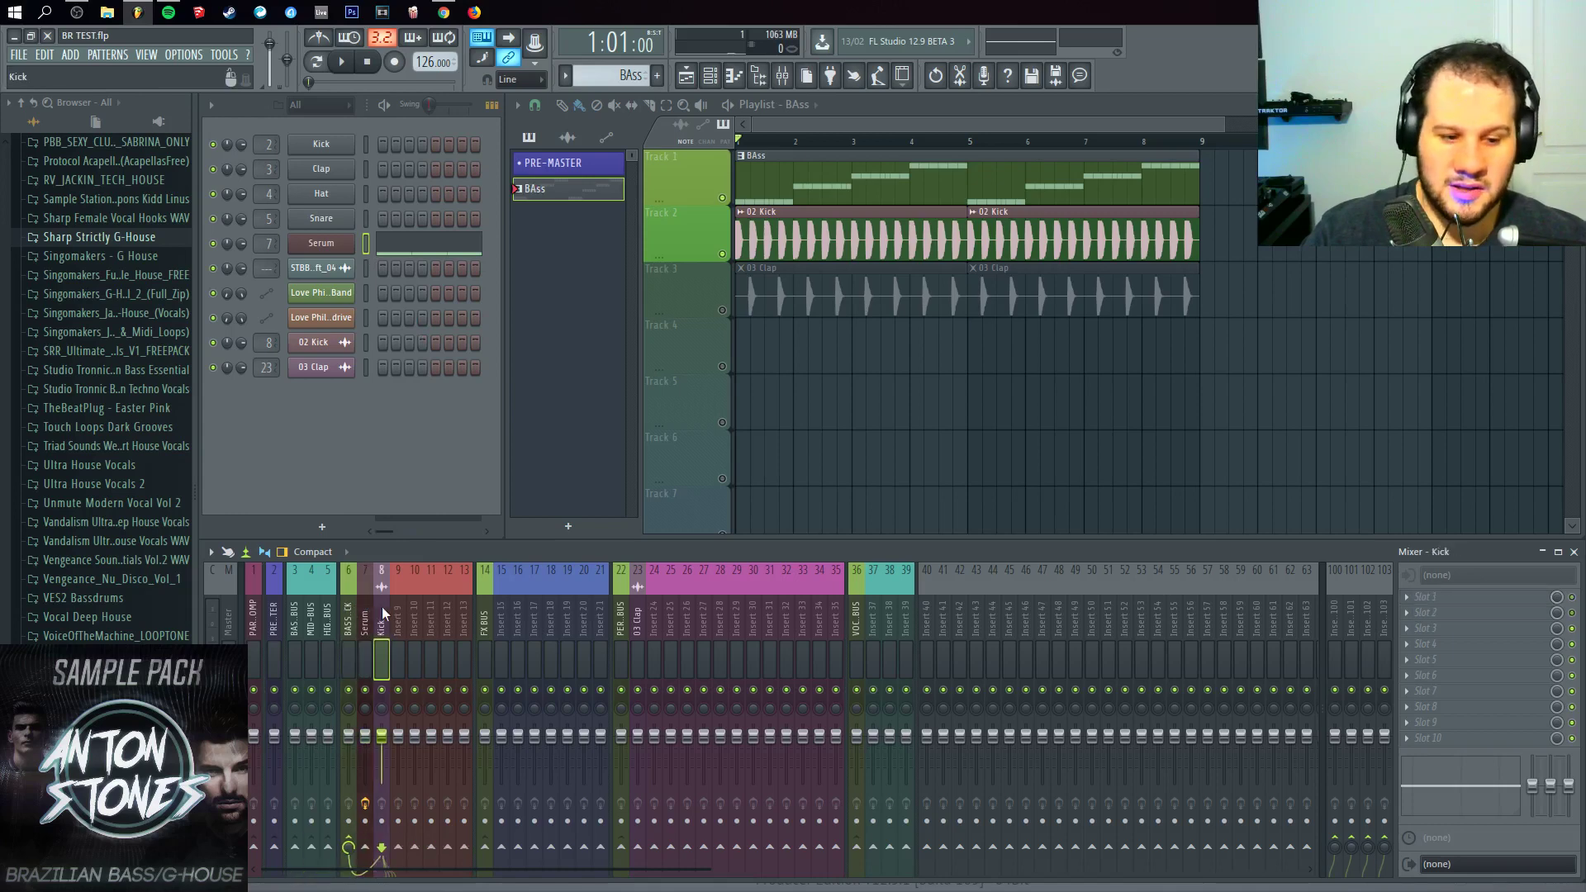
pyautogui.click(211, 552)
pyautogui.click(545, 548)
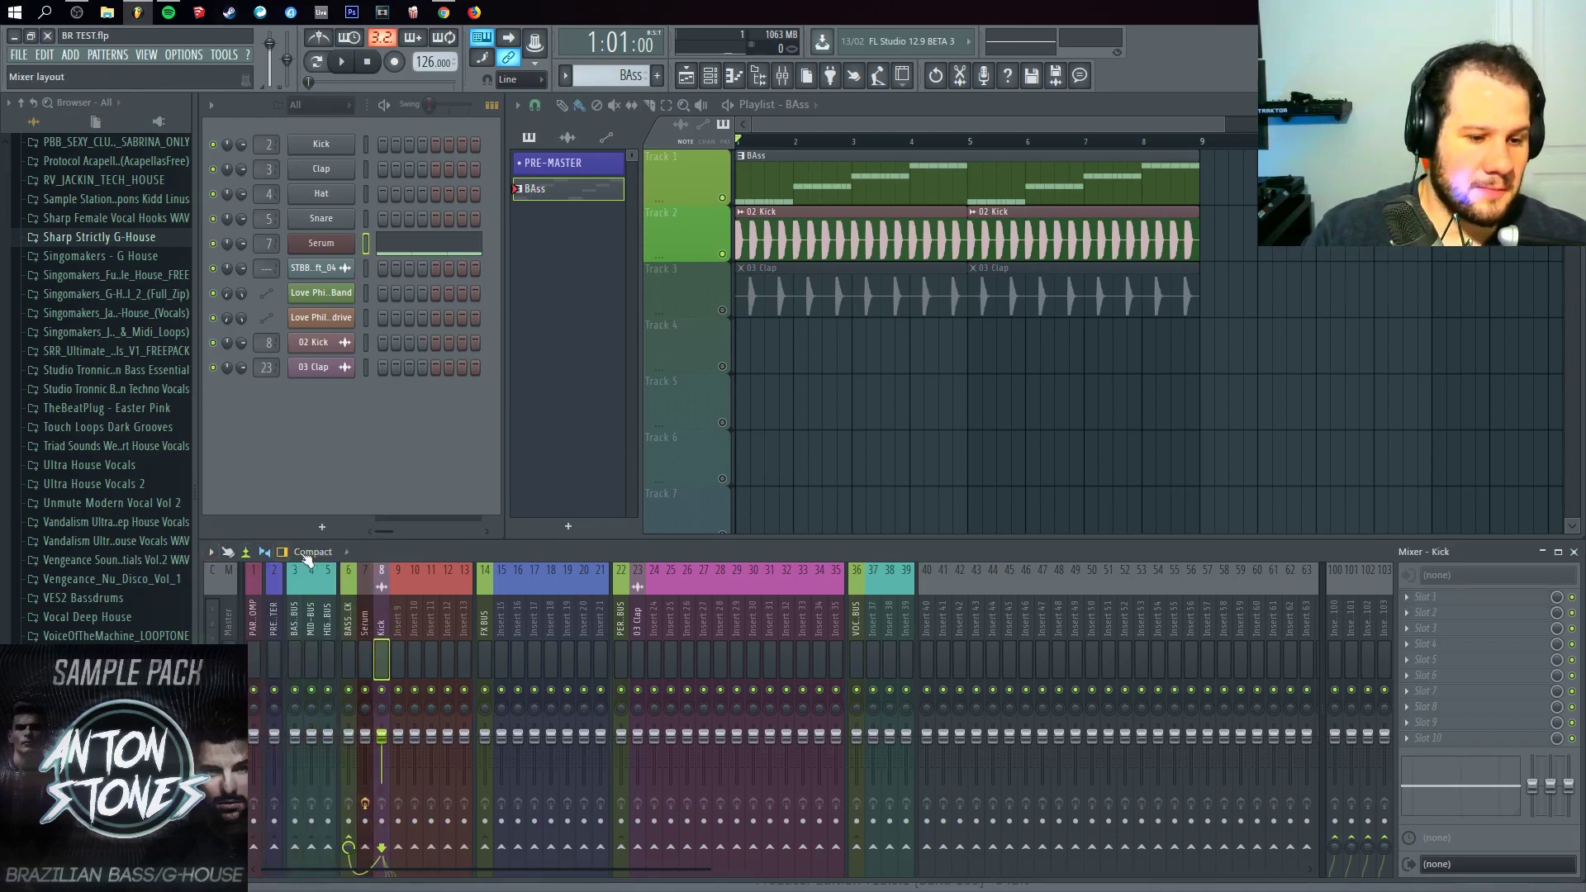
pyautogui.click(340, 553)
pyautogui.click(335, 660)
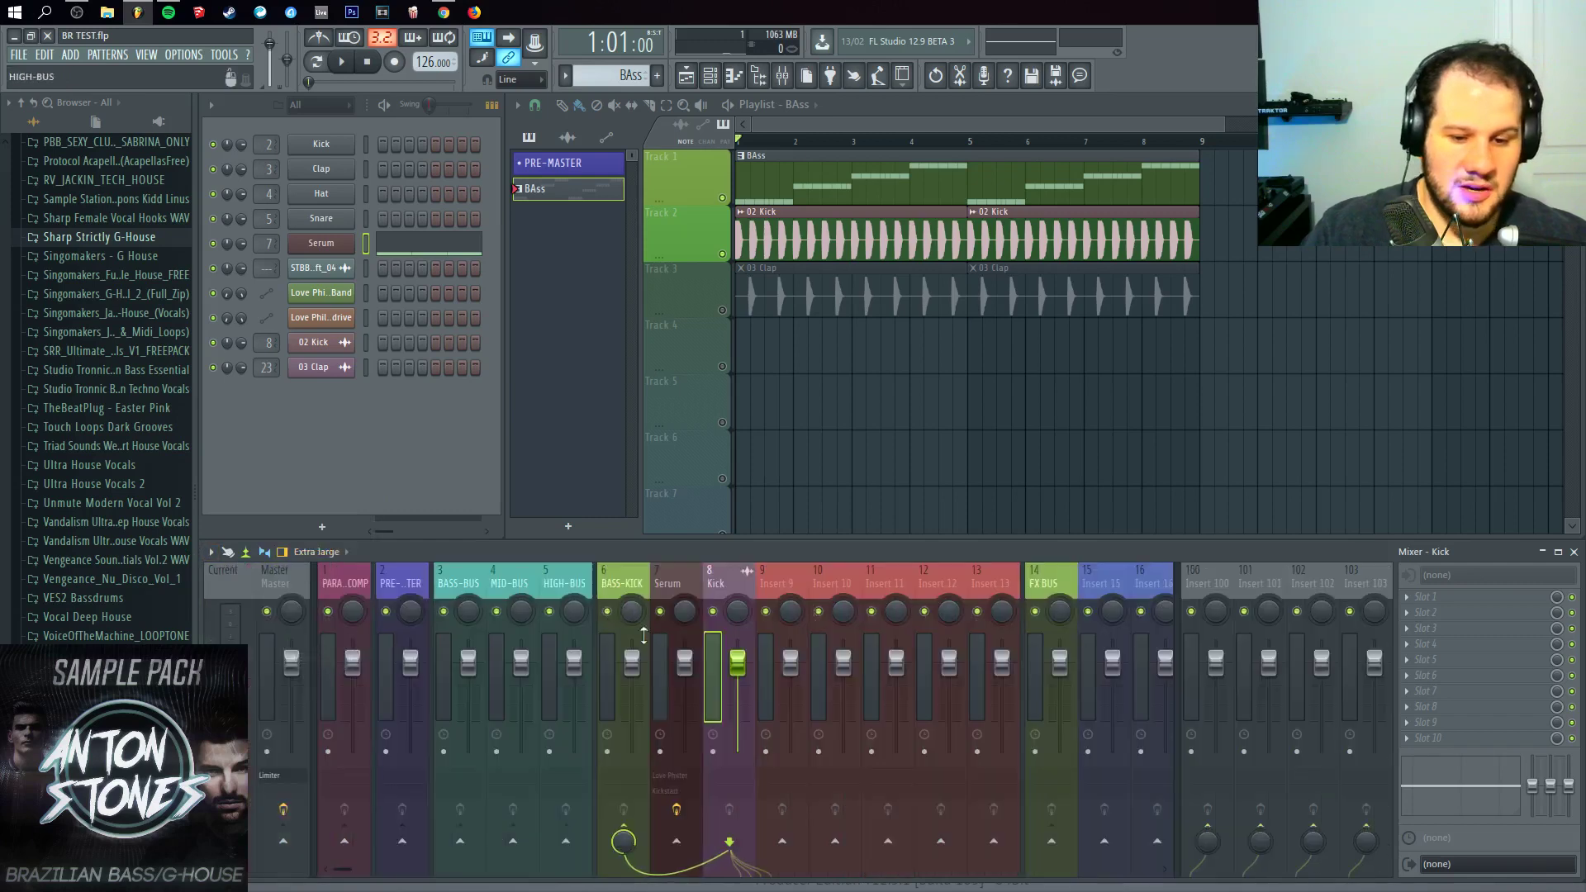
# Step: Change the colour of the Serum mixer track to green
pyautogui.rightClick(685, 588)
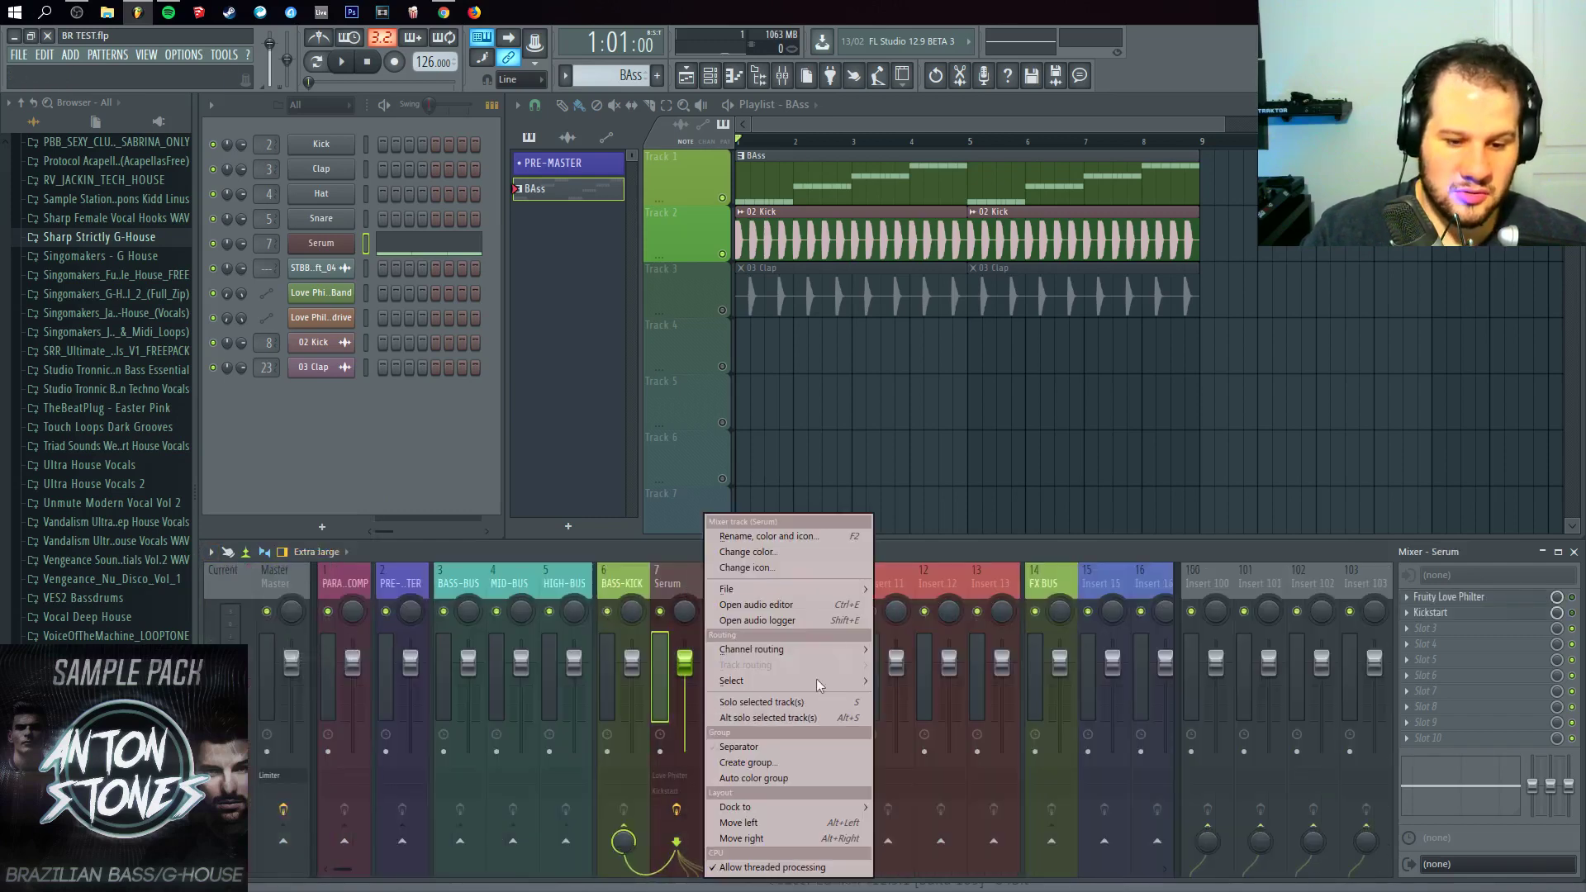
pyautogui.click(785, 552)
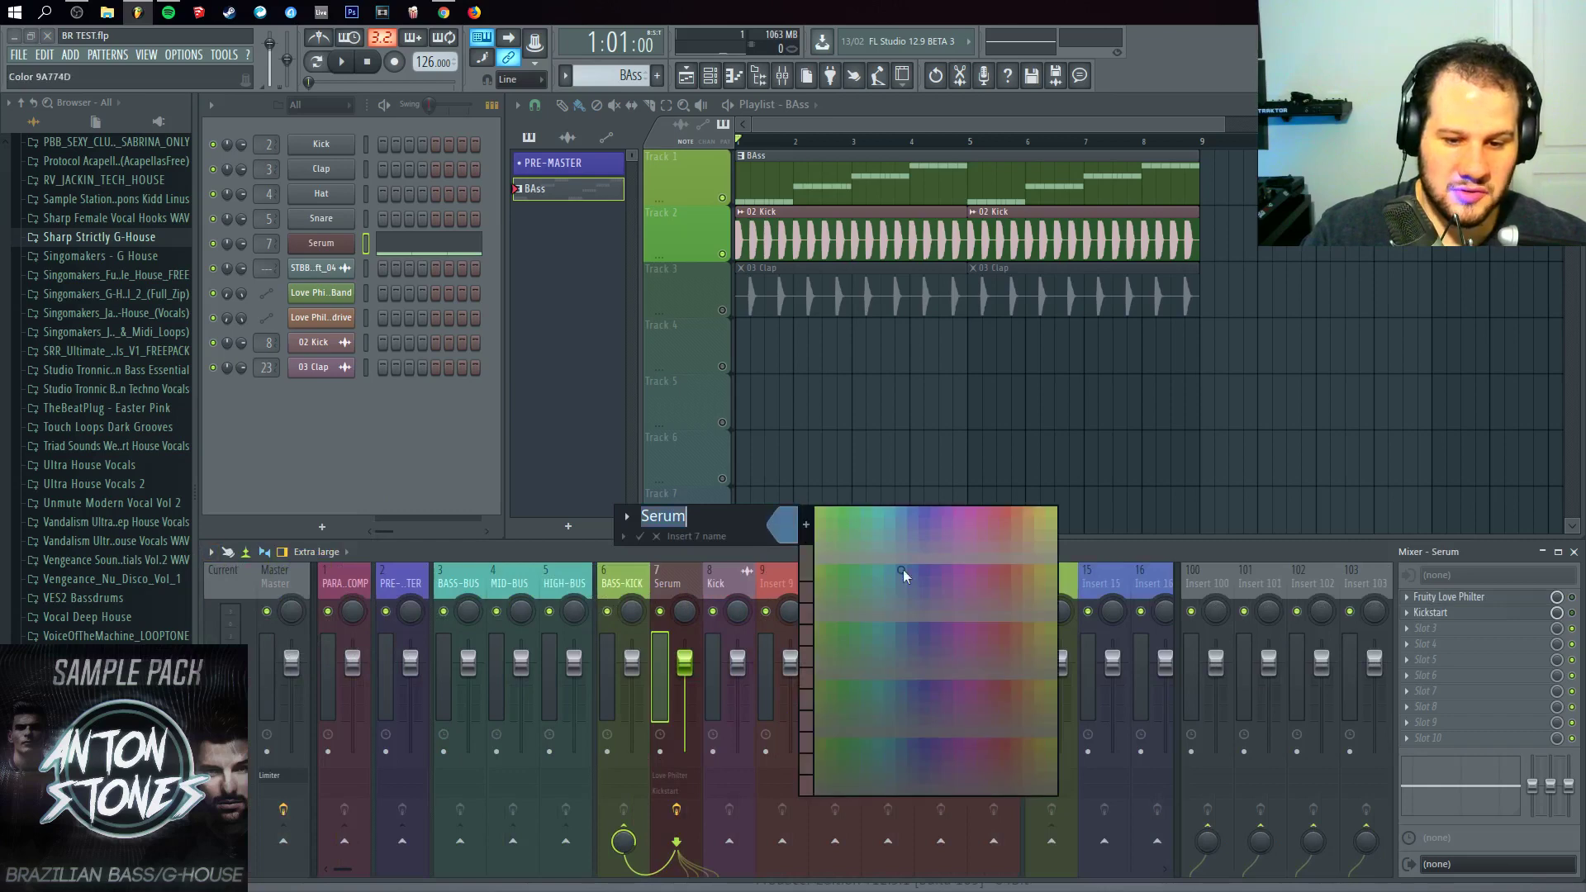
pyautogui.click(842, 517)
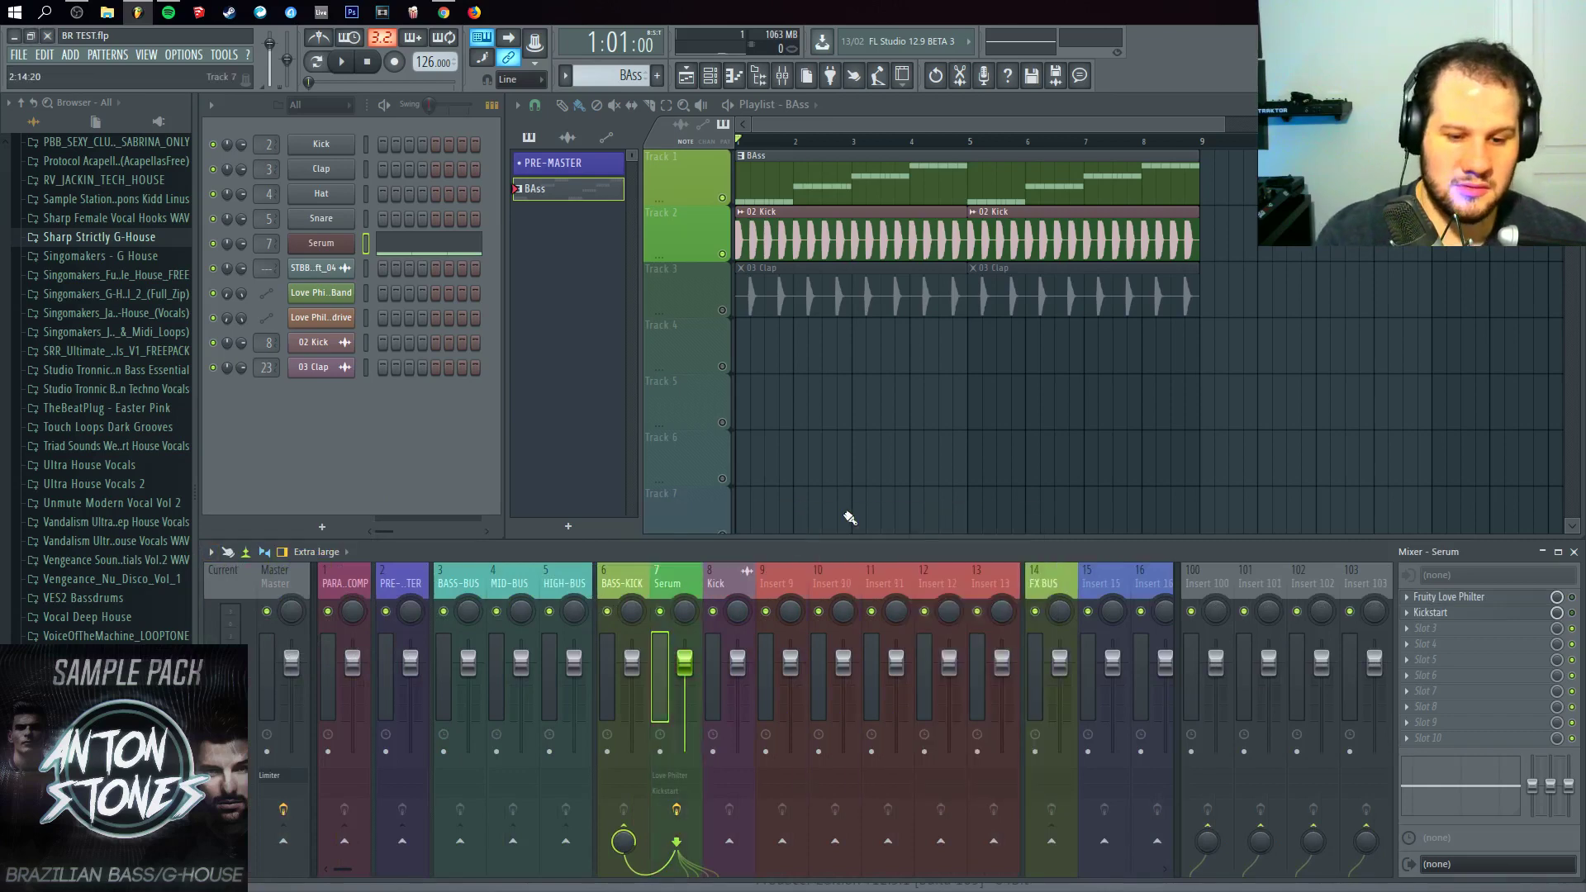
# Step: Change the colour of the Kick mixer track to orange
pyautogui.rightClick(717, 588)
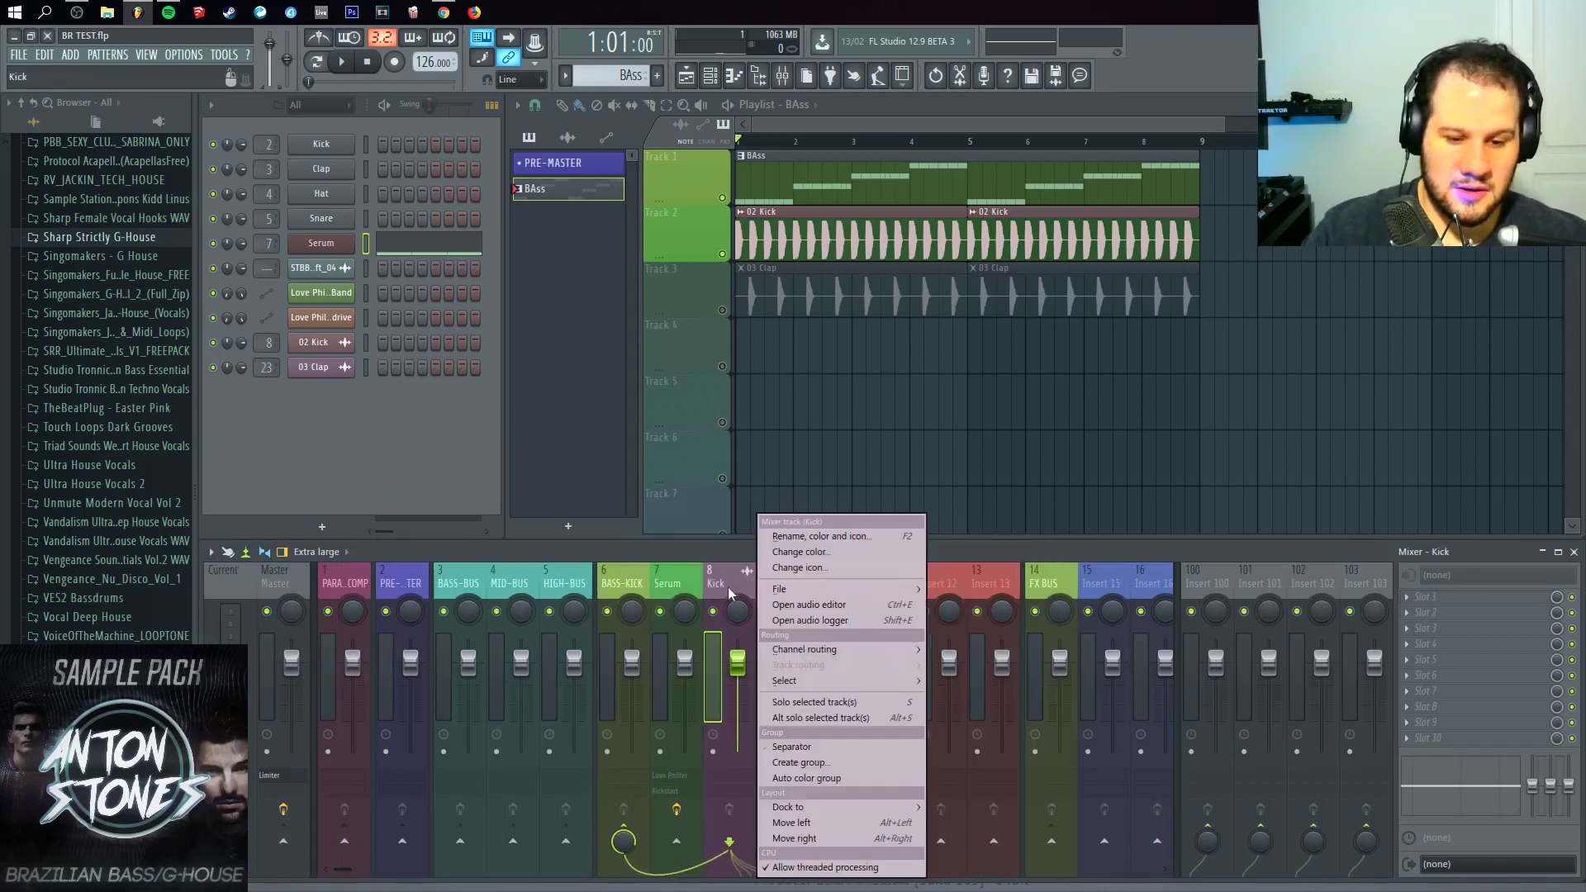
pyautogui.click(870, 537)
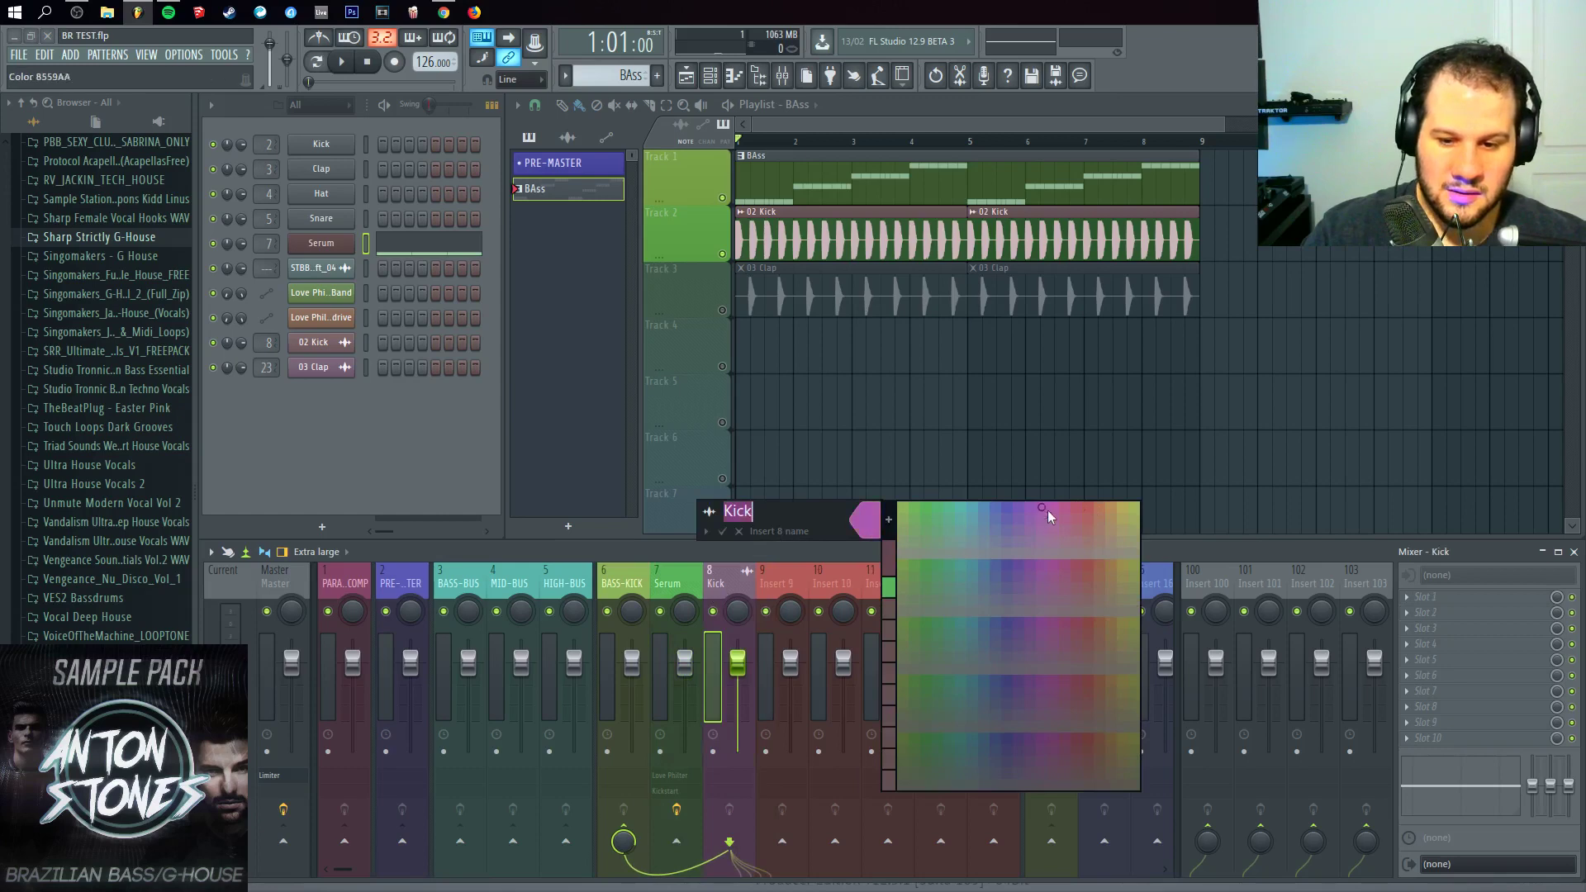
pyautogui.click(1113, 505)
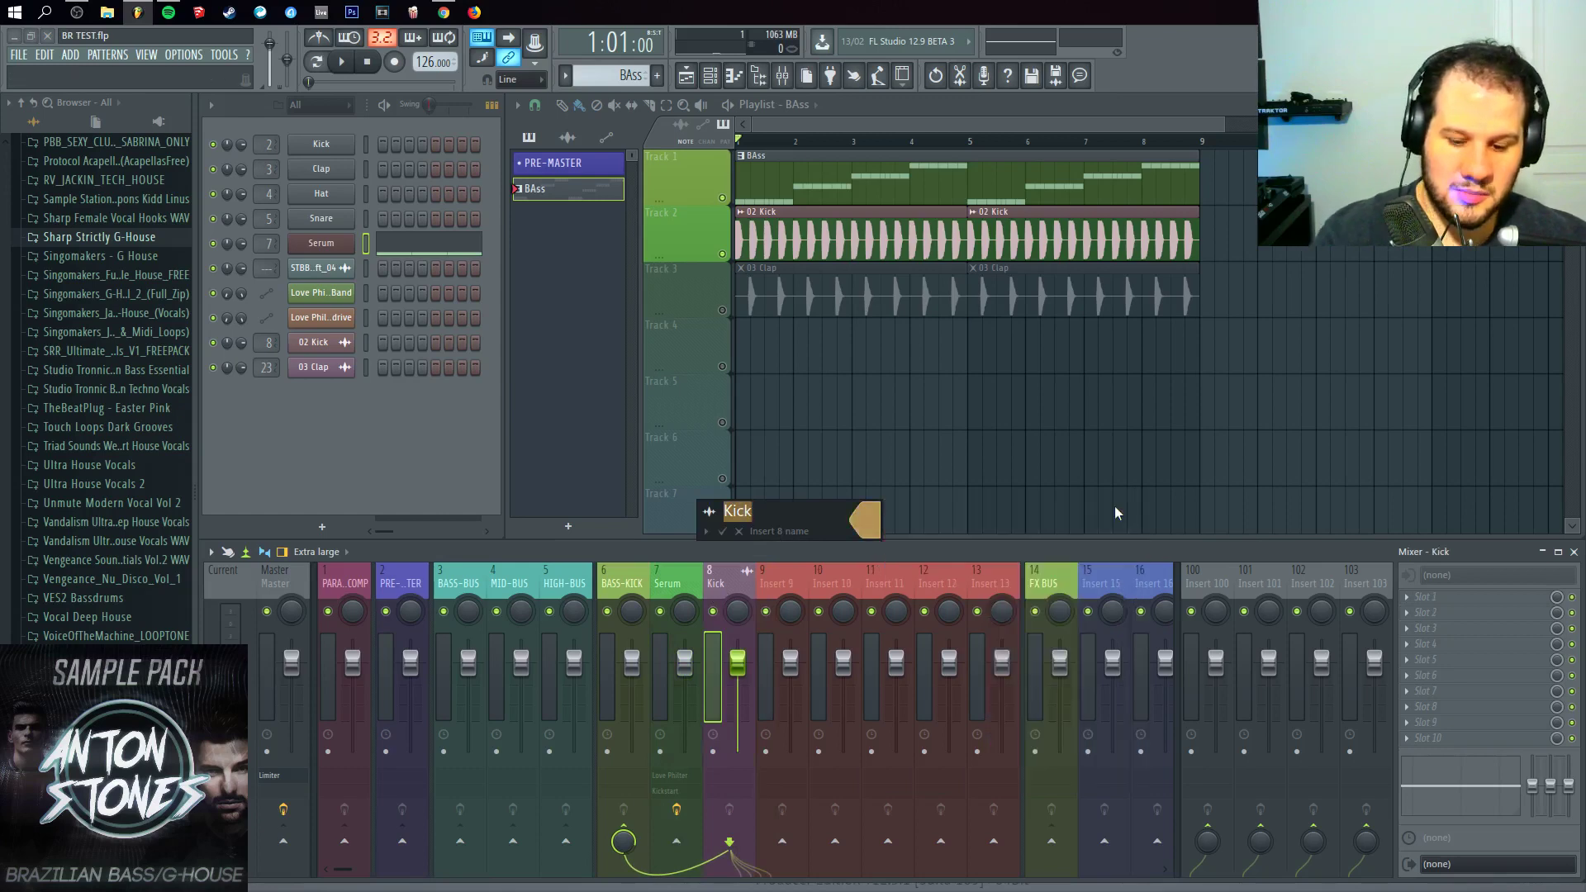
pyautogui.press('Return')
pyautogui.click(670, 580)
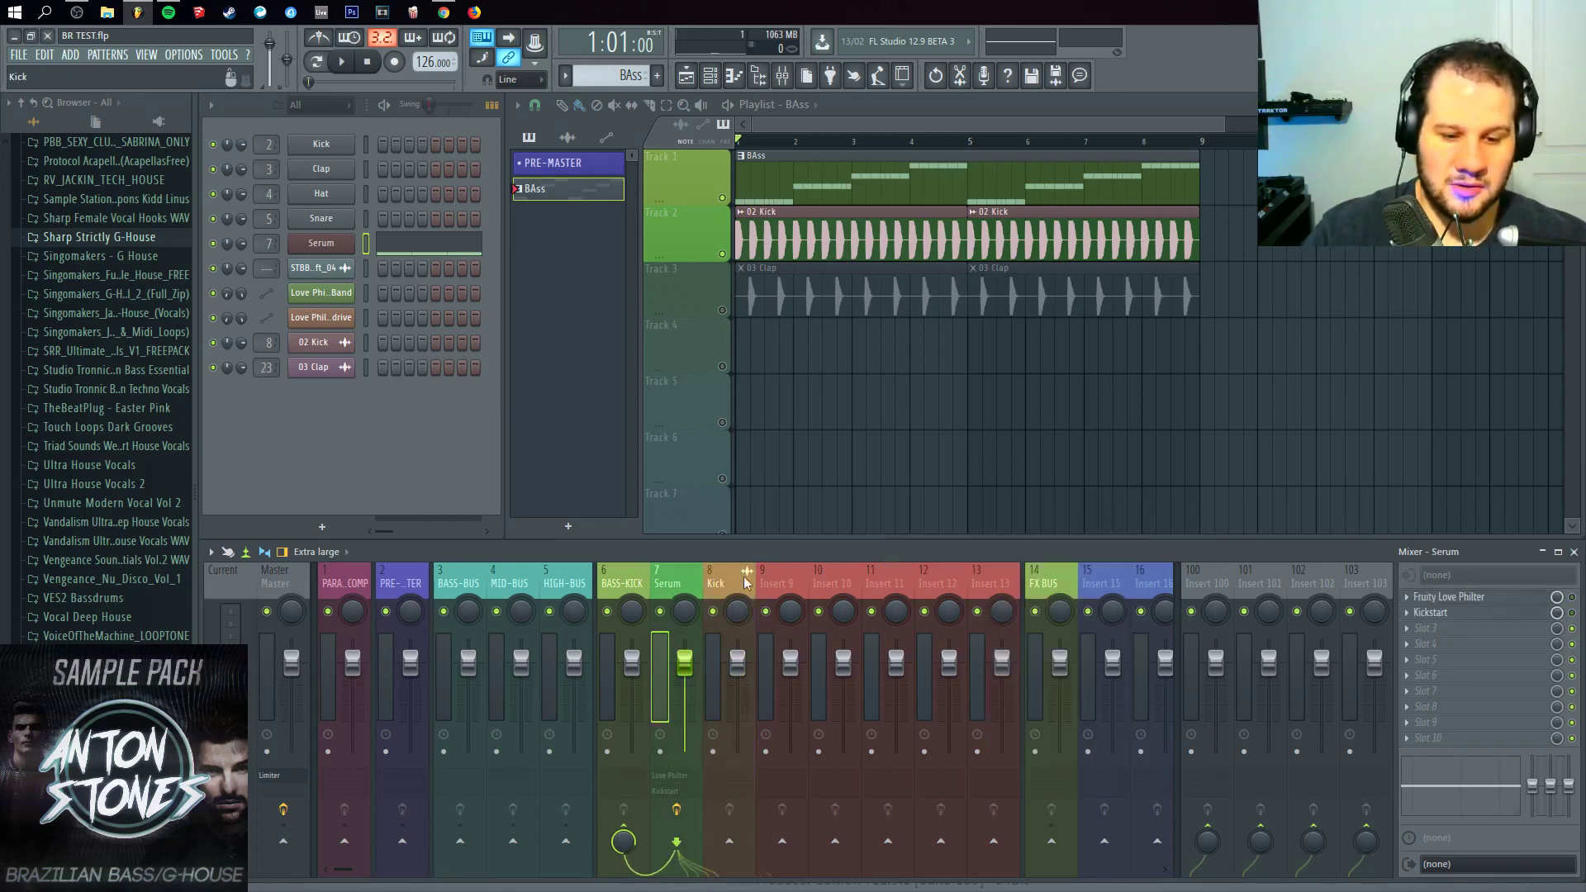
pyautogui.click(735, 582)
pyautogui.click(671, 582)
pyautogui.click(729, 581)
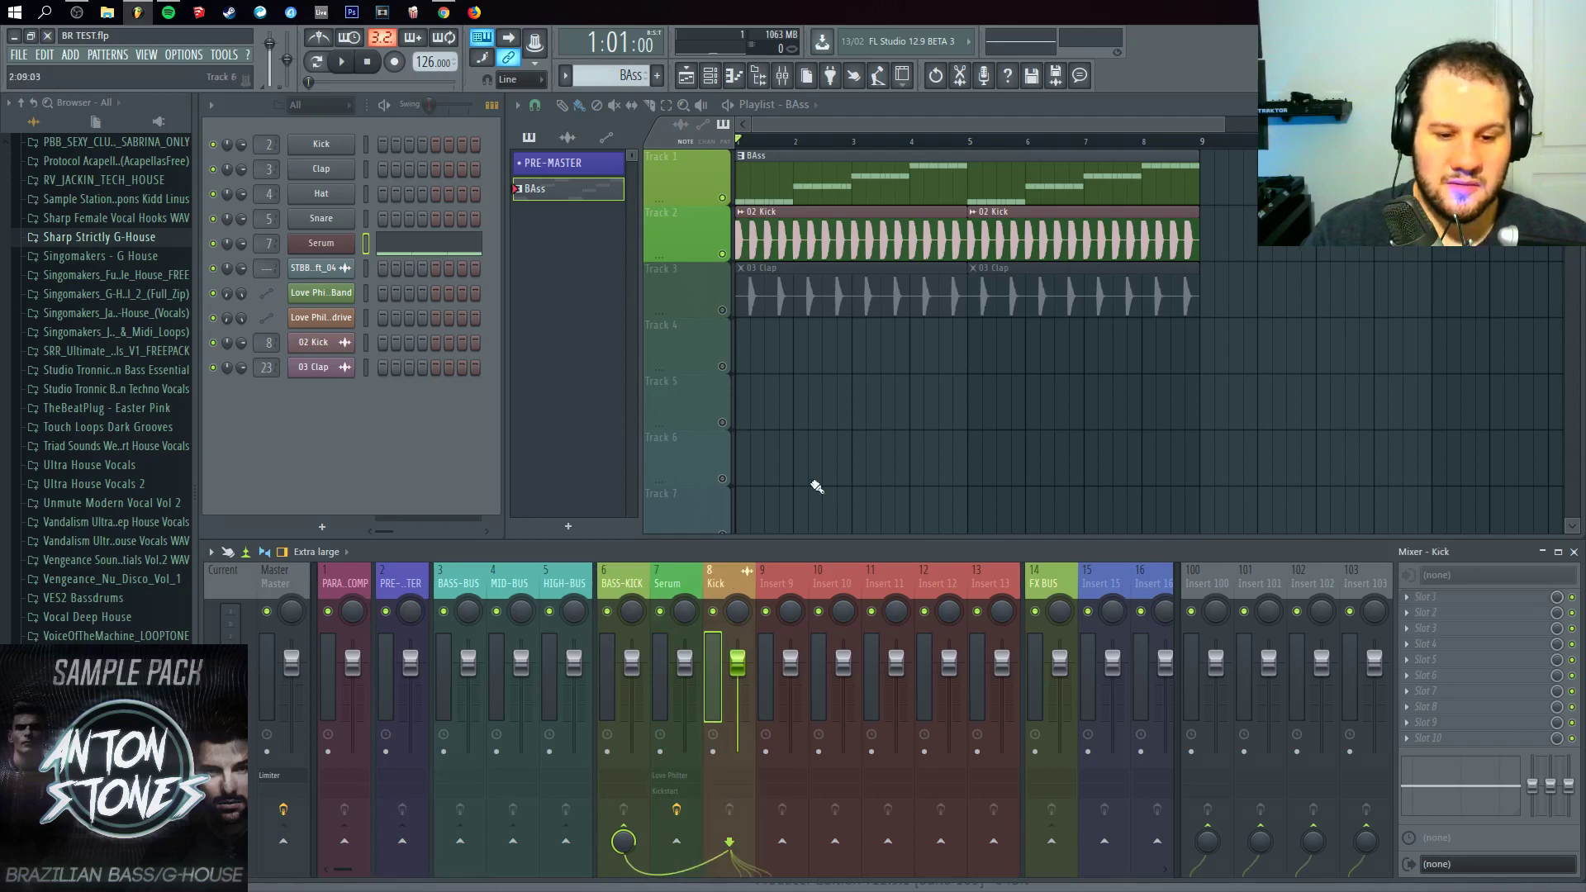
pyautogui.moveTo(780, 539); pyautogui.dragTo(785, 469)
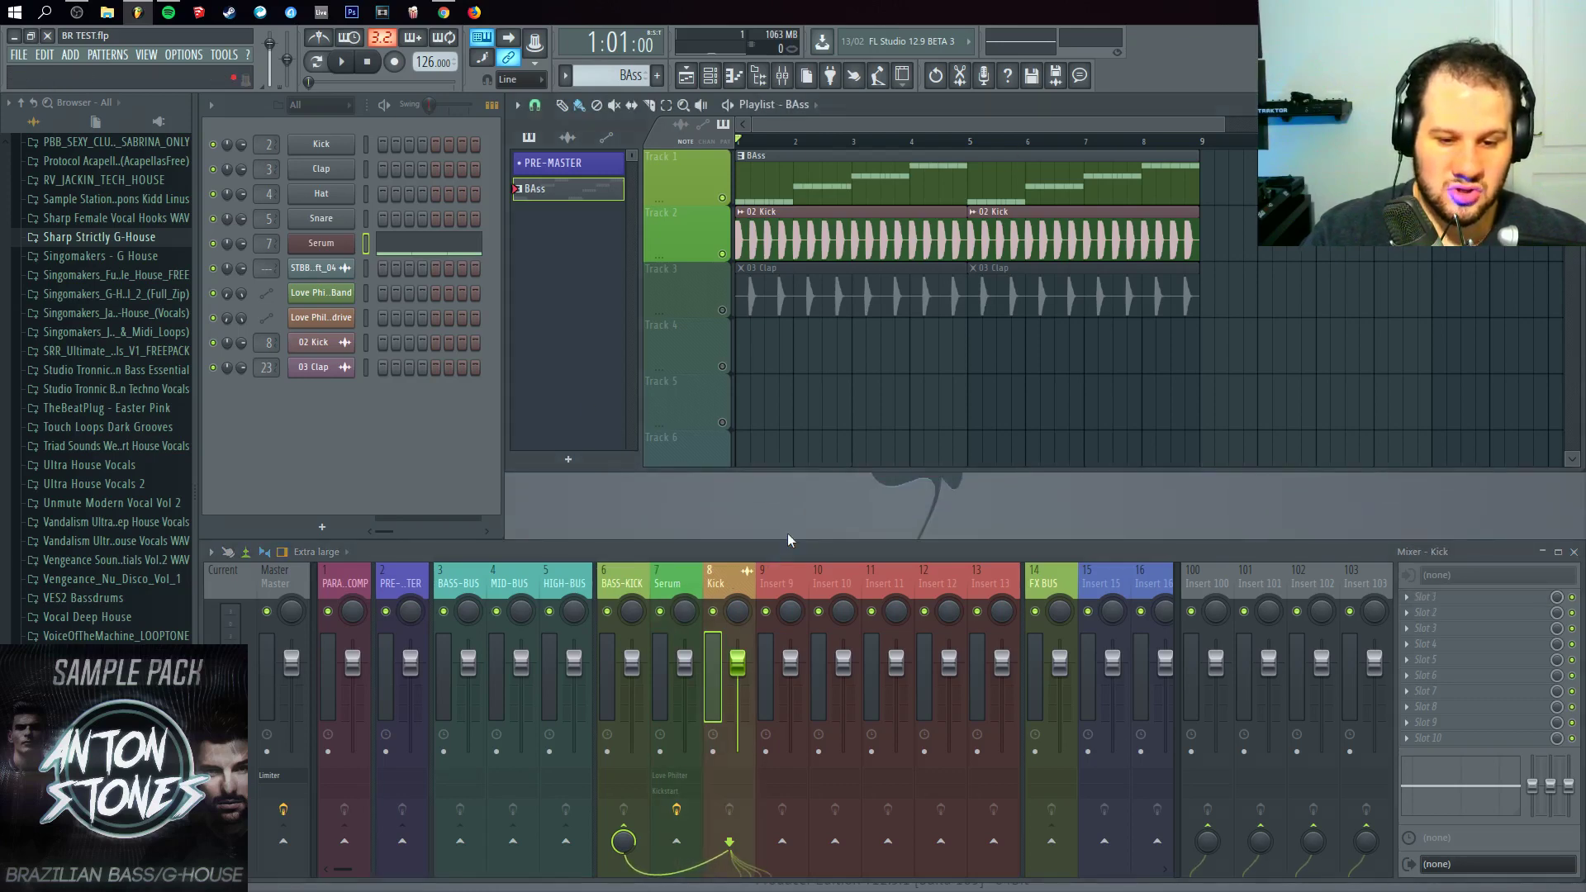
pyautogui.moveTo(786, 539)
pyautogui.mouseDown()
pyautogui.moveTo(808, 455)
pyautogui.moveTo(792, 539)
pyautogui.mouseUp()
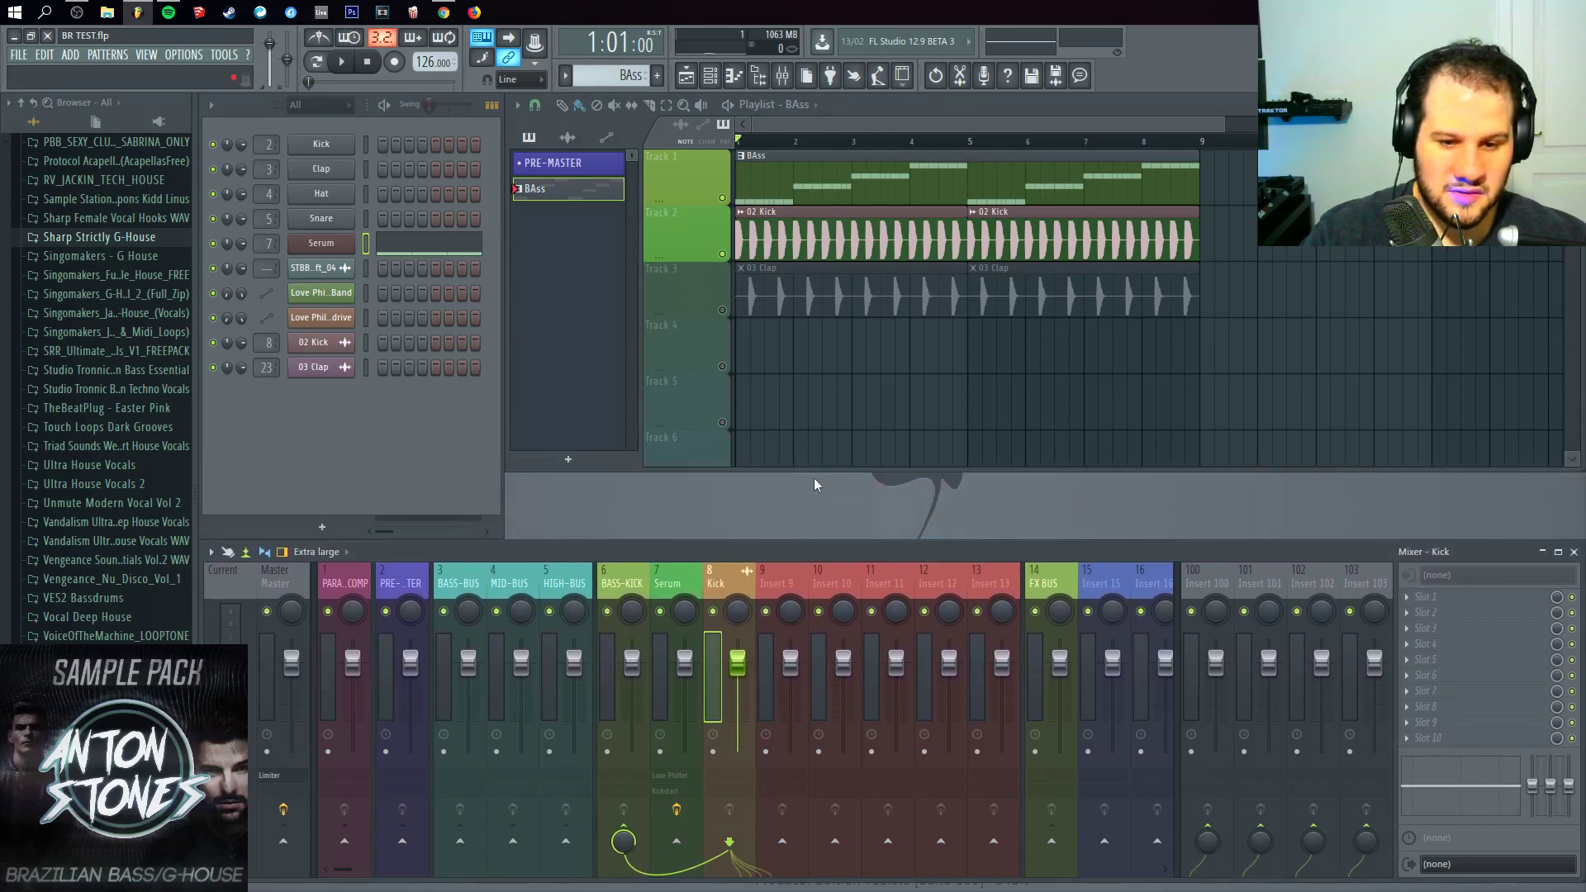
pyautogui.moveTo(814, 469); pyautogui.dragTo(808, 533)
# Step: Play the pattern, check the audio levels in OBS, and return to FL Studio to stop playback
pyautogui.press('space')
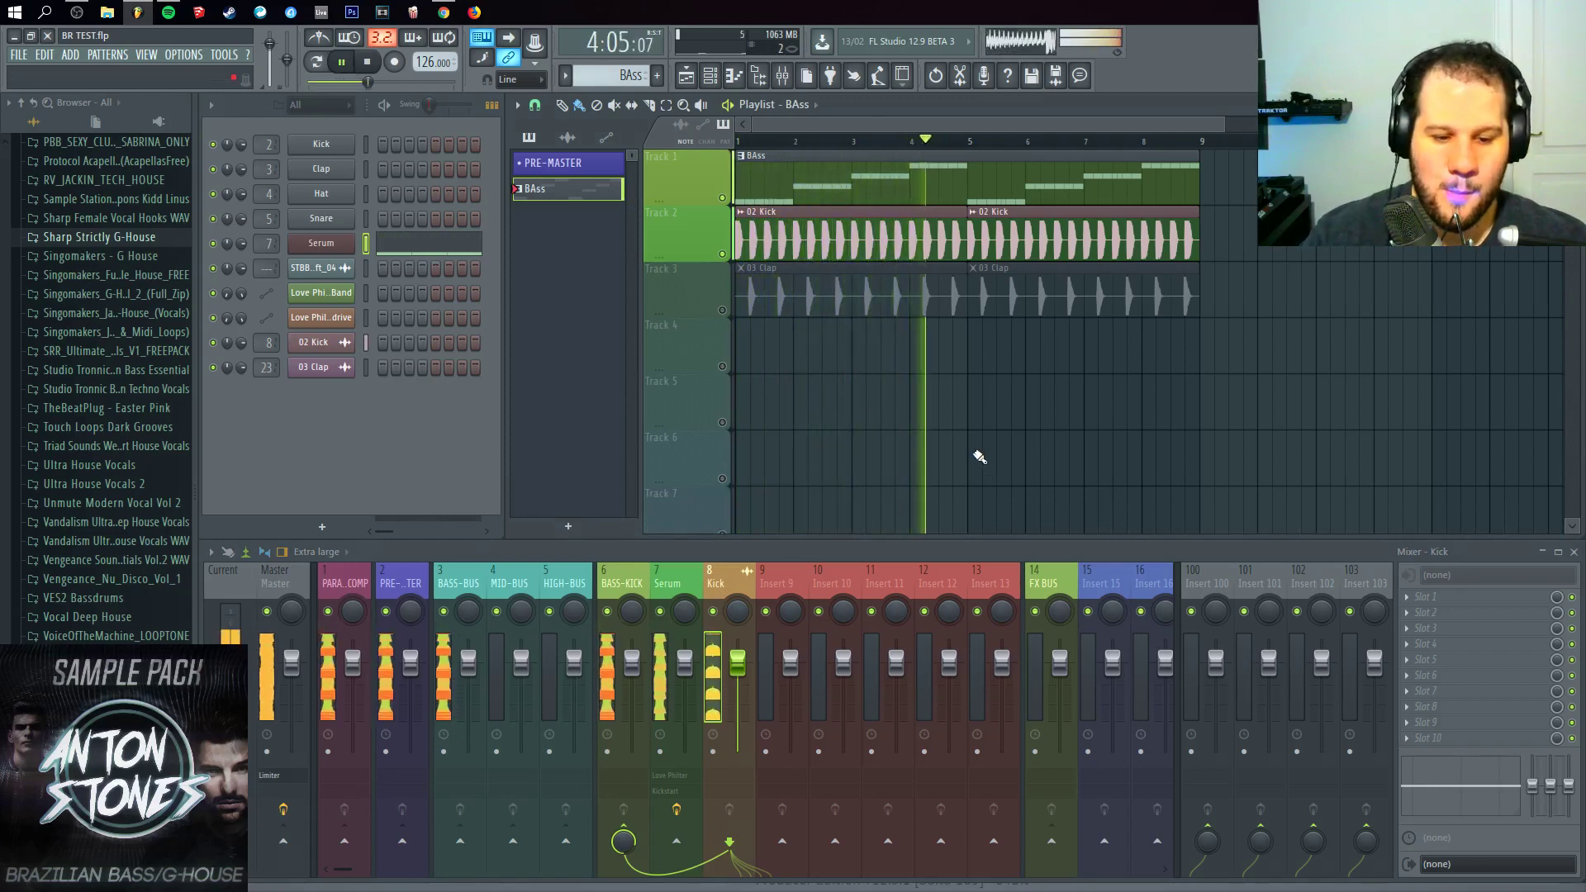
pyautogui.click(77, 13)
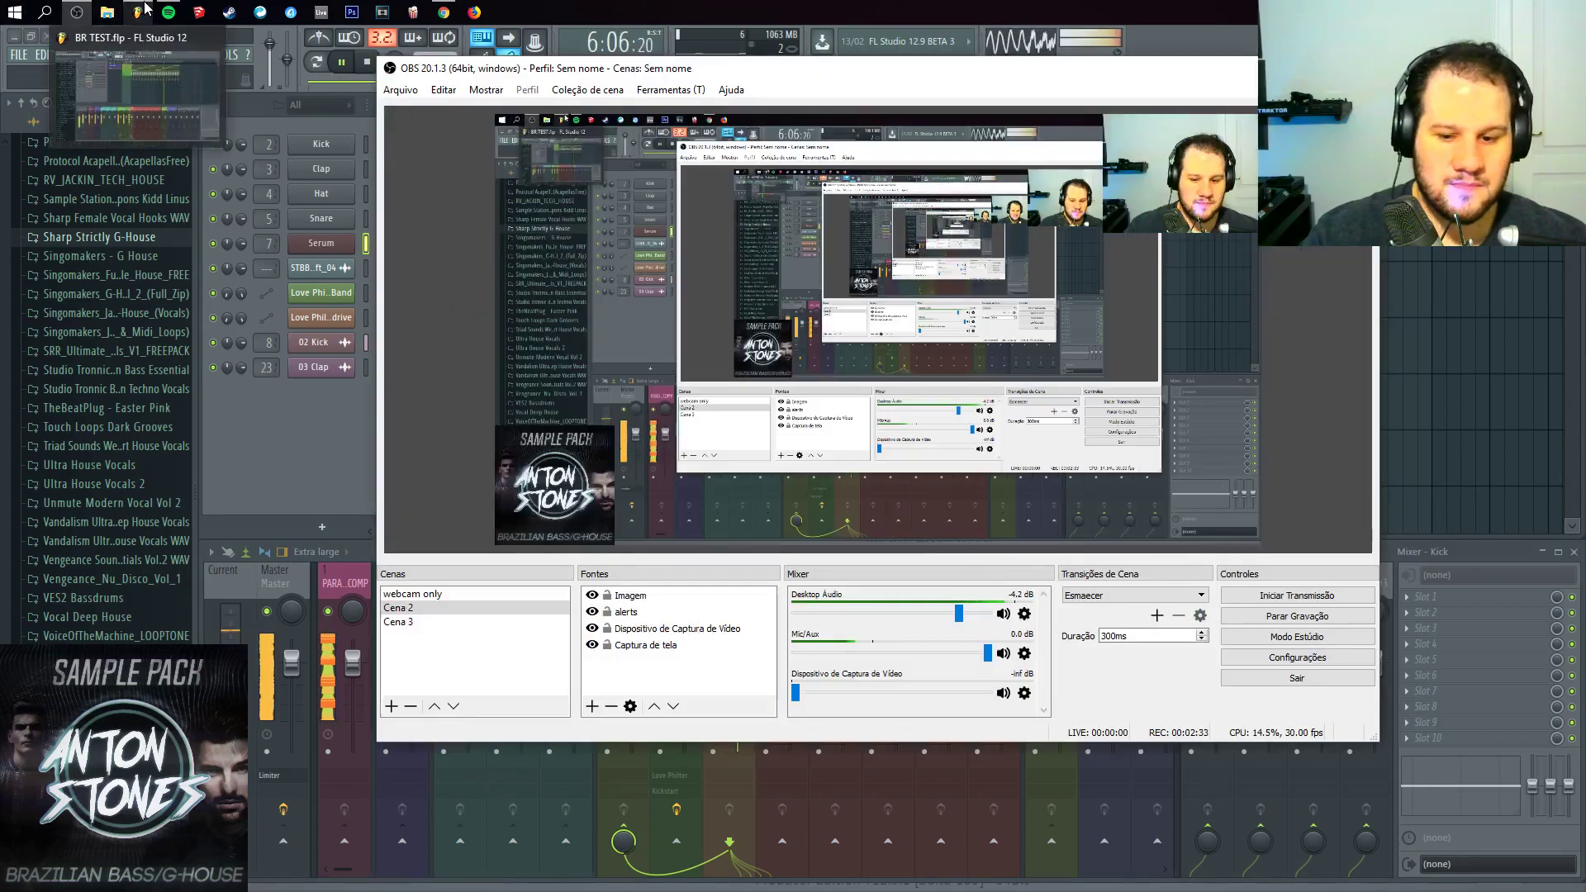
pyautogui.click(137, 12)
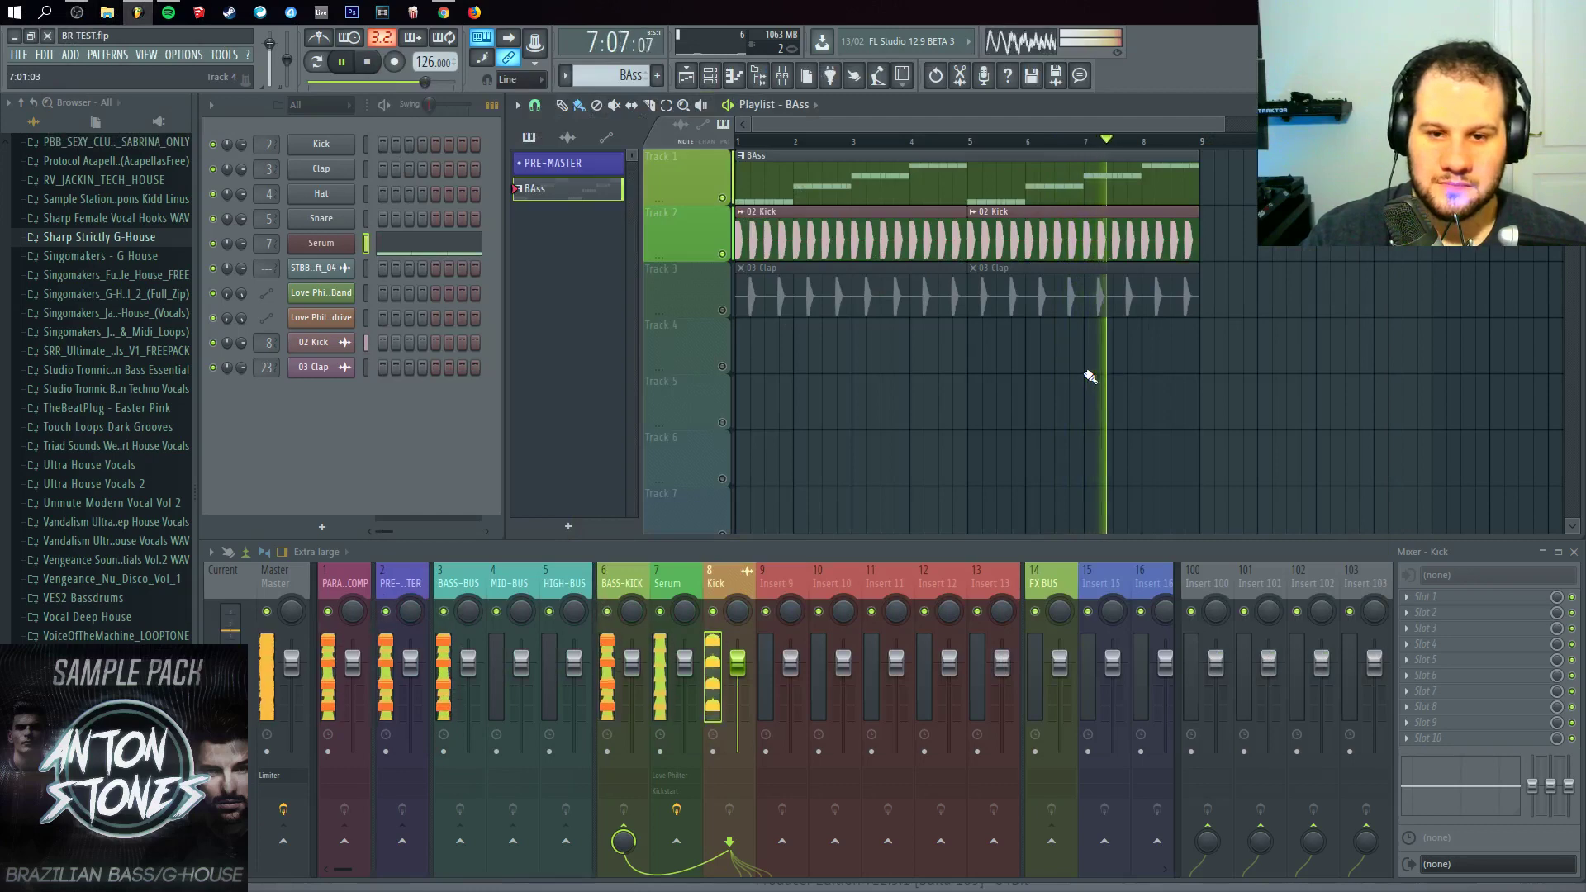
pyautogui.press('space')
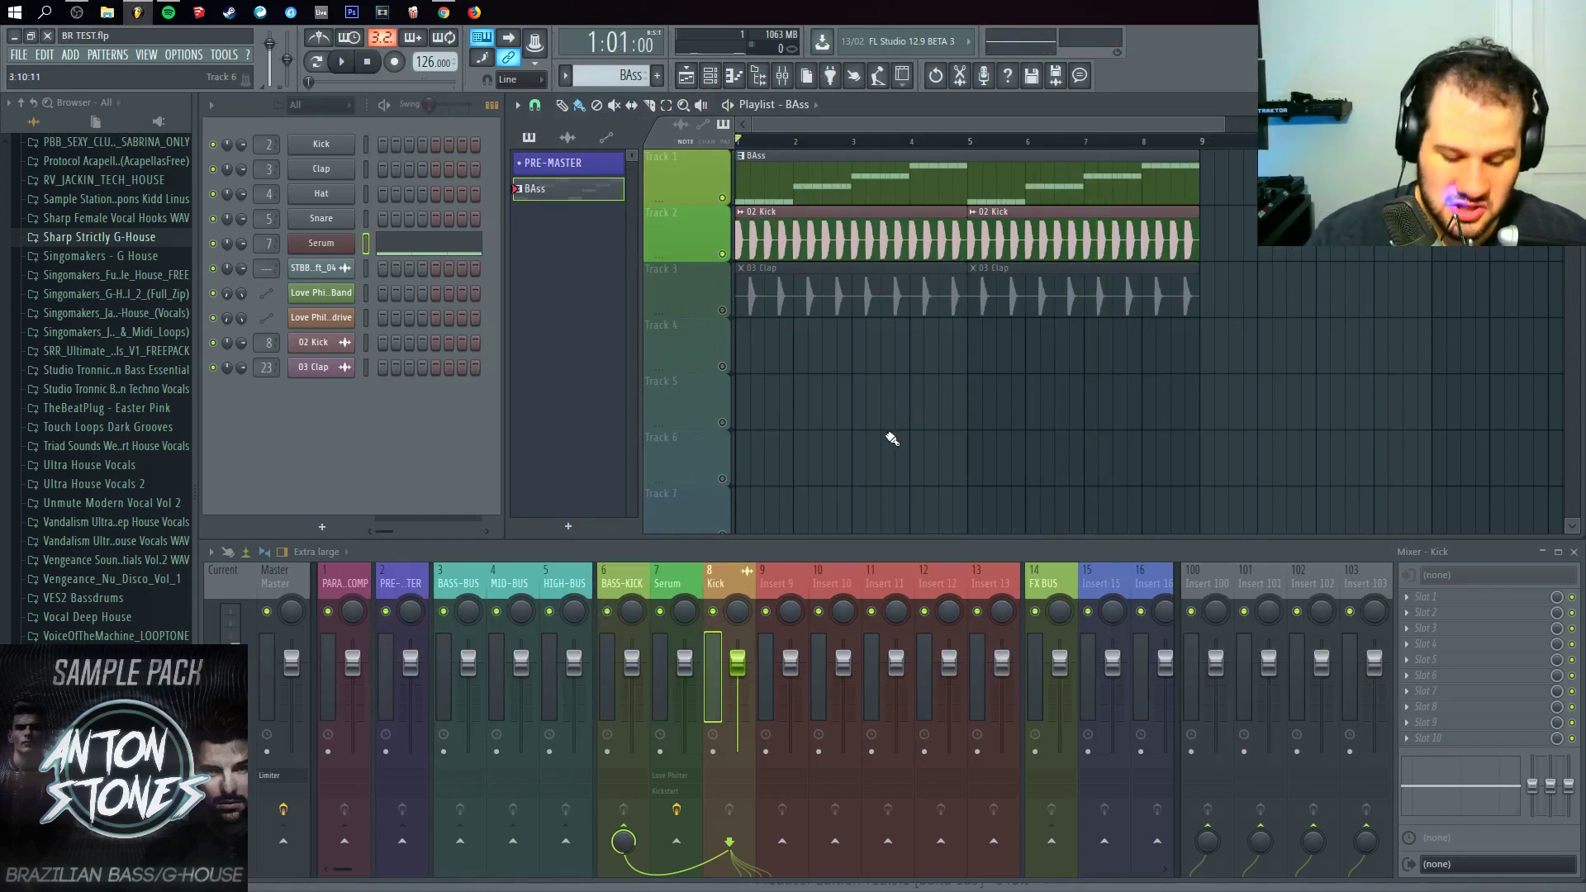
# Step: Replace Fruity Love Philter in the Serum mixer track's first effect slot with the F6 Stereo plugin
pyautogui.click(675, 572)
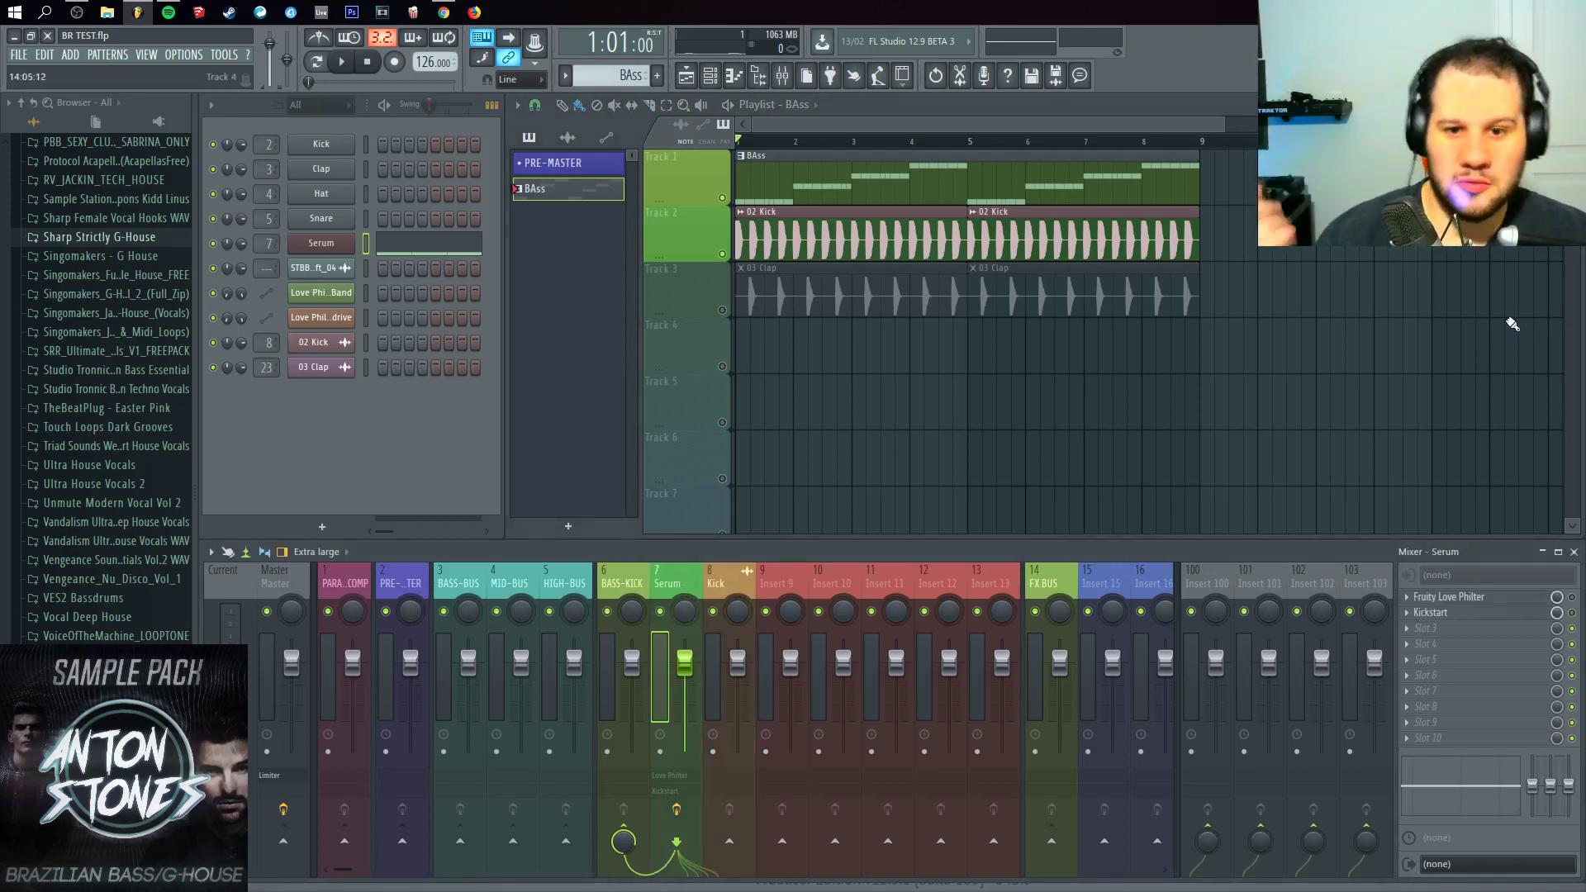
pyautogui.click(1407, 597)
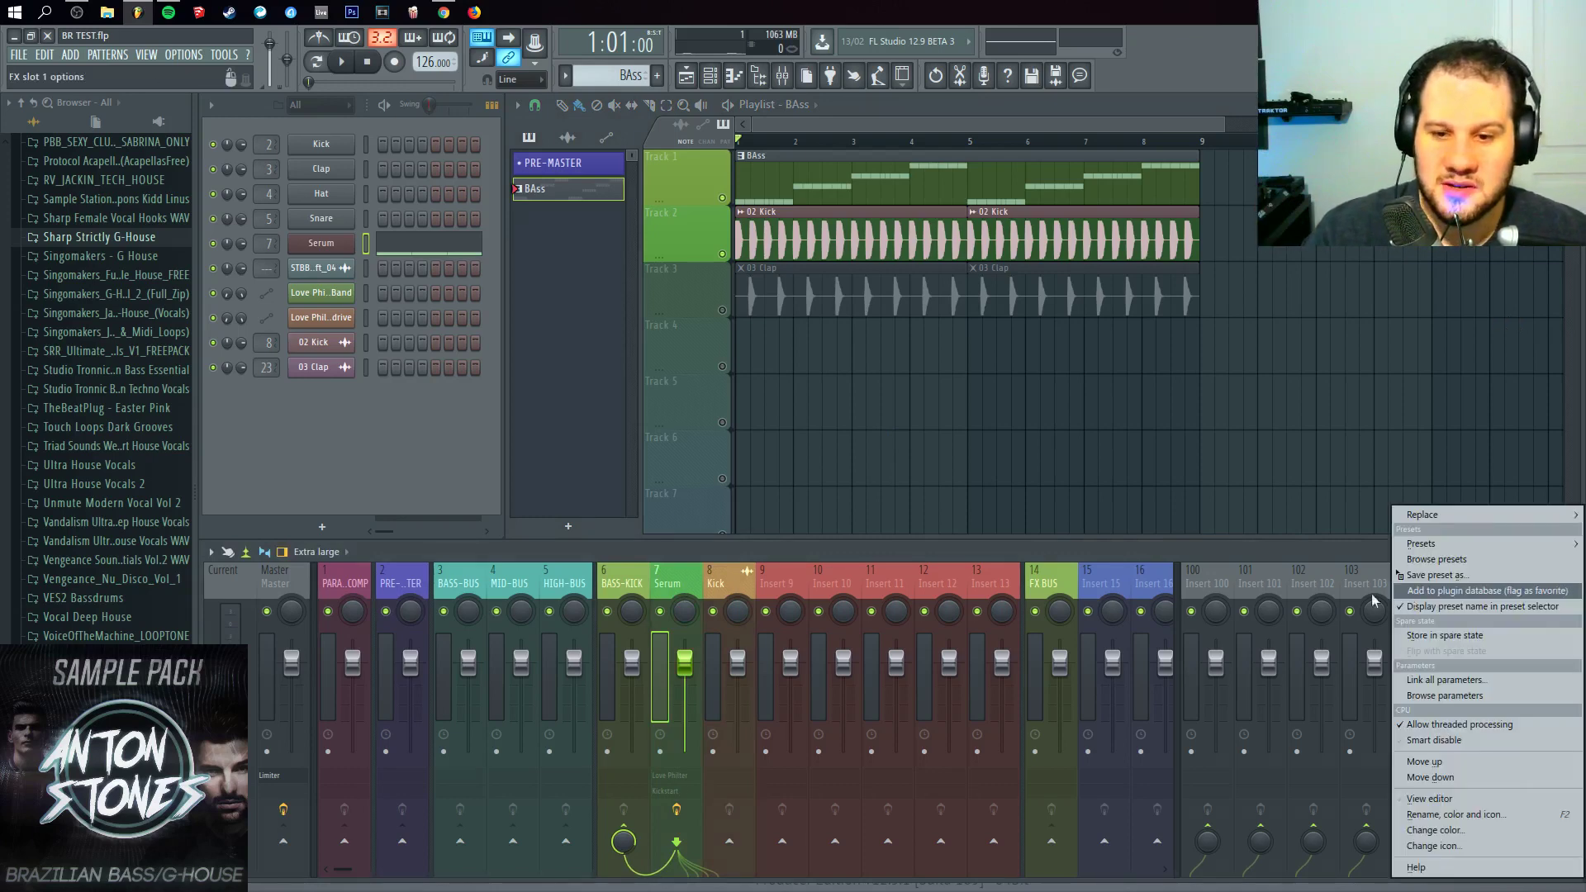
pyautogui.moveTo(1464, 525)
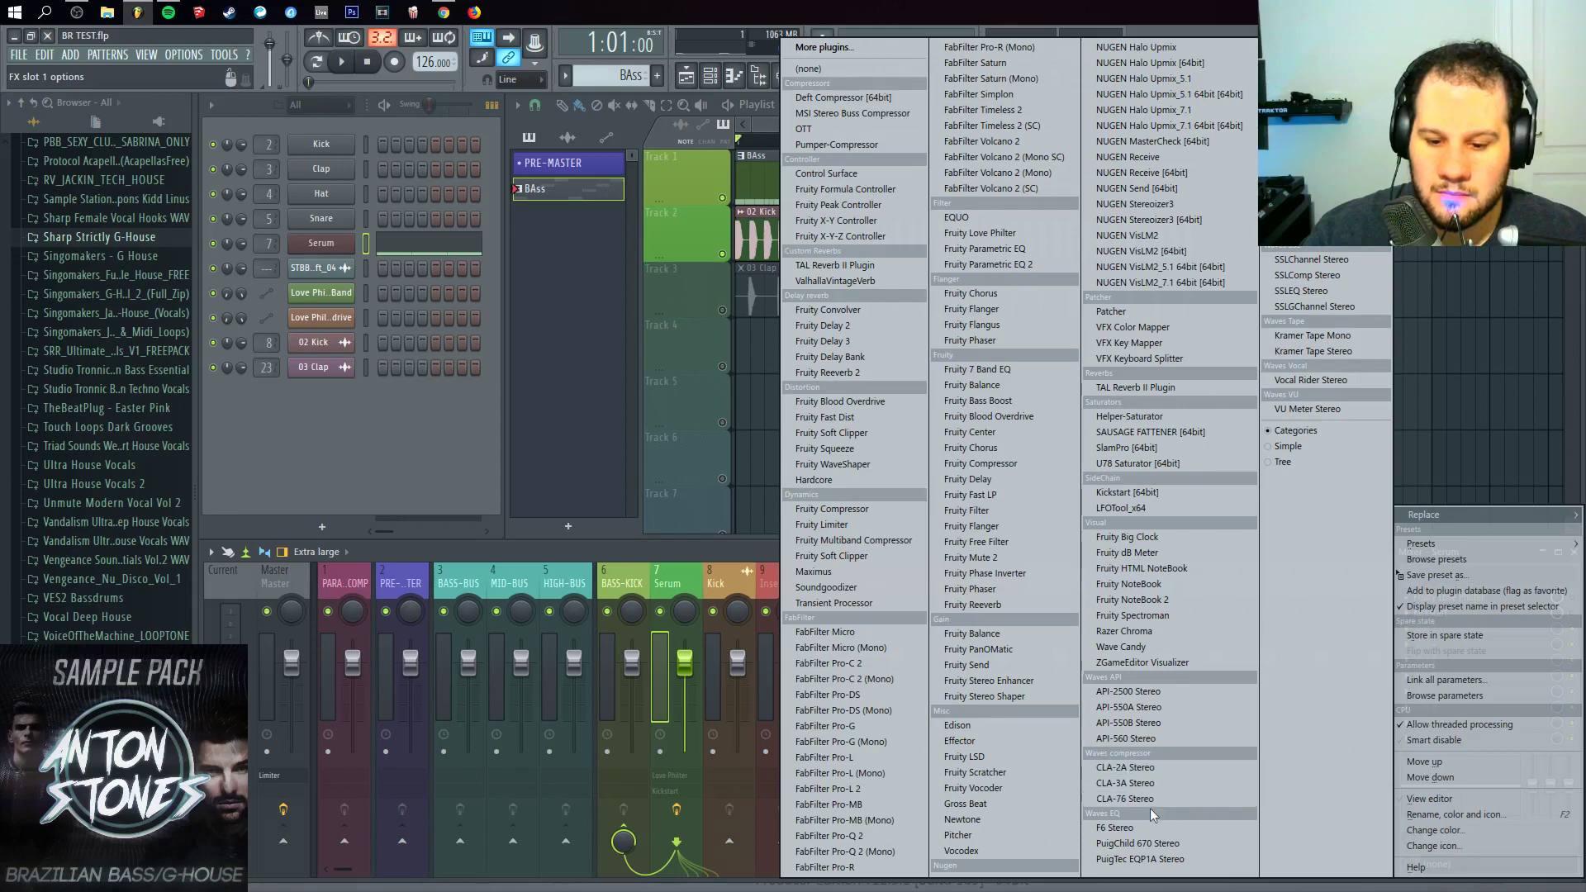
pyautogui.click(1117, 828)
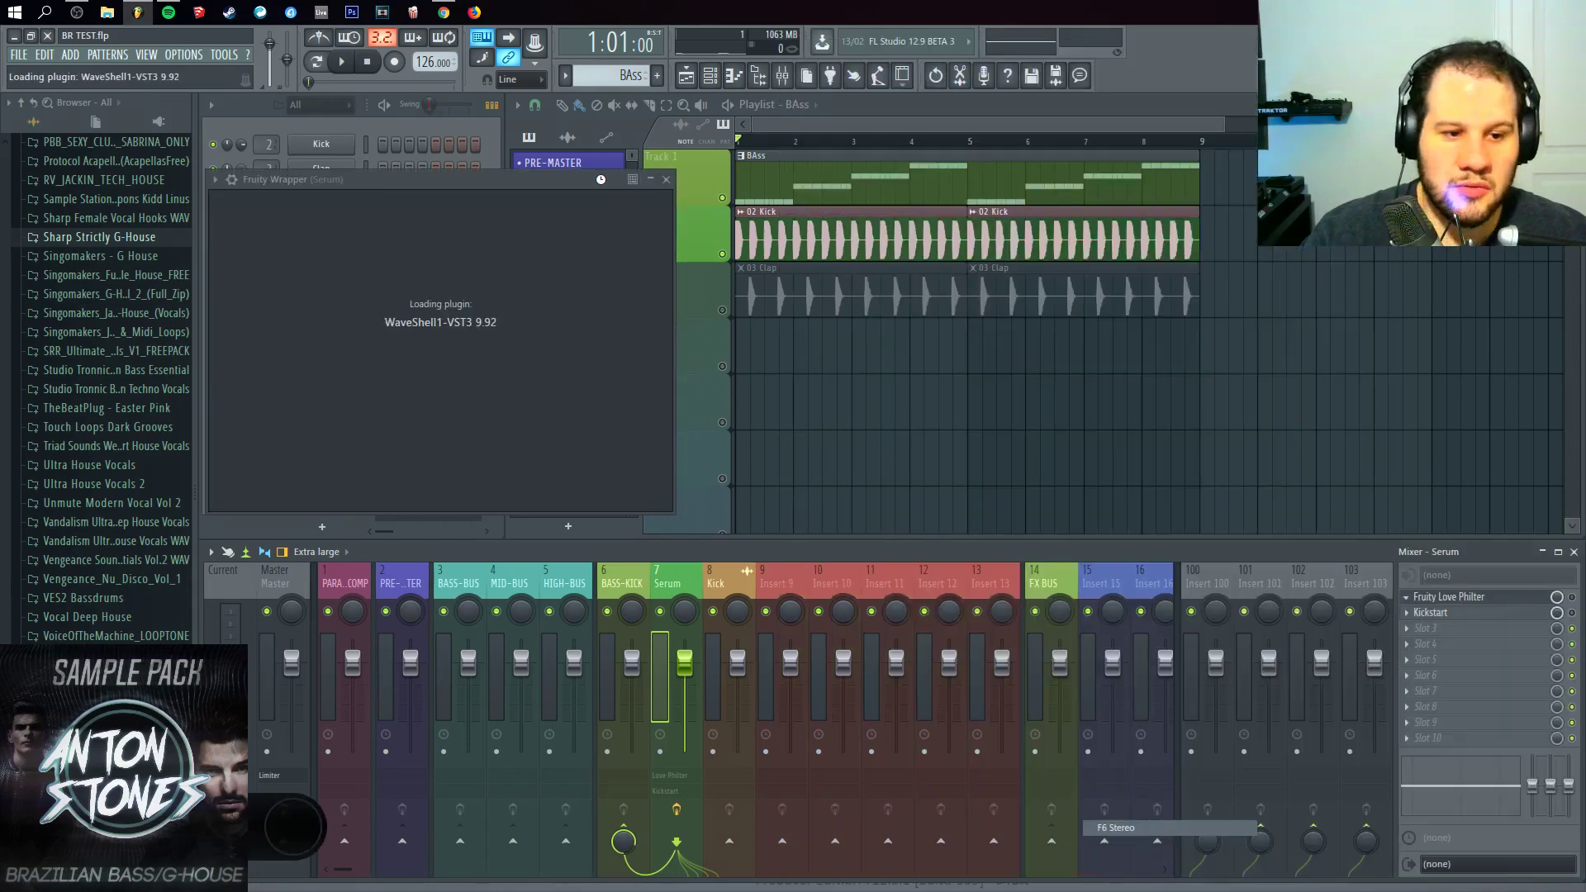
pyautogui.moveTo(601, 178); pyautogui.dragTo(1023, 233)
pyautogui.click(1408, 612)
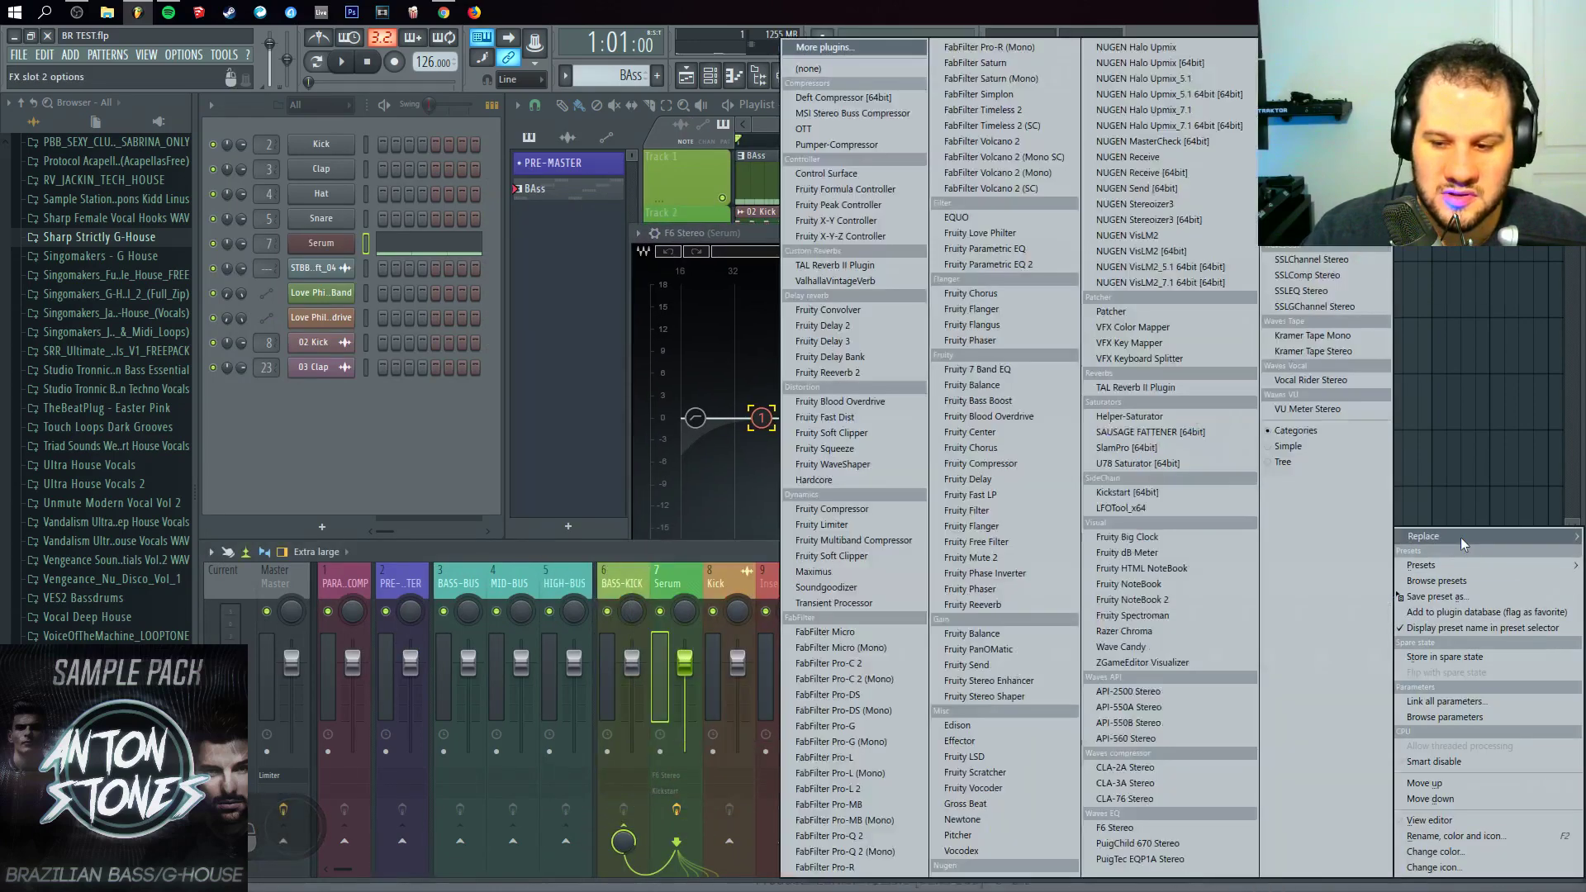
pyautogui.click(1460, 537)
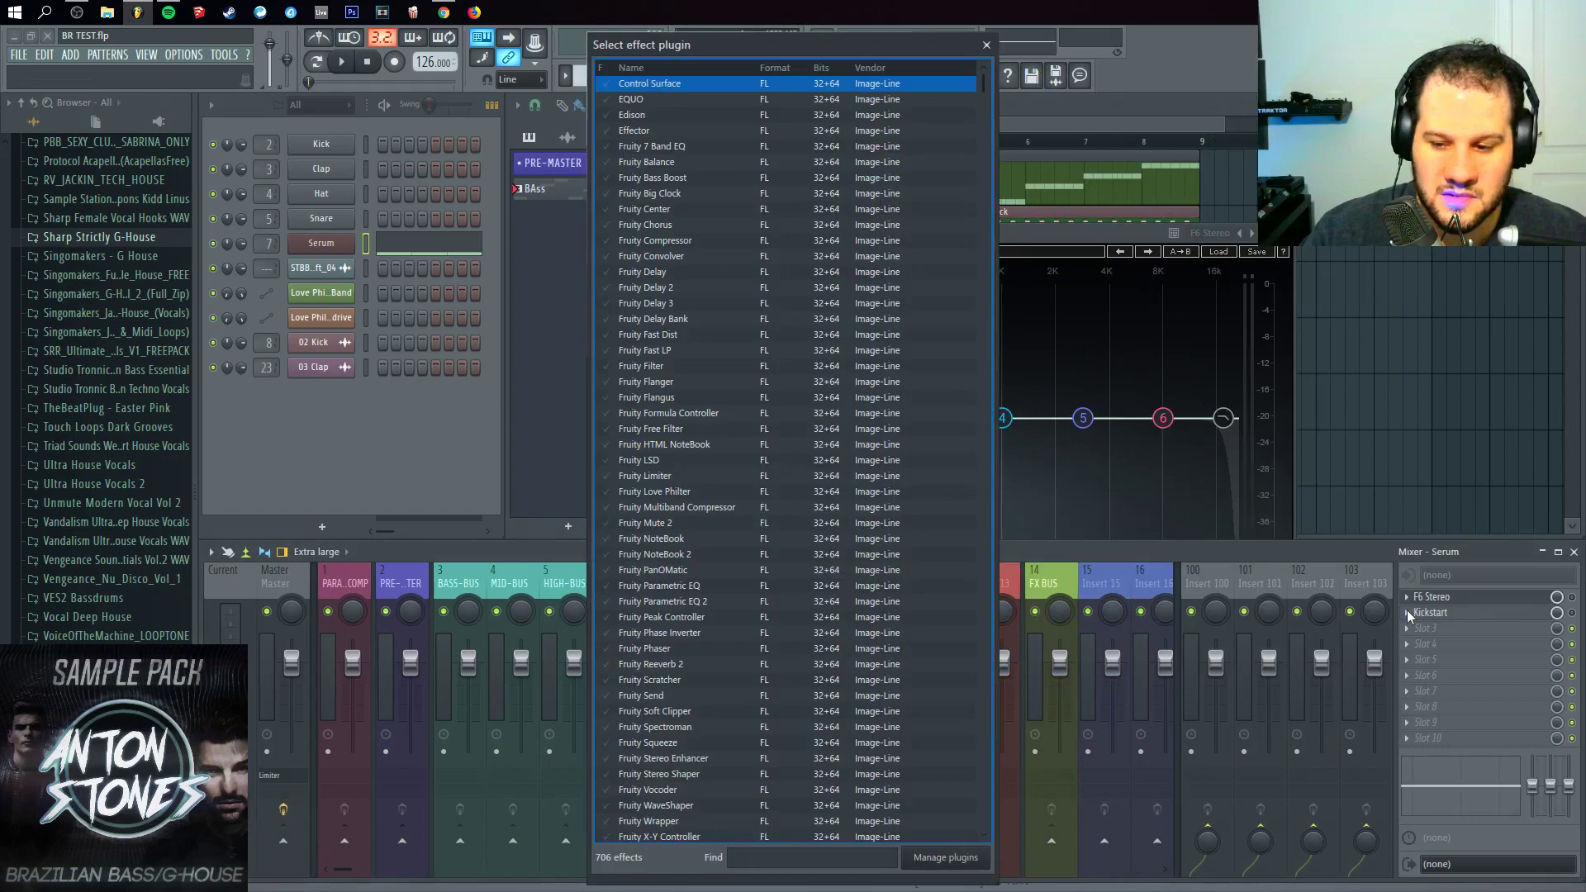
pyautogui.press('Escape')
# Step: Replace Kickstart in the Serum mixer track's second effect slot with Fruity Parametric EQ 2
pyautogui.click(1409, 613)
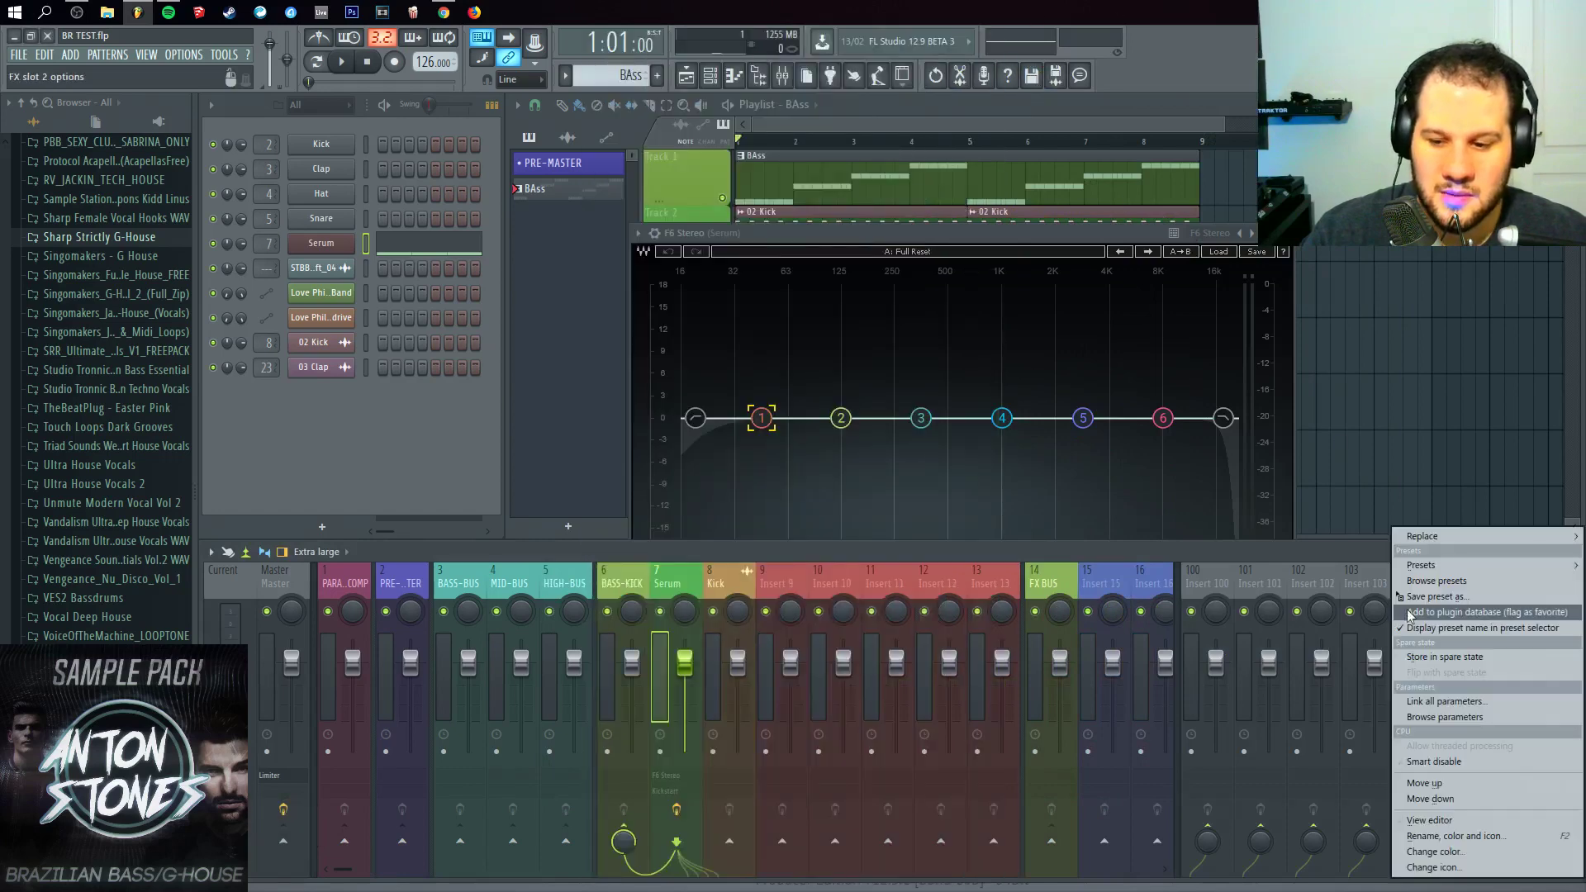
pyautogui.moveTo(1478, 539)
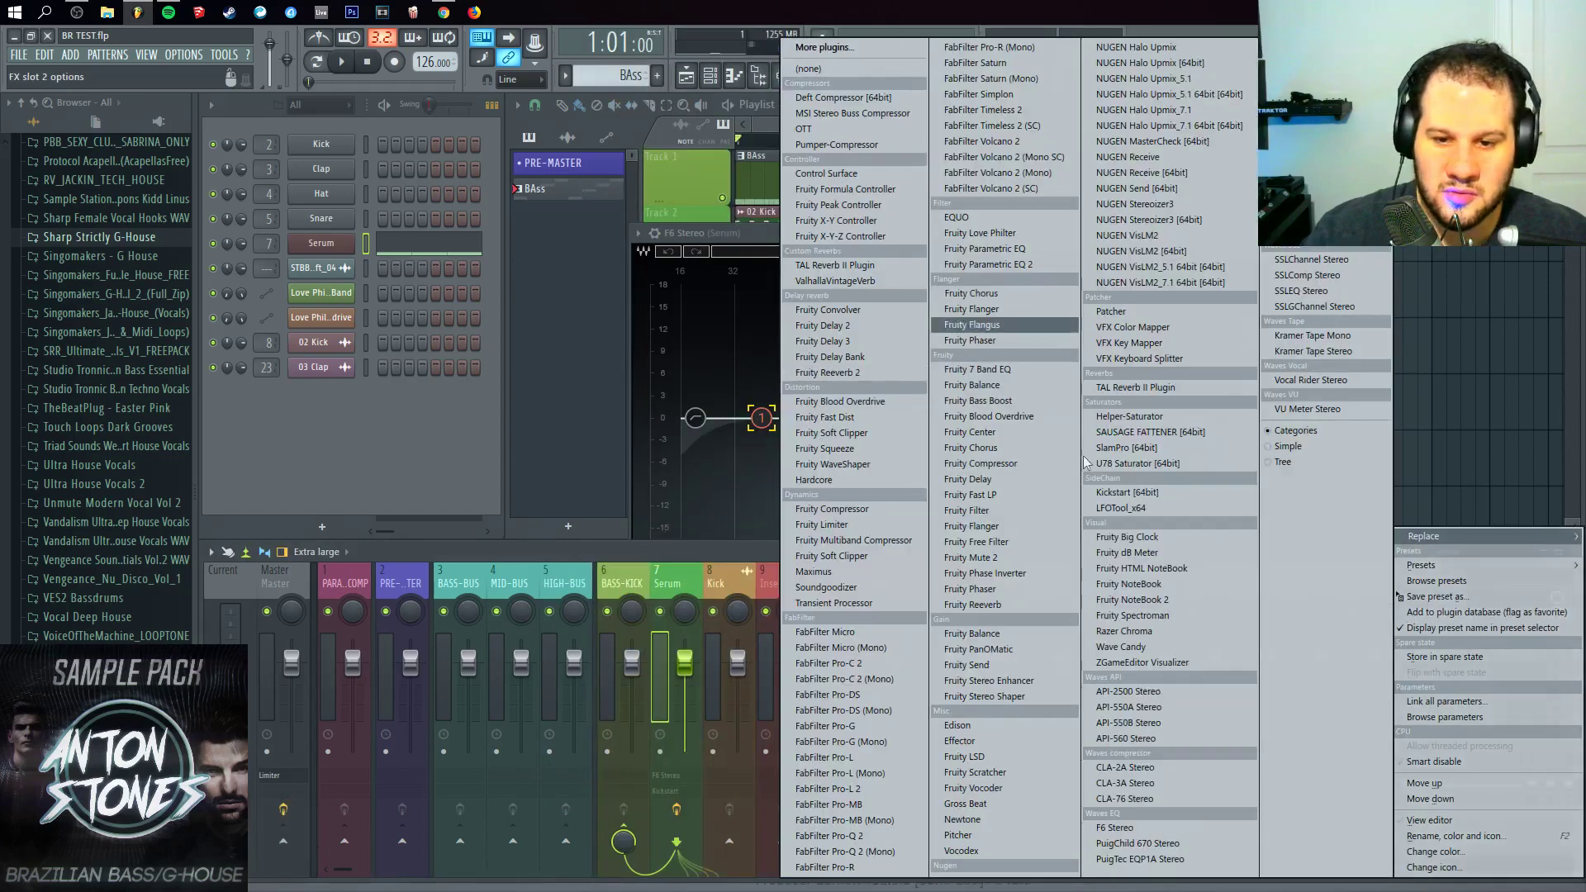
pyautogui.click(1021, 264)
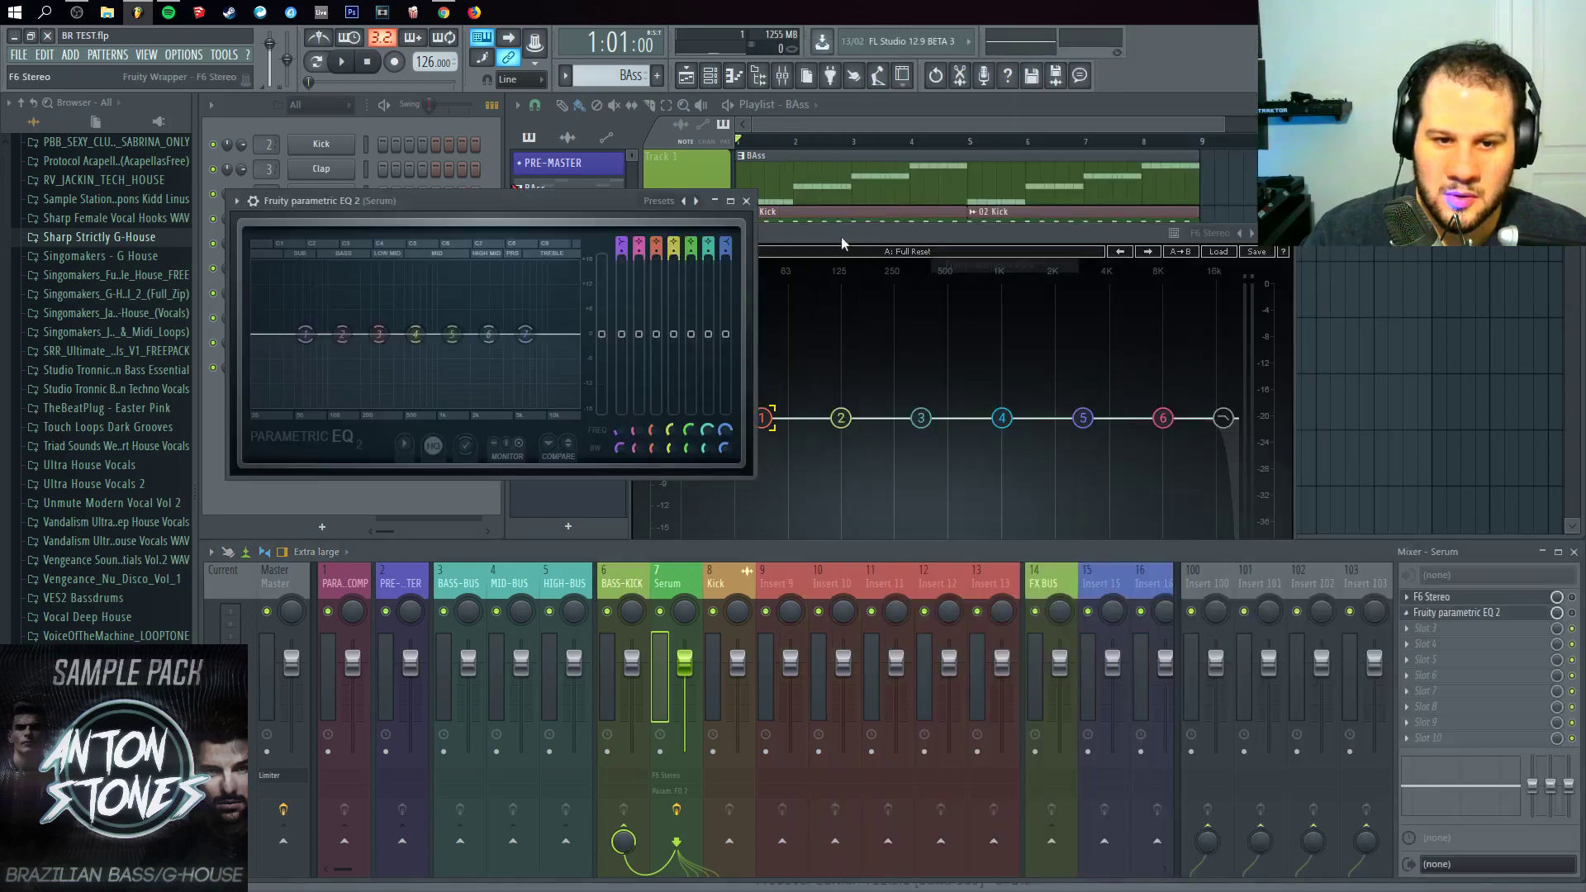
# Step: Reposition the F6 Stereo window so its controls are fully accessible, and close the Fruity Parametric EQ 2 window
pyautogui.moveTo(566, 201); pyautogui.dragTo(615, 408)
pyautogui.moveTo(779, 236); pyautogui.dragTo(960, 185)
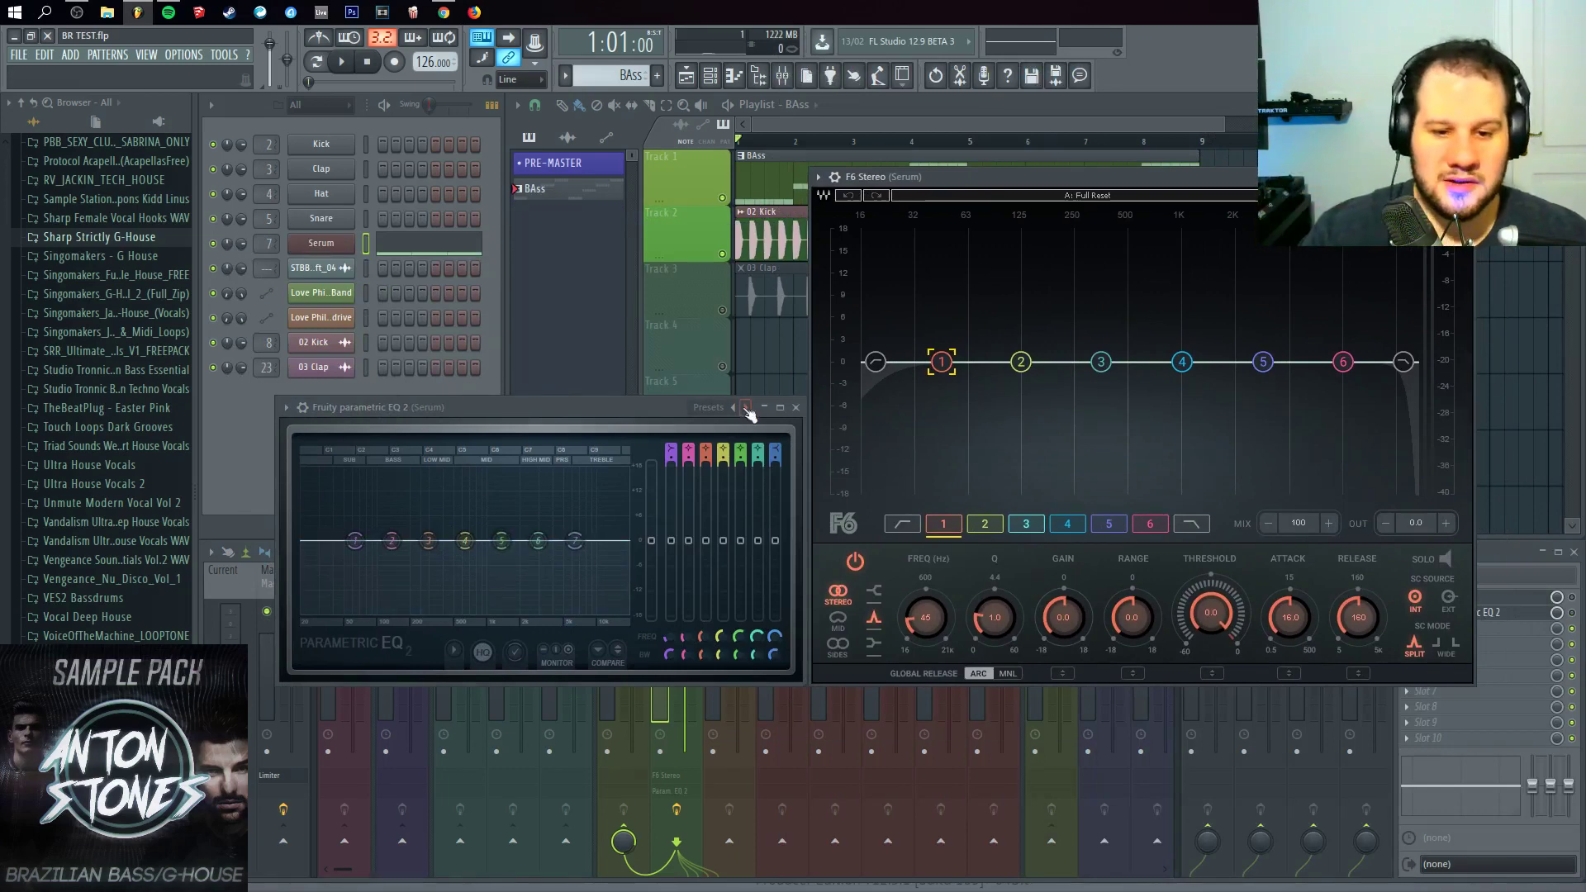
pyautogui.click(795, 408)
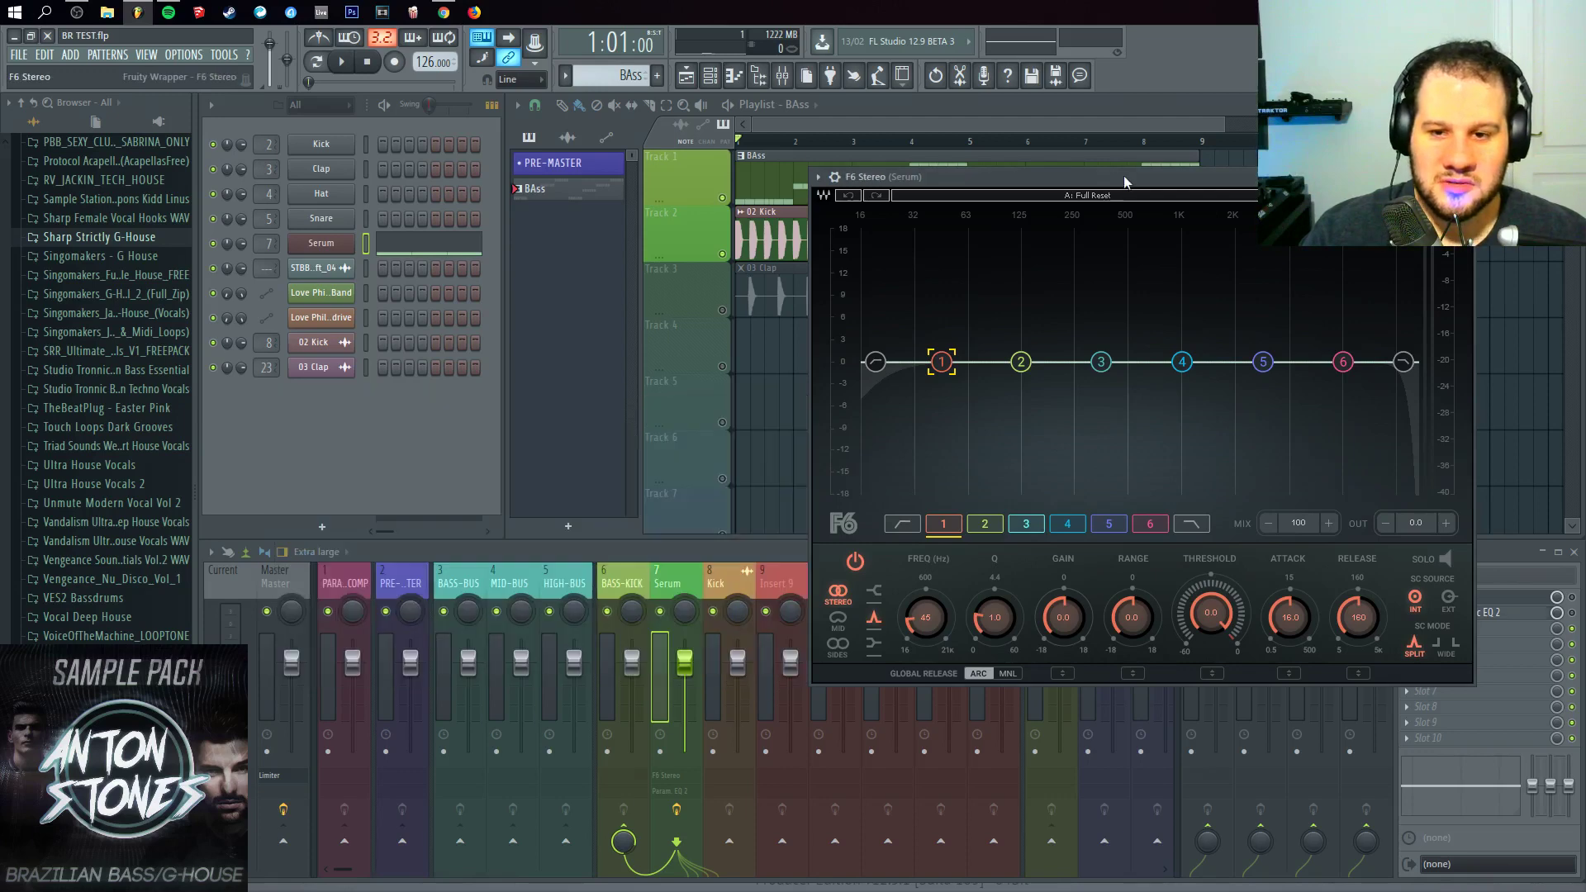
# Step: Move the F6 Stereo window clear of the mixer's effect slots and play the pattern briefly to hear the current sound
pyautogui.moveTo(1128, 178); pyautogui.dragTo(627, 291)
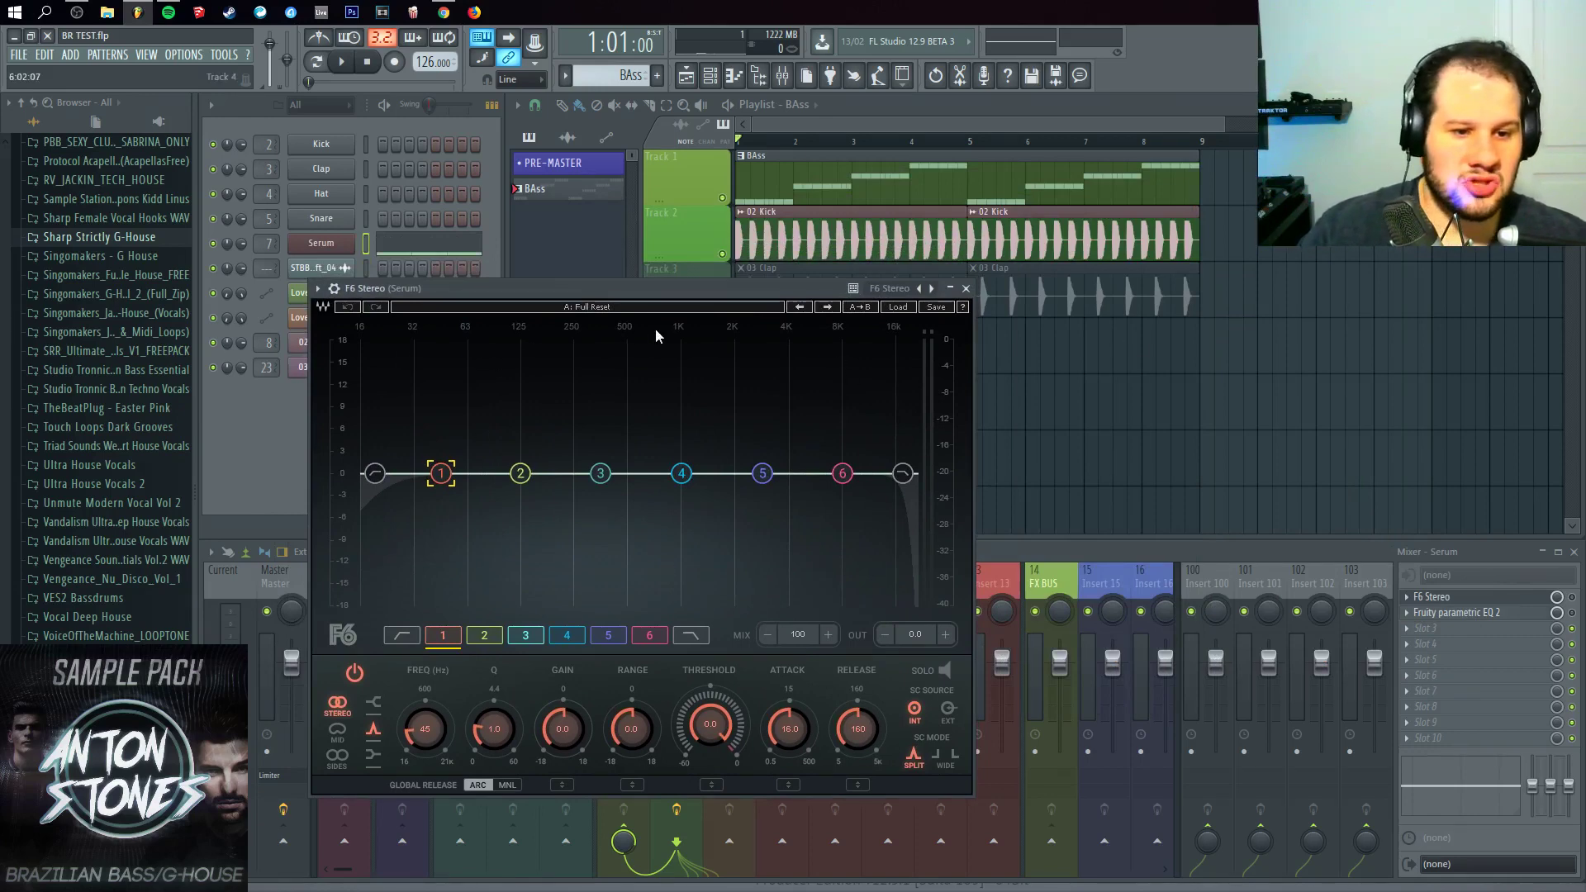
pyautogui.press('space')
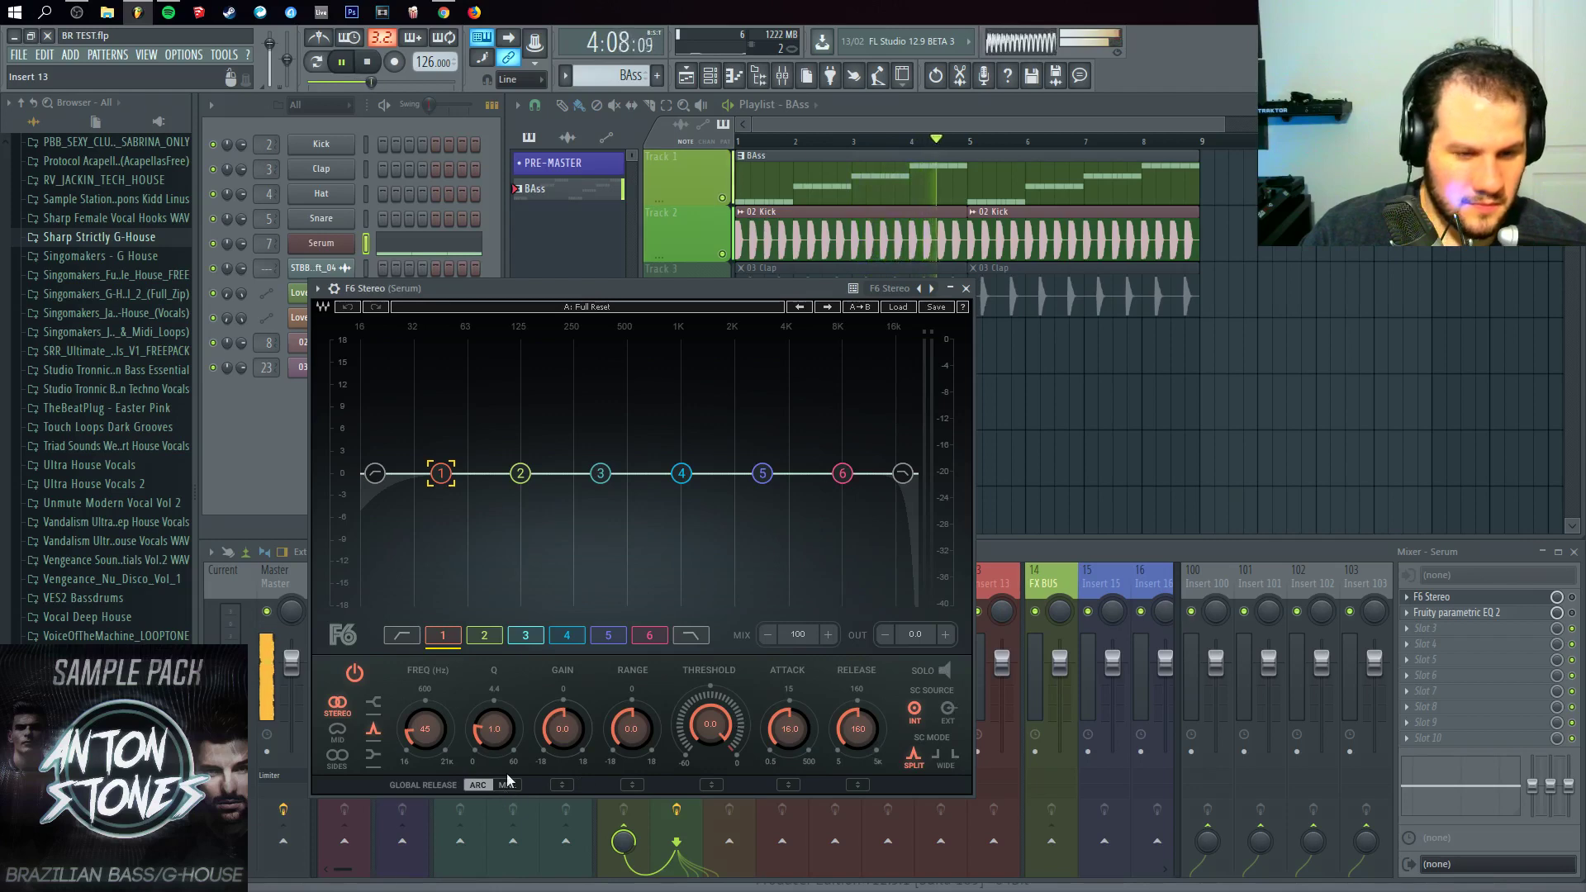
pyautogui.press('space')
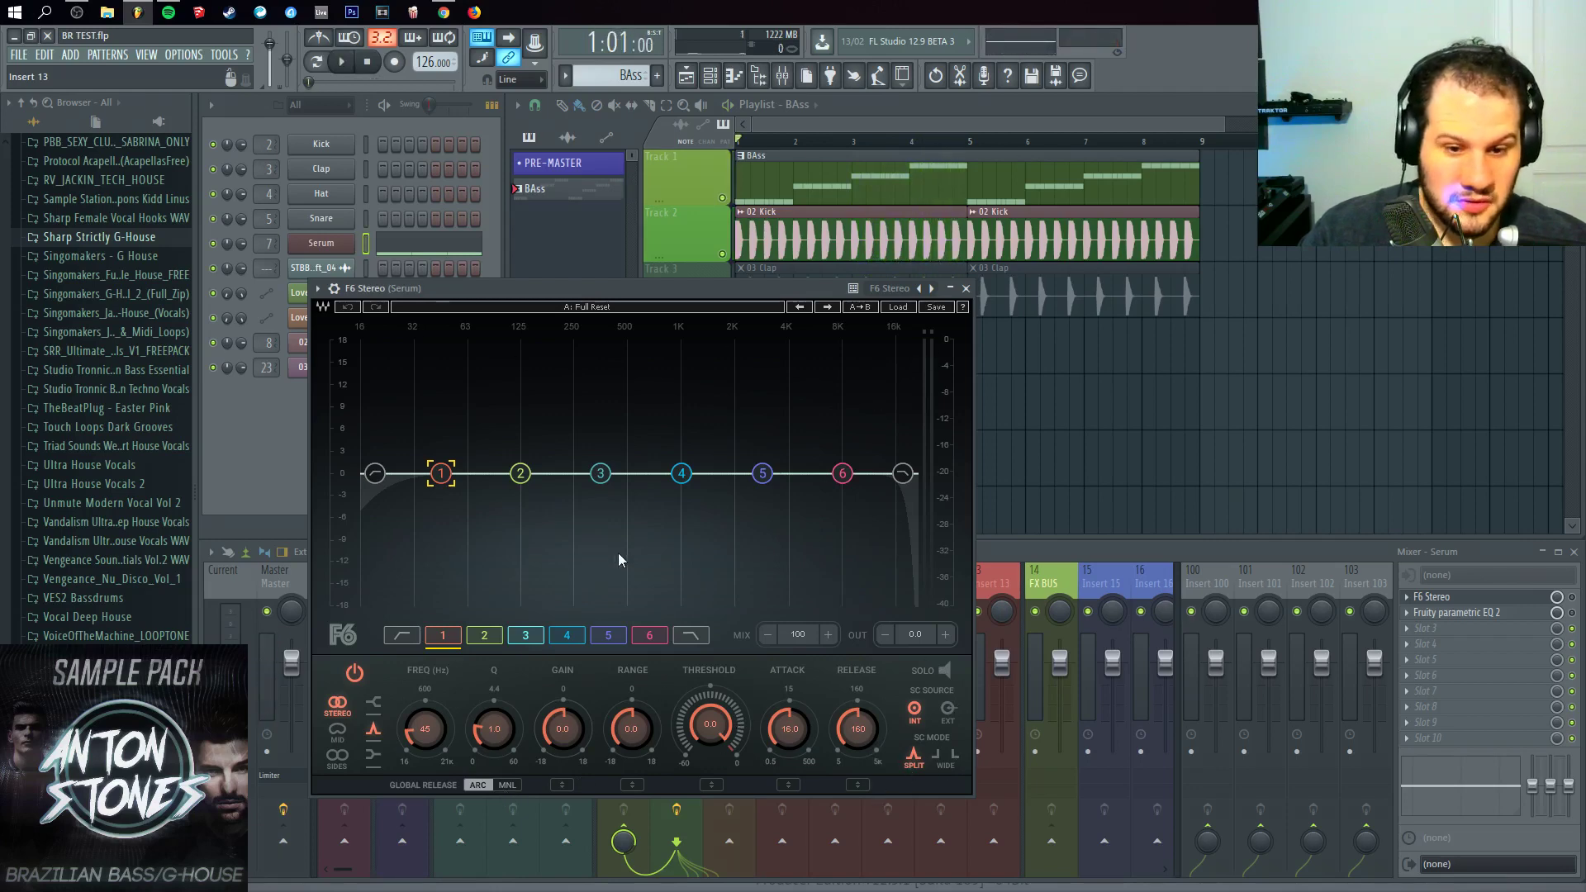
# Step: Try switching band 1 and the high-pass filter on and off in F6 Stereo
pyautogui.click(355, 678)
pyautogui.press('space')
pyautogui.press('space')
pyautogui.click(356, 679)
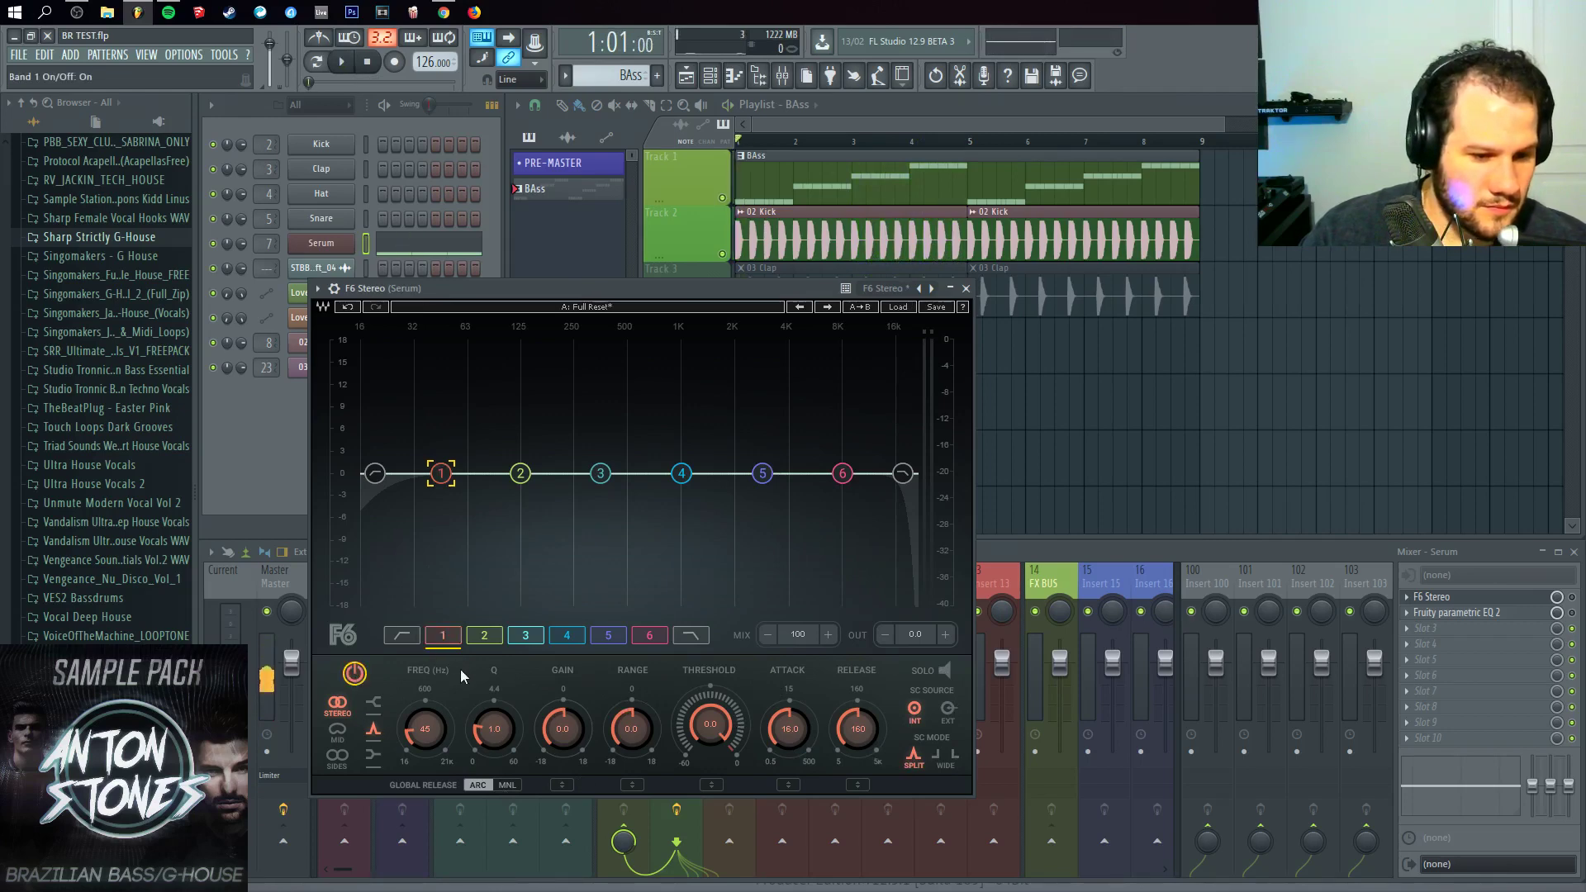
pyautogui.click(481, 638)
pyautogui.click(444, 637)
pyautogui.click(404, 637)
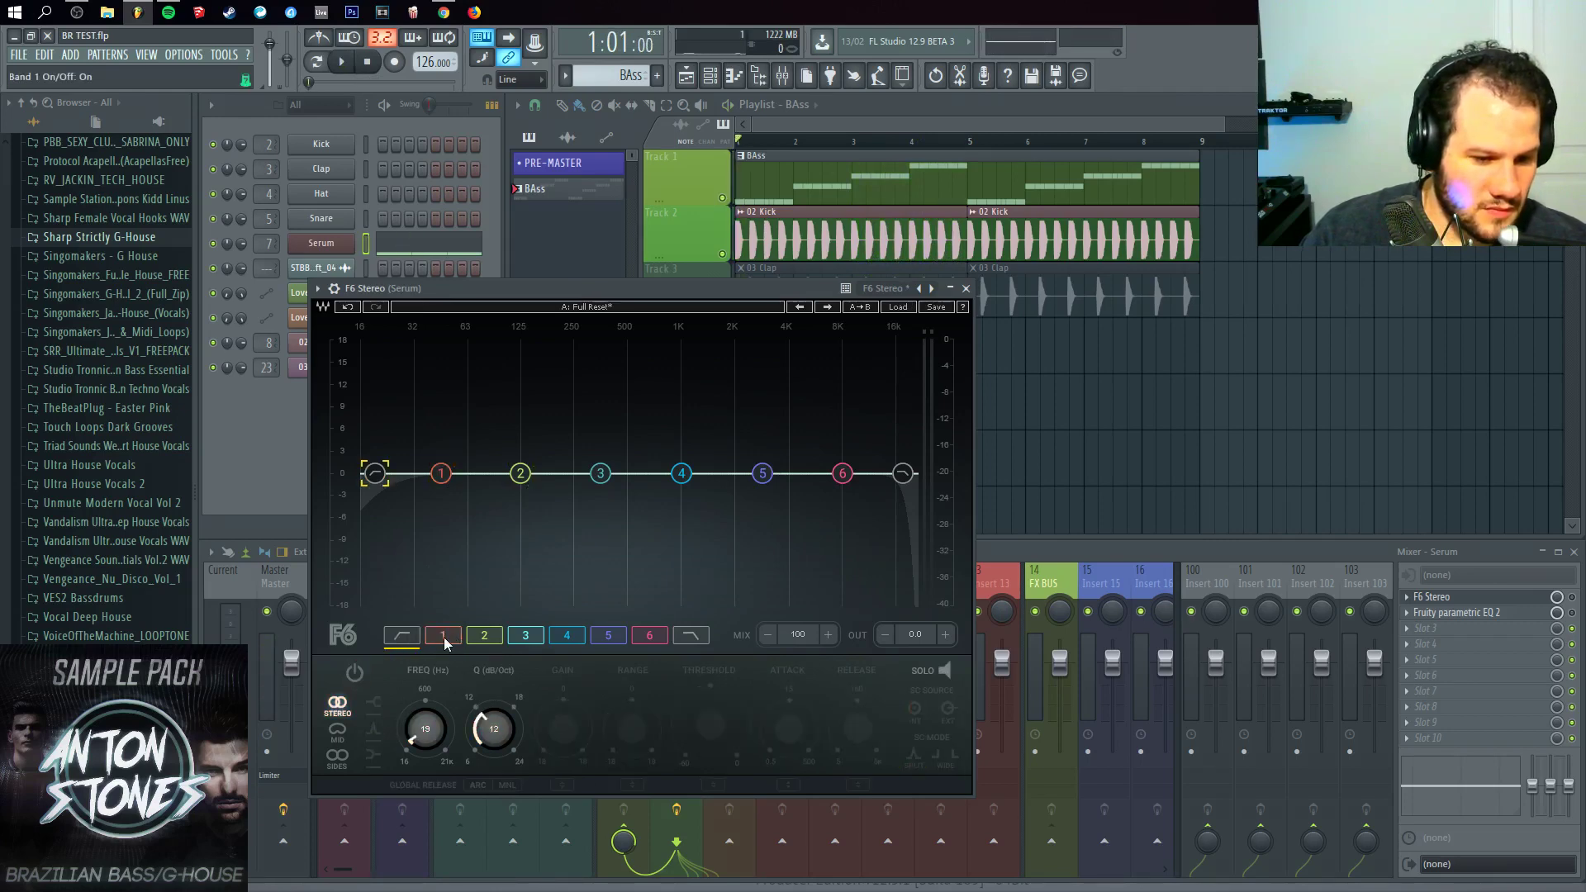
pyautogui.click(444, 640)
pyautogui.click(398, 640)
pyautogui.click(352, 673)
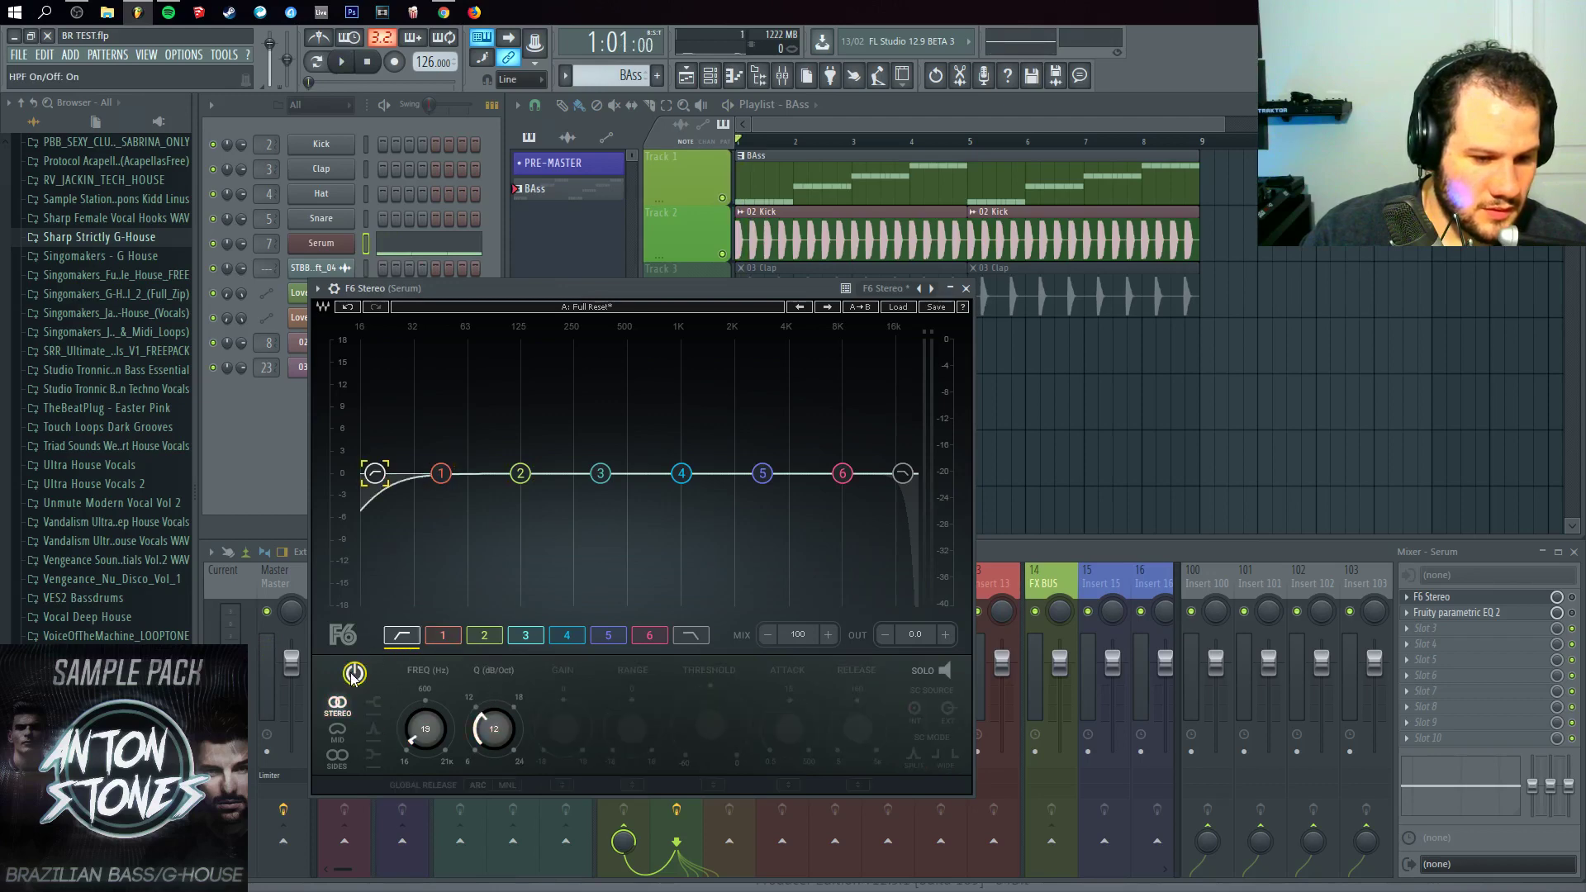
pyautogui.click(351, 674)
pyautogui.click(446, 639)
pyautogui.click(485, 638)
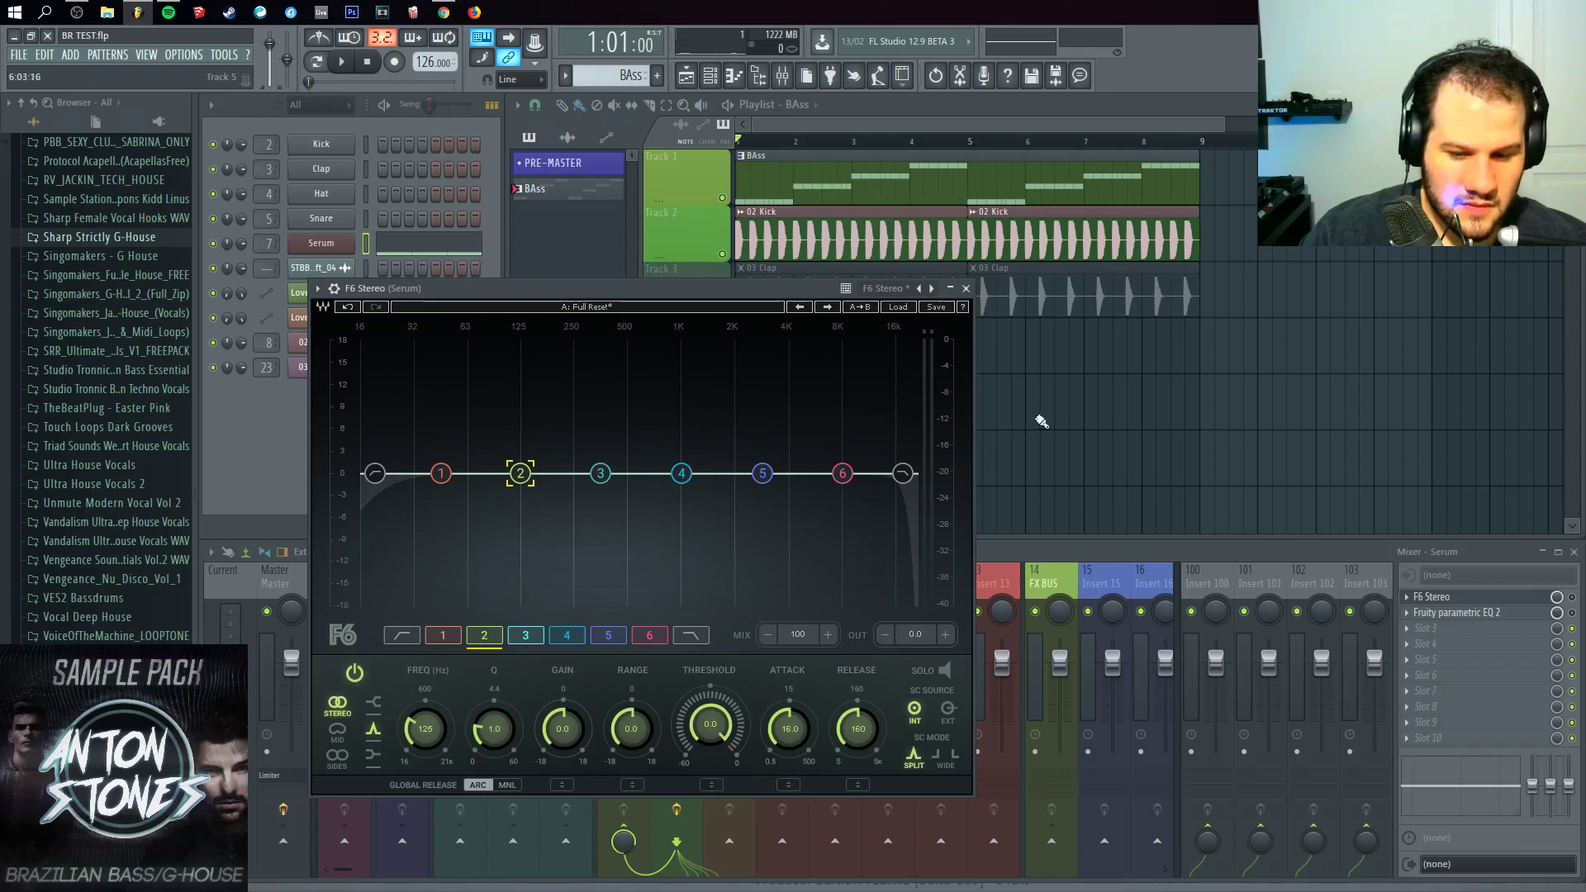
# Step: Enable the F6 Stereo effect on the Serum mixer track, reopen its window, and start playing the pattern
pyautogui.click(965, 289)
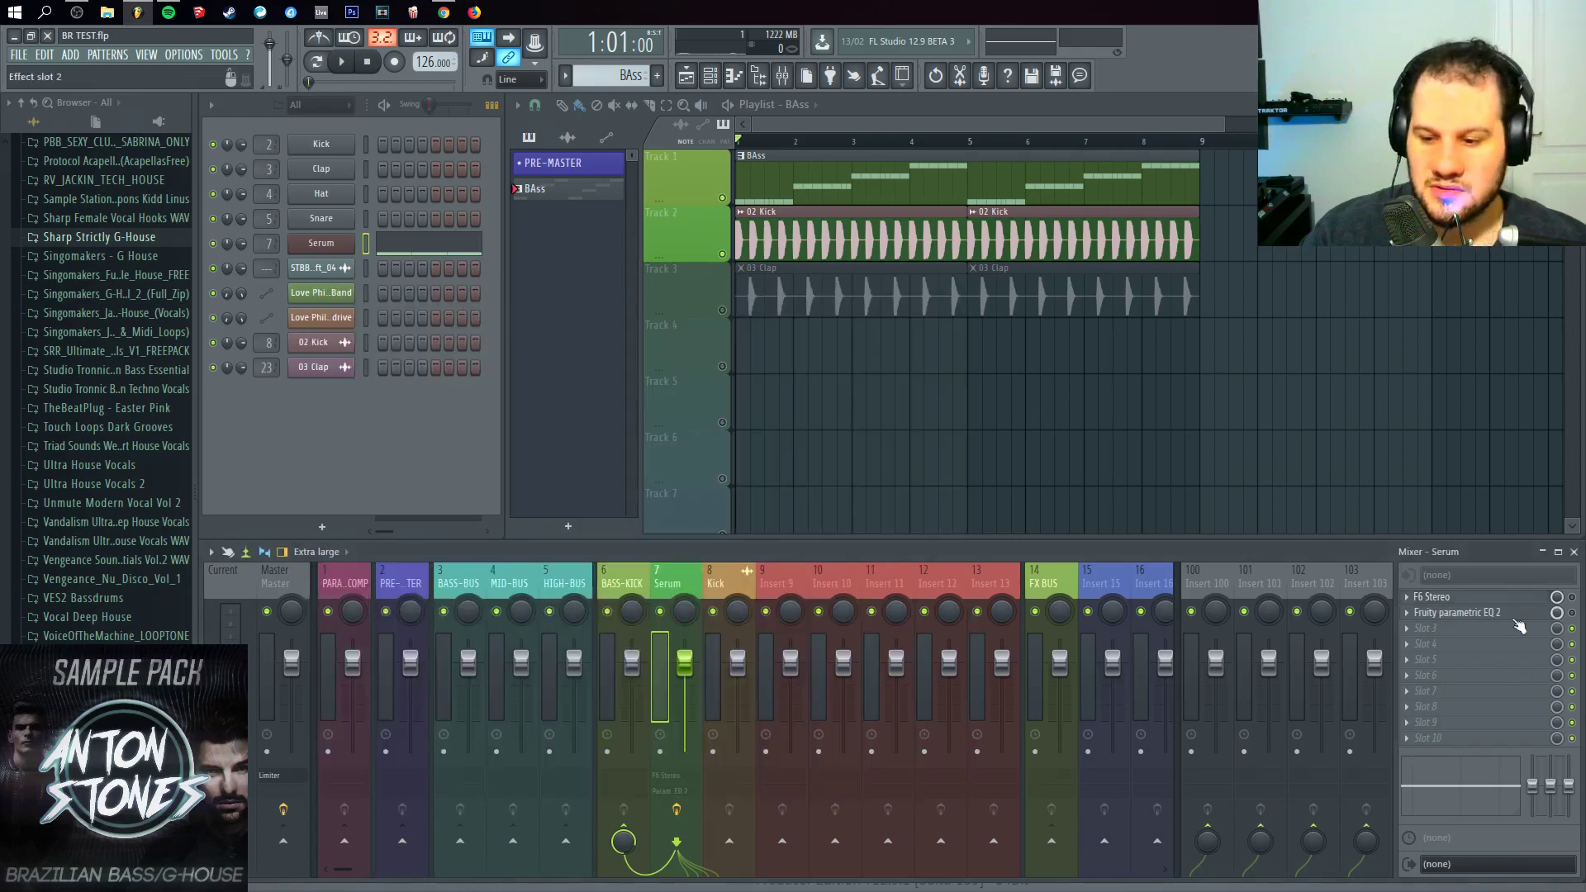
pyautogui.click(1517, 618)
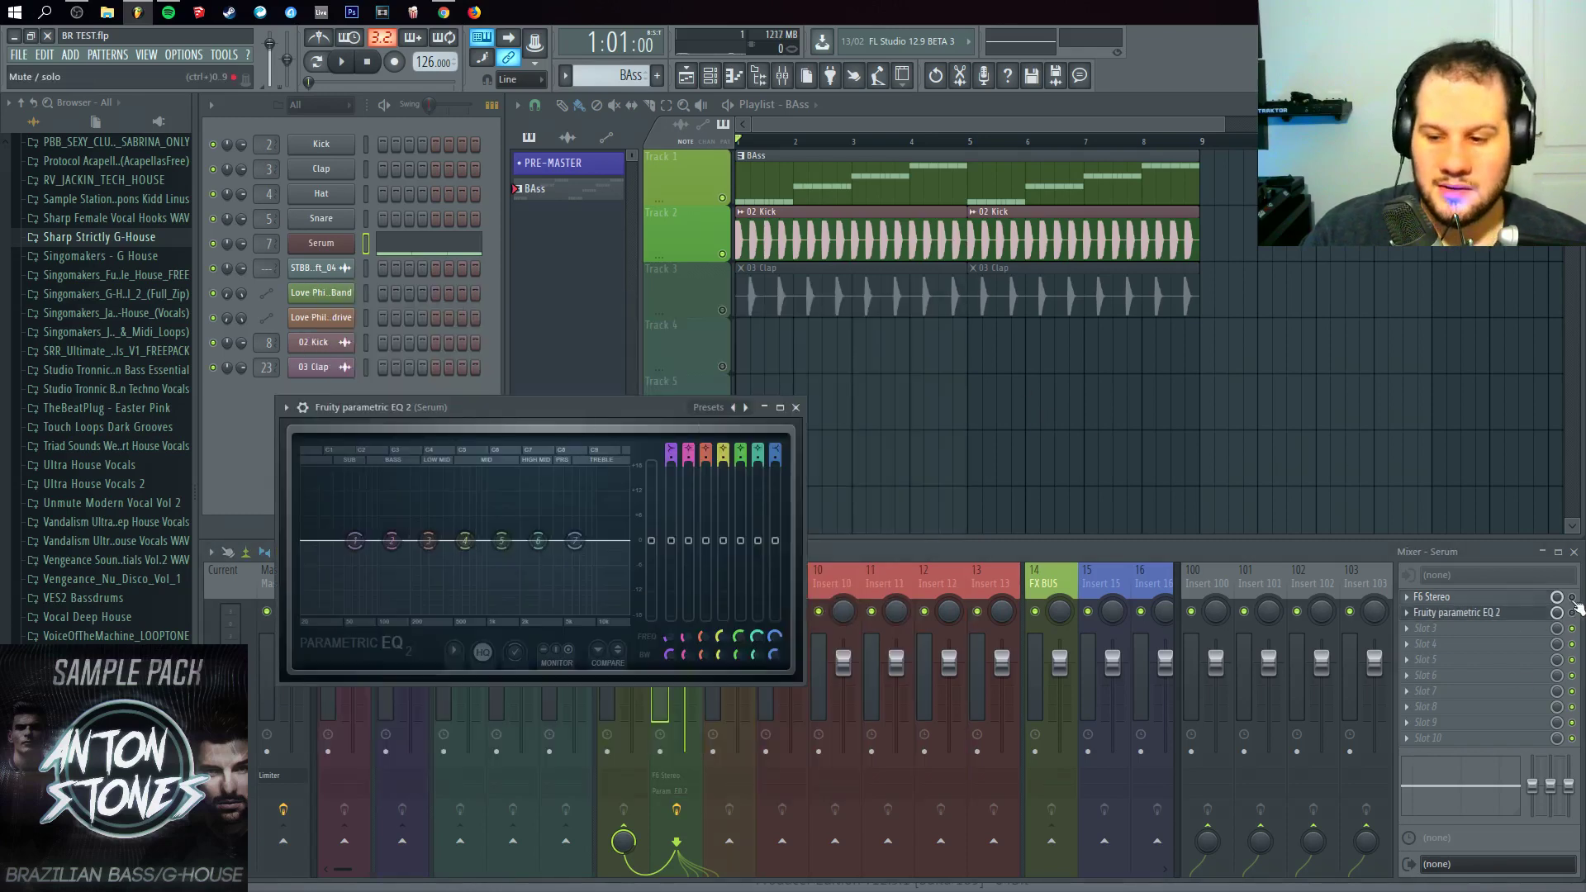
pyautogui.click(1517, 596)
pyautogui.press('space')
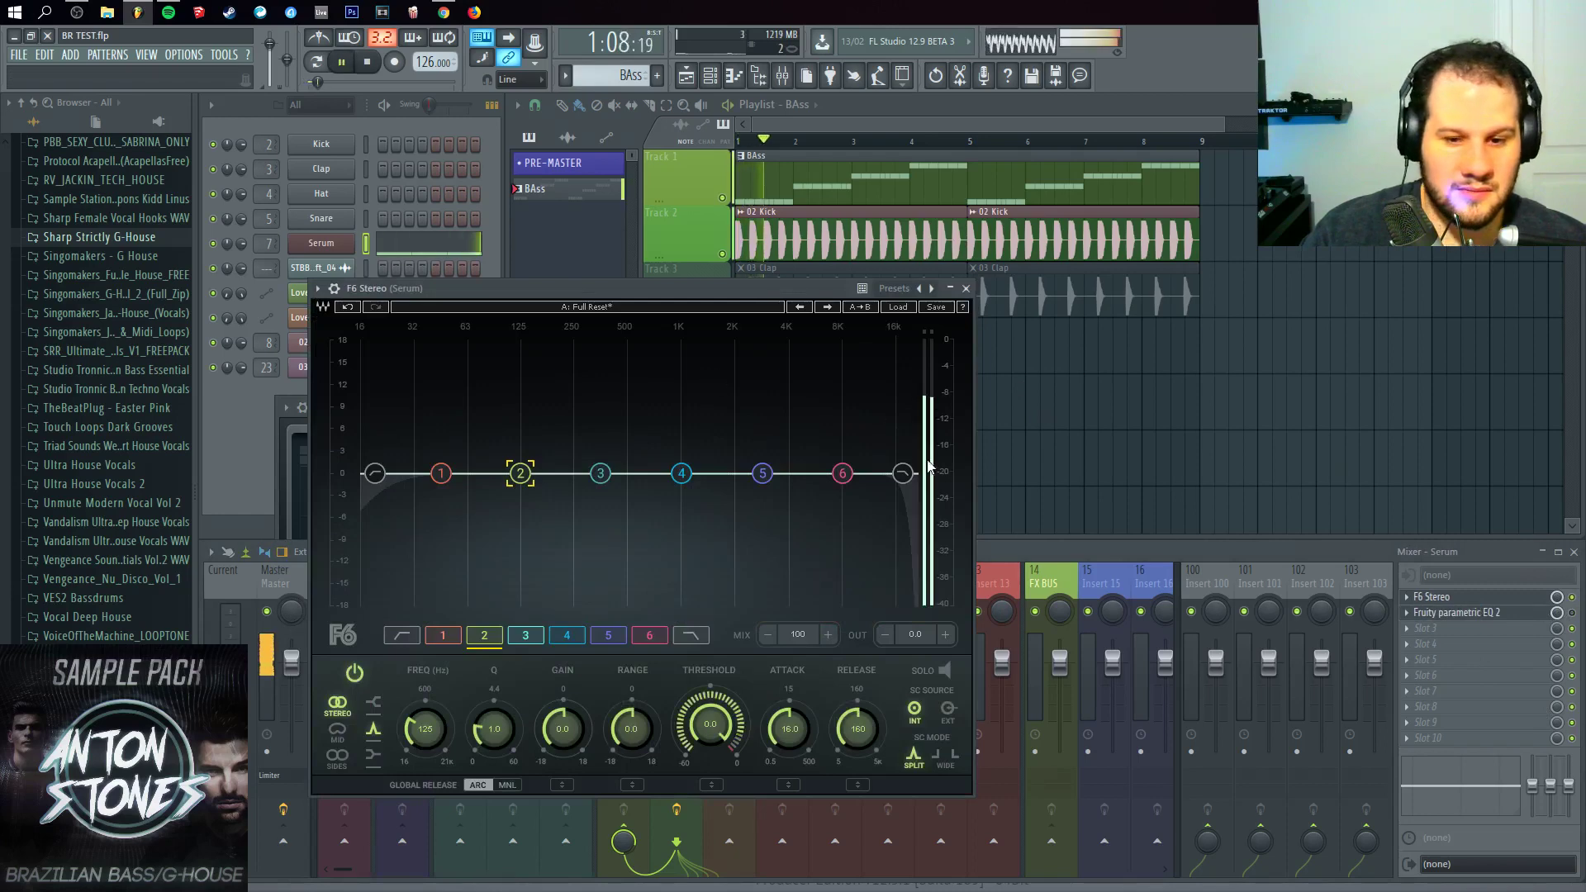
# Step: Turn on the F6 high-pass filter and sweep its cutoff up to about 2.6 kHz during playback, then stop
pyautogui.click(375, 473)
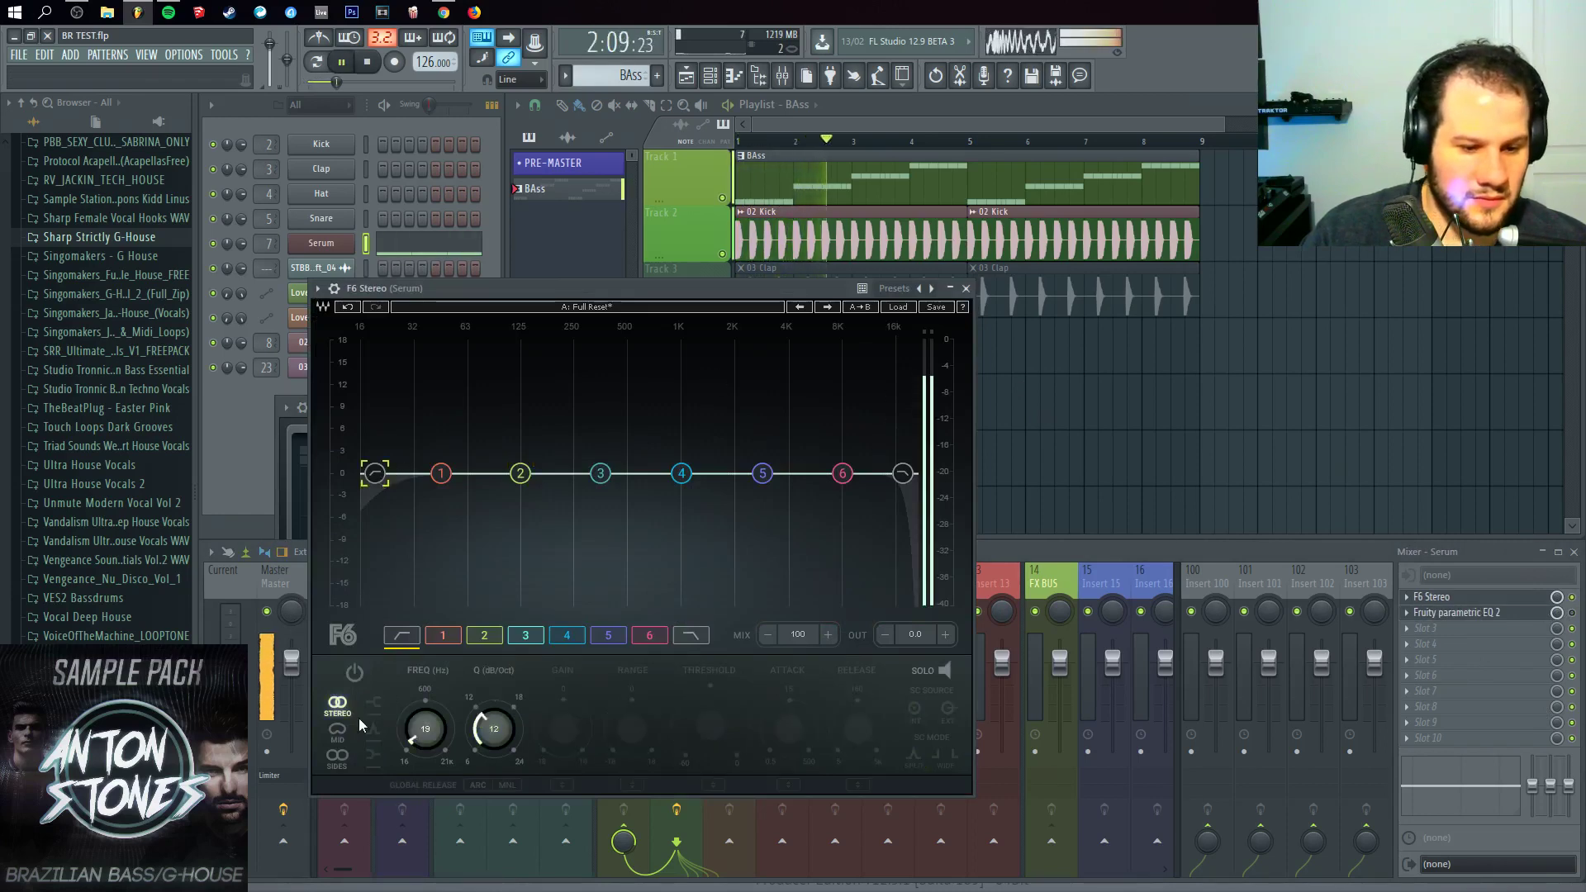
pyautogui.click(355, 673)
pyautogui.moveTo(418, 739); pyautogui.dragTo(425, 644)
pyautogui.click(368, 63)
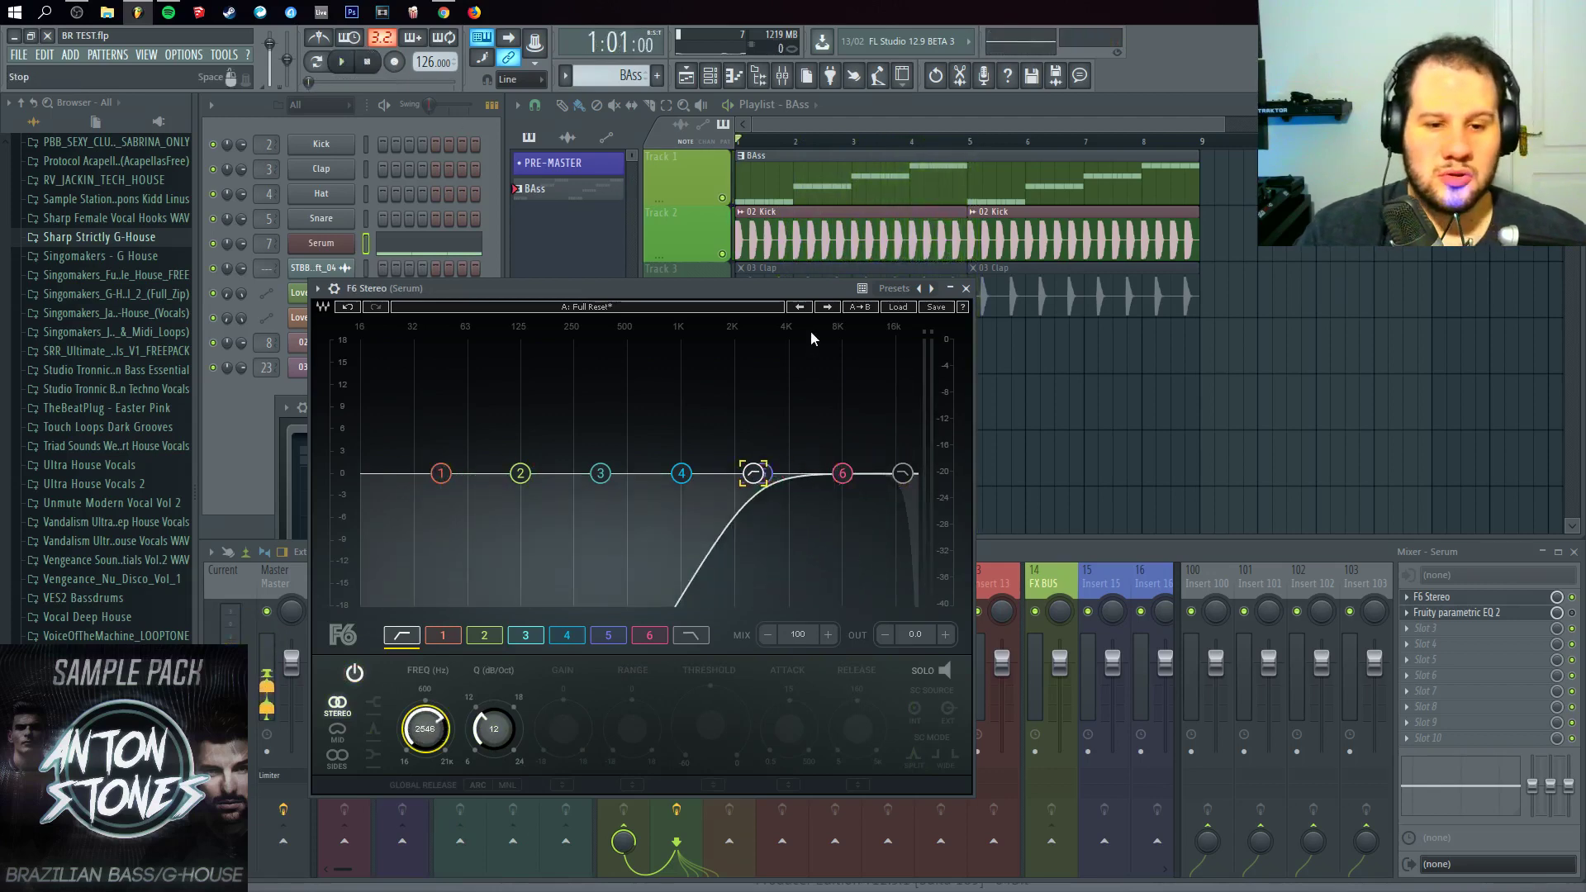
# Step: Reposition the F6 Stereo window and close the Fruity Parametric EQ 2 window behind it
pyautogui.moveTo(488, 289); pyautogui.dragTo(684, 356)
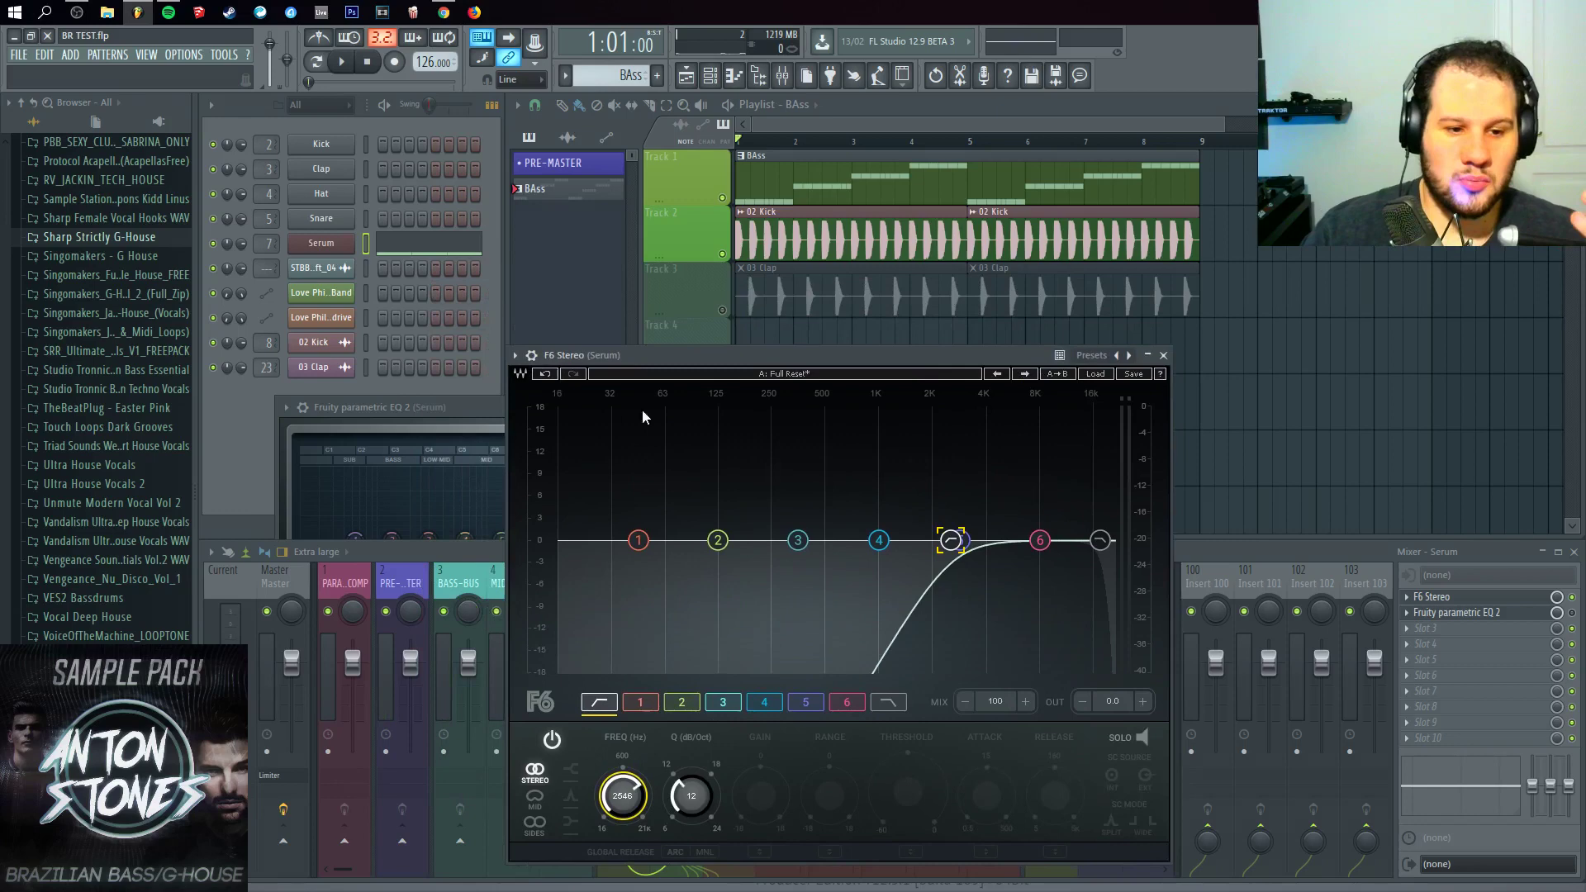
pyautogui.click(466, 404)
pyautogui.click(804, 407)
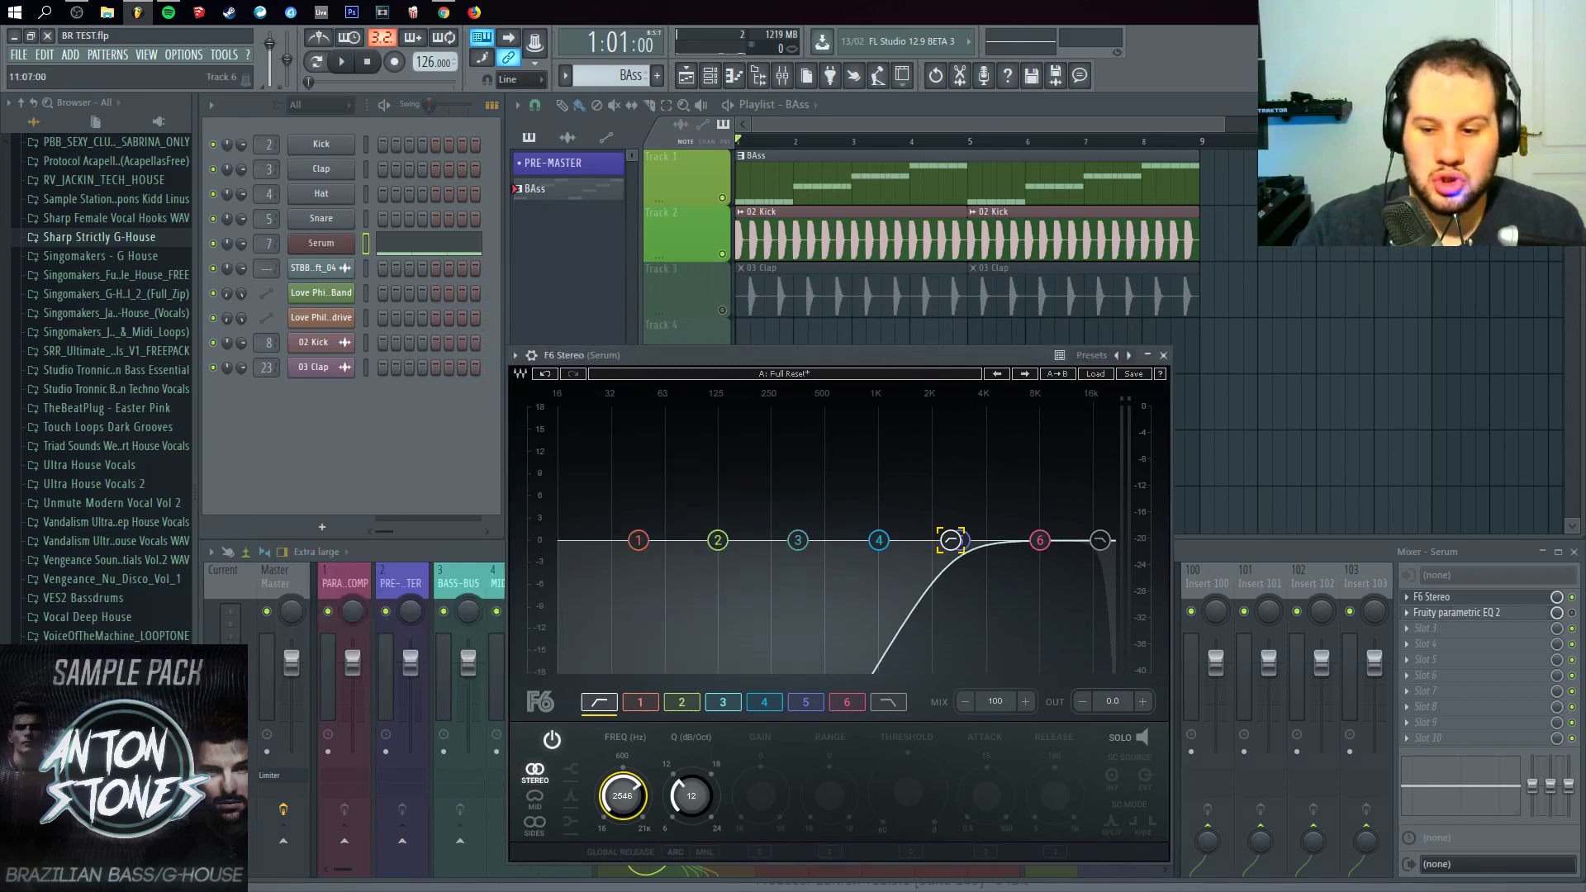
pyautogui.moveTo(852, 361); pyautogui.dragTo(905, 315)
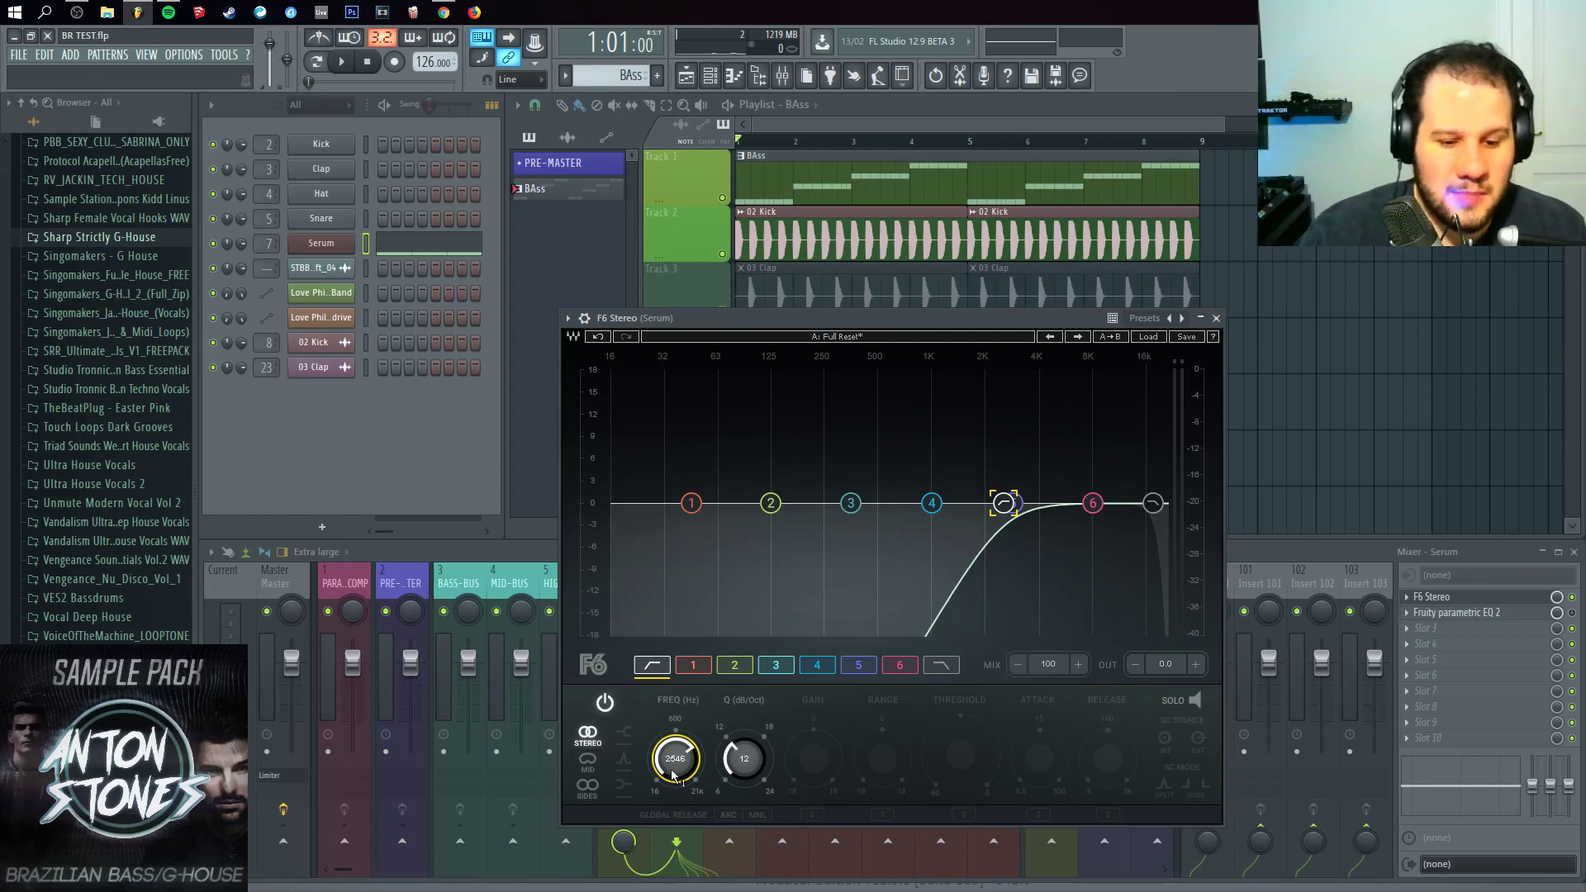
# Step: Set the F6 high-pass filter's frequency to 60 Hz and play the pattern briefly to check it
pyautogui.moveTo(689, 743); pyautogui.dragTo(690, 851)
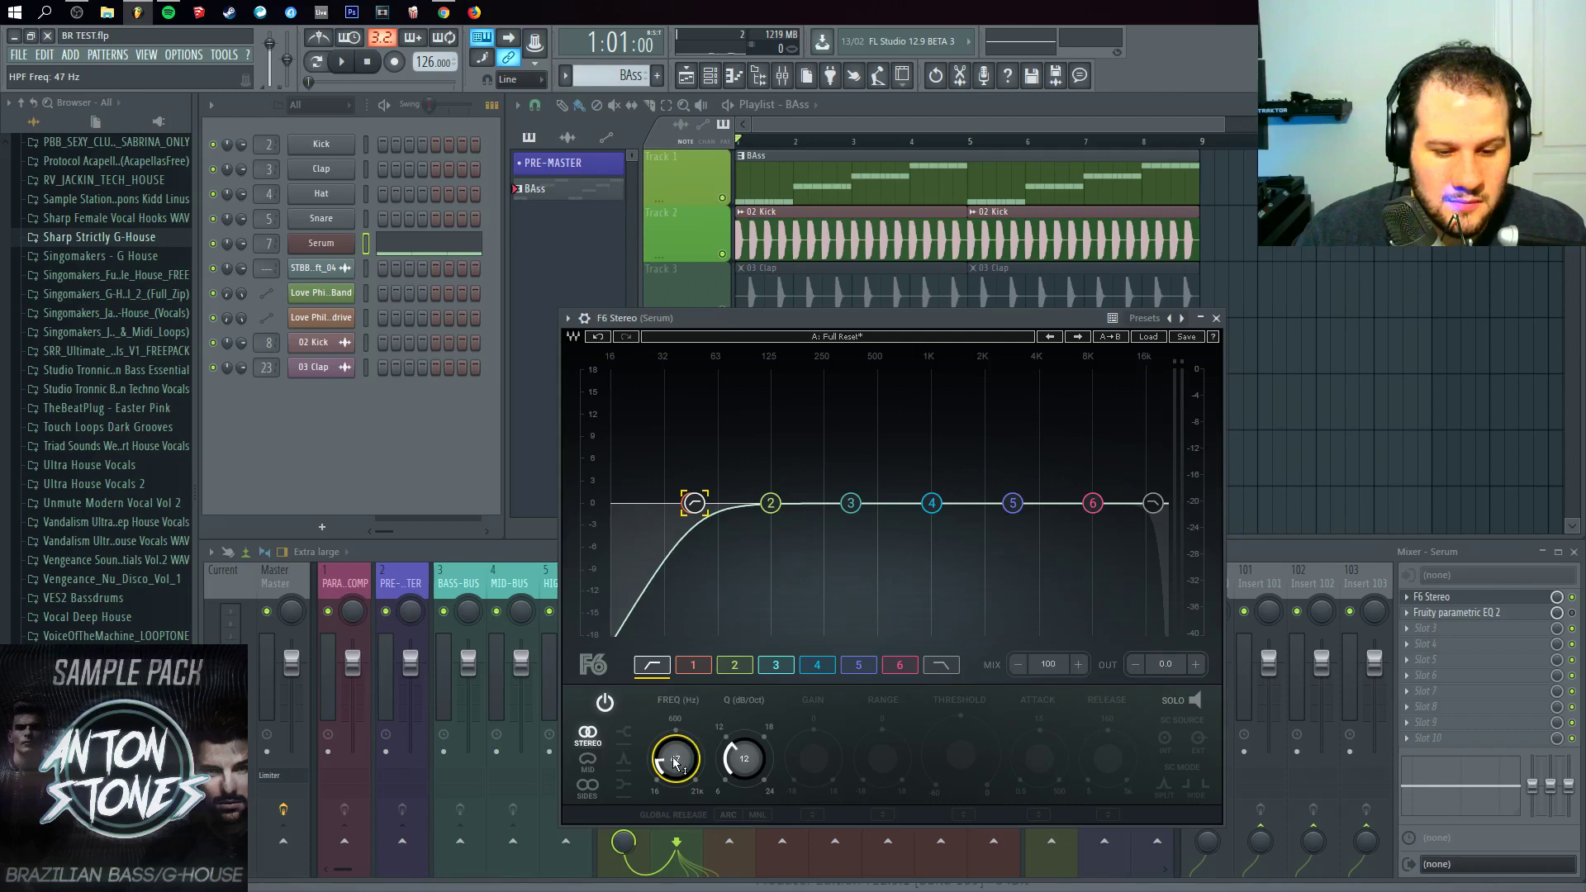
pyautogui.write('60')
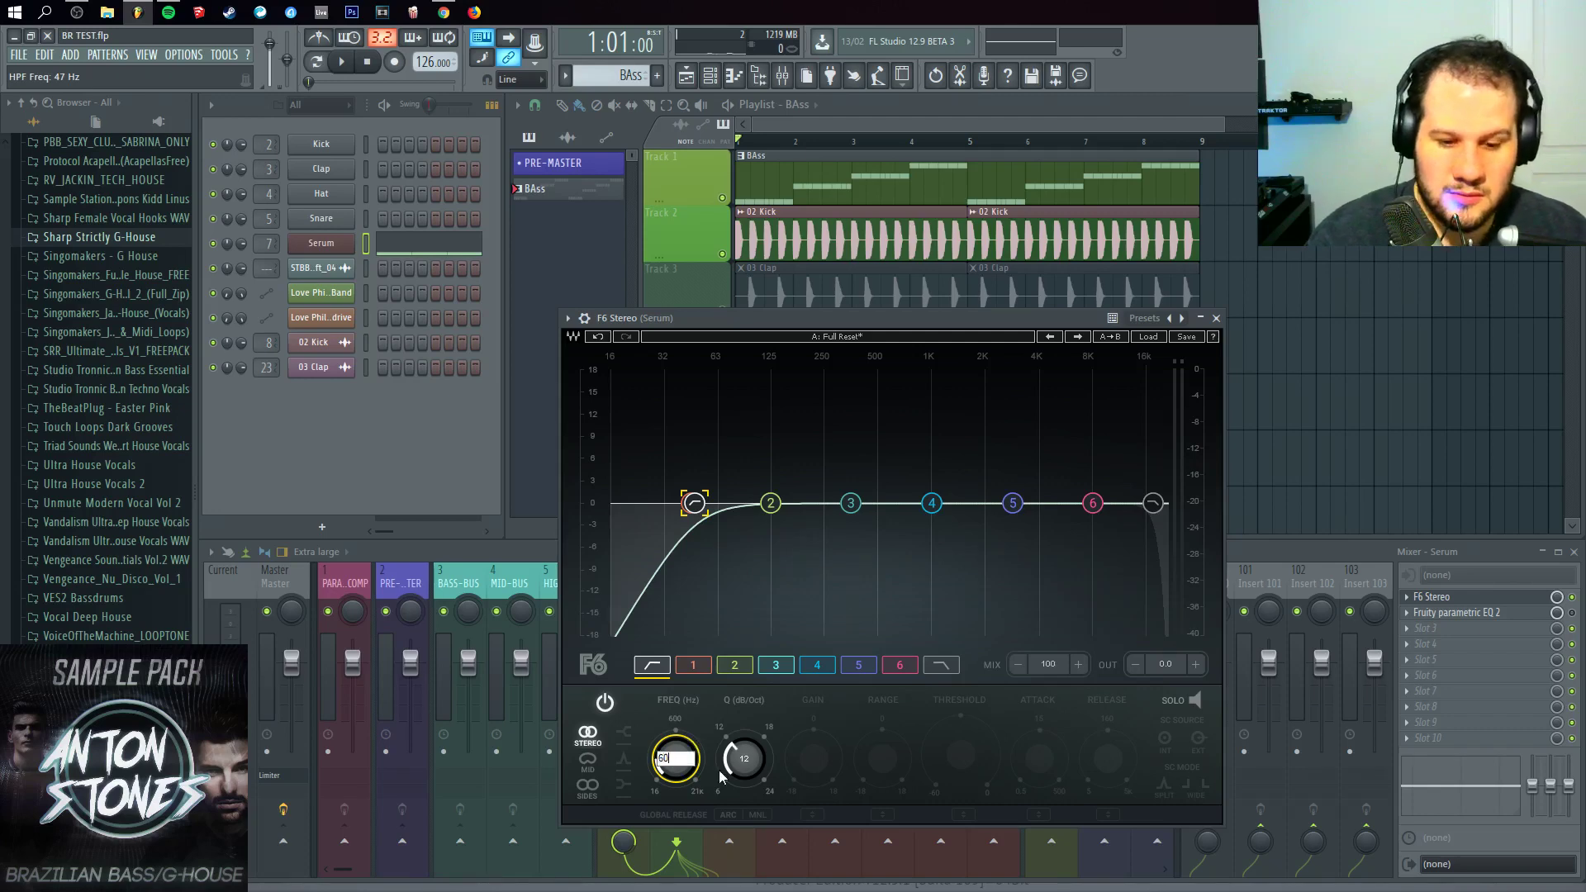
pyautogui.press('Return')
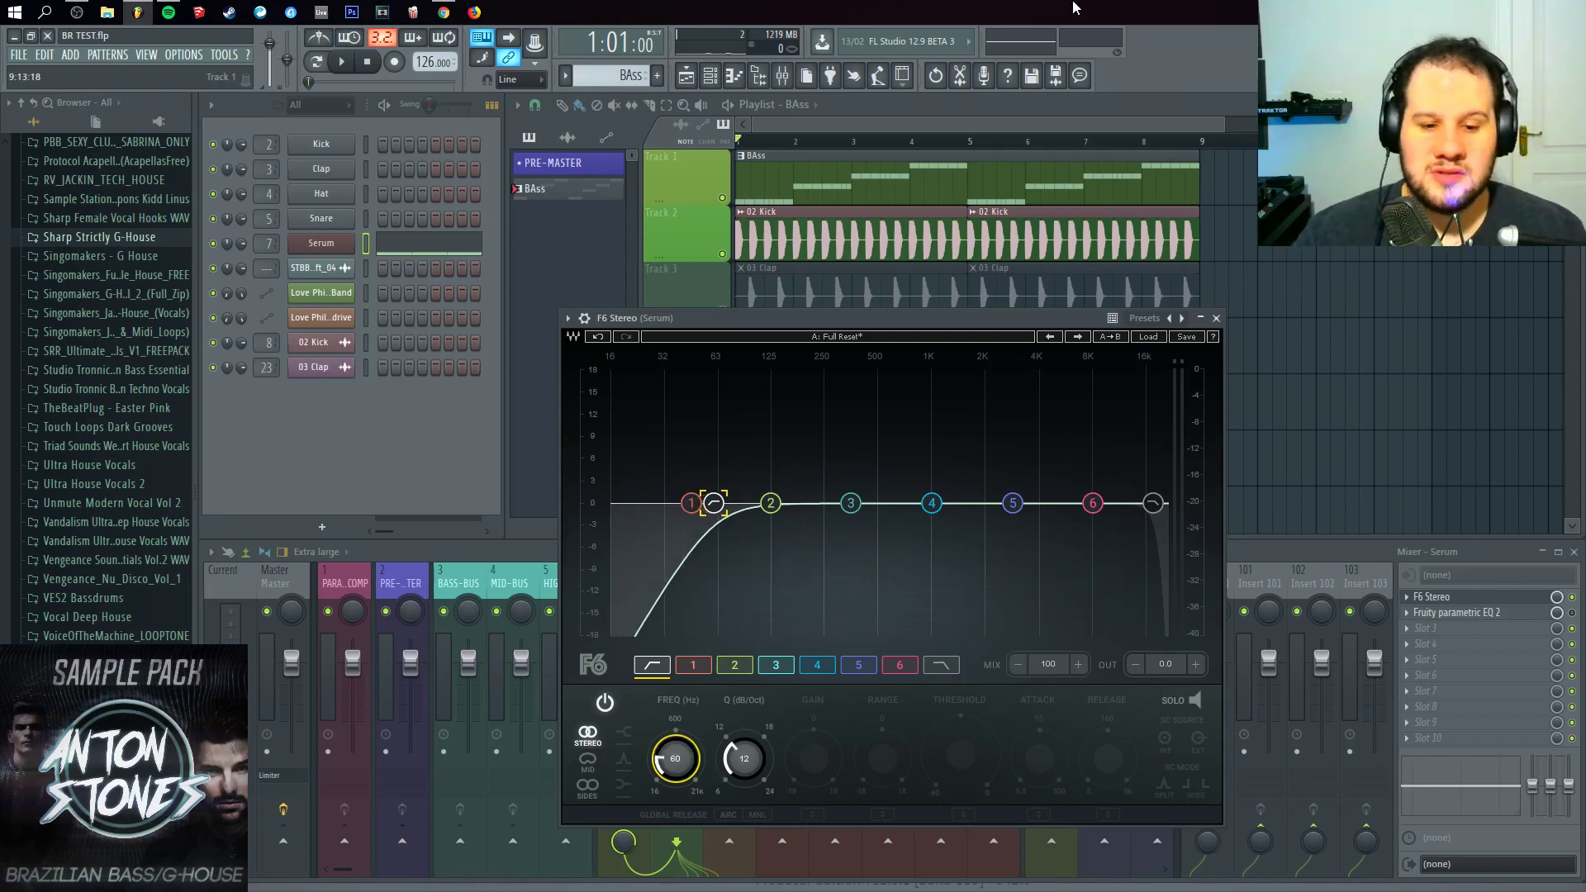
pyautogui.press('space')
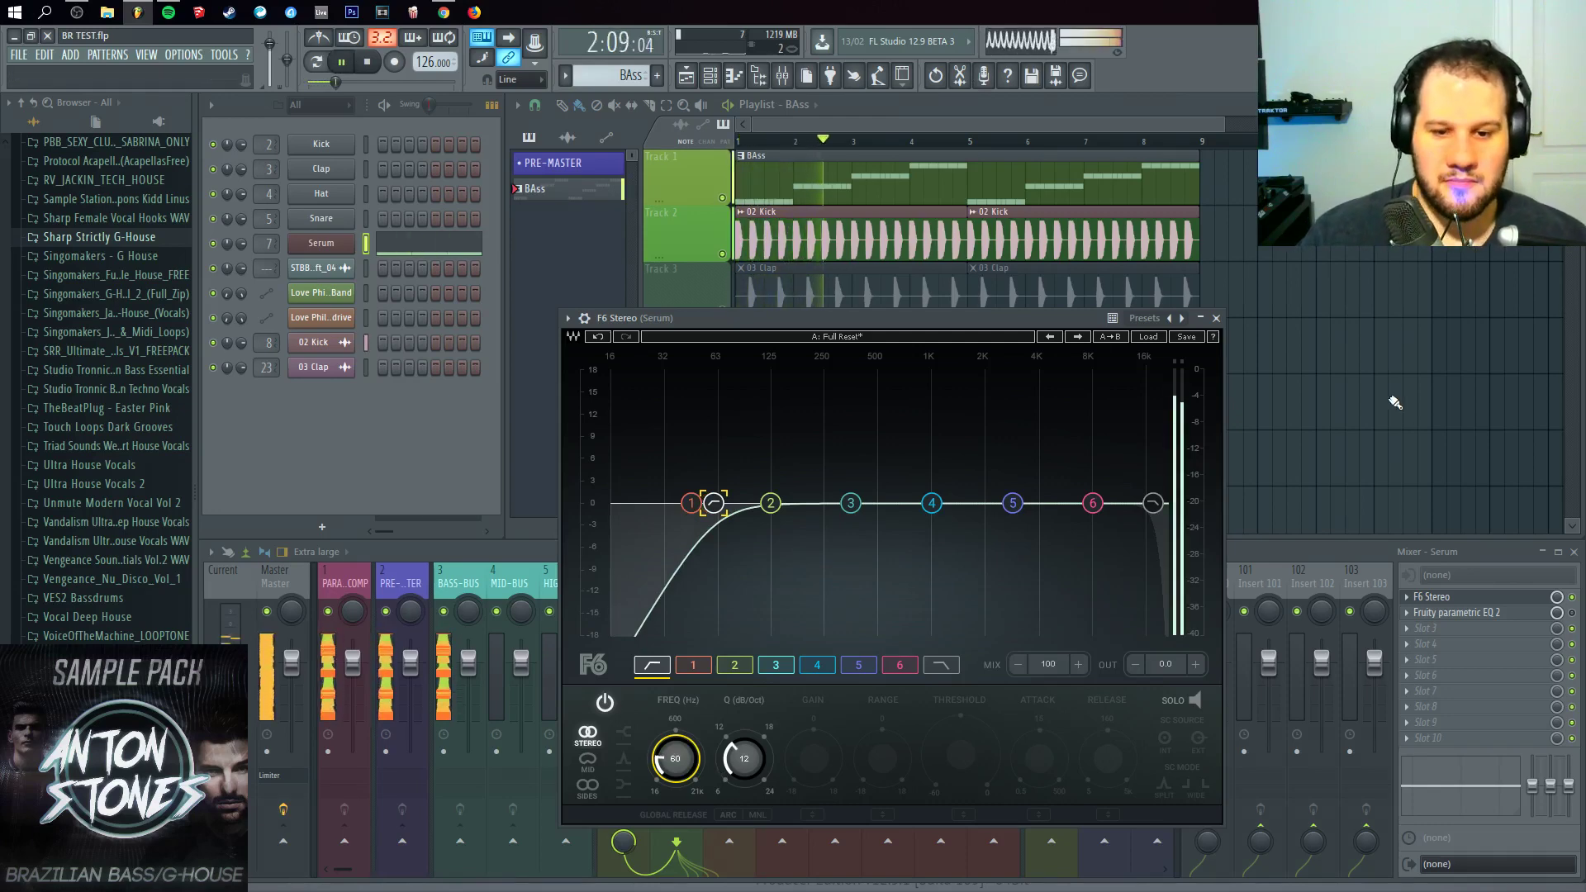
pyautogui.press('space')
# Step: Enable Fruity Parametric EQ 2 in the Serum track's second effect slot and open its window
pyautogui.click(1457, 612)
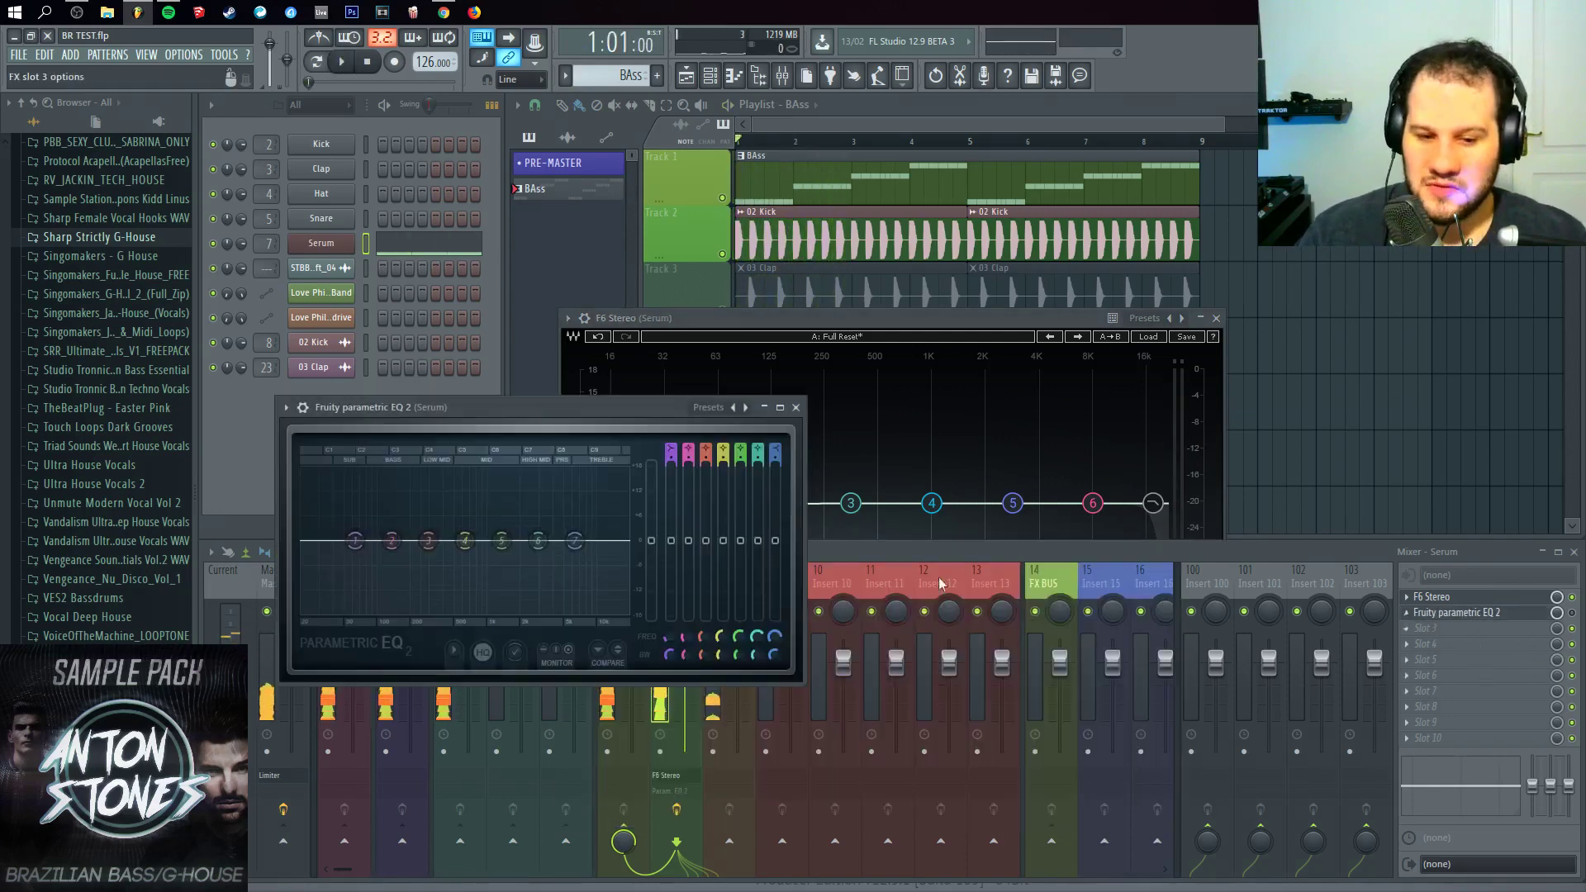
pyautogui.click(796, 408)
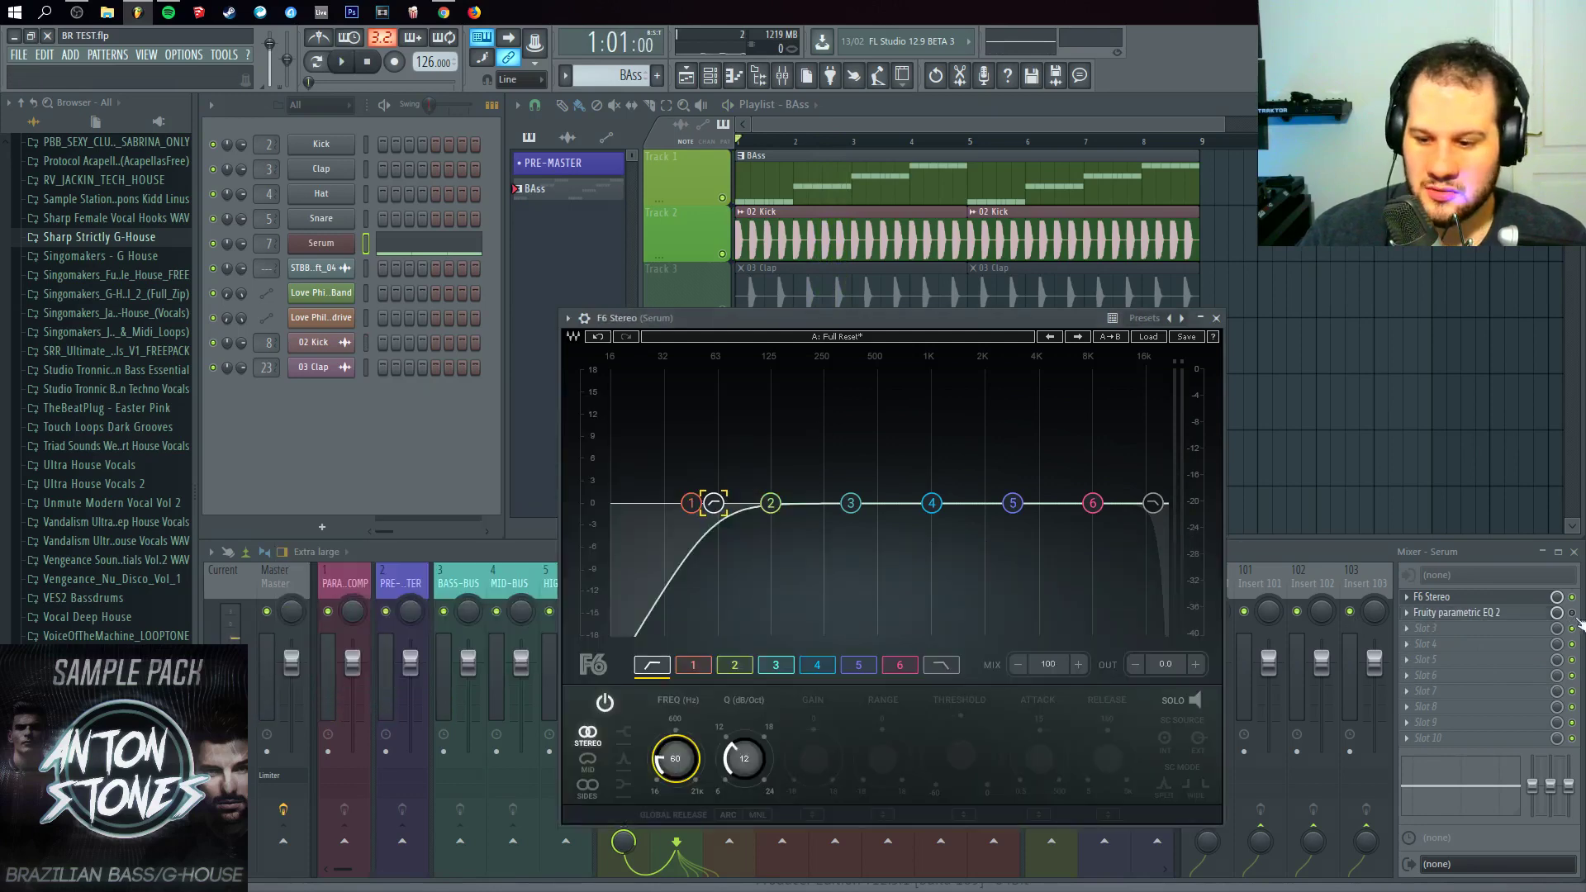
pyautogui.click(1577, 622)
pyautogui.click(1426, 616)
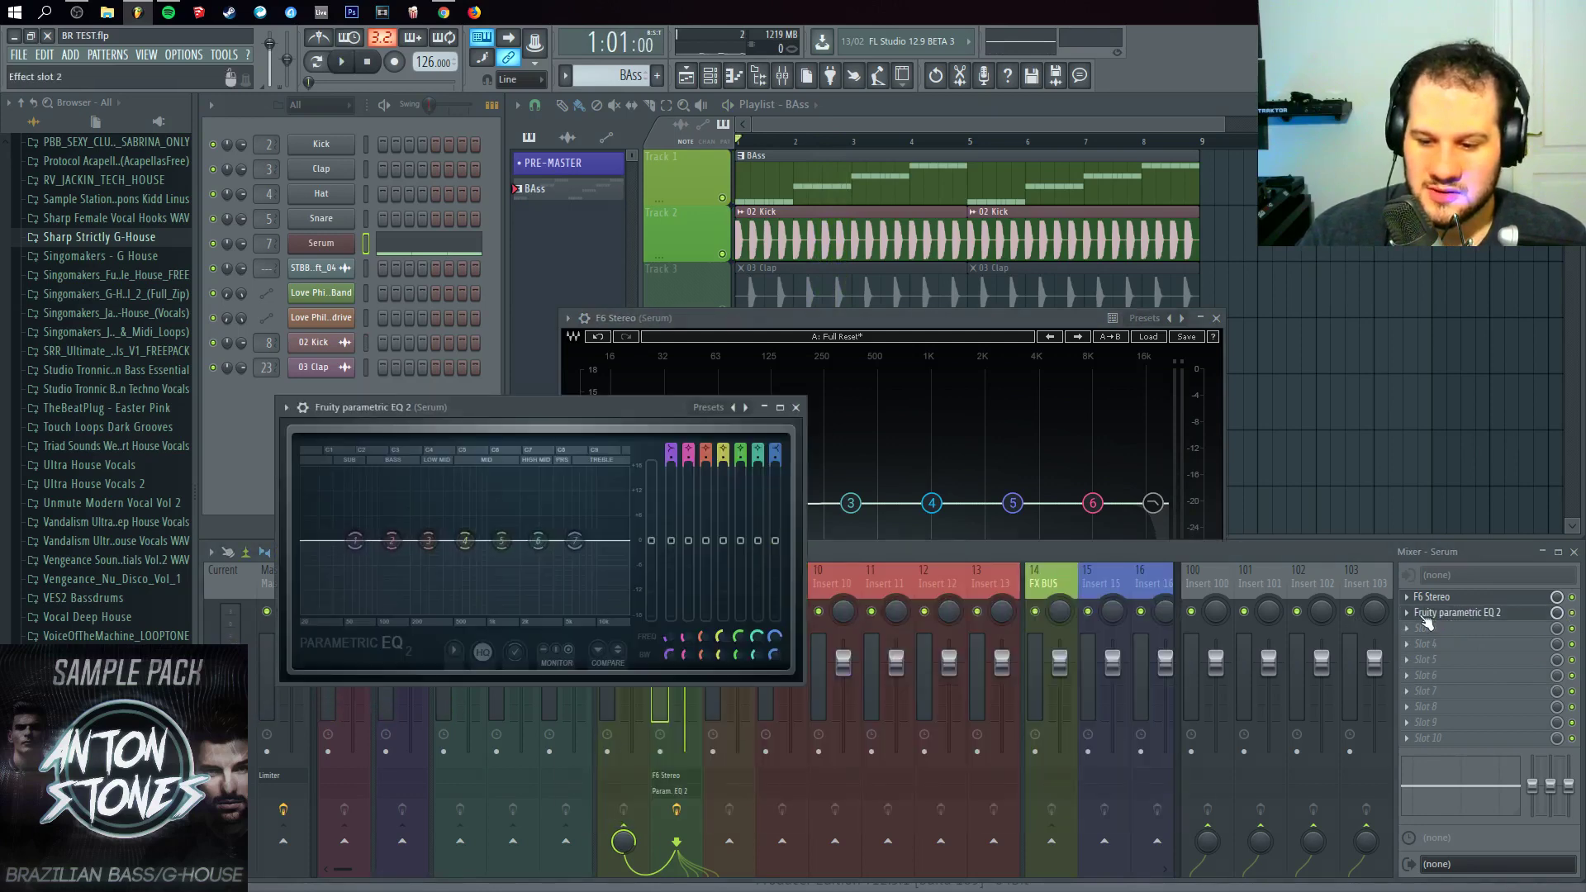
# Step: Load another Fruity Parametric EQ 2 in the Serum track's tenth effect slot, and disable and close the one in slot 2
pyautogui.click(1417, 748)
pyautogui.click(1048, 265)
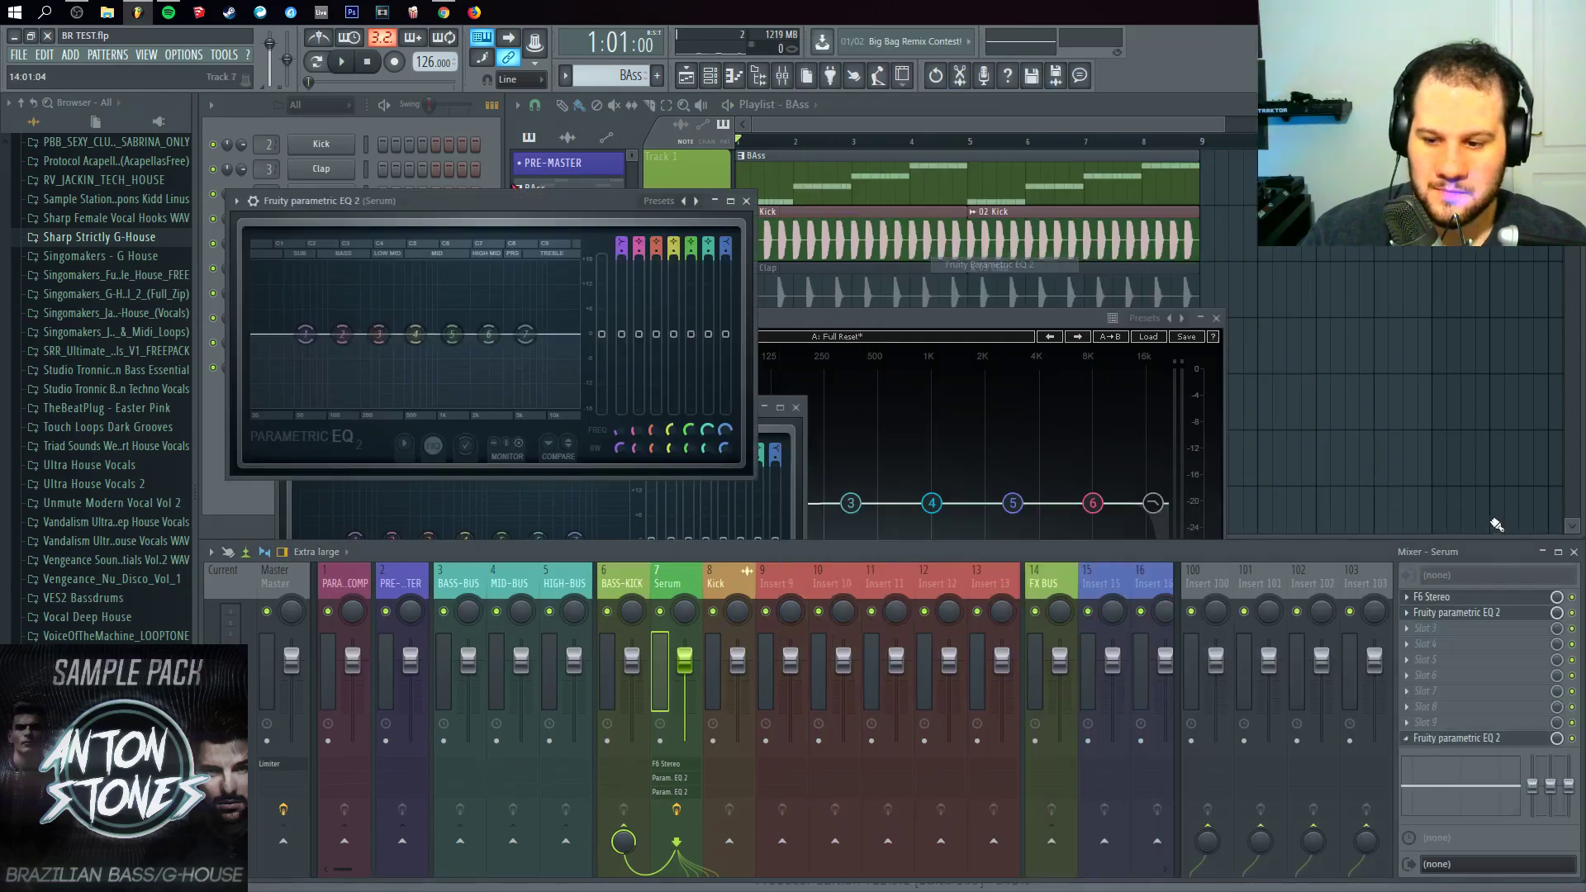
pyautogui.click(797, 436)
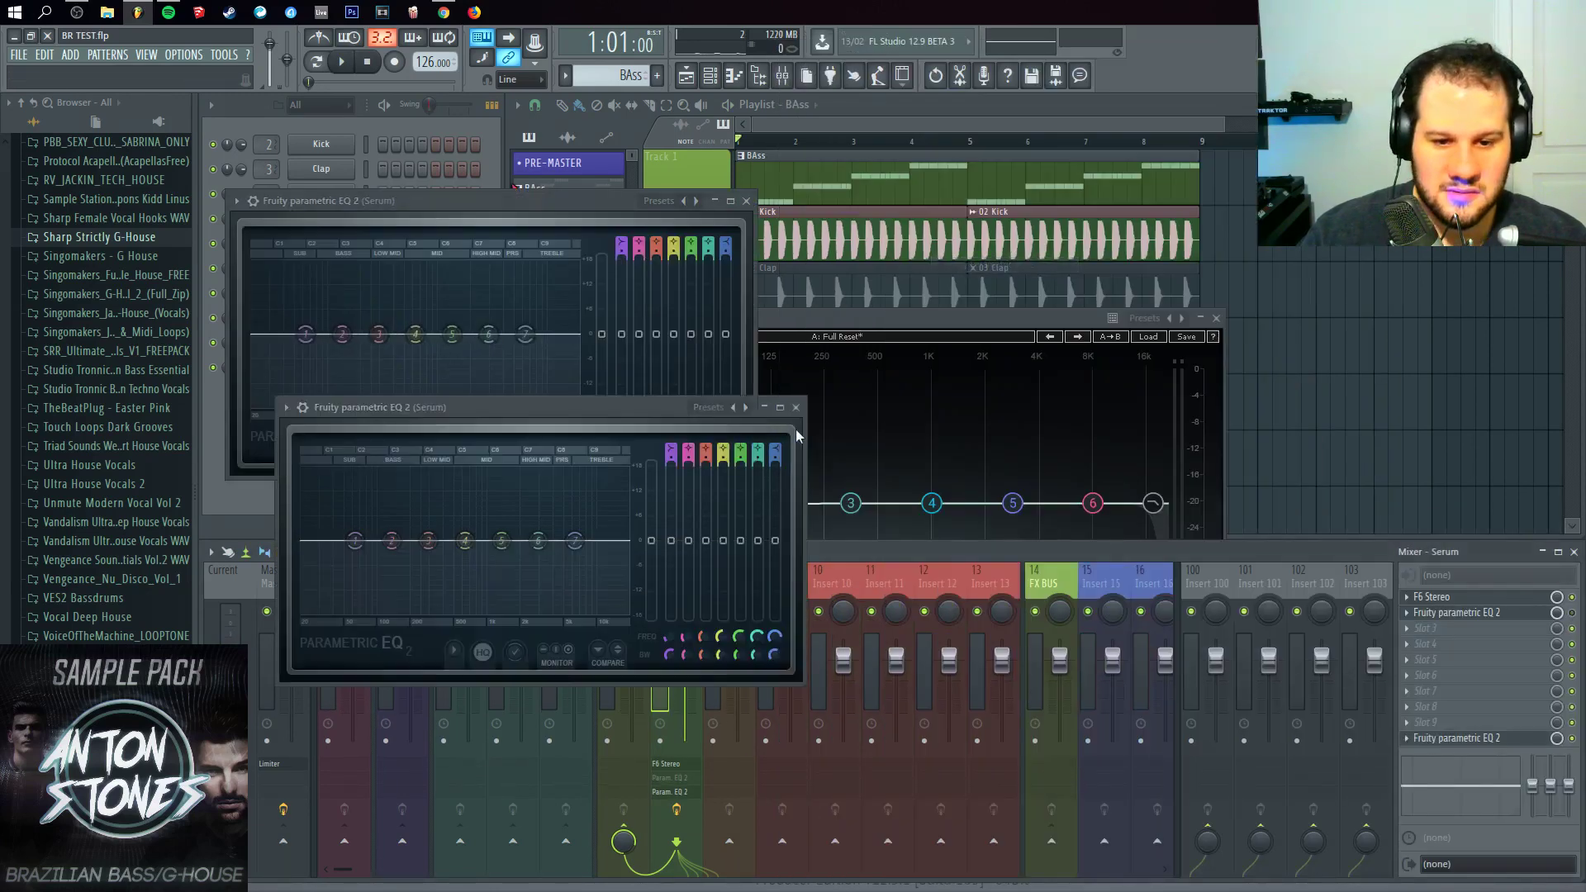
pyautogui.click(798, 409)
# Step: Compare the bass spectrum in Parametric EQ 2 during playback with the F6 high-pass filter off and on, then close the EQ
pyautogui.moveTo(858, 321); pyautogui.dragTo(1072, 203)
pyautogui.press('space')
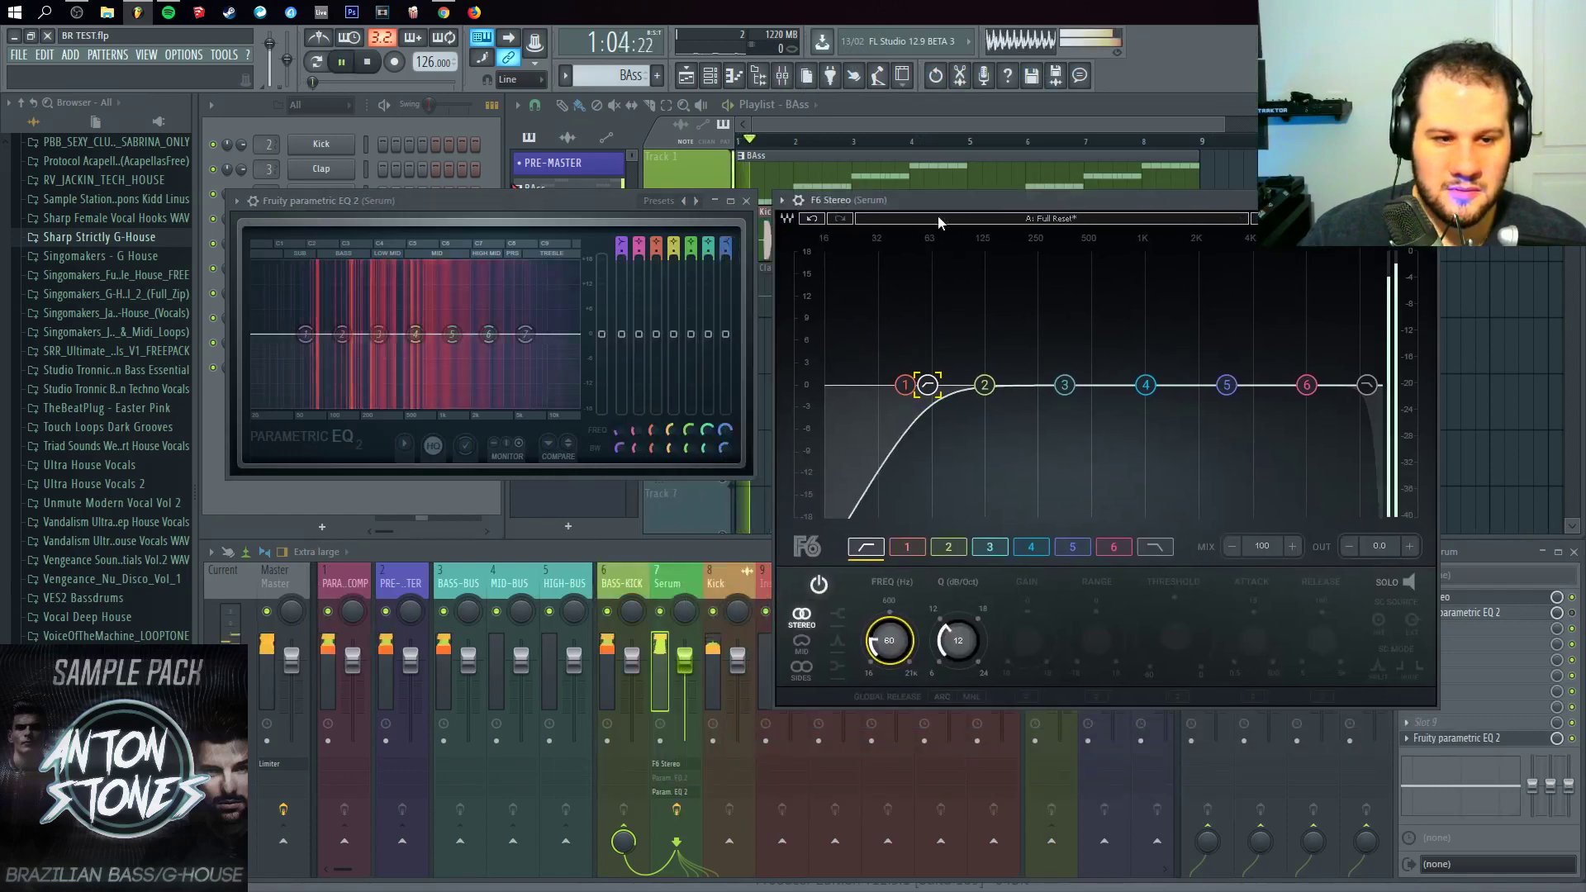
pyautogui.click(818, 585)
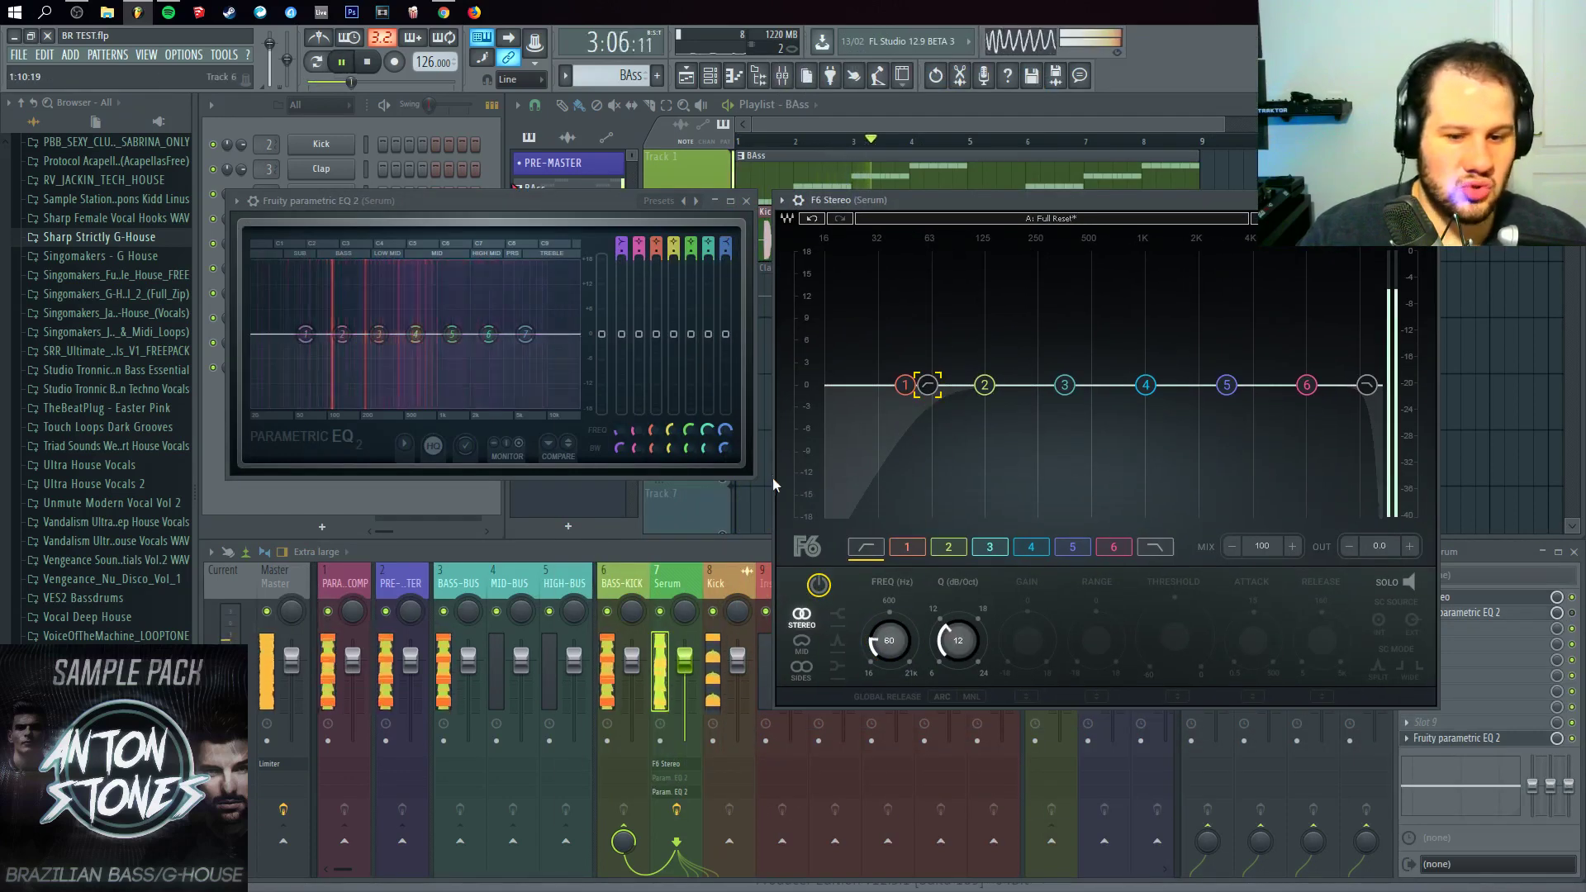
pyautogui.click(821, 589)
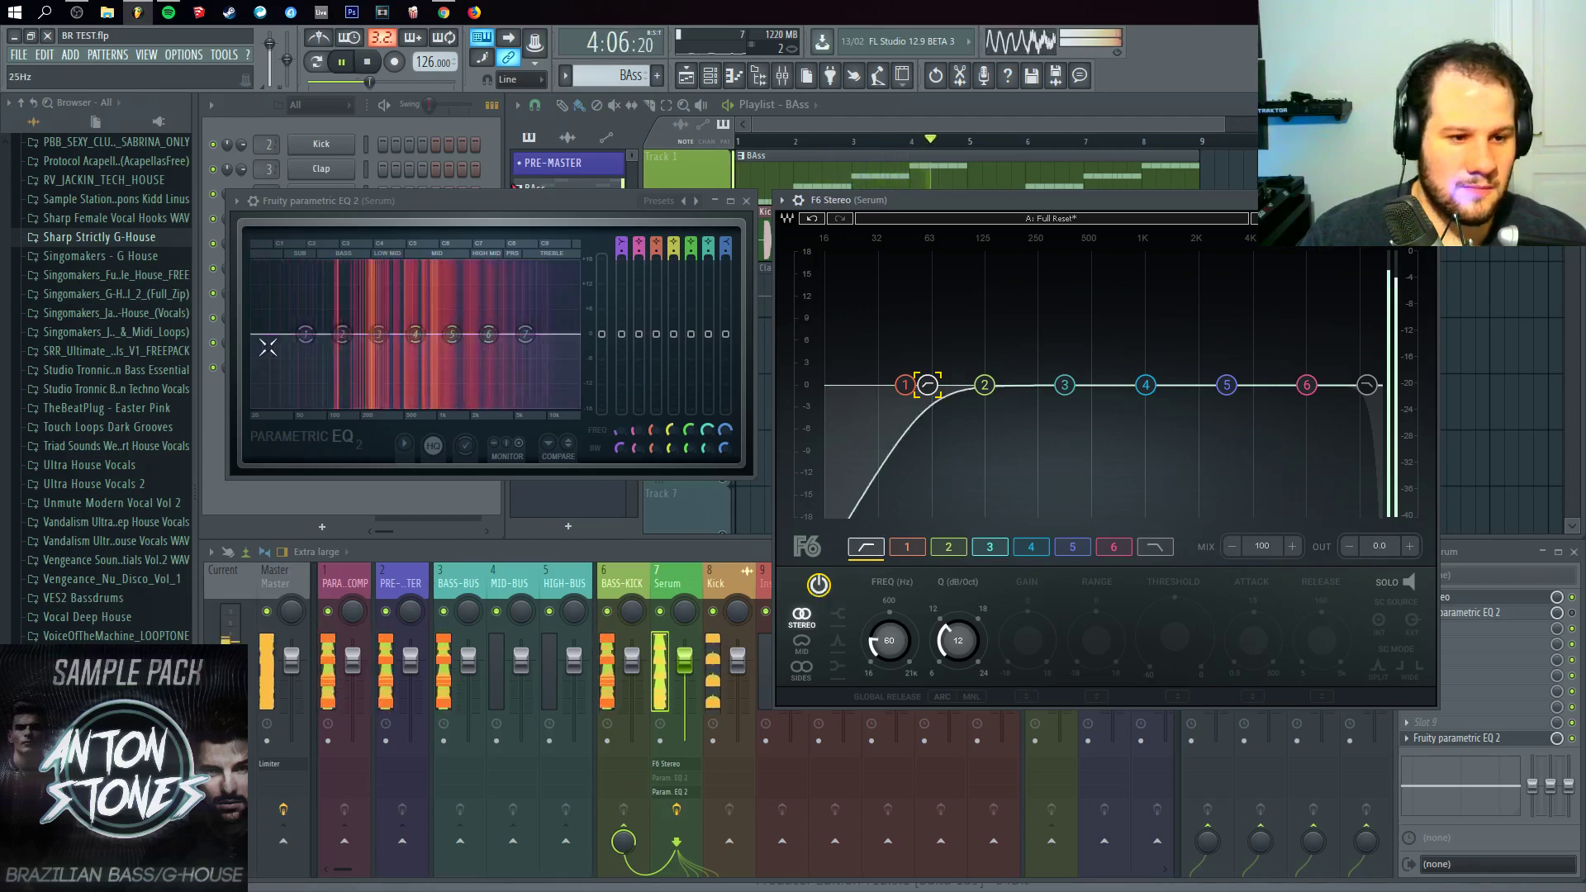
pyautogui.click(747, 202)
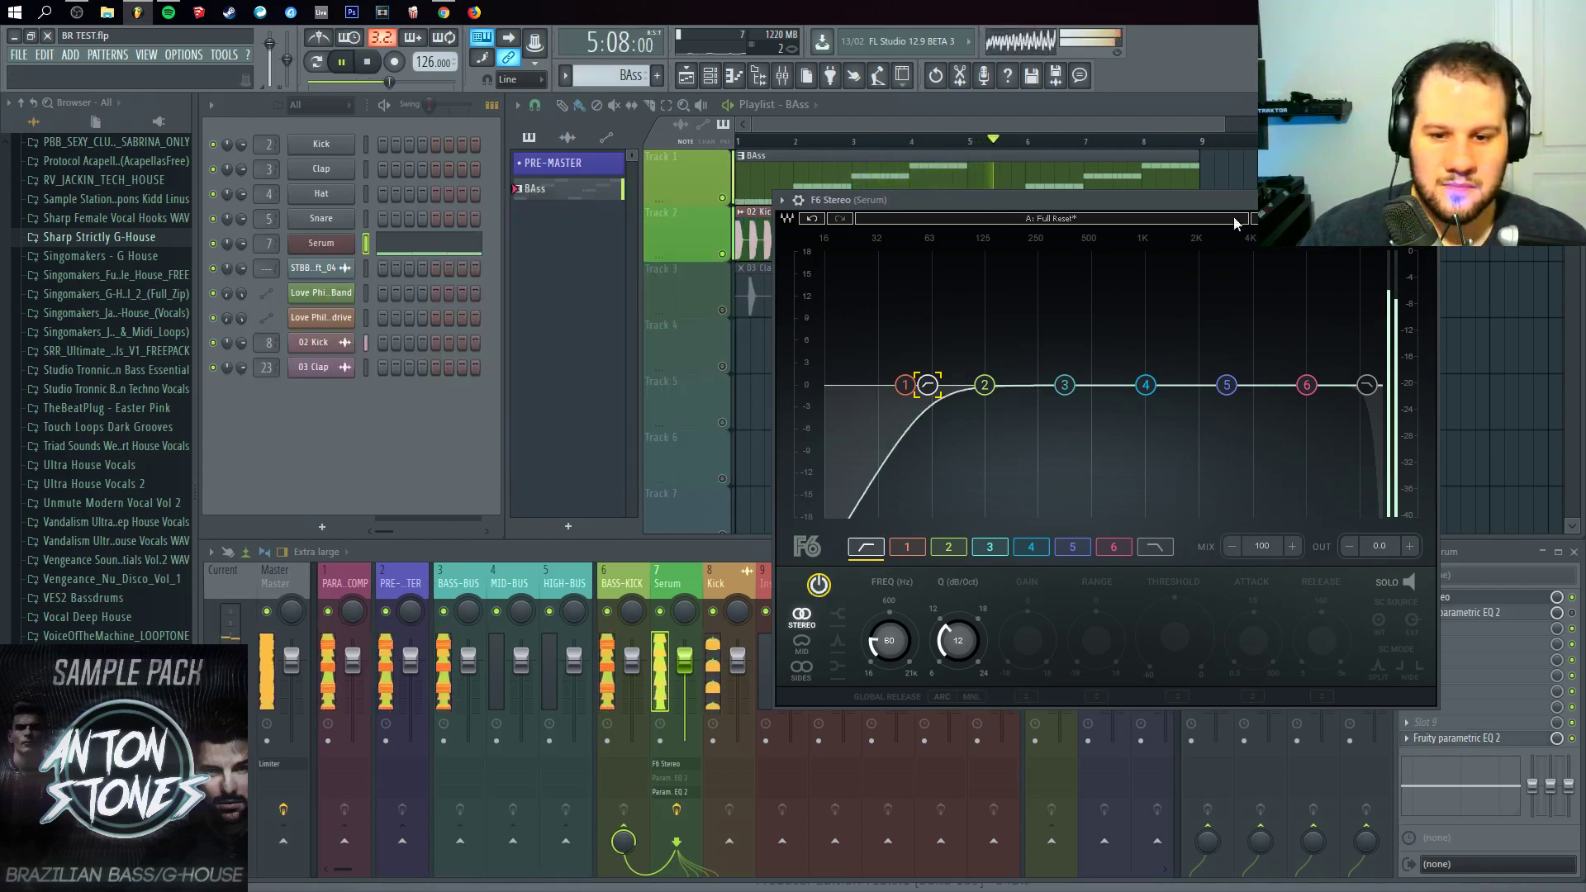
pyautogui.press('space')
# Step: Move the F6 Stereo window to the middle of the workspace and raise band 2 to a 1.5 dB gain at 122 Hz
pyautogui.moveTo(1219, 189); pyautogui.dragTo(932, 286)
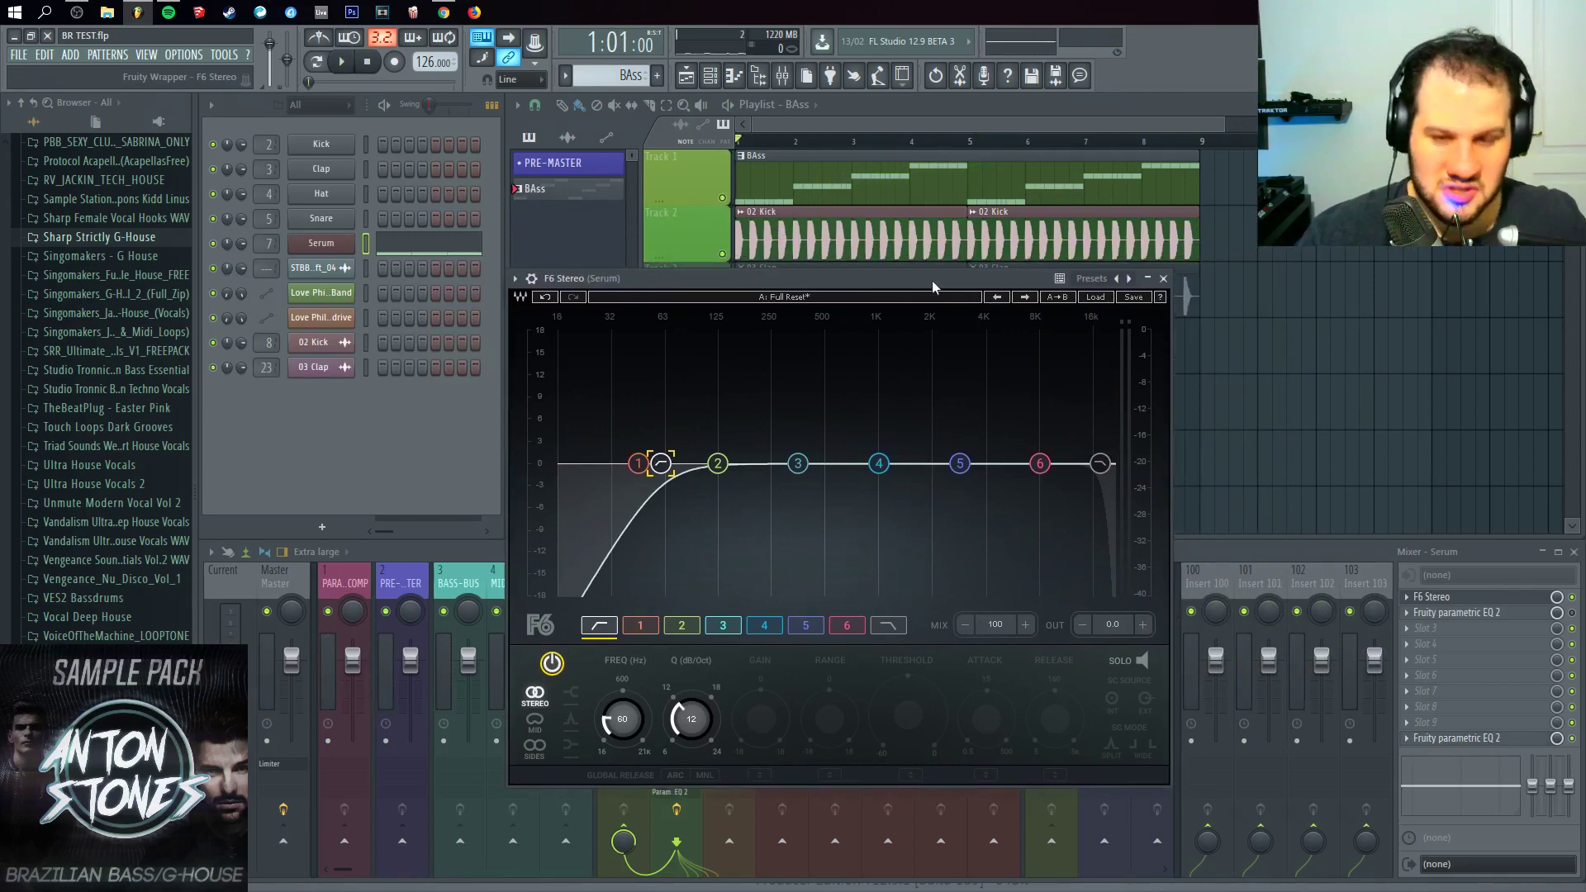
pyautogui.moveTo(717, 458)
pyautogui.mouseDown()
pyautogui.moveTo(716, 500)
pyautogui.moveTo(716, 465)
pyautogui.mouseUp()
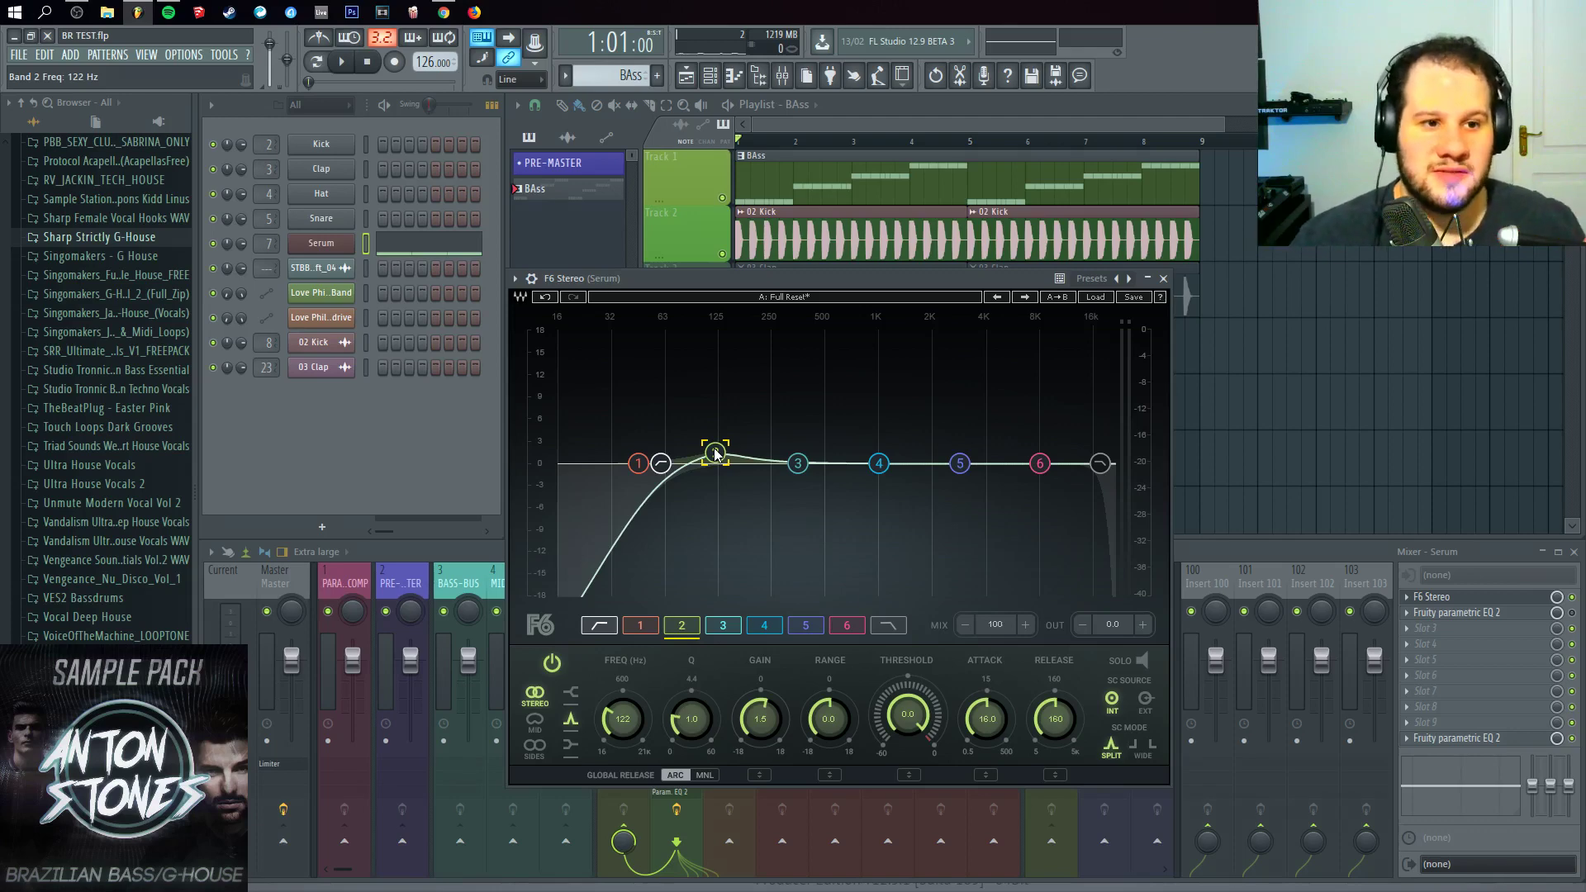
# Step: Open the Serum synth and load the BA Axiom preset from the Future house bank
pyautogui.click(310, 244)
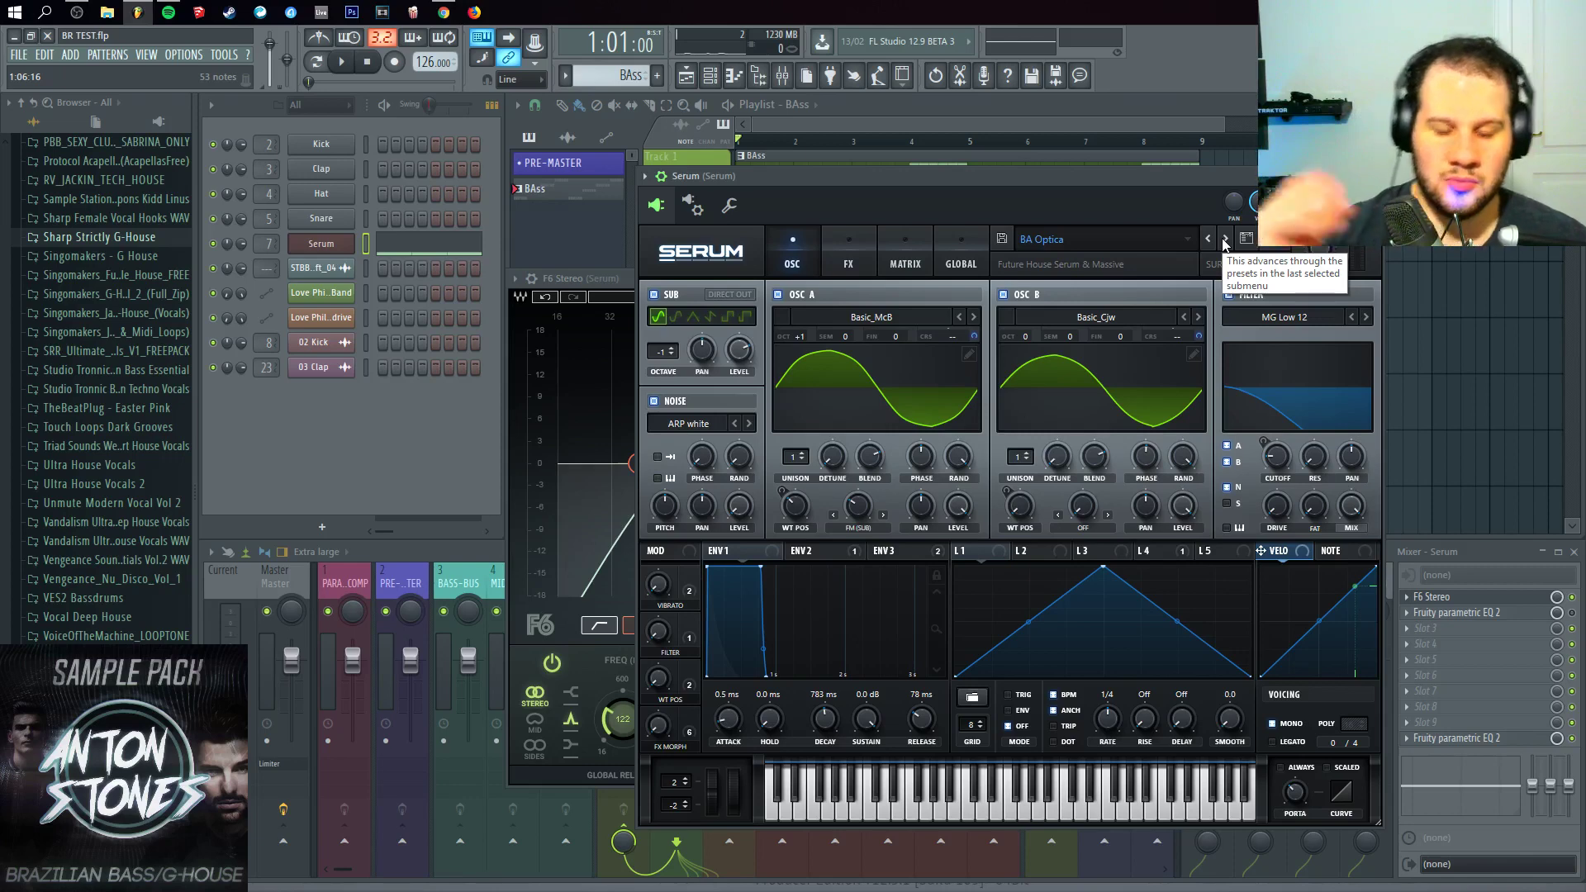
pyautogui.click(1118, 241)
pyautogui.moveTo(1098, 405)
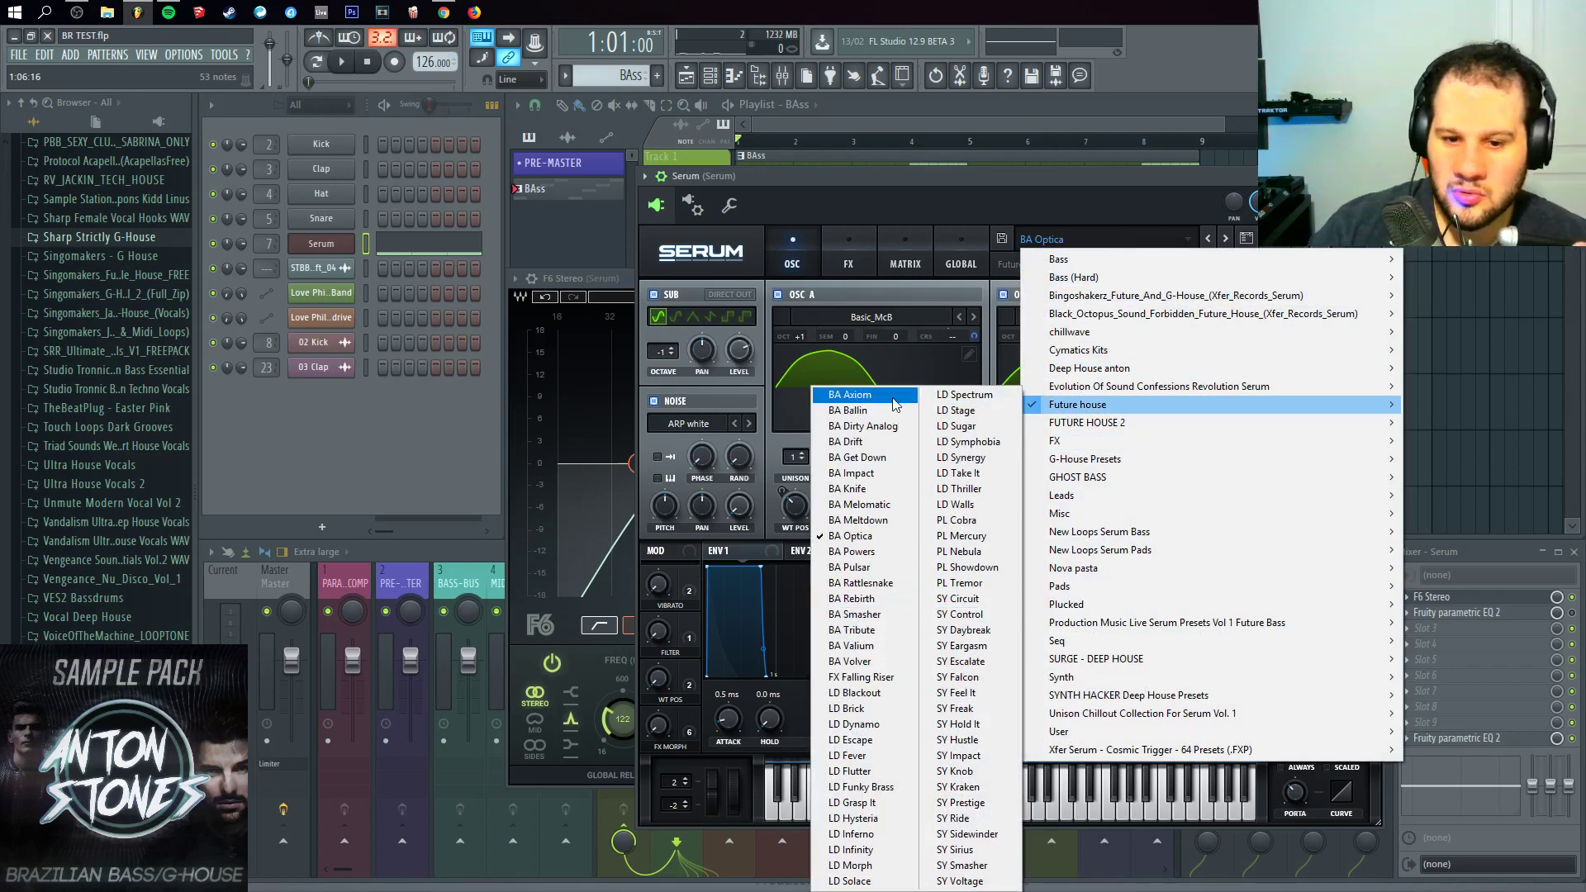
pyautogui.click(851, 395)
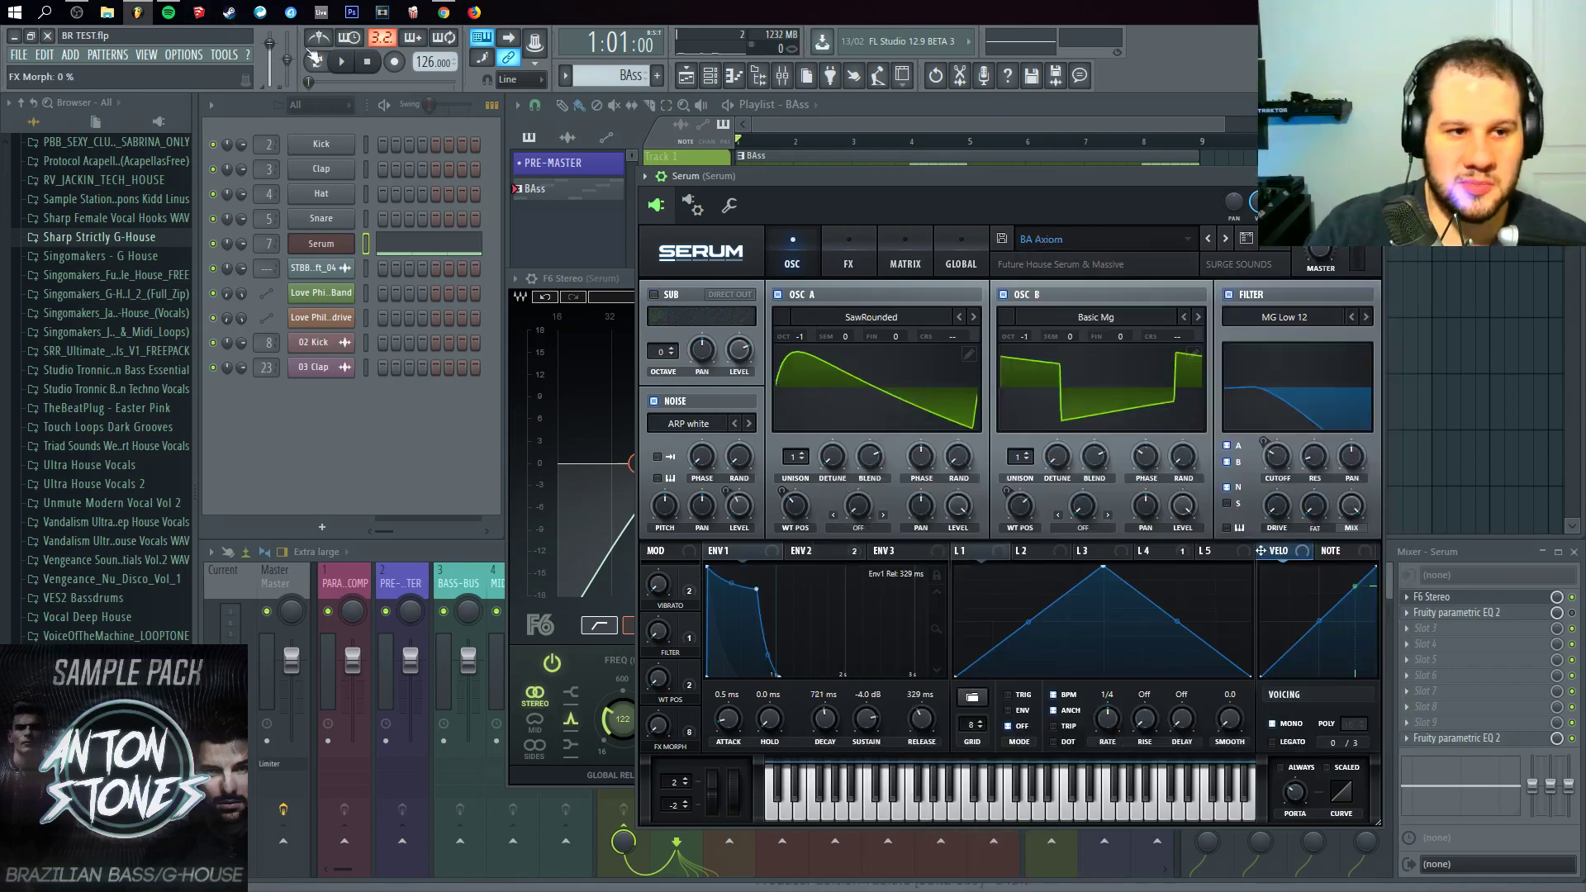
# Step: Audition successive Serum presets during playback up to BA Impact, then close the Serum and F6 Stereo windows
pyautogui.click(341, 61)
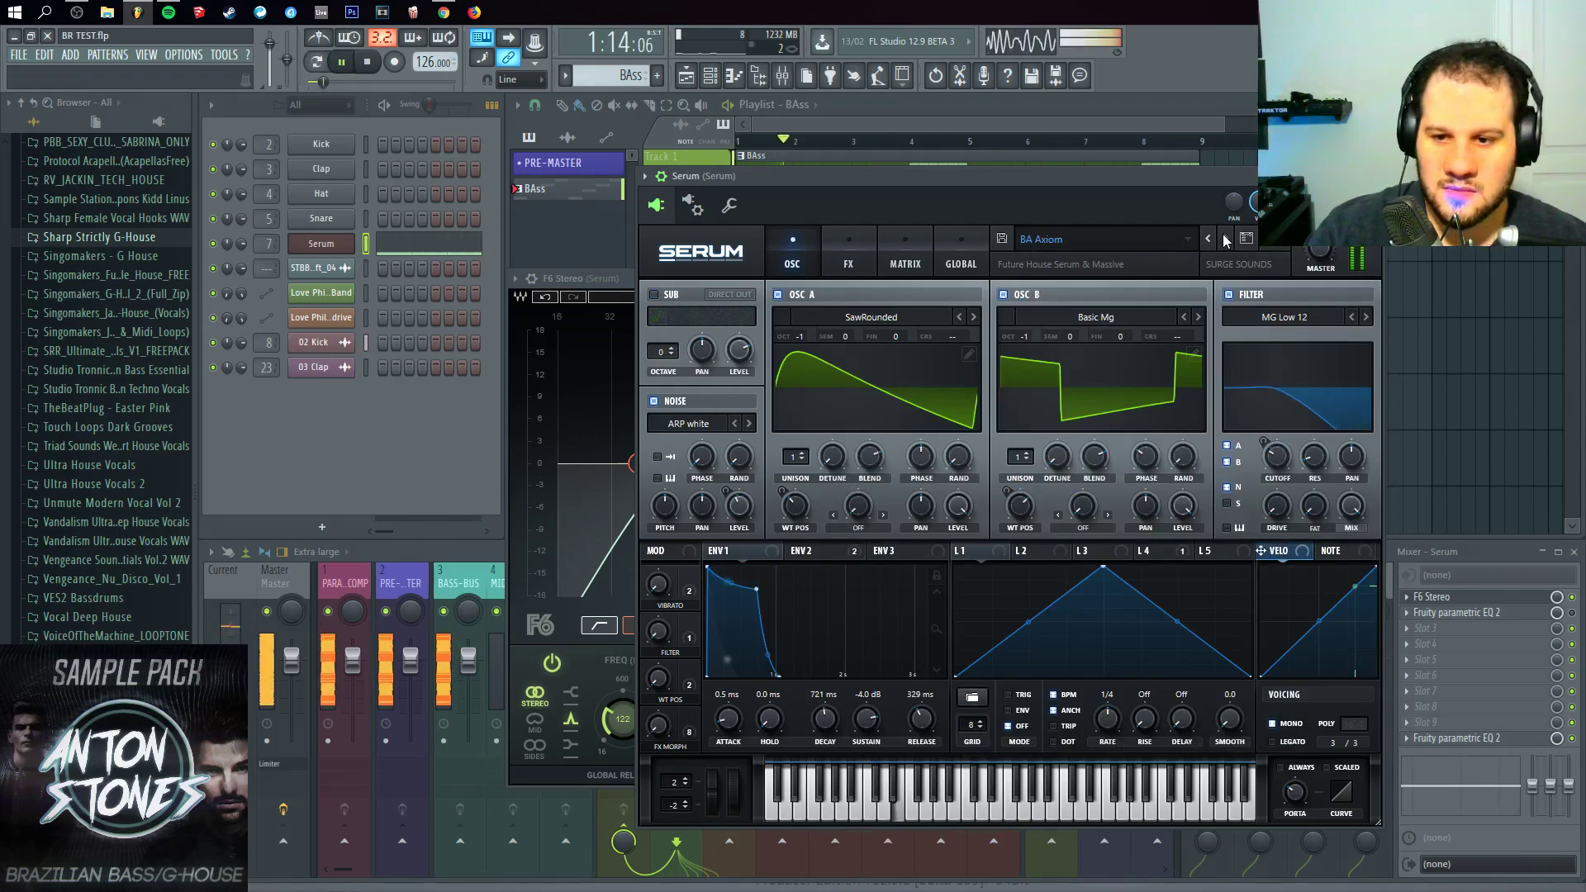
pyautogui.click(1225, 240)
pyautogui.click(1225, 241)
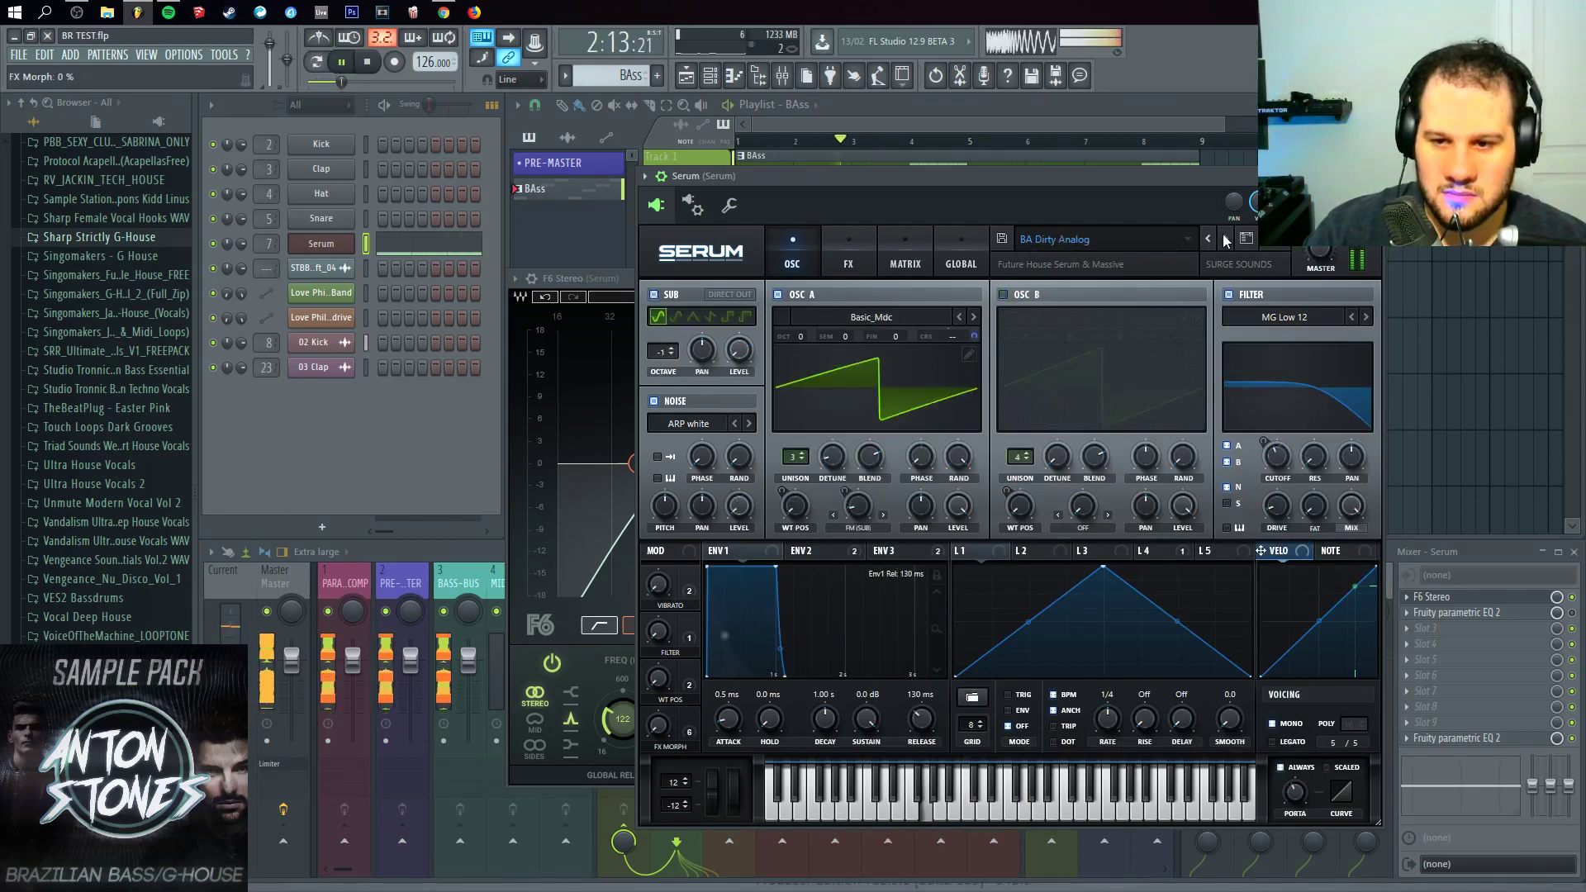
pyautogui.click(1225, 241)
pyautogui.click(1225, 241)
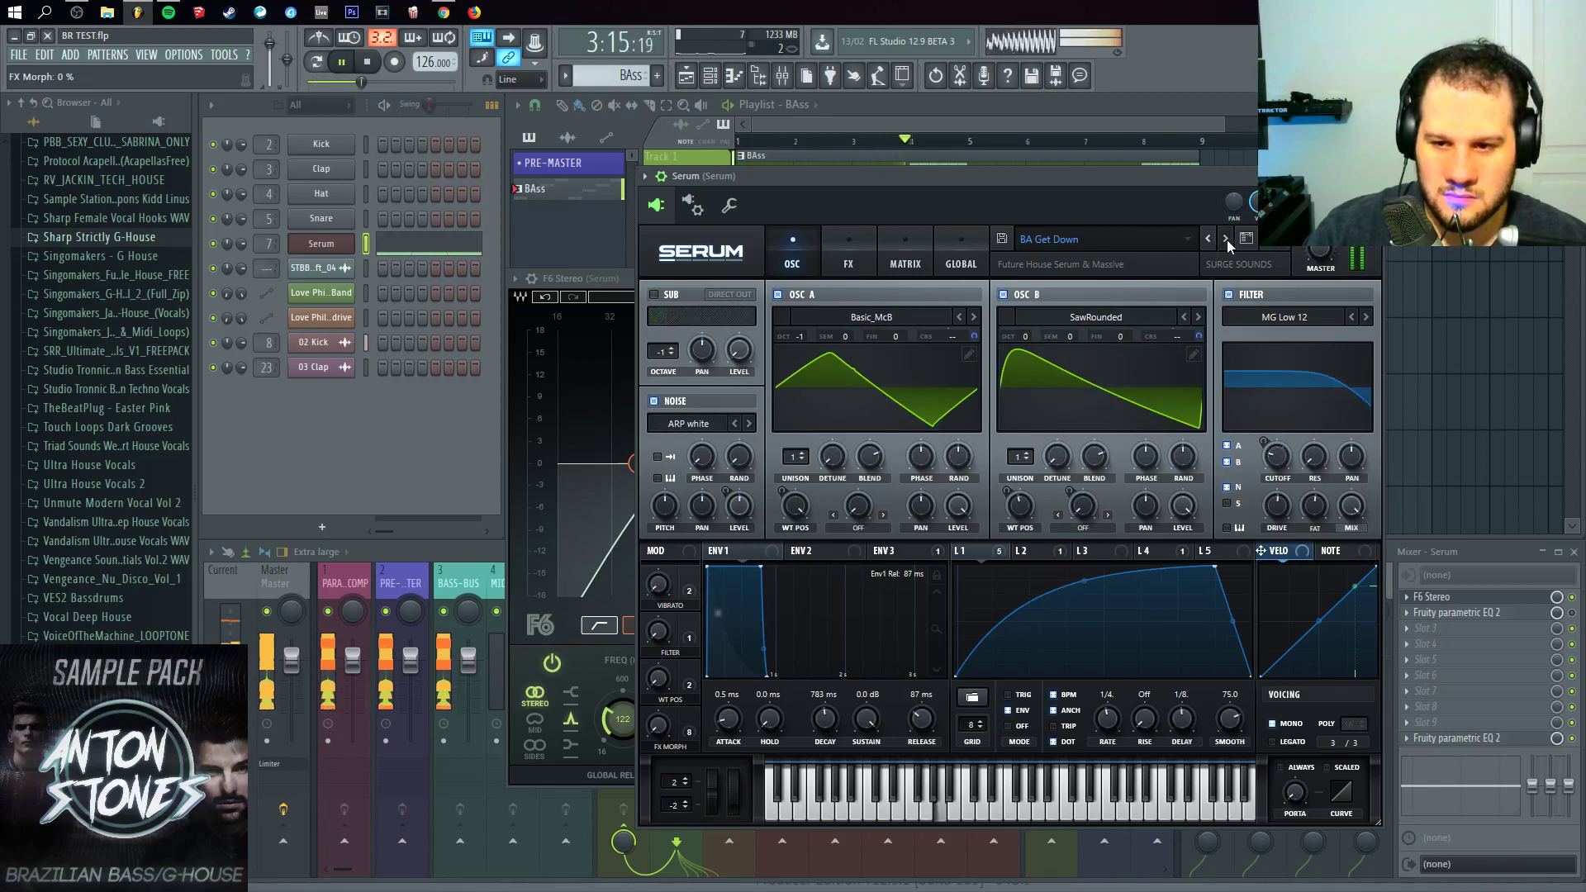
pyautogui.click(1226, 239)
pyautogui.click(1374, 176)
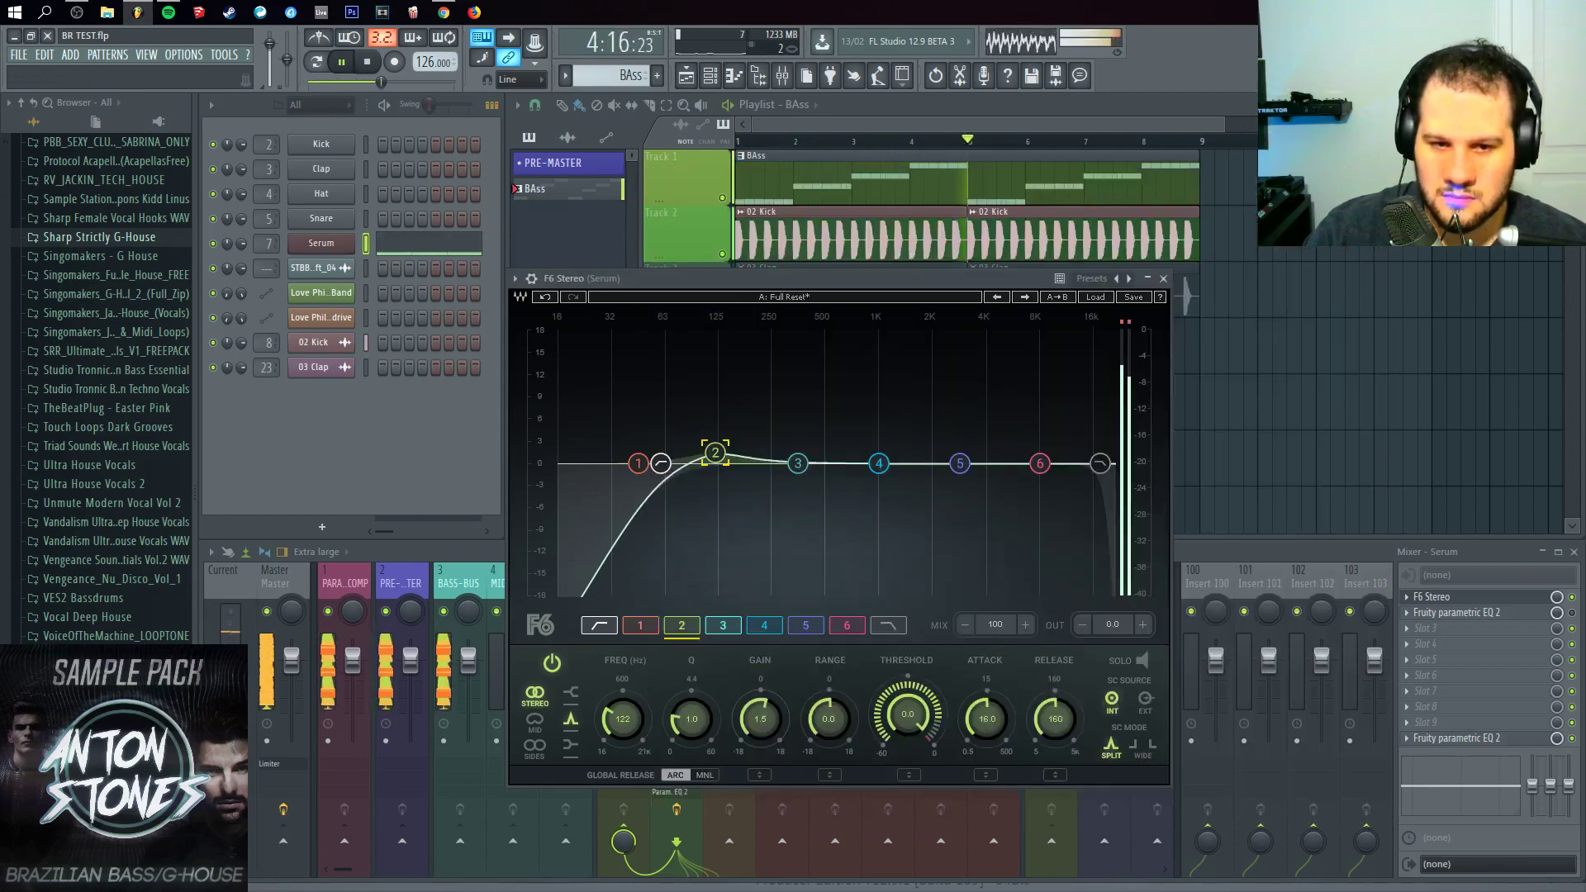
pyautogui.click(1164, 280)
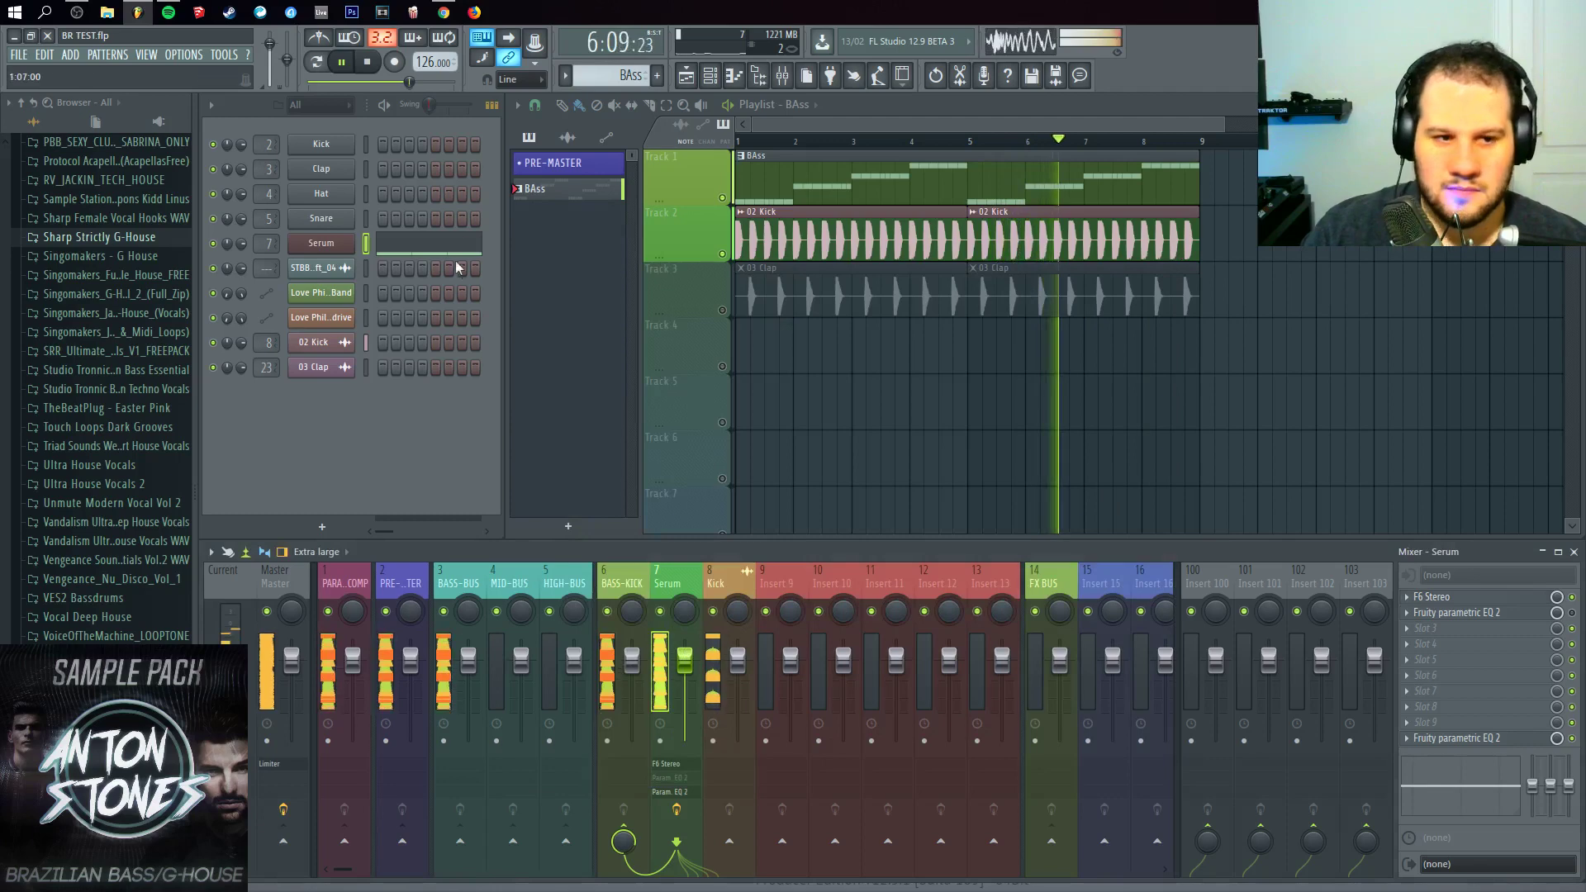
# Step: Lower the reverb mix in Serum's effects during playback, then close Serum and stop the song
pyautogui.click(323, 244)
pyautogui.click(846, 256)
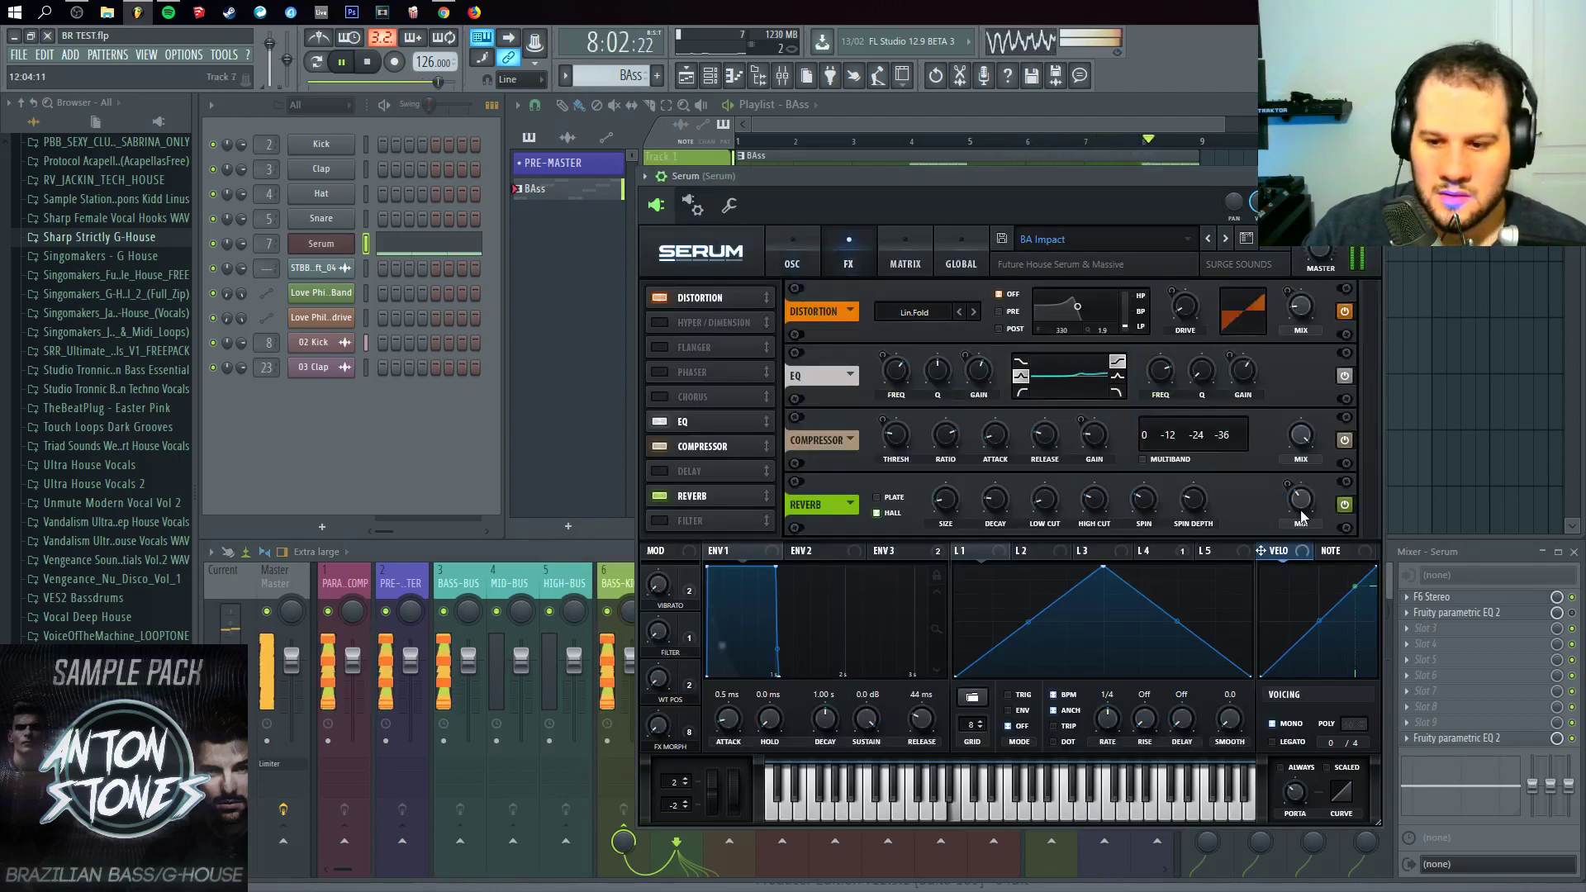
pyautogui.moveTo(1301, 511); pyautogui.dragTo(1287, 573)
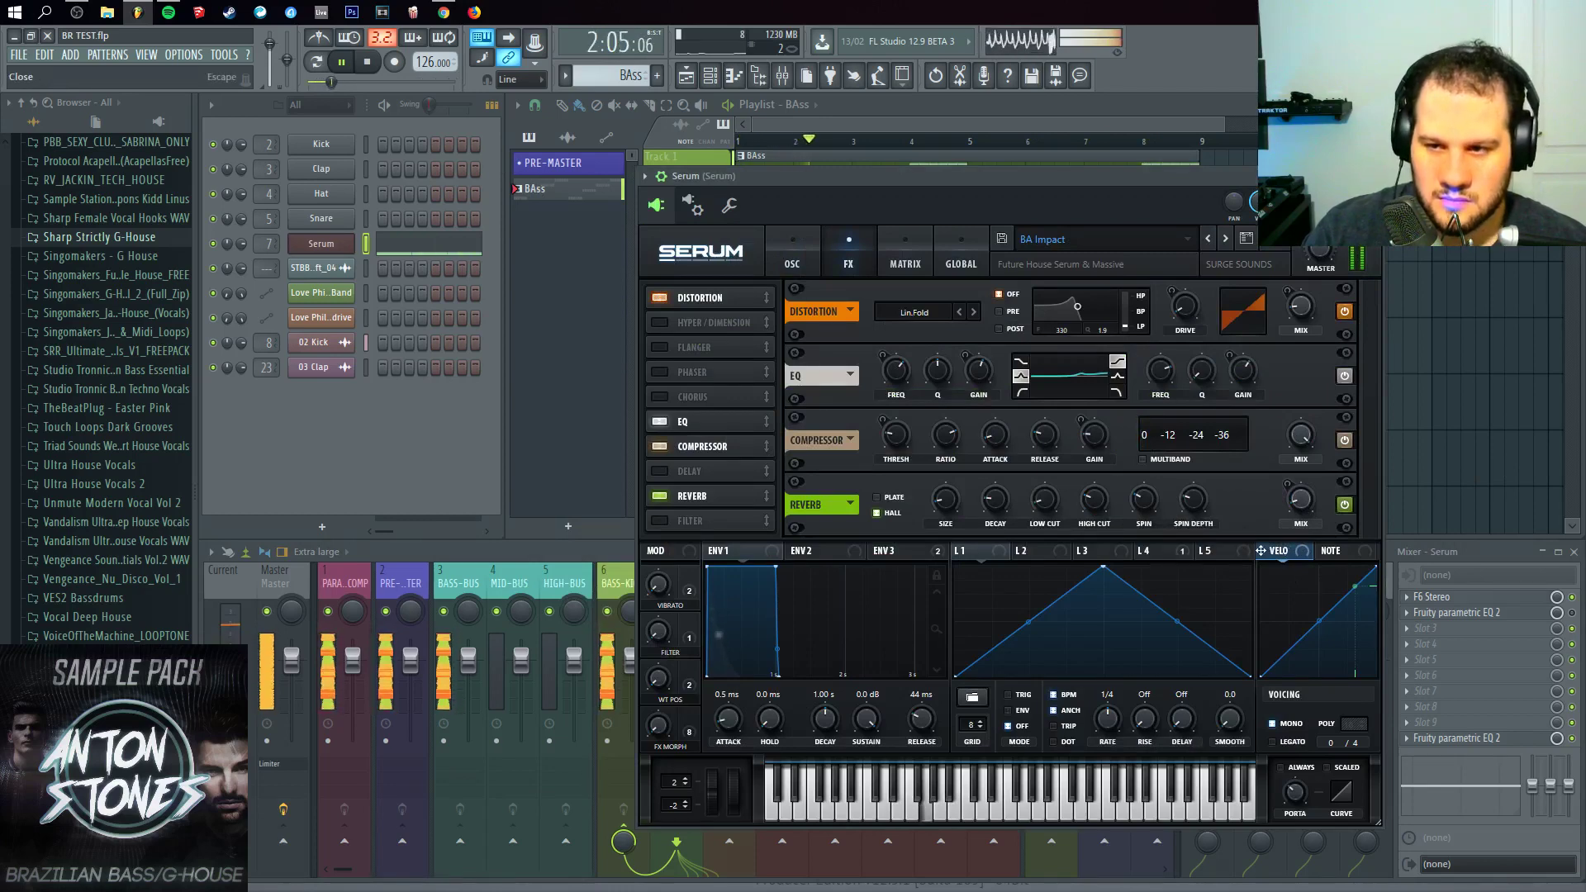
pyautogui.click(1371, 176)
pyautogui.press('space')
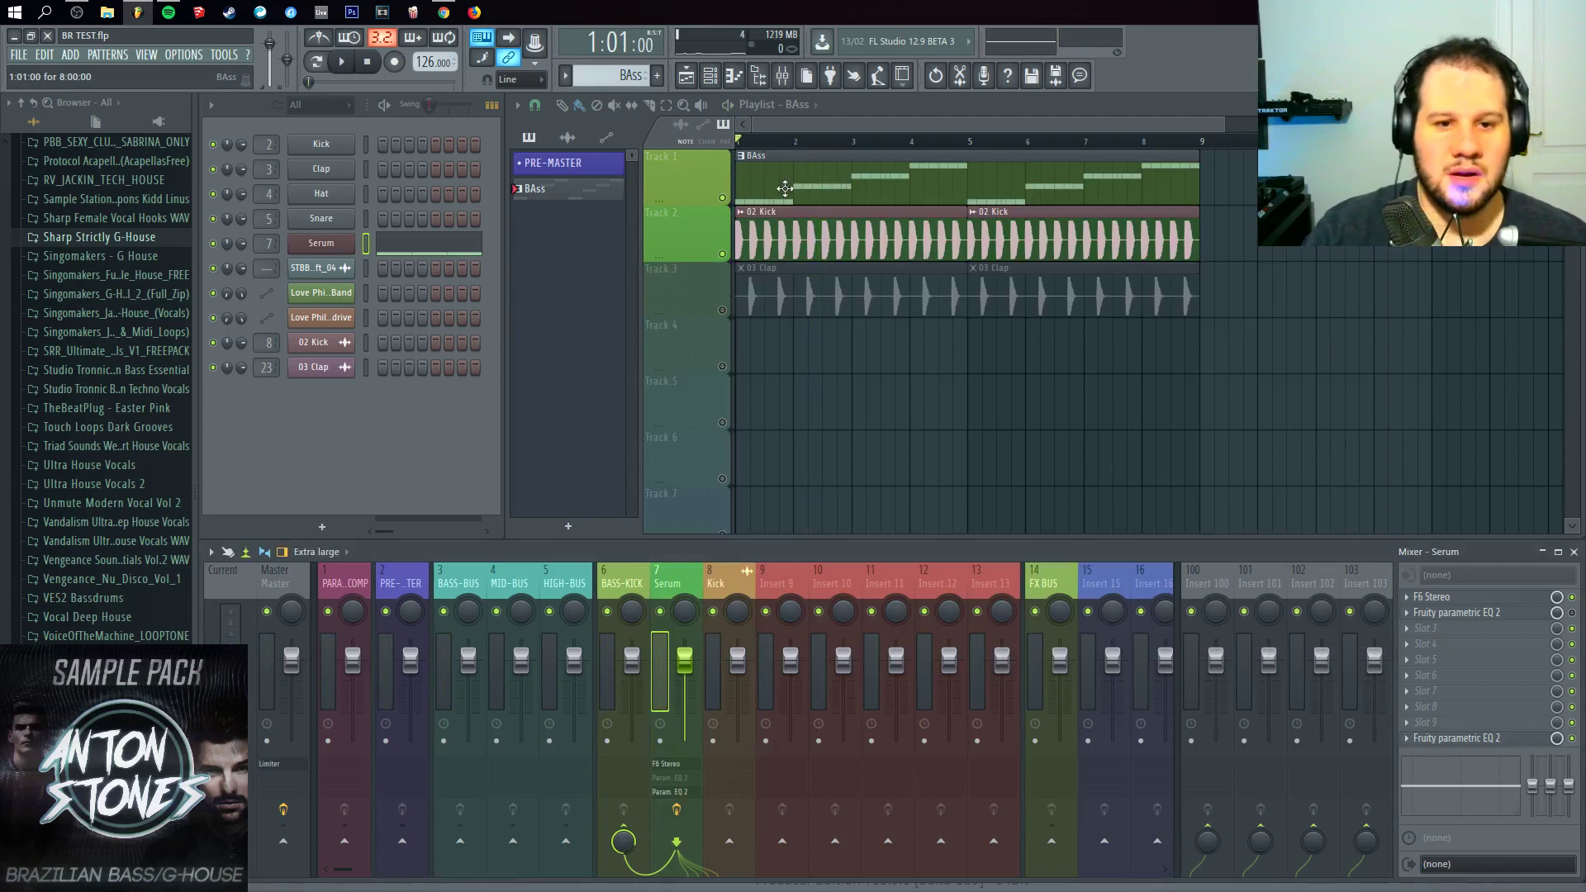
# Step: Switch off Serum's distortion, EQ, compressor and reverb, then audition the dry bass from 1:05 with Serum closed
pyautogui.click(317, 251)
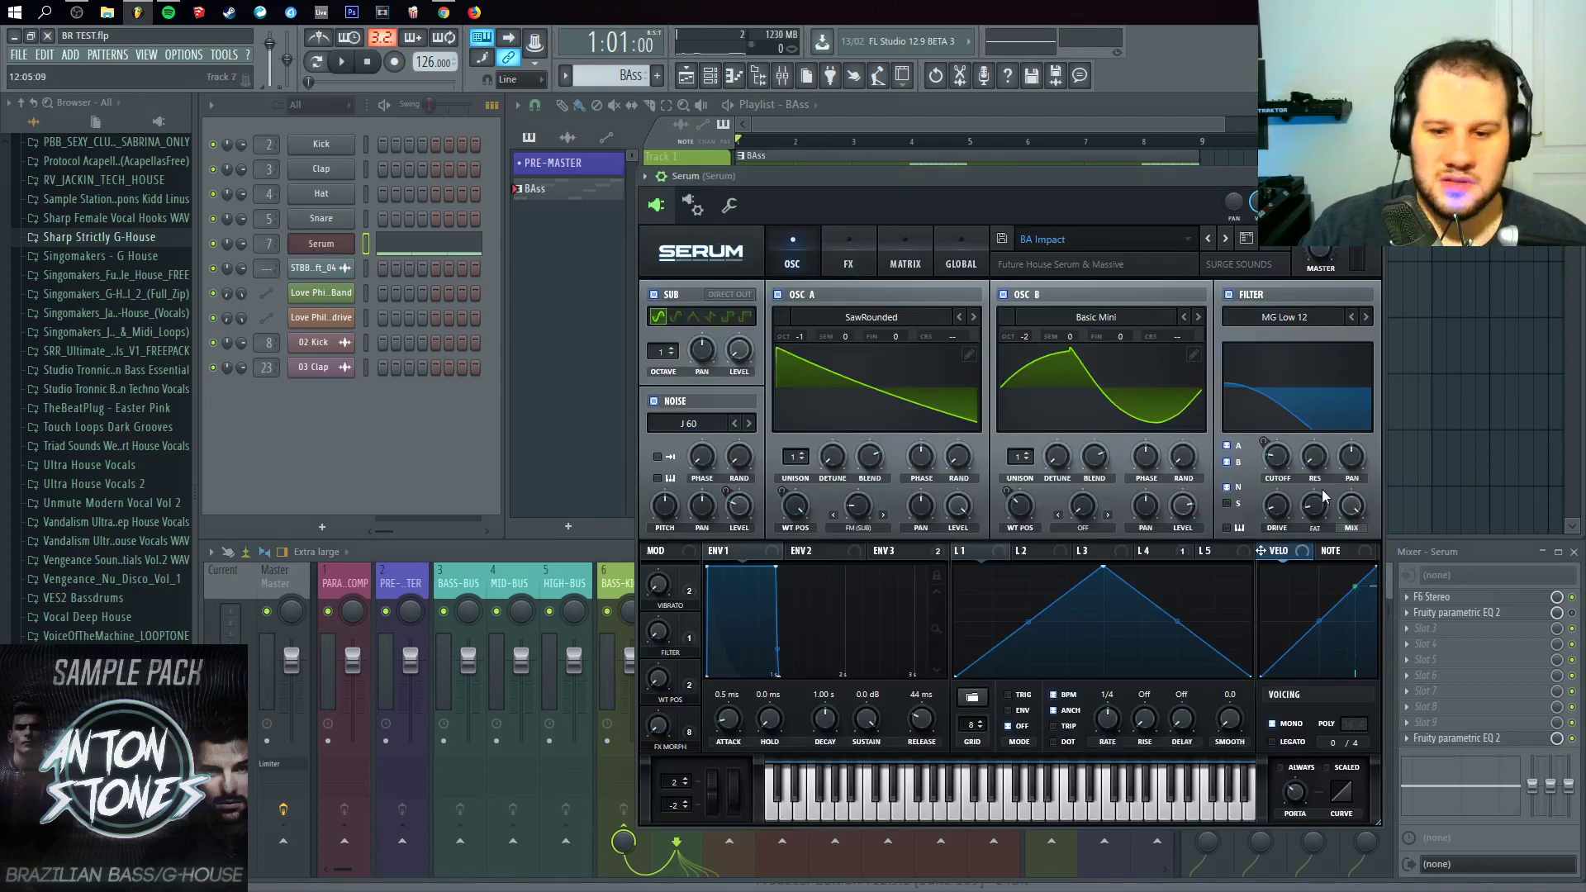
pyautogui.click(851, 263)
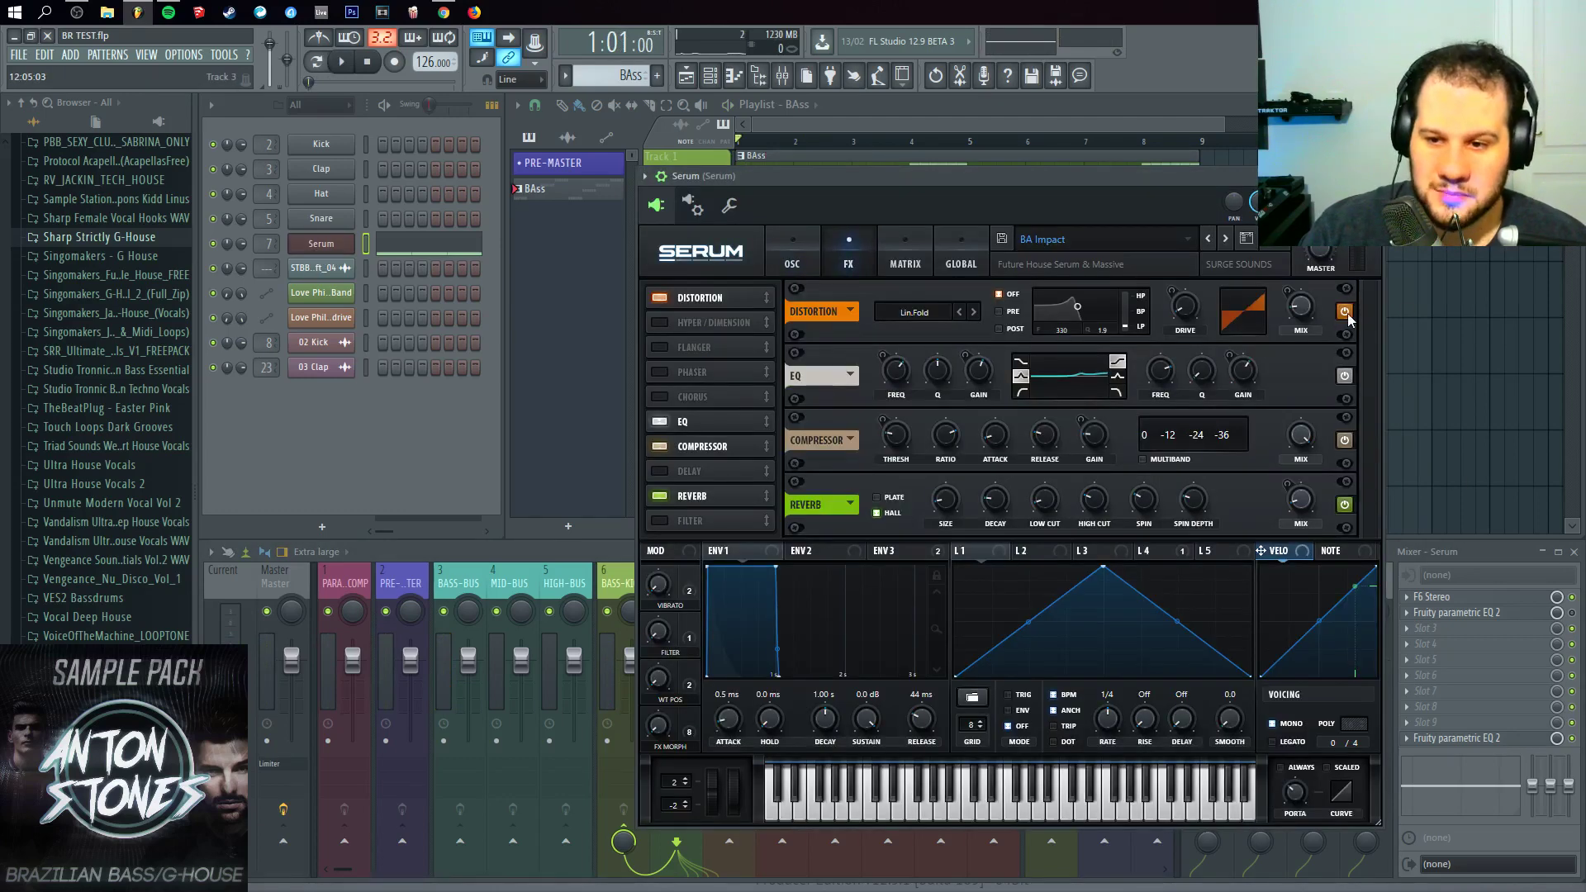
pyautogui.click(1345, 503)
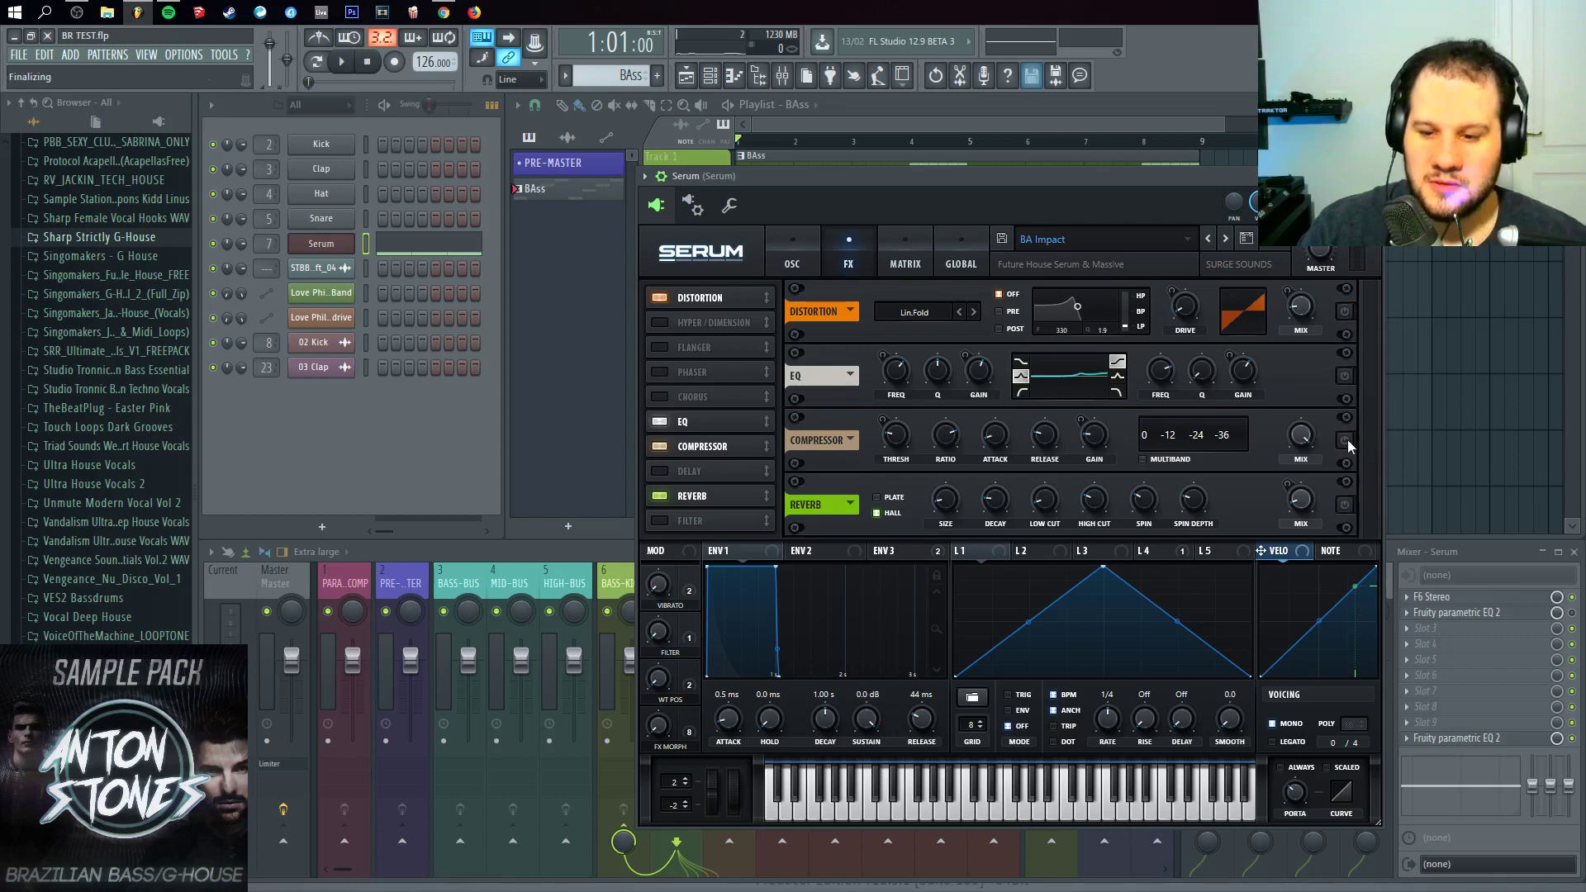
pyautogui.click(742, 155)
pyautogui.click(747, 143)
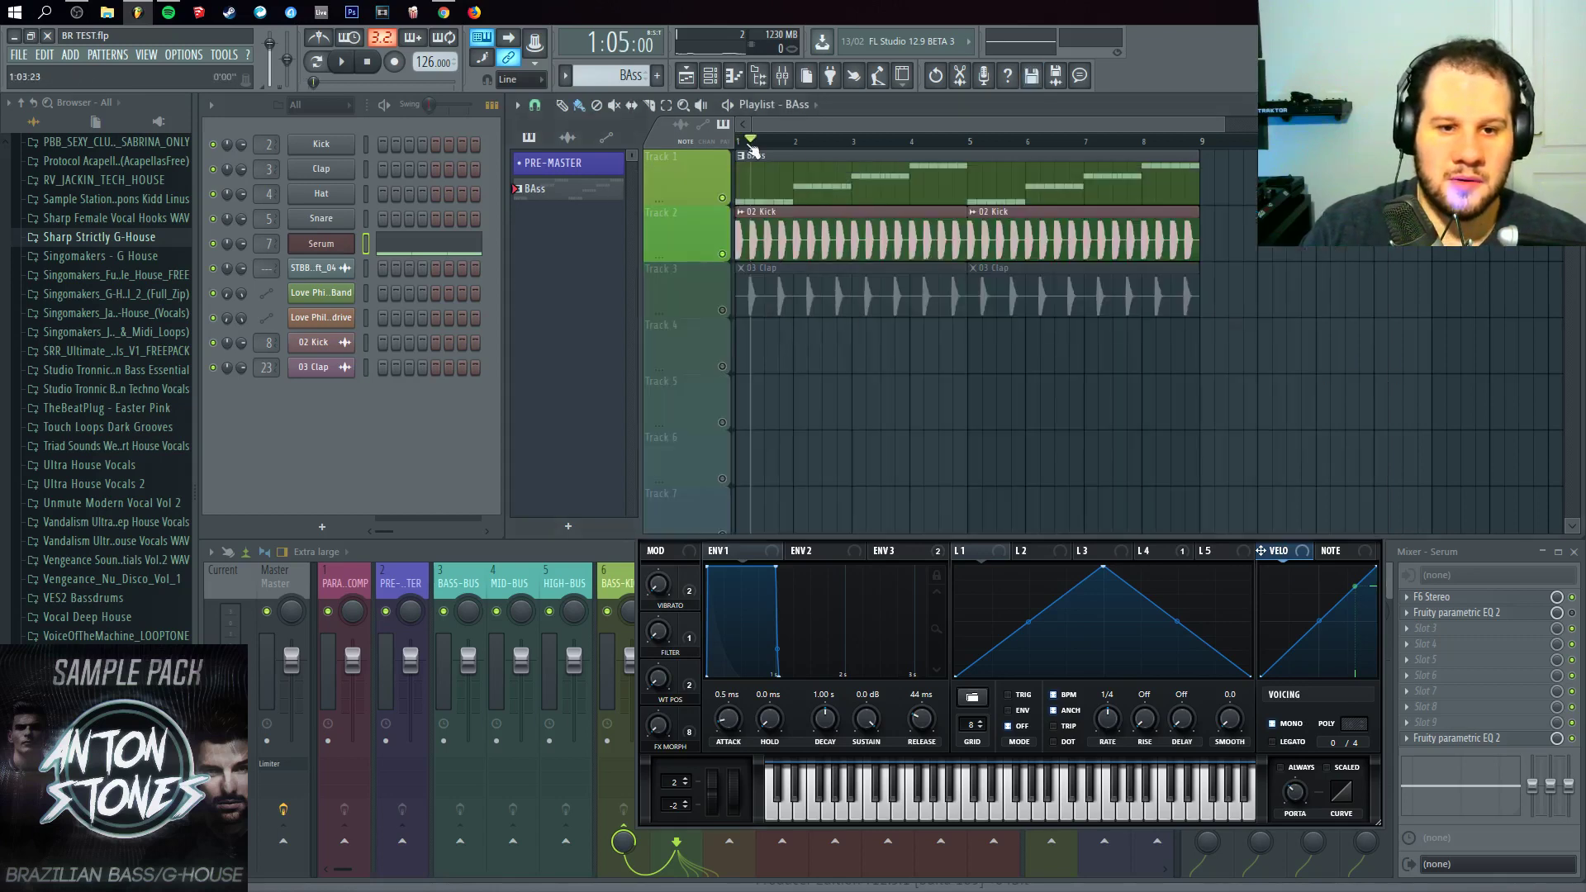
pyautogui.press('space')
pyautogui.click(1332, 695)
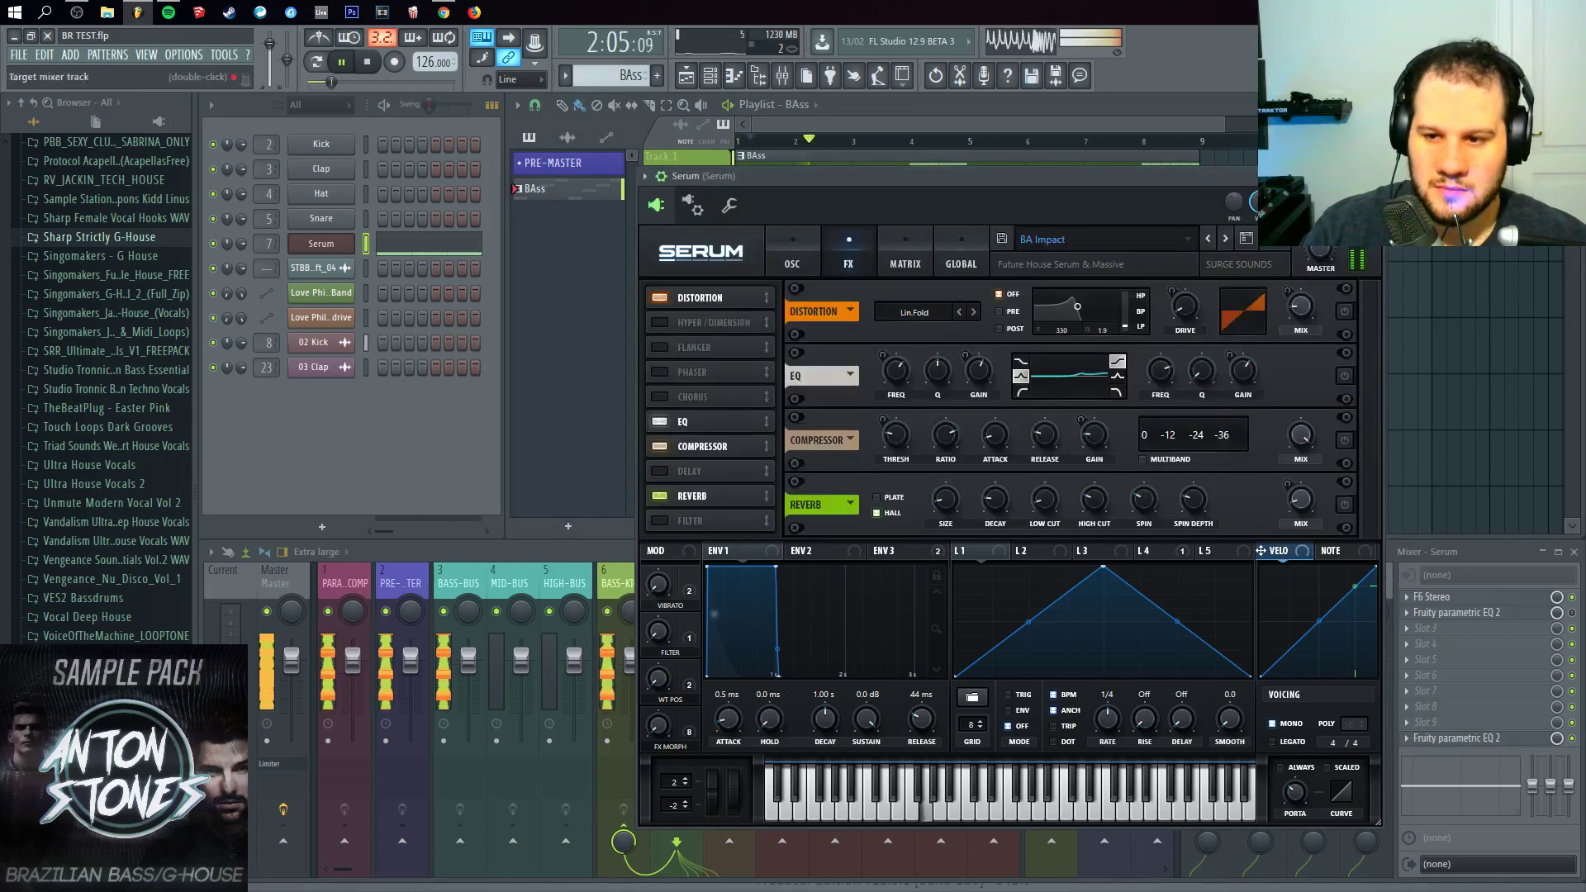
pyautogui.press('Escape')
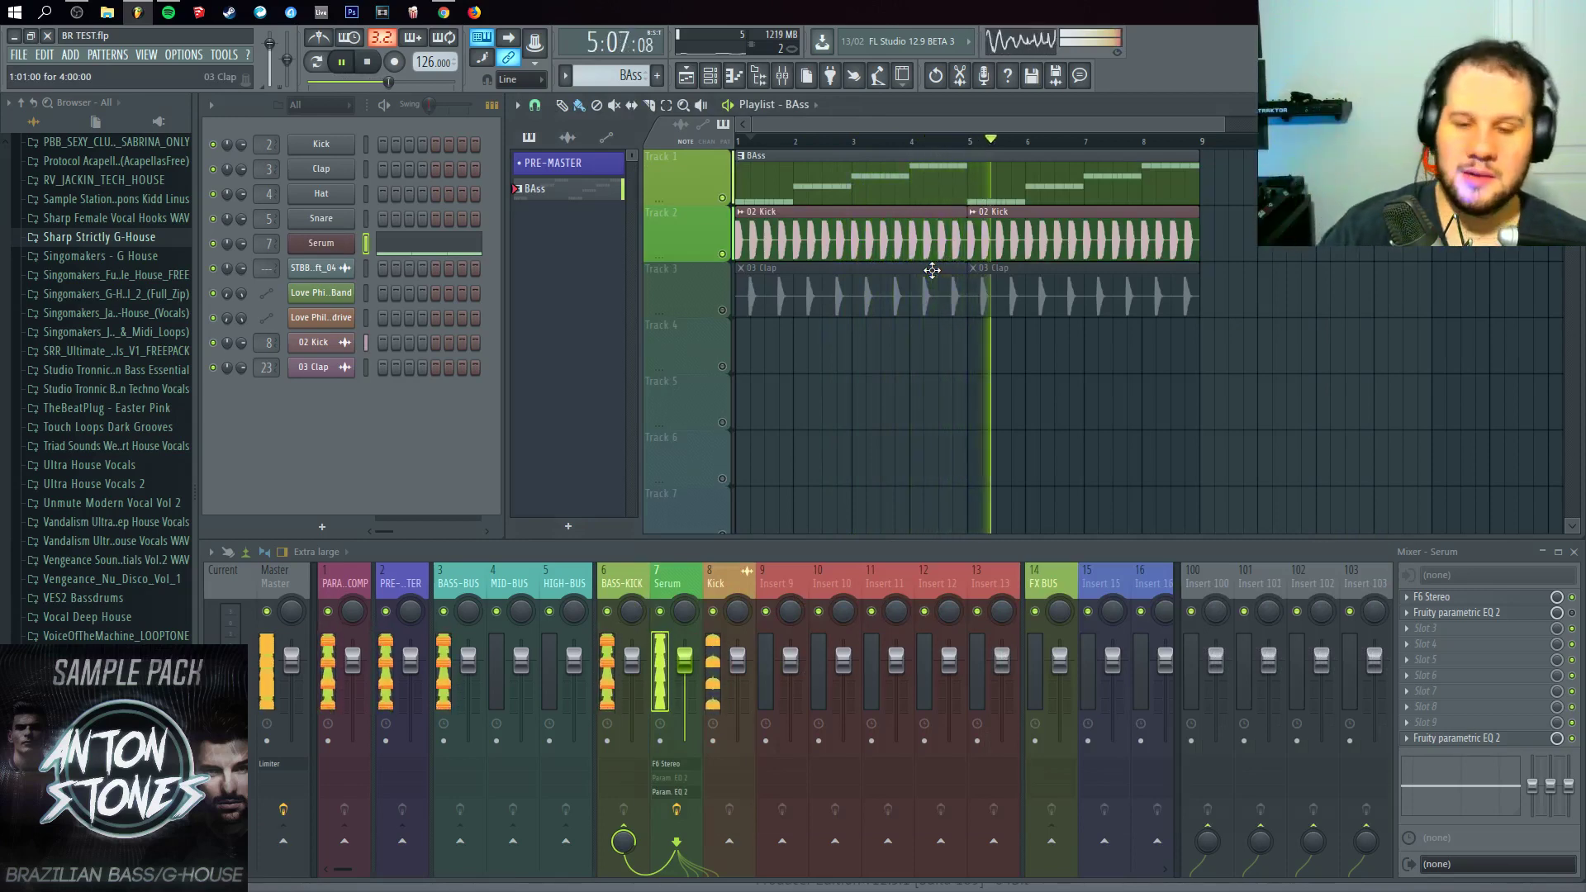
pyautogui.press('space')
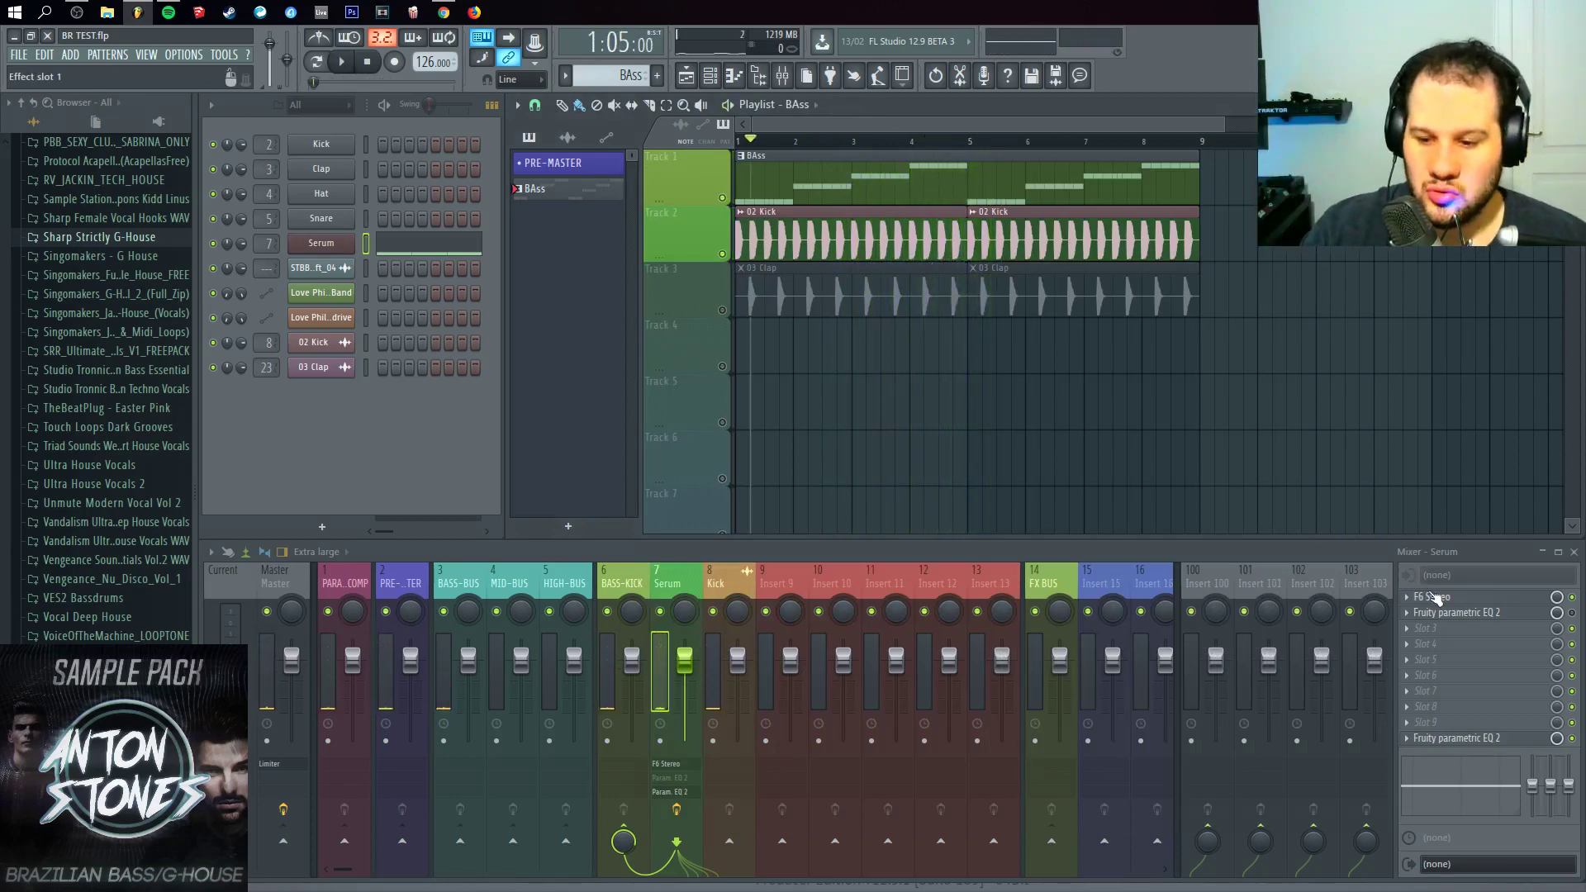
# Step: Reopen the Serum track's F6 Stereo and set band 2 to 129 Hz, auditioning it at 52 Hz on the way
pyautogui.click(1436, 597)
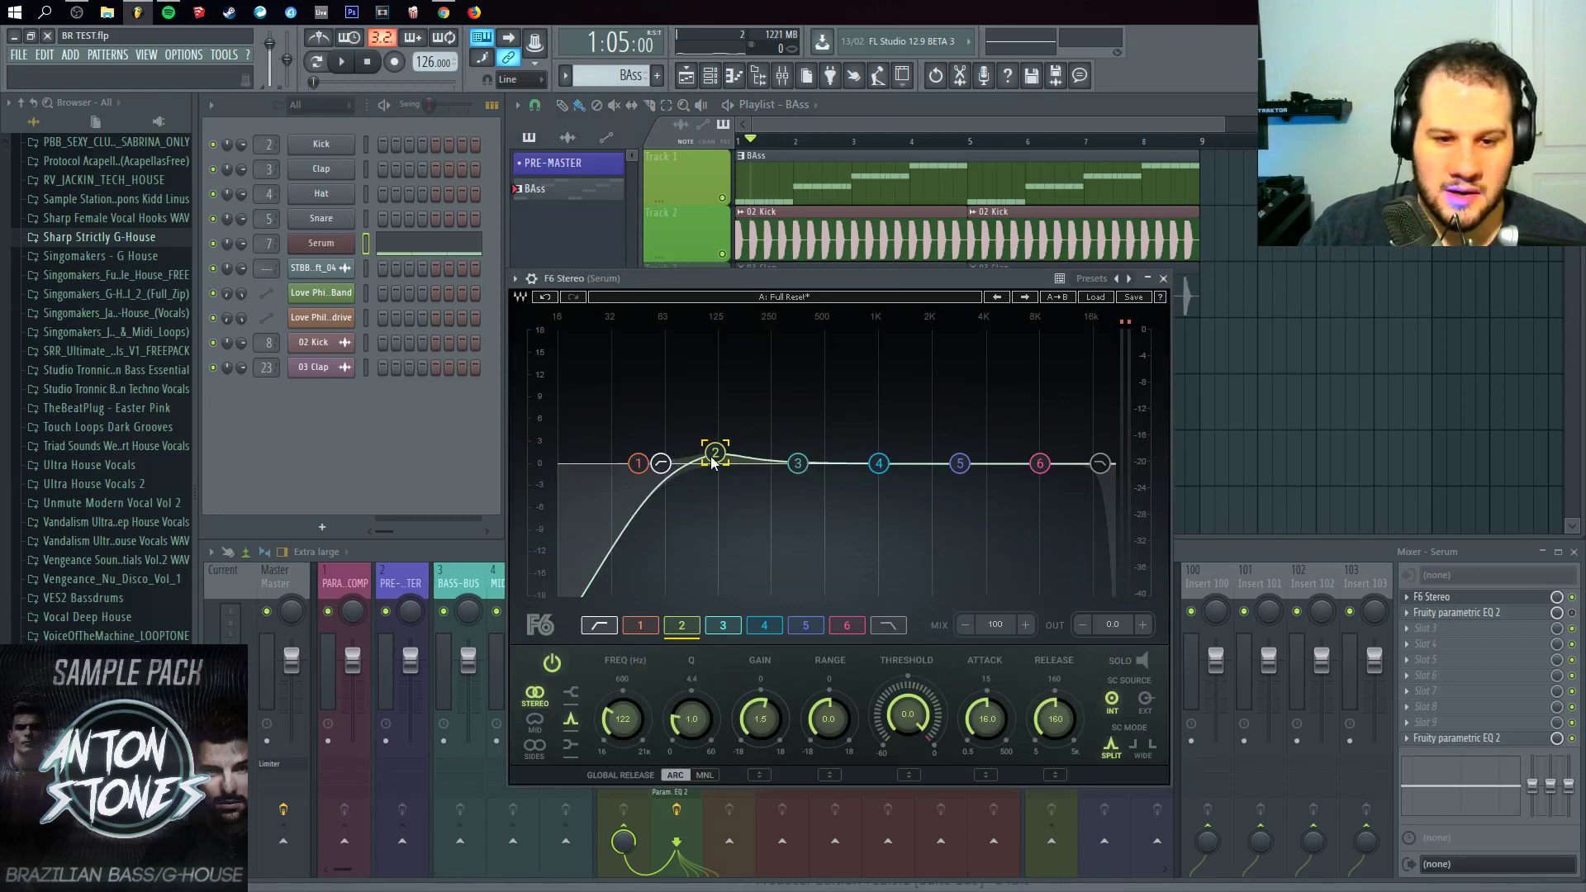
pyautogui.moveTo(712, 462); pyautogui.dragTo(716, 463)
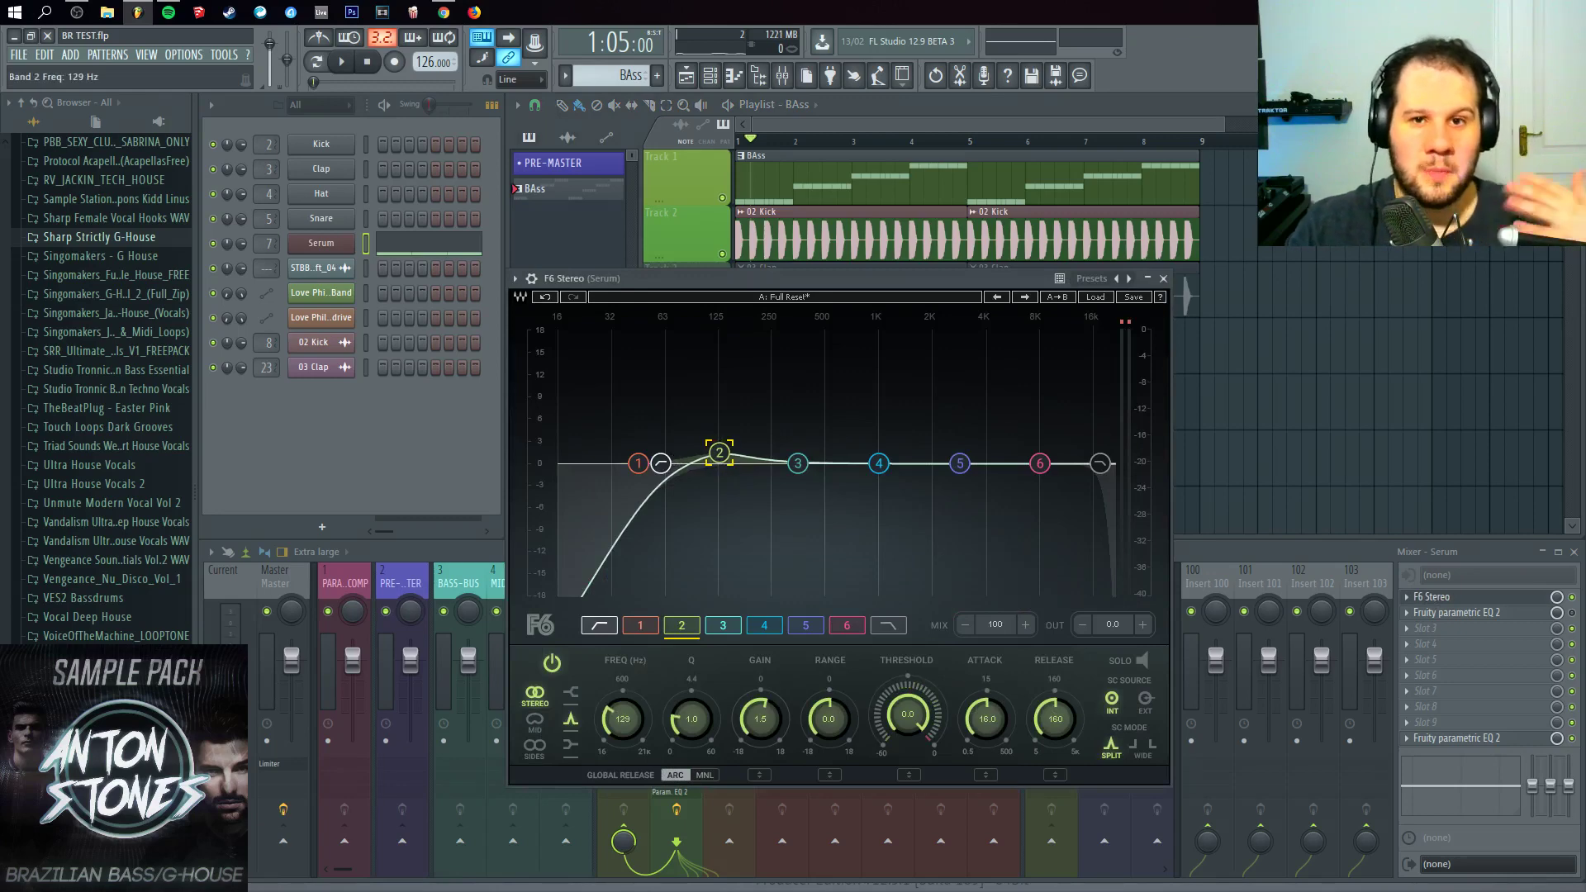
pyautogui.moveTo(719, 452); pyautogui.dragTo(649, 451)
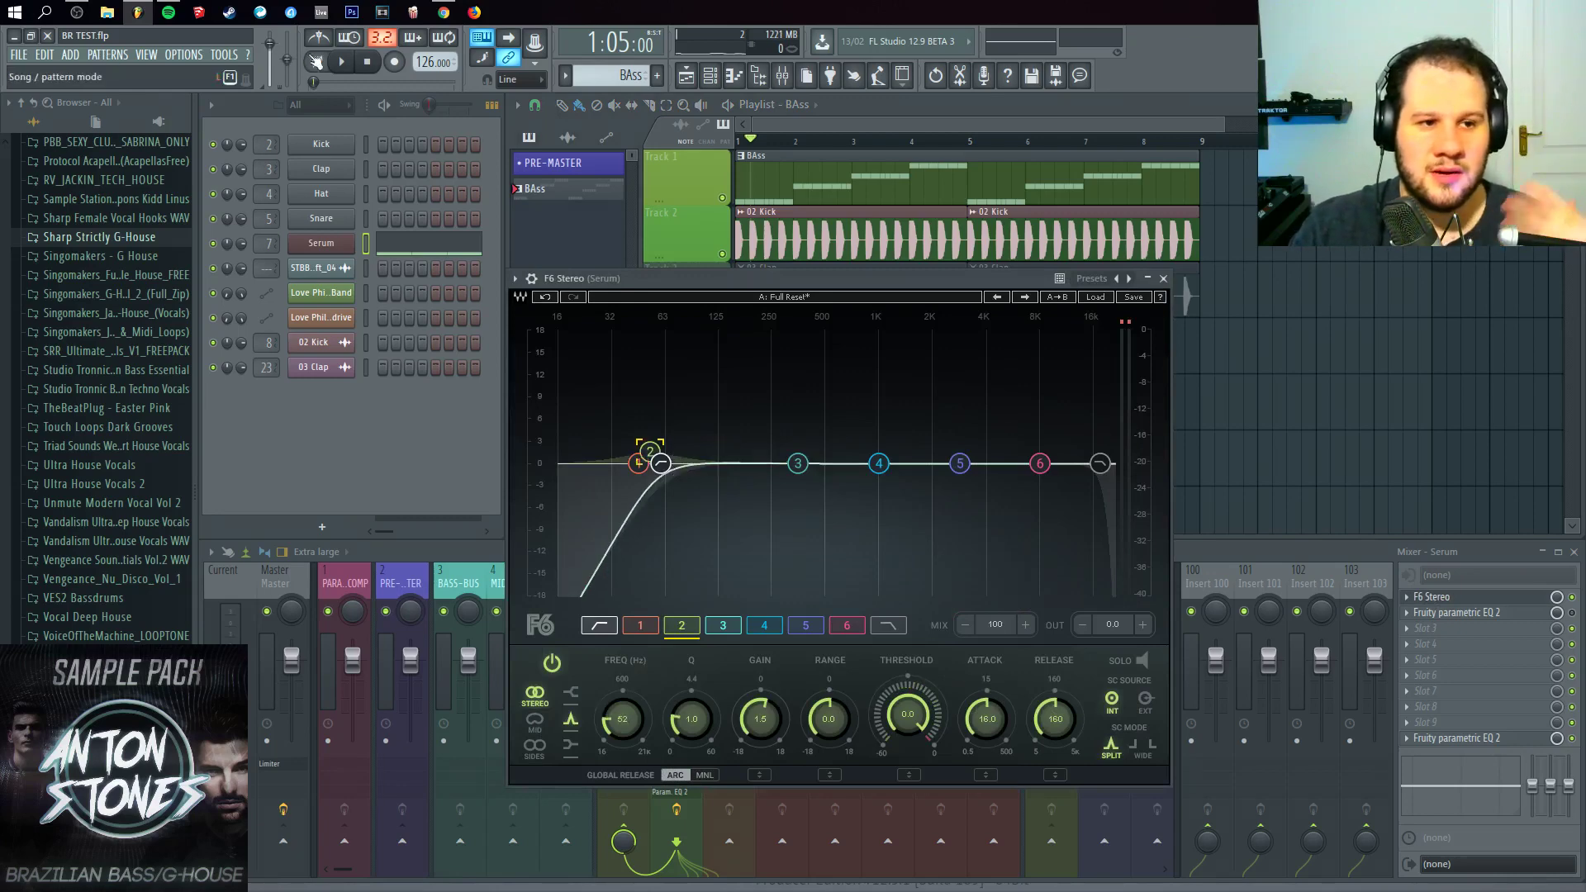
pyautogui.click(341, 68)
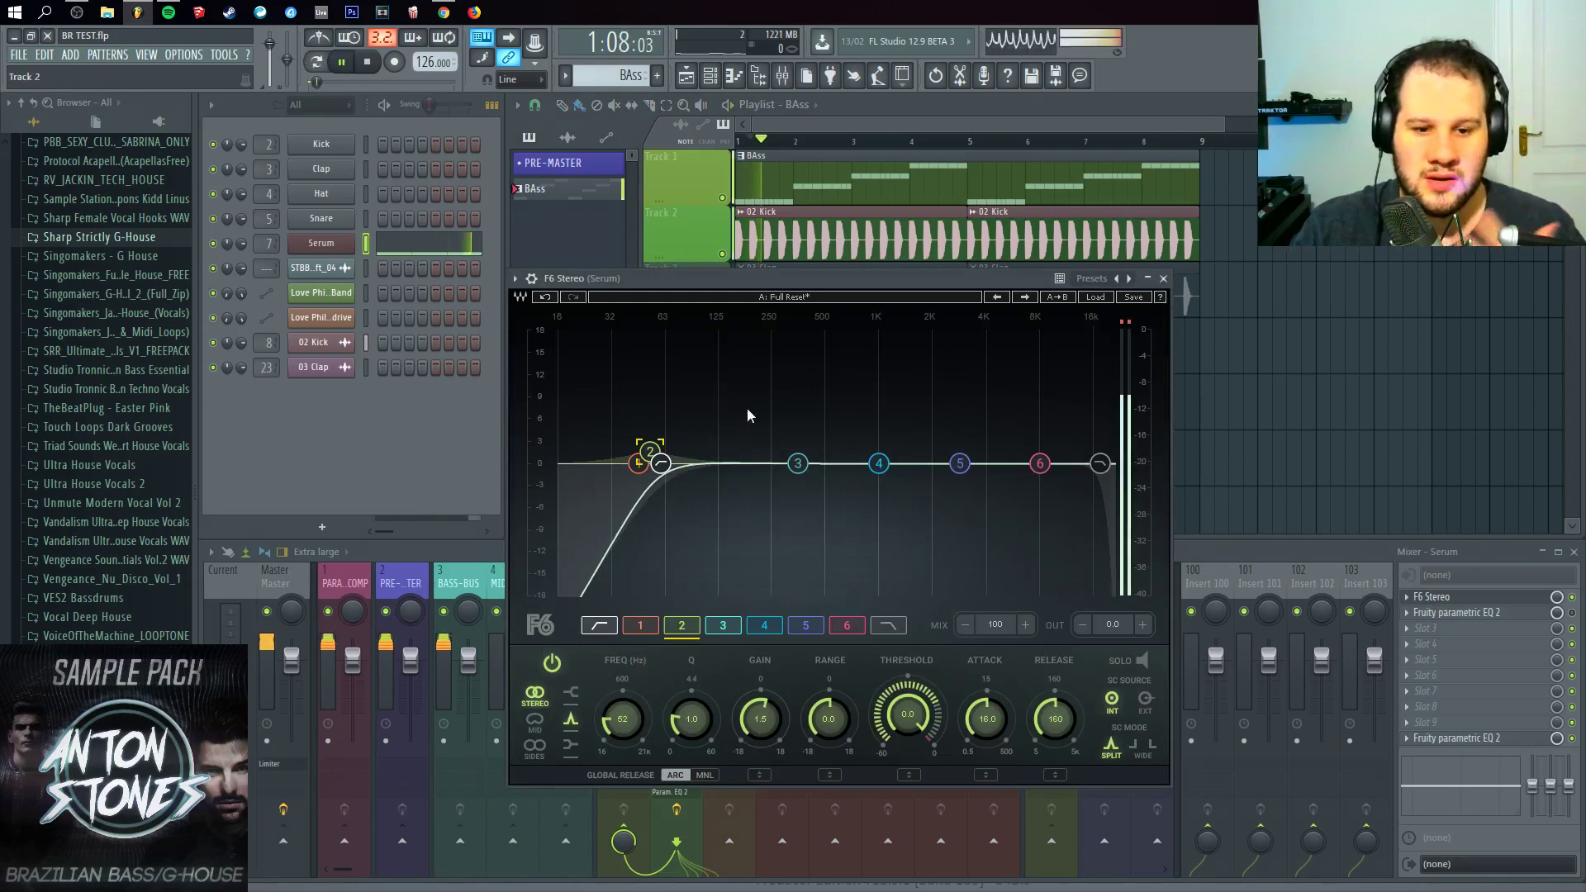
pyautogui.moveTo(650, 453); pyautogui.dragTo(719, 450)
# Step: During playback, set band 2 to a Q of 5.6 and a range of -4.9 dB, and move it to 96 Hz with 2.1 dB gain
pyautogui.moveTo(835, 721); pyautogui.dragTo(836, 739)
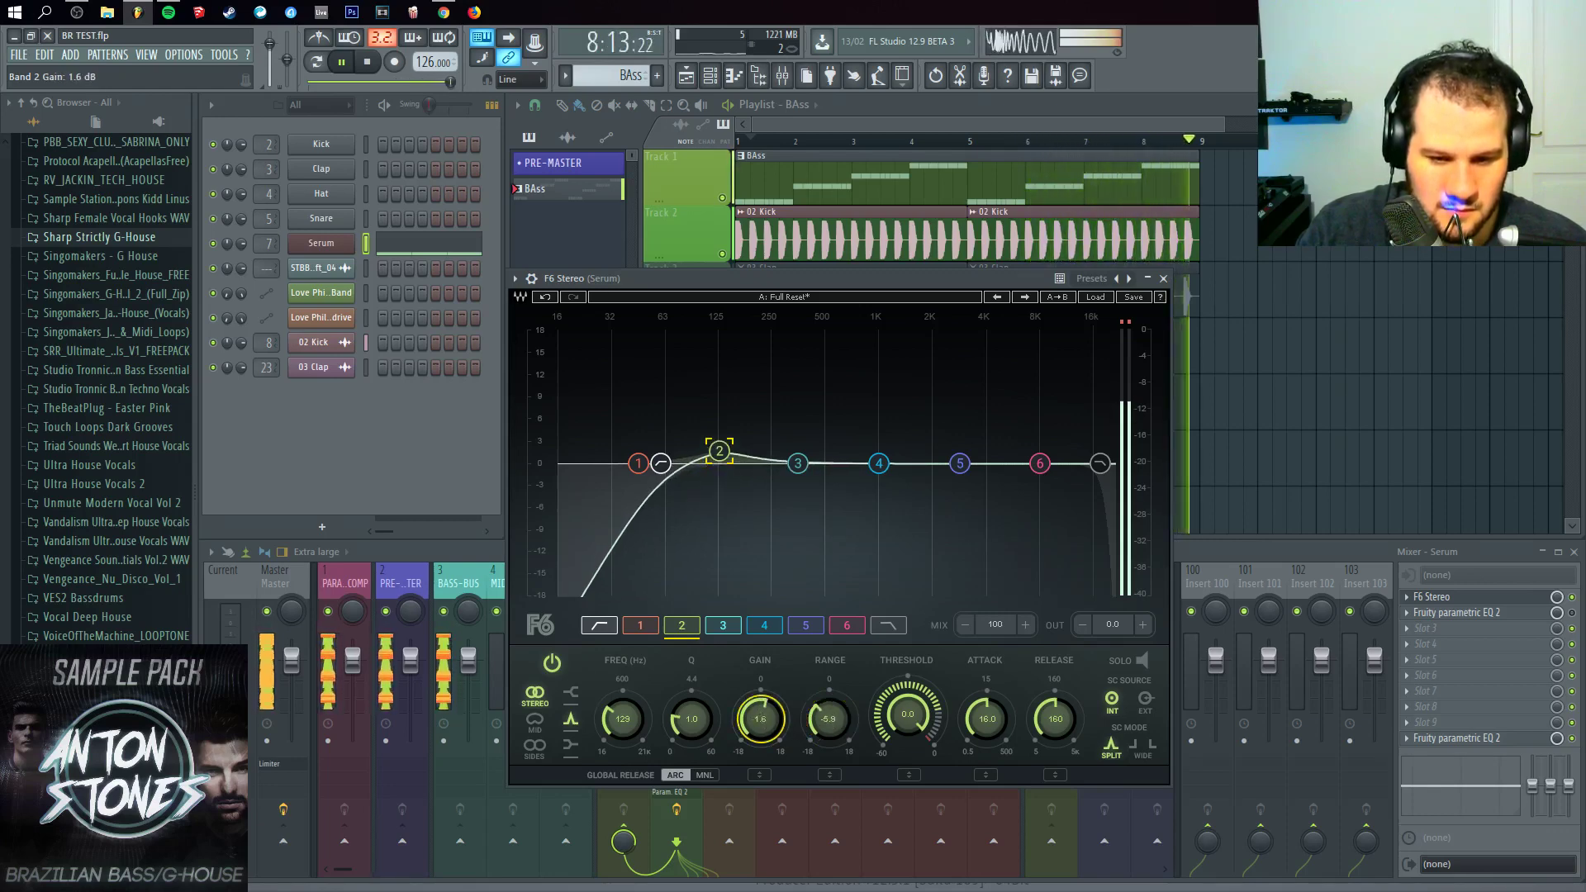
pyautogui.moveTo(760, 719); pyautogui.dragTo(695, 685)
pyautogui.moveTo(691, 719); pyautogui.dragTo(830, 713)
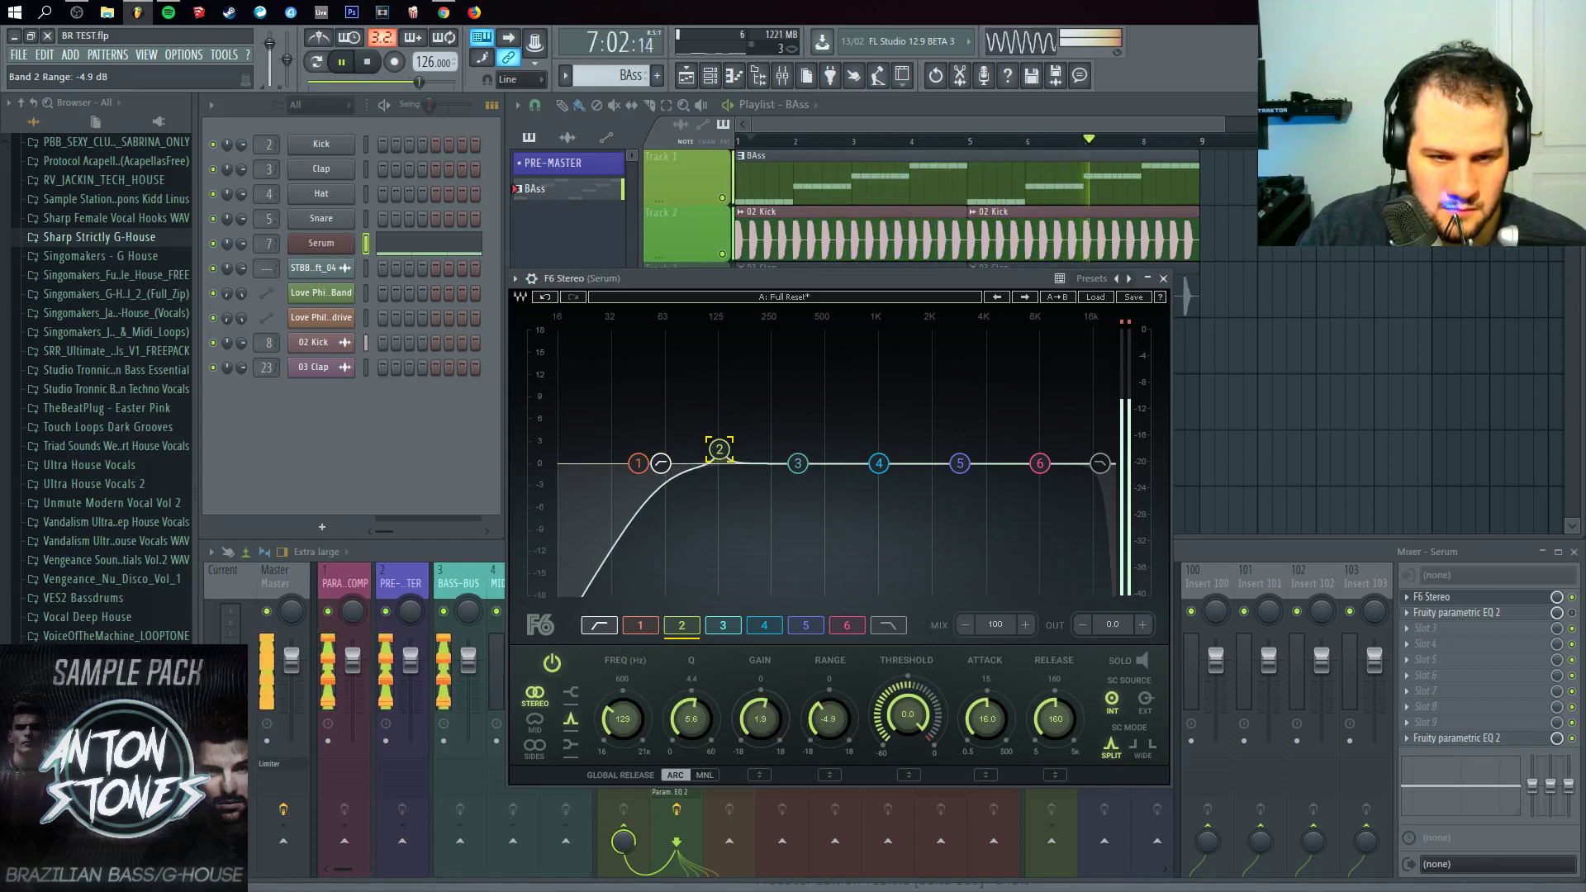
pyautogui.moveTo(727, 458); pyautogui.dragTo(696, 447)
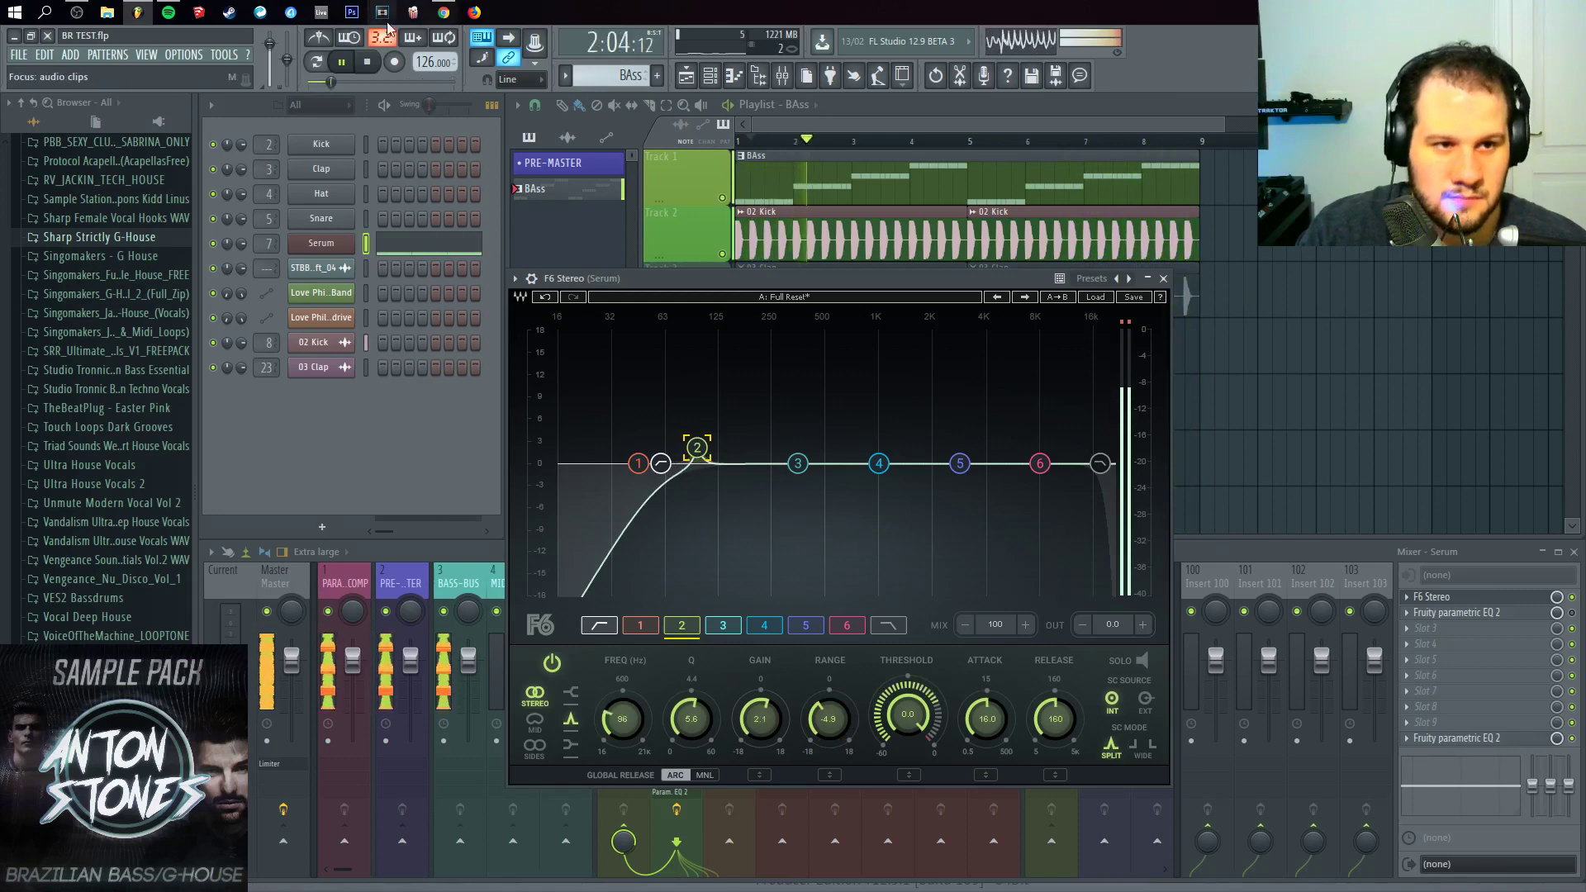
pyautogui.click(368, 65)
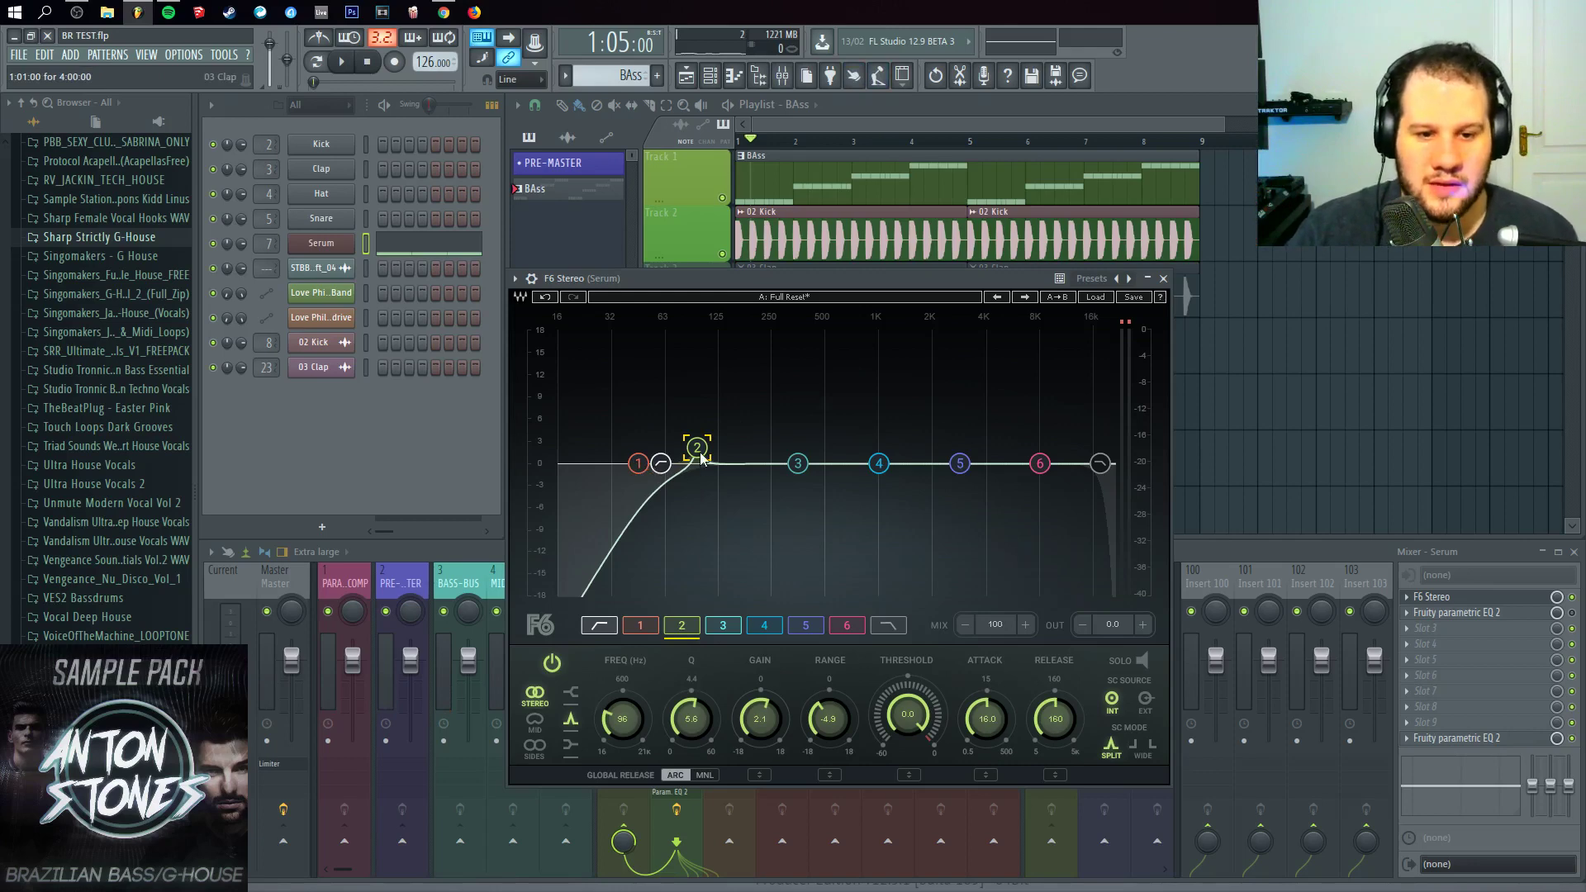
# Step: Set F6 band 2 to 120 Hz with a 1.9 dB gain and audition the bass with the kick
pyautogui.moveTo(699, 451); pyautogui.dragTo(694, 450)
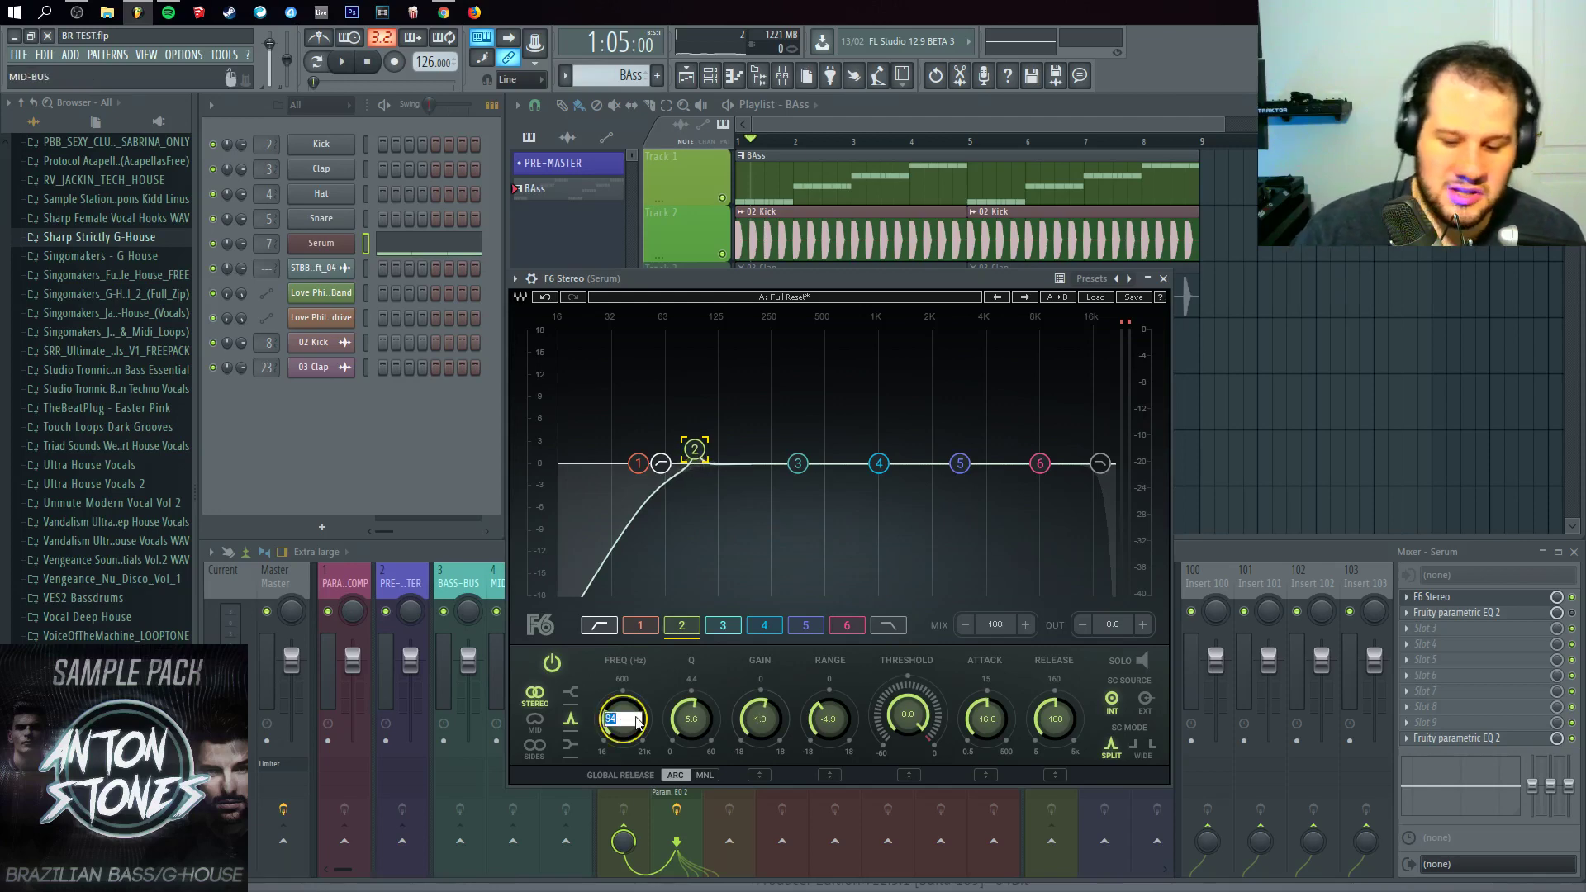
pyautogui.click(636, 721)
pyautogui.write('1203')
pyautogui.press('Return')
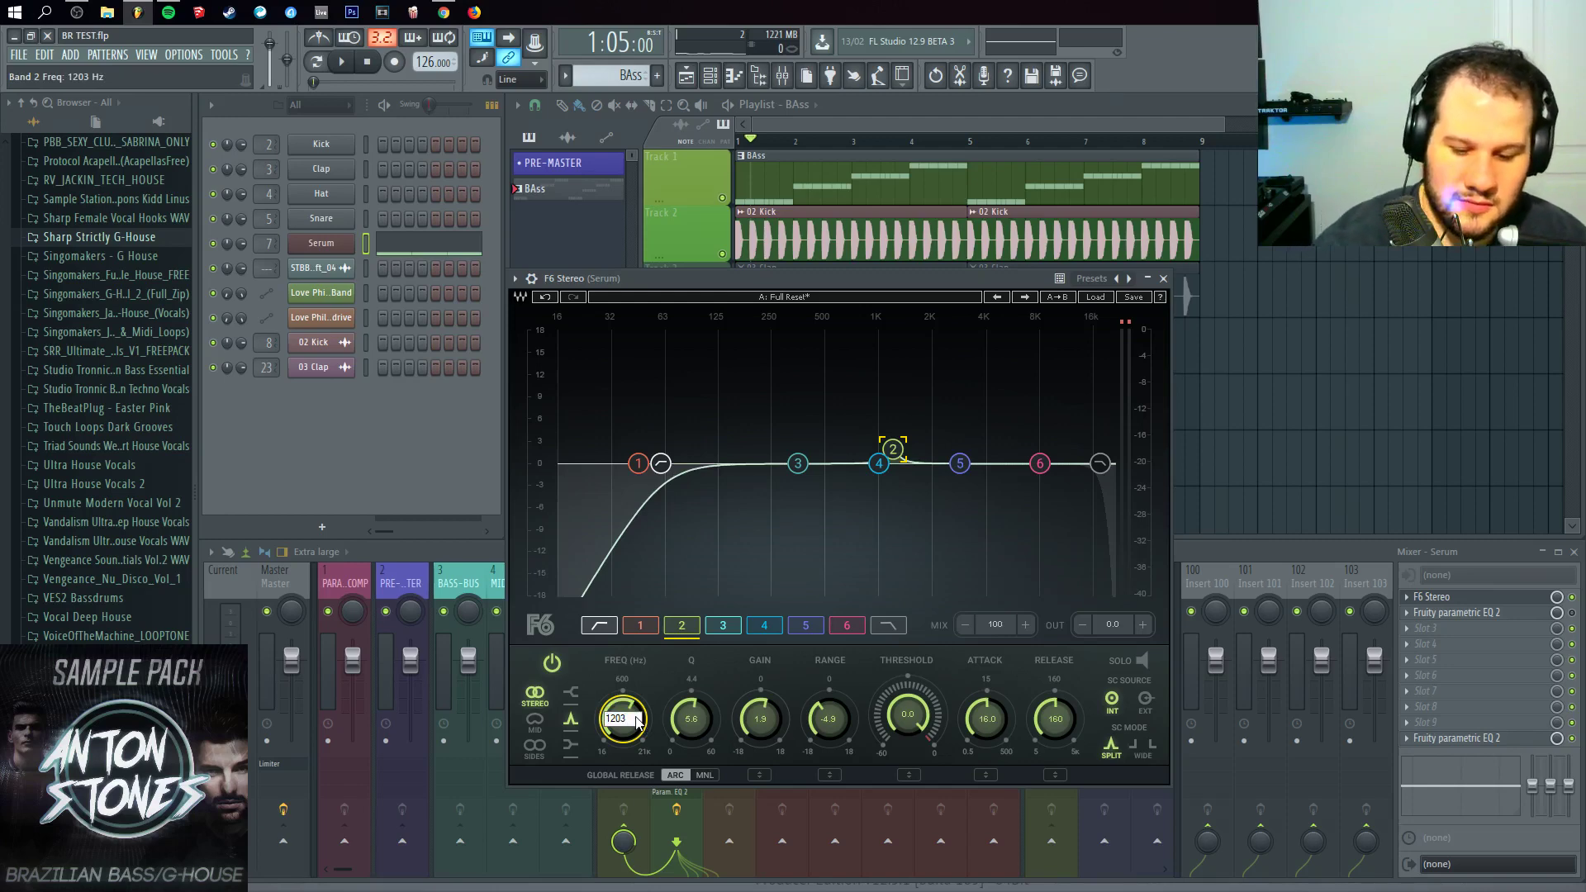
pyautogui.press('Return')
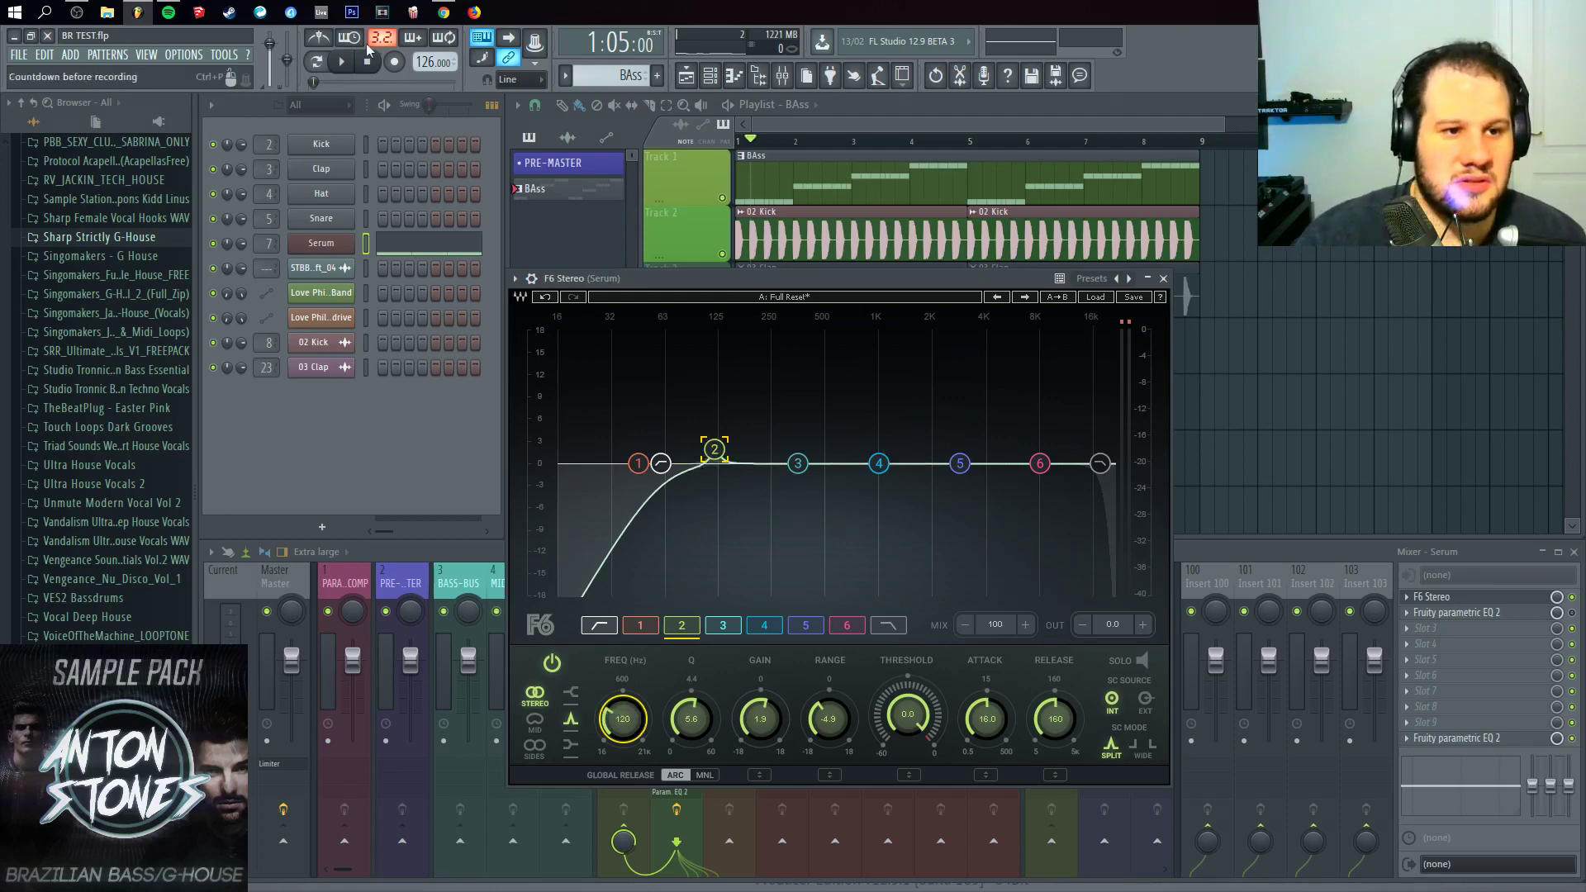
pyautogui.click(341, 61)
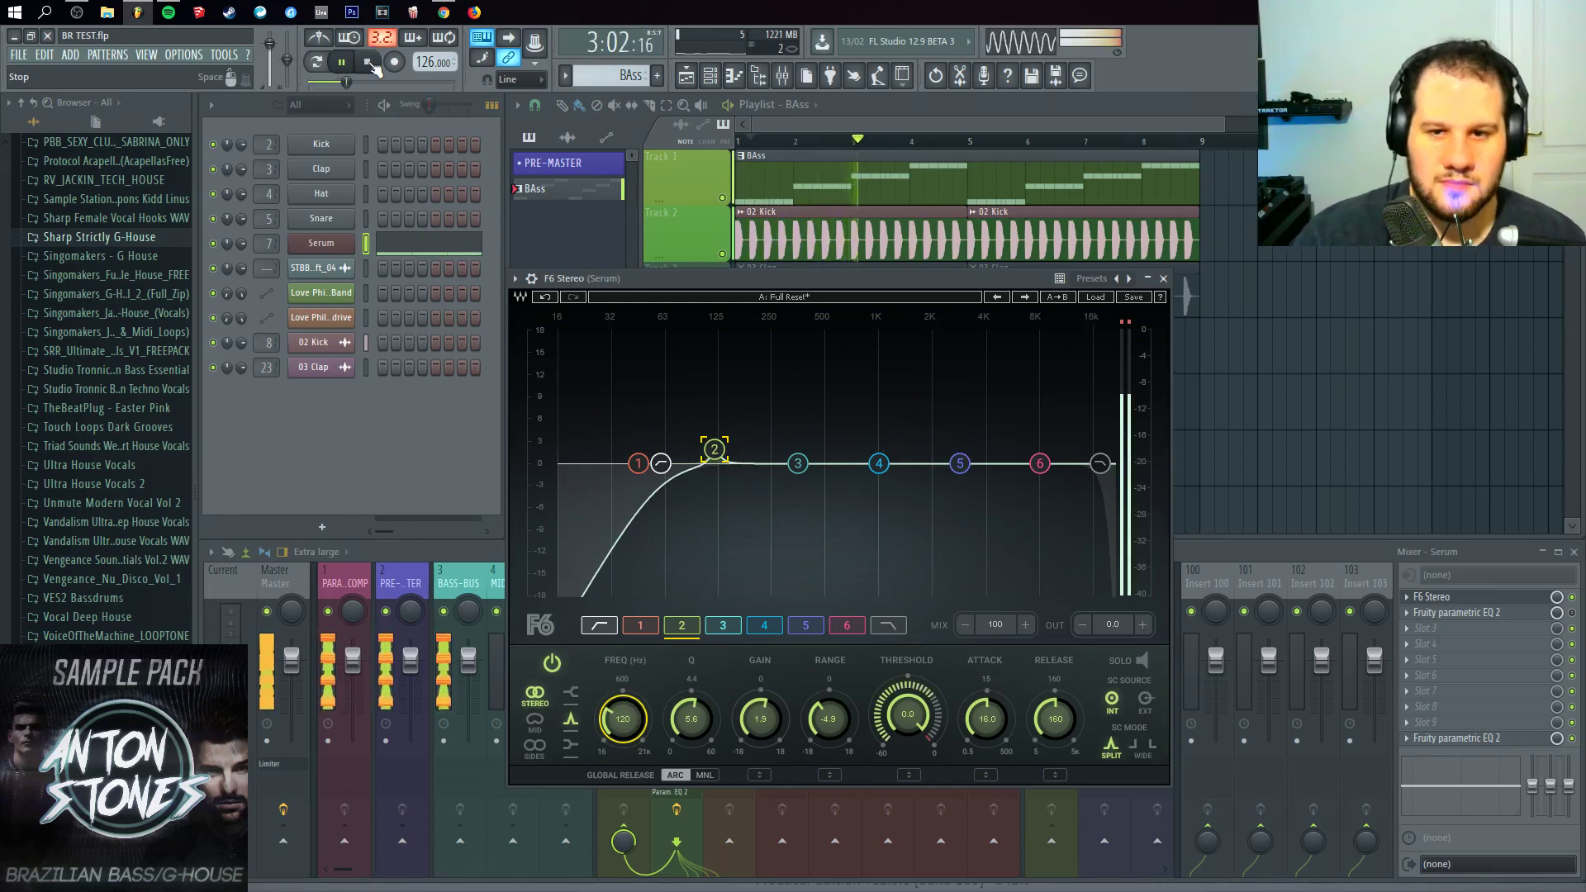
pyautogui.click(370, 65)
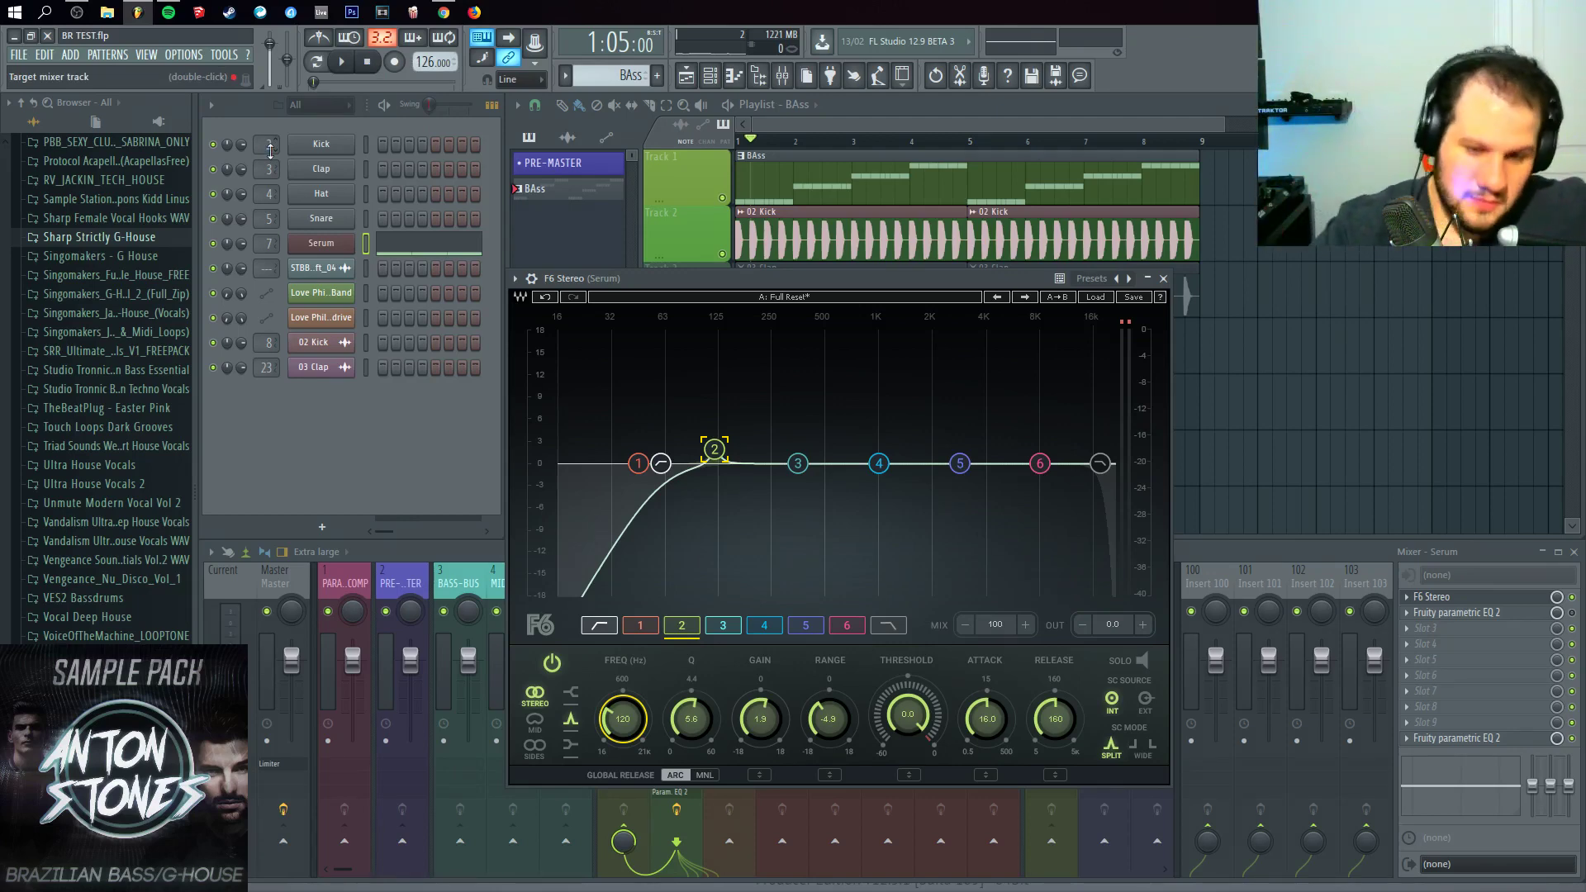
# Step: Raise F6 band 3 slightly at about 258 Hz and narrow it to a Q of about 34.8
pyautogui.moveTo(797, 463); pyautogui.dragTo(774, 450)
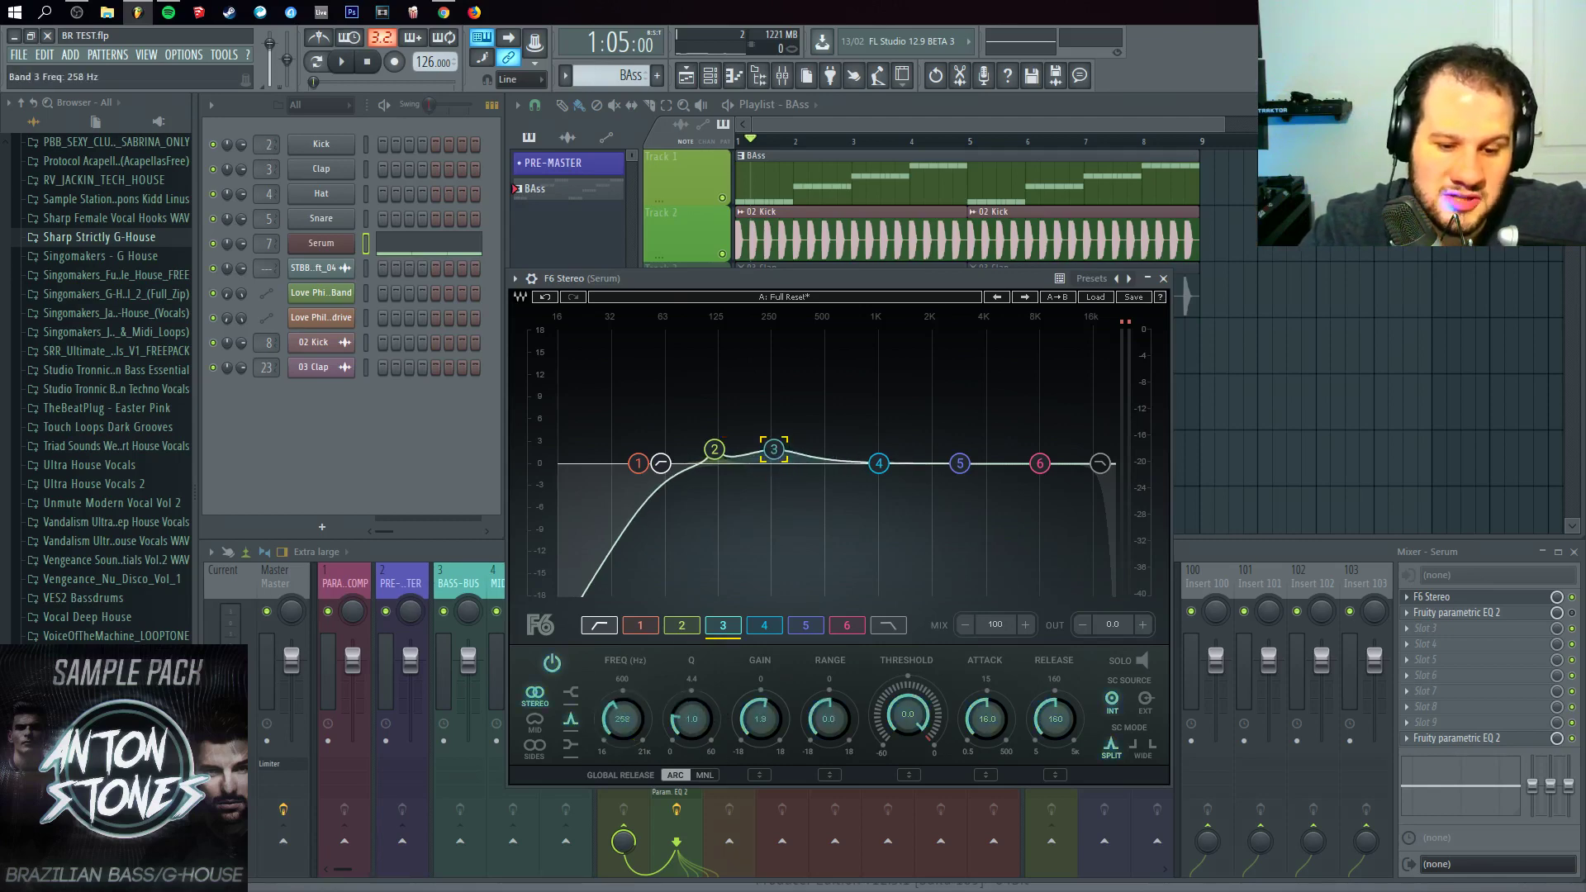
pyautogui.moveTo(692, 718); pyautogui.dragTo(691, 679)
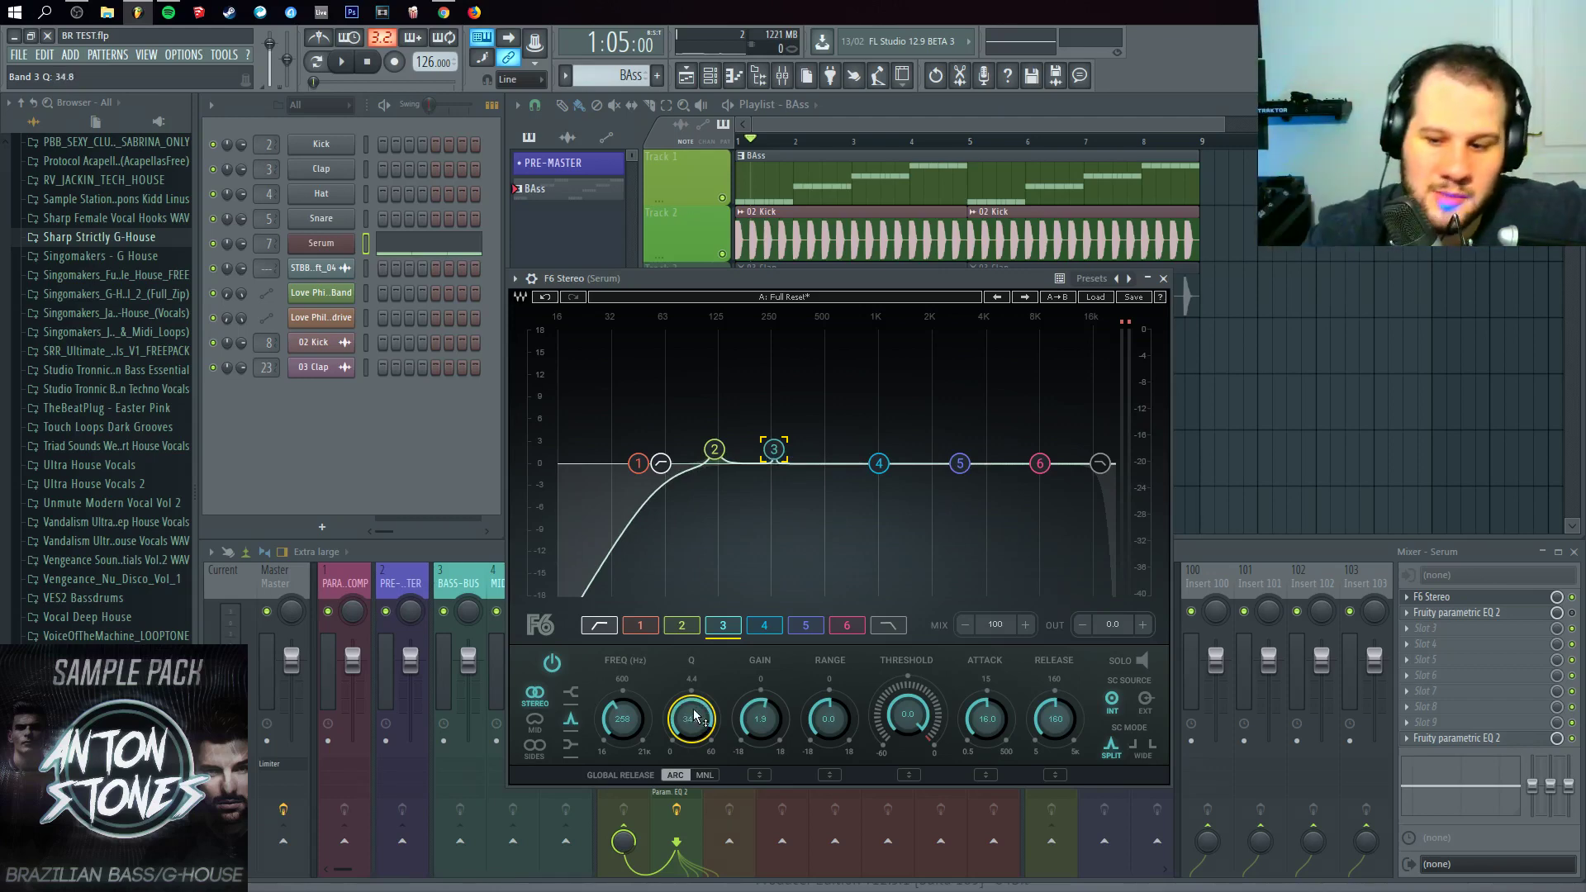
# Step: Open the Fruity Parametric EQ 2 in the Serum track's tenth slot, nudge its band 4 slightly, and close it
pyautogui.click(1457, 738)
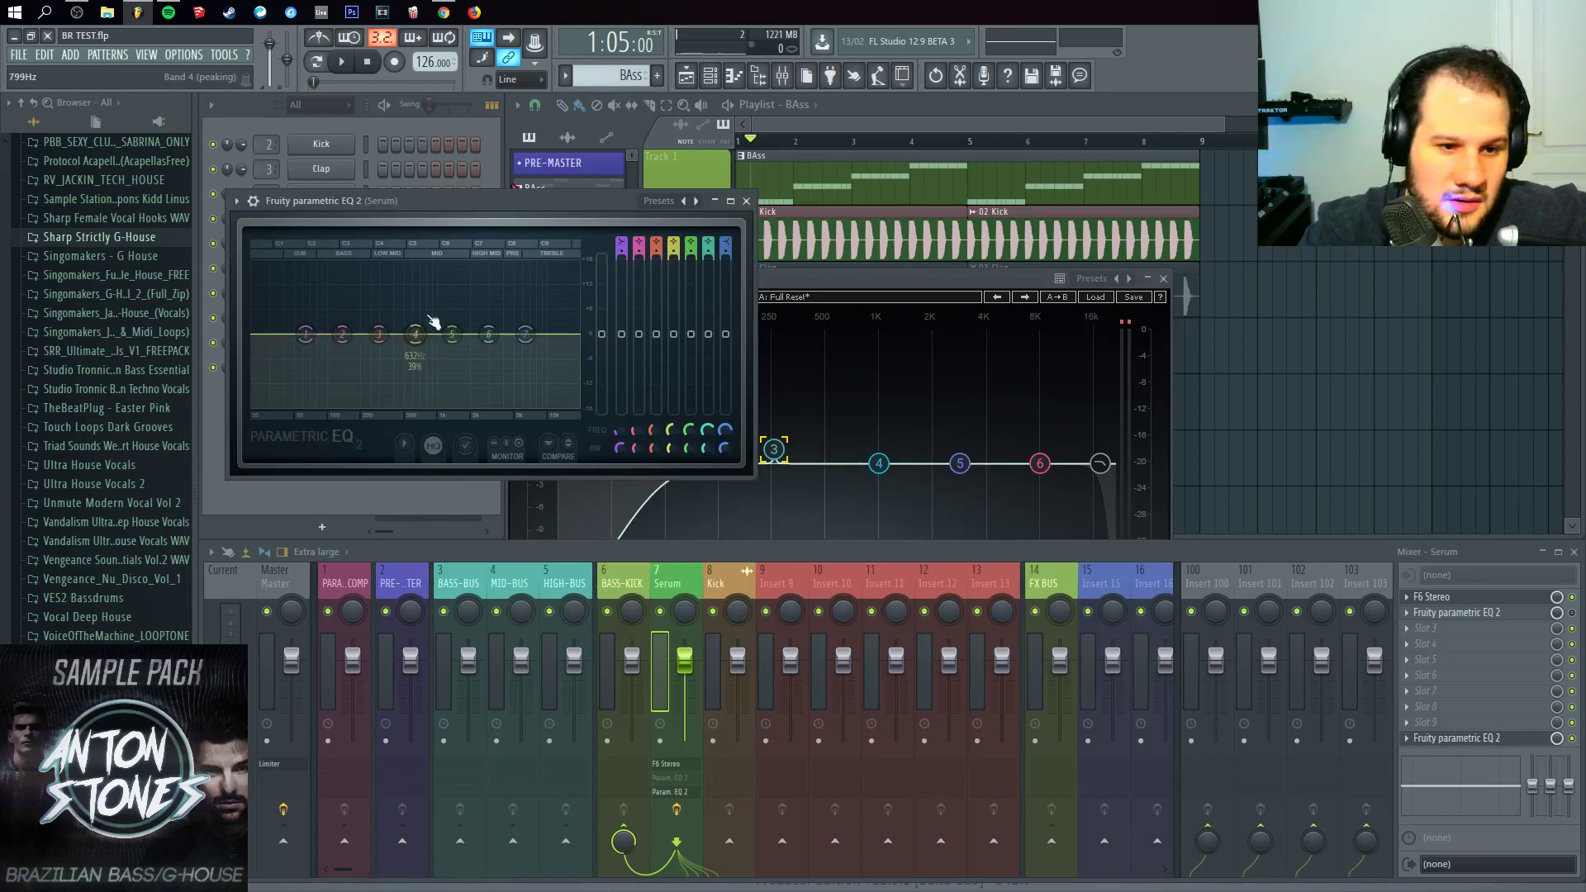
pyautogui.moveTo(418, 346)
pyautogui.mouseDown()
pyautogui.moveTo(414, 309)
pyautogui.moveTo(418, 334)
pyautogui.mouseUp()
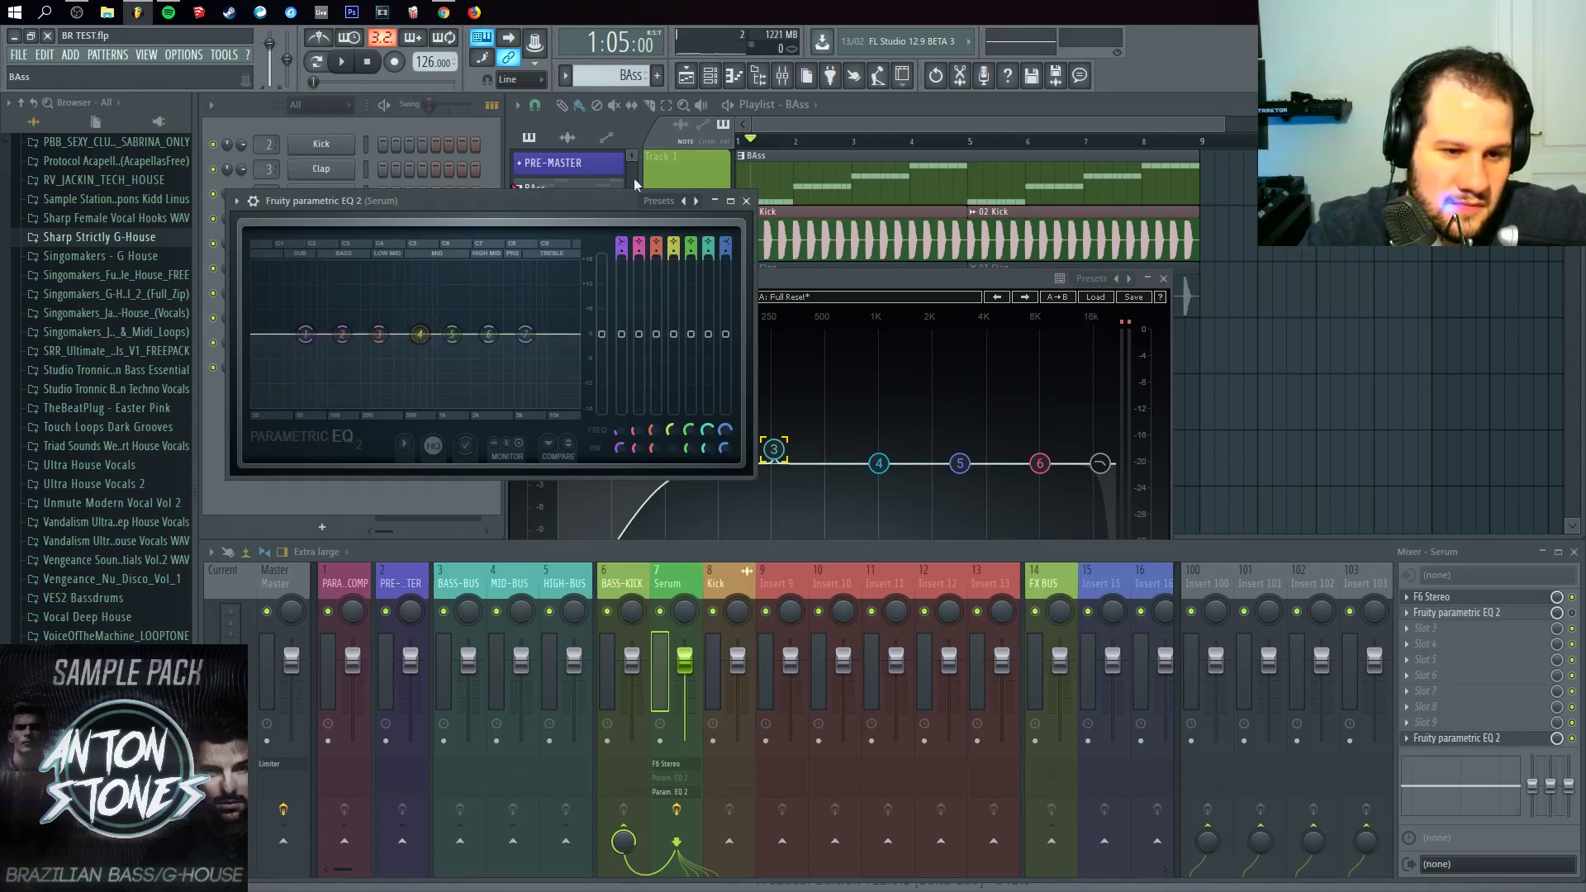
pyautogui.click(748, 200)
# Step: Shift the F6 Stereo window aside and raise band 3 to a gain of about 3.9 dB at 253 Hz
pyautogui.moveTo(823, 285); pyautogui.dragTo(876, 269)
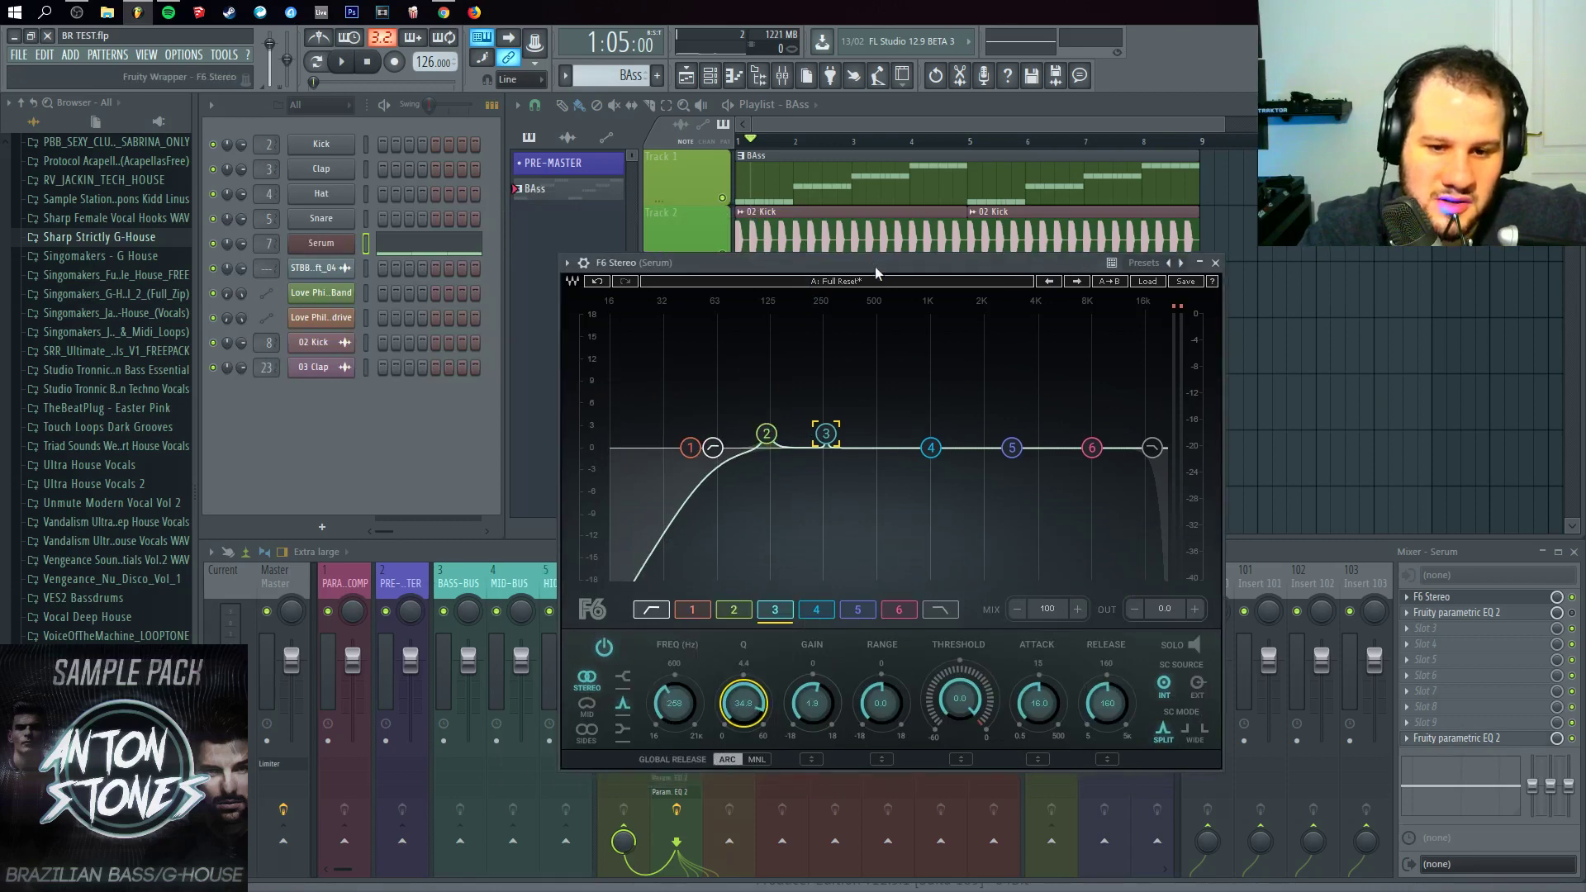
pyautogui.moveTo(825, 434)
pyautogui.mouseDown()
pyautogui.moveTo(826, 379)
pyautogui.moveTo(823, 417)
pyautogui.mouseUp()
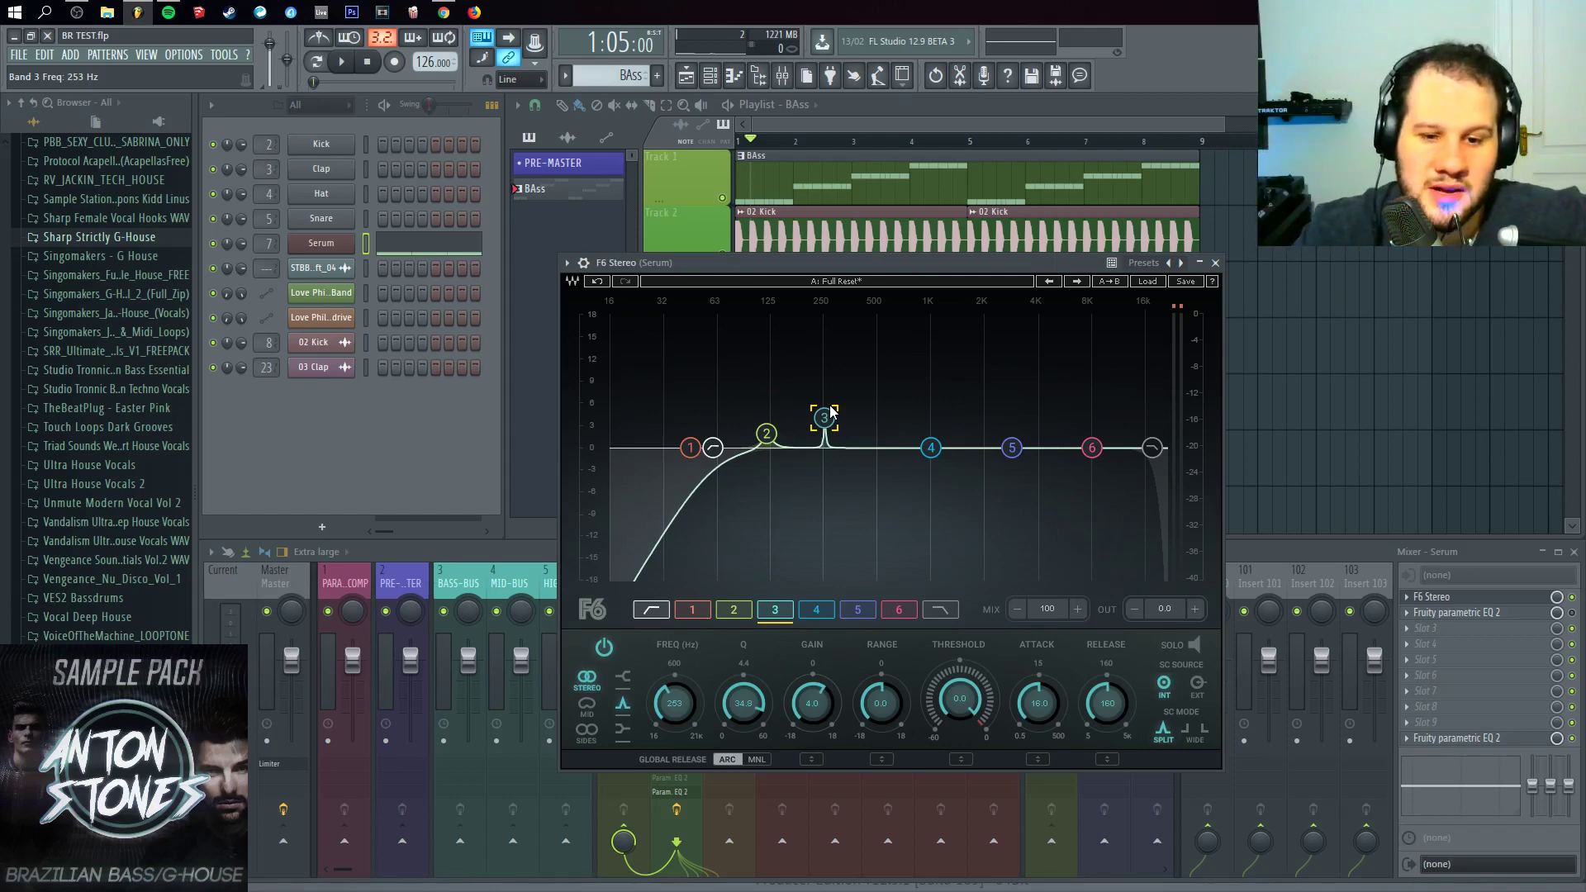
pyautogui.moveTo(825, 417)
pyautogui.mouseDown()
pyautogui.moveTo(848, 418)
pyautogui.moveTo(824, 419)
pyautogui.mouseUp()
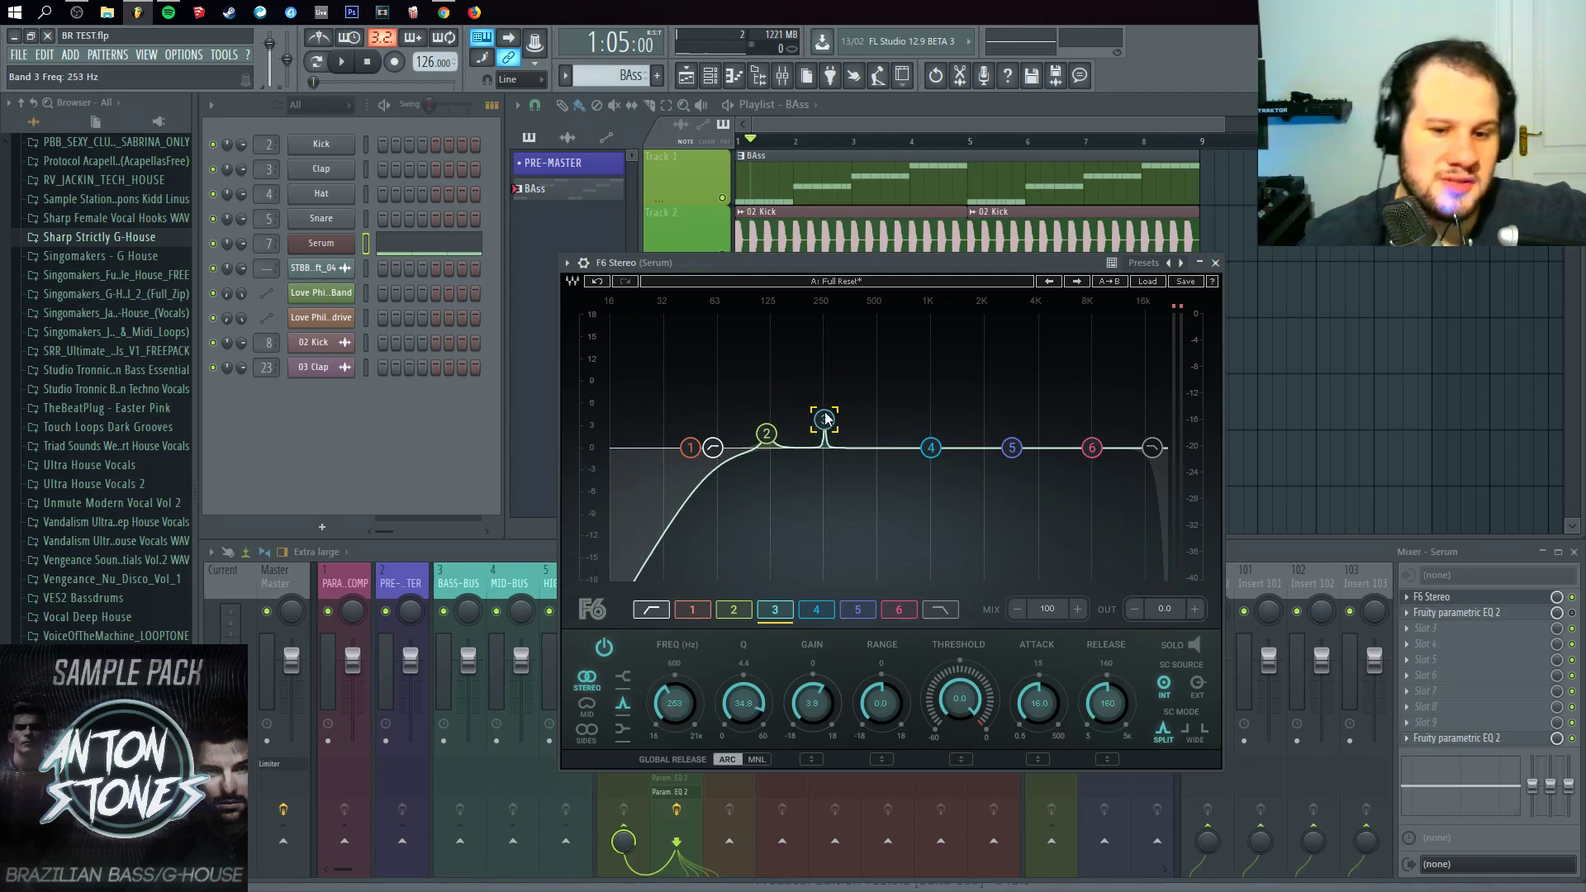
# Step: Broaden F6 band 3 to a much lower Q and set it to 284 Hz with a 2.0 dB gain while auditioning the bass
pyautogui.moveTo(824, 420); pyautogui.dragTo(841, 452)
pyautogui.press('space')
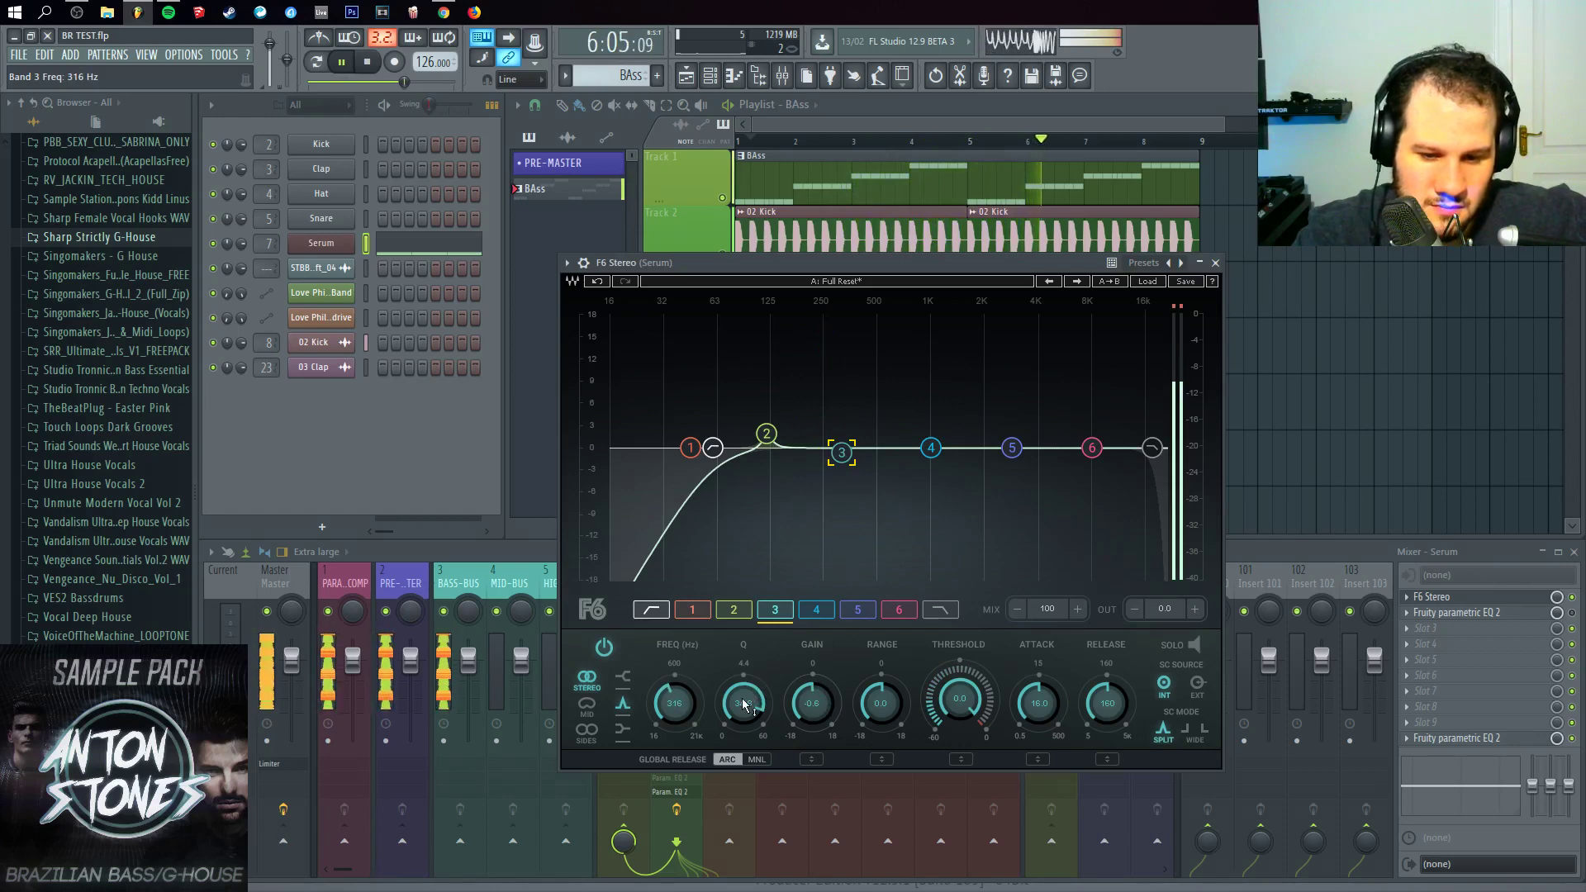
pyautogui.moveTo(746, 698); pyautogui.dragTo(746, 756)
pyautogui.moveTo(842, 451)
pyautogui.mouseDown()
pyautogui.moveTo(829, 368)
pyautogui.moveTo(839, 430)
pyautogui.moveTo(818, 431)
pyautogui.moveTo(832, 433)
pyautogui.mouseUp()
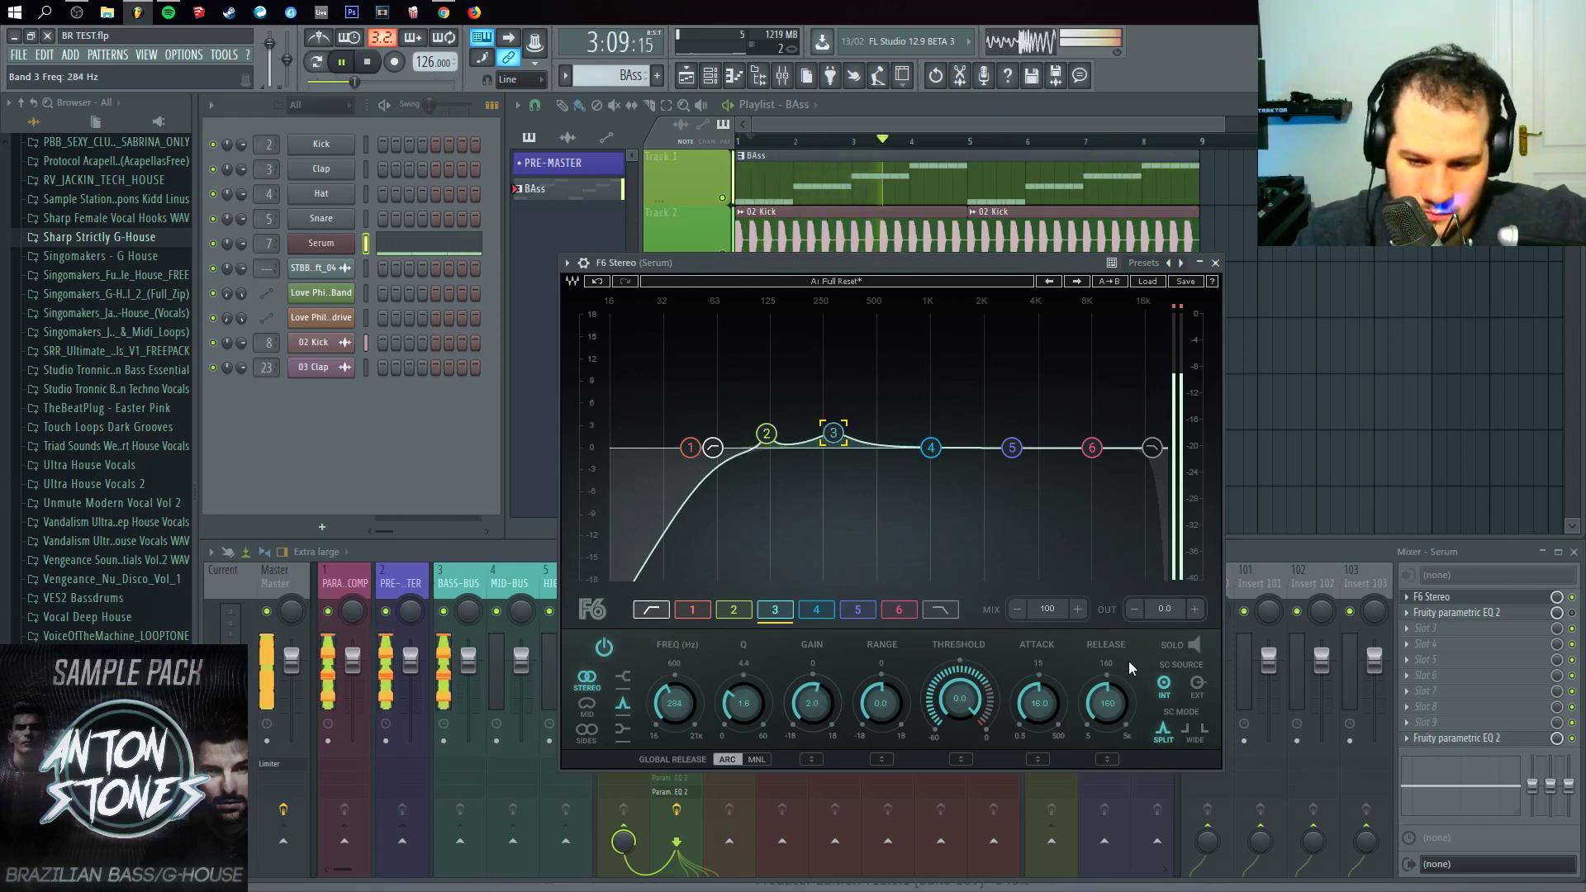
pyautogui.click(372, 63)
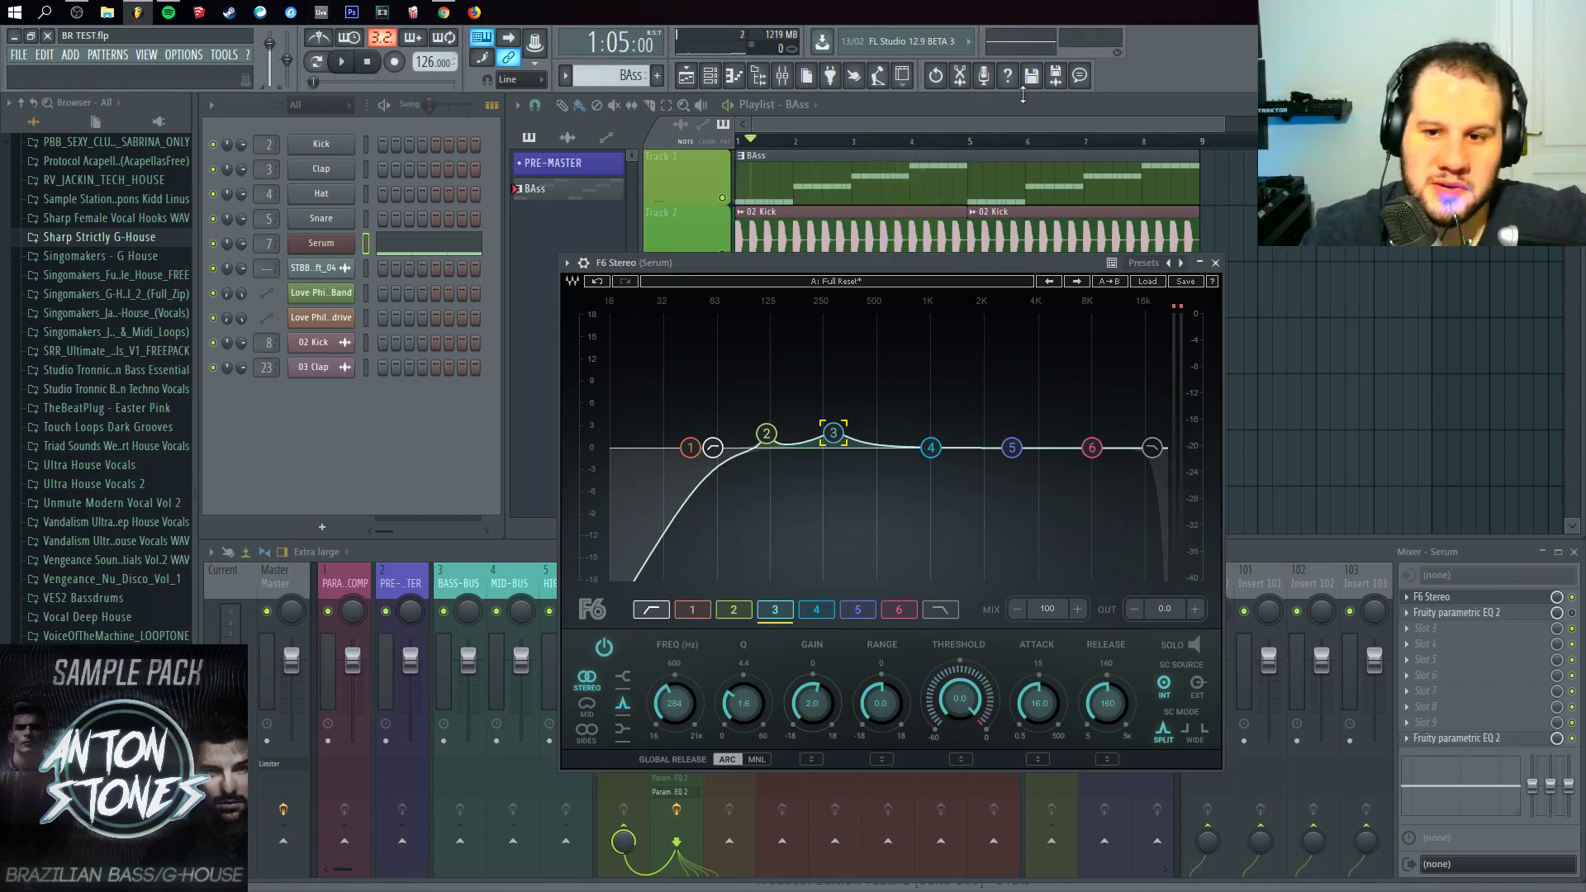
# Step: Move the F6 Stereo window clear of the playlist clips, leaving it expanded
pyautogui.click(1200, 263)
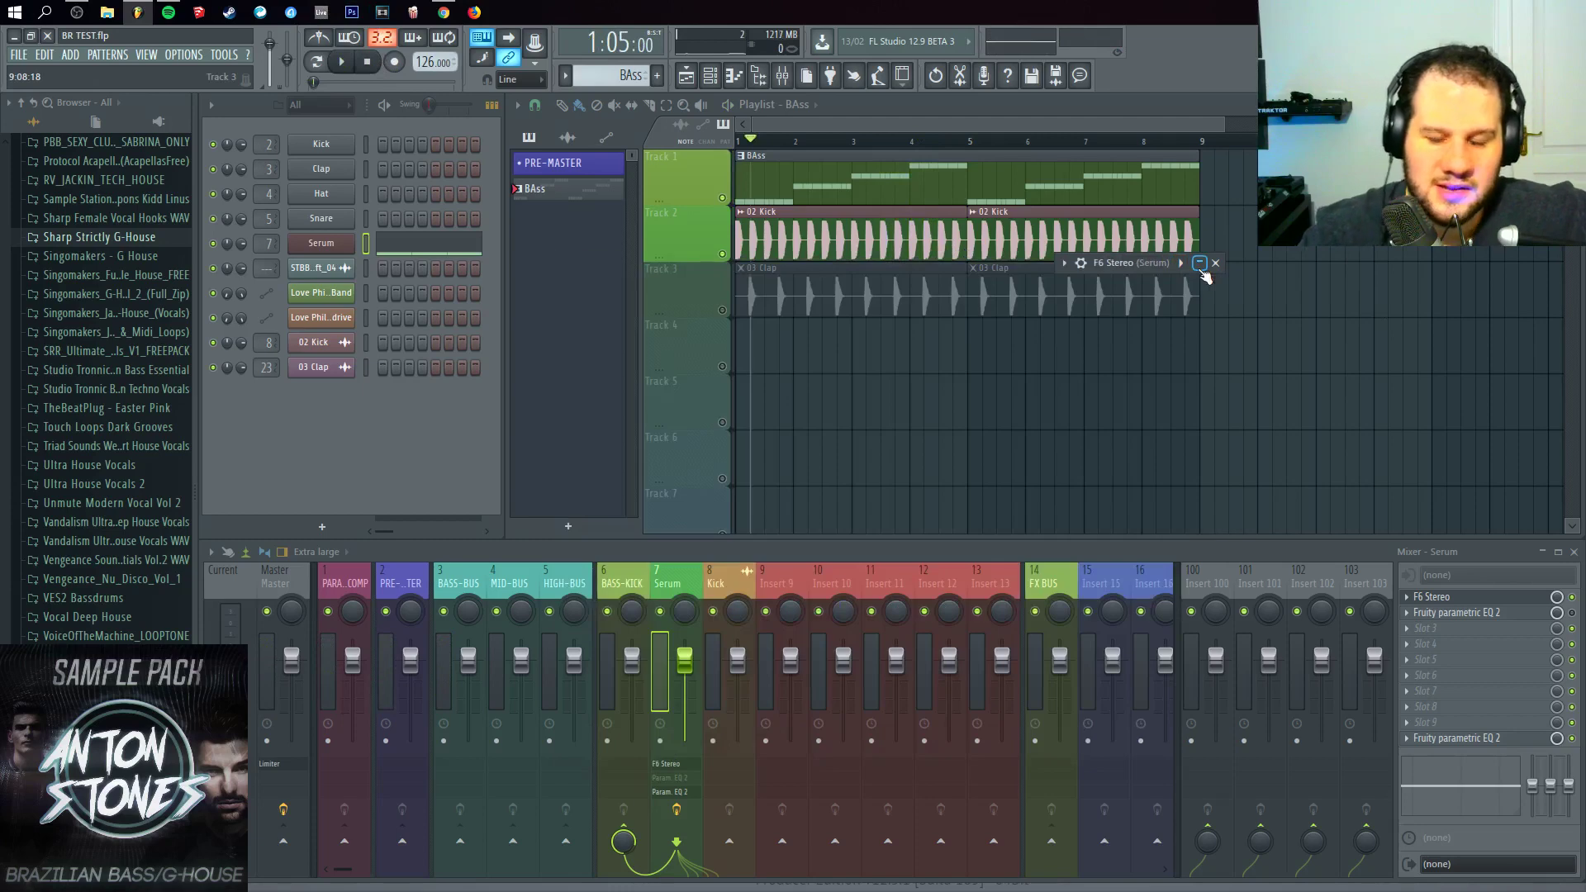
pyautogui.doubleClick(1118, 266)
pyautogui.moveTo(1119, 265); pyautogui.dragTo(293, 118)
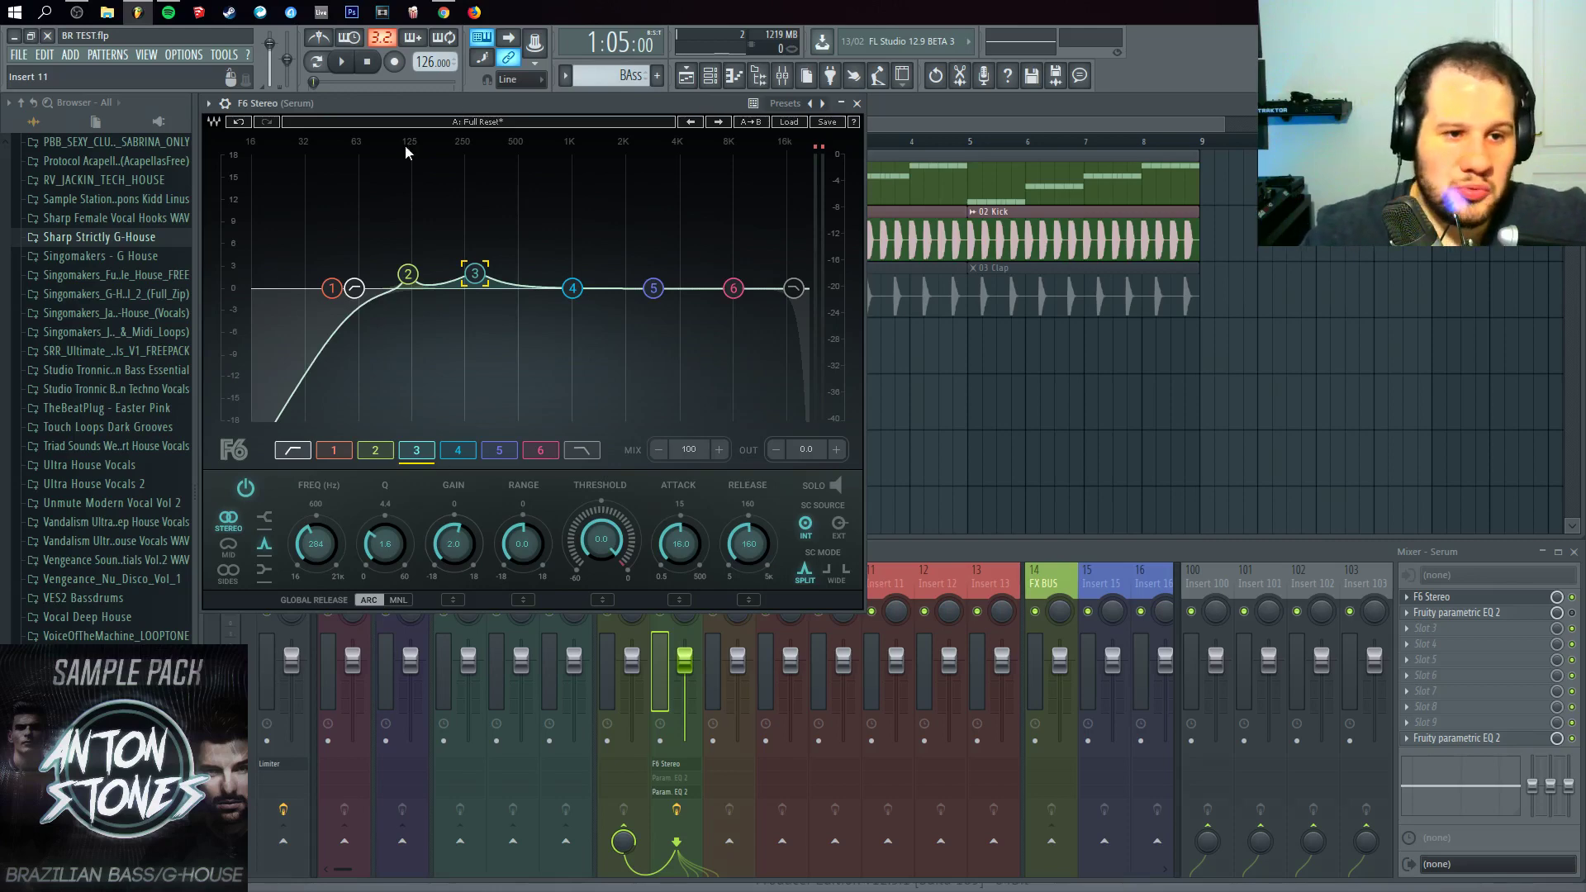
pyautogui.moveTo(413, 121); pyautogui.dragTo(551, 121)
# Step: Open Serum to review the BA Impact preset's effects rack, close it, and shift the F6 Stereo window back
pyautogui.click(321, 242)
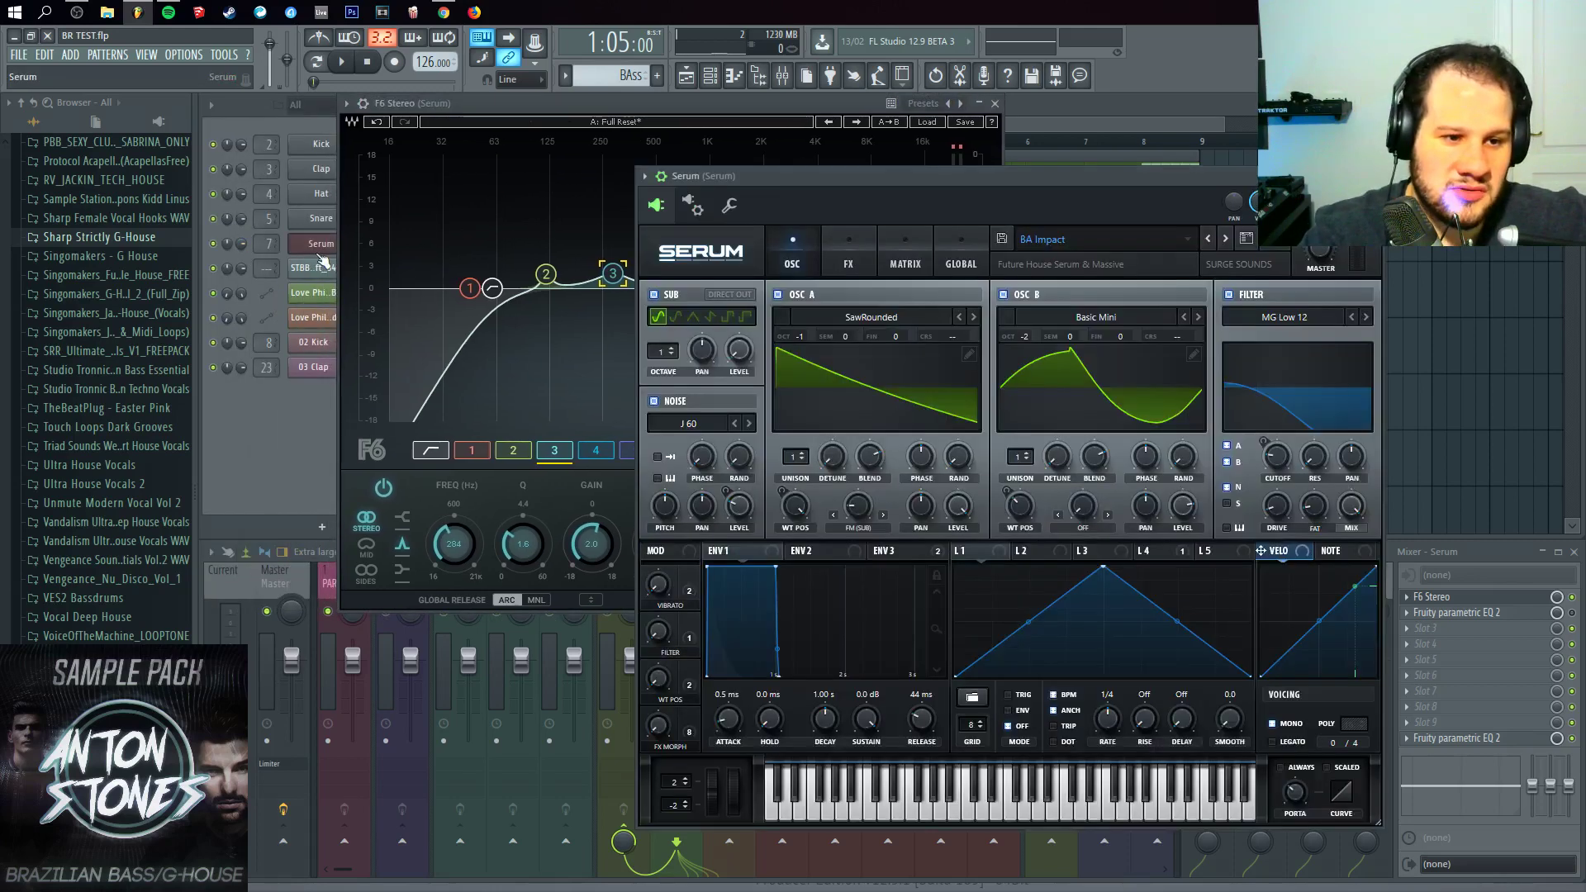
pyautogui.click(843, 252)
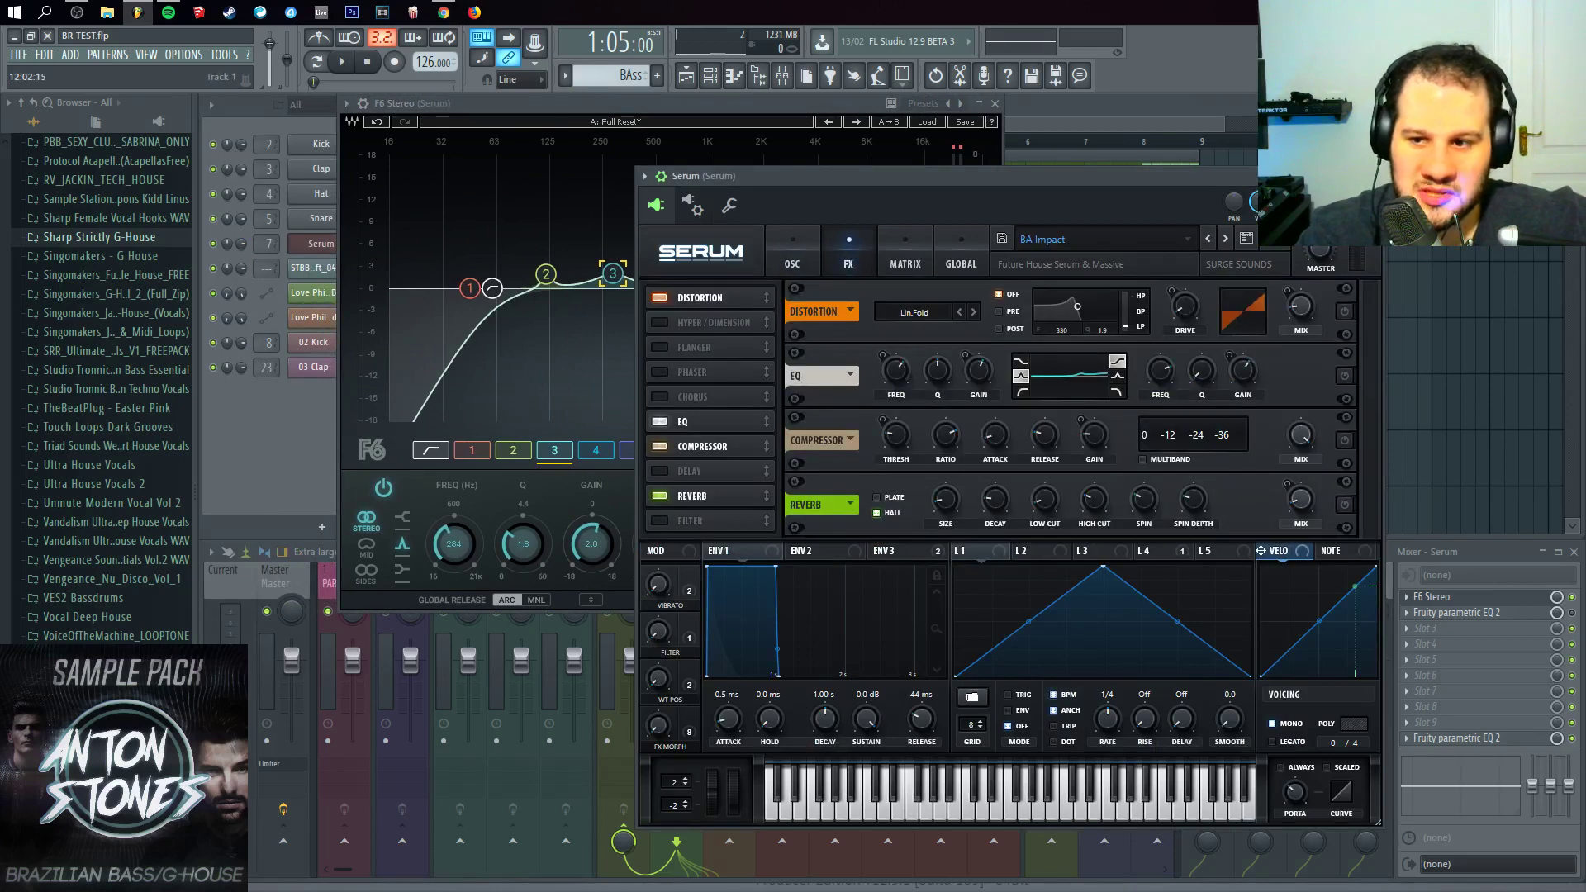
pyautogui.click(1374, 176)
pyautogui.moveTo(747, 118); pyautogui.dragTo(613, 121)
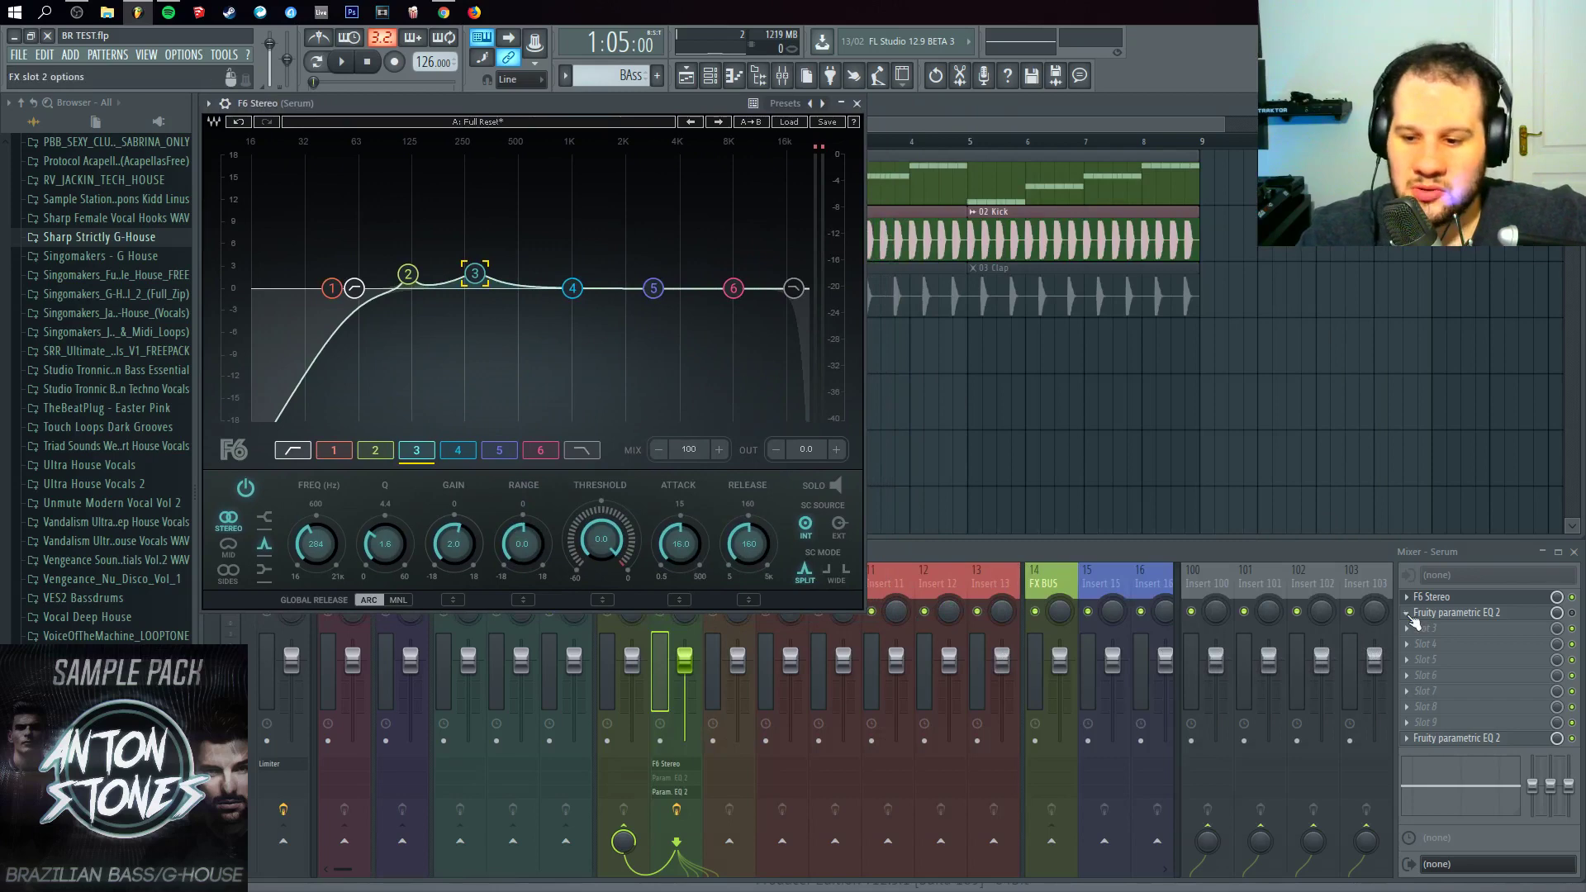
# Step: Replace the Fruity Parametric EQ 2 in the Serum track's second slot with SAUSAGE FATTENER and move its window above the mixer
pyautogui.rightClick(1450, 612)
pyautogui.moveTo(1451, 512)
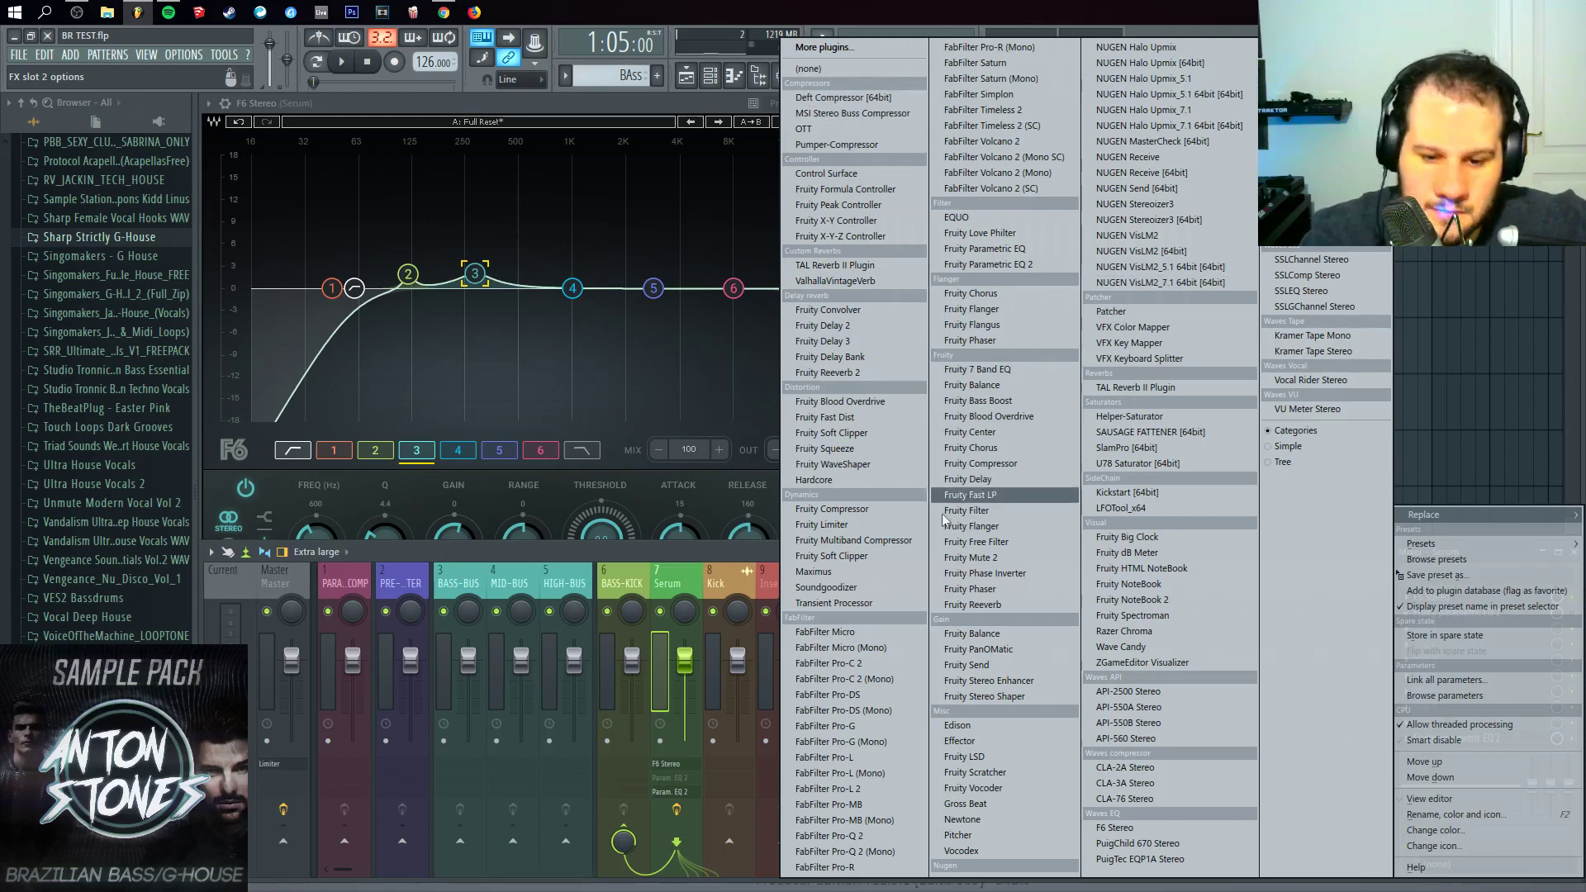
pyautogui.click(1155, 432)
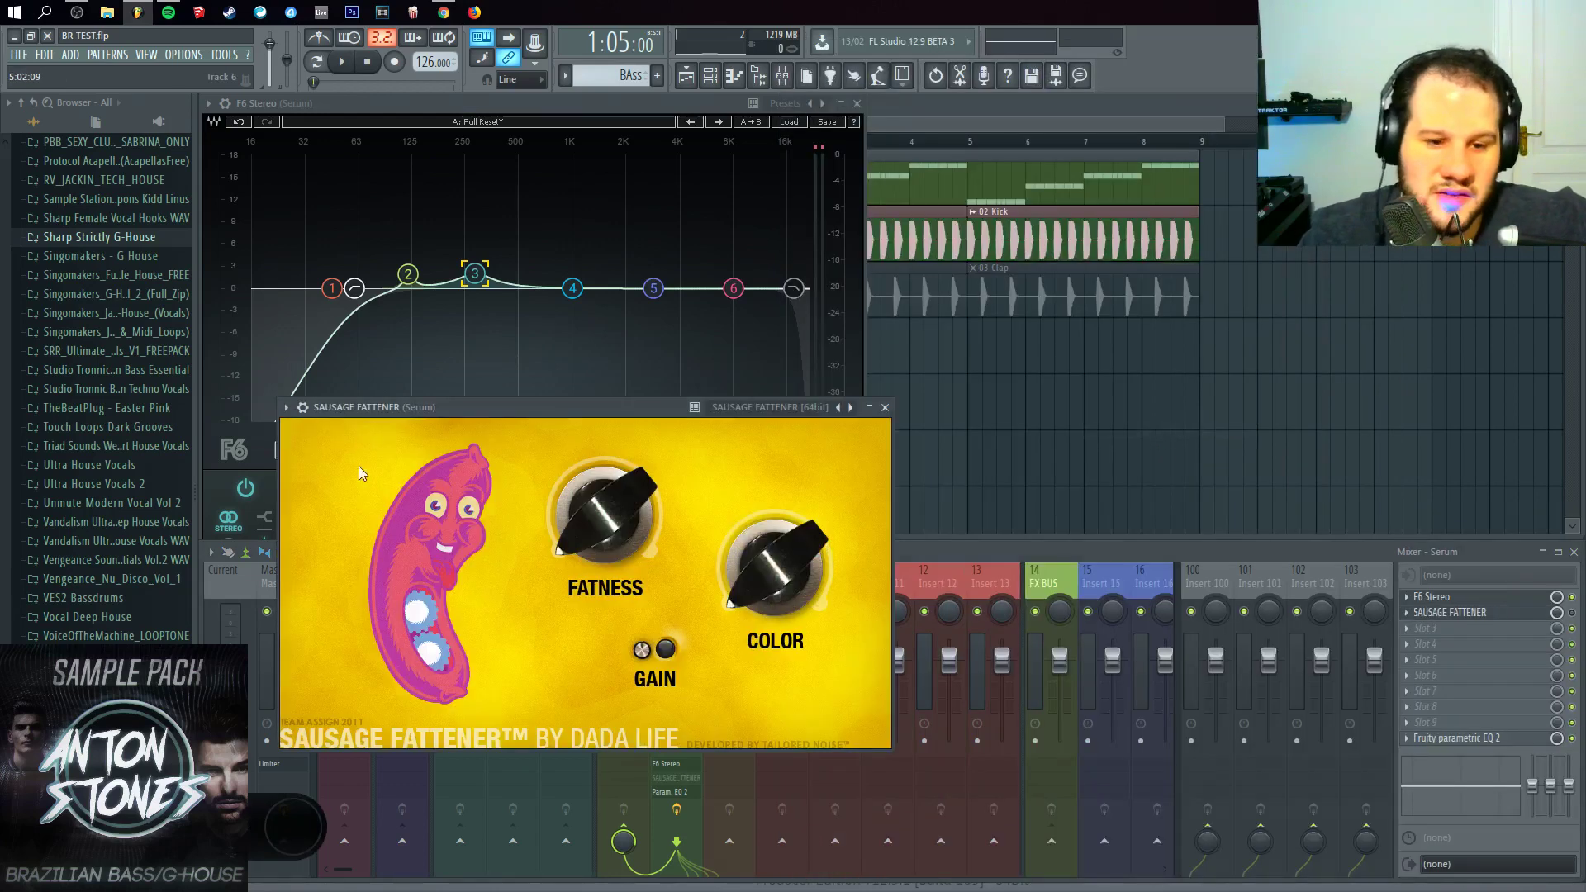
pyautogui.moveTo(494, 404); pyautogui.dragTo(822, 195)
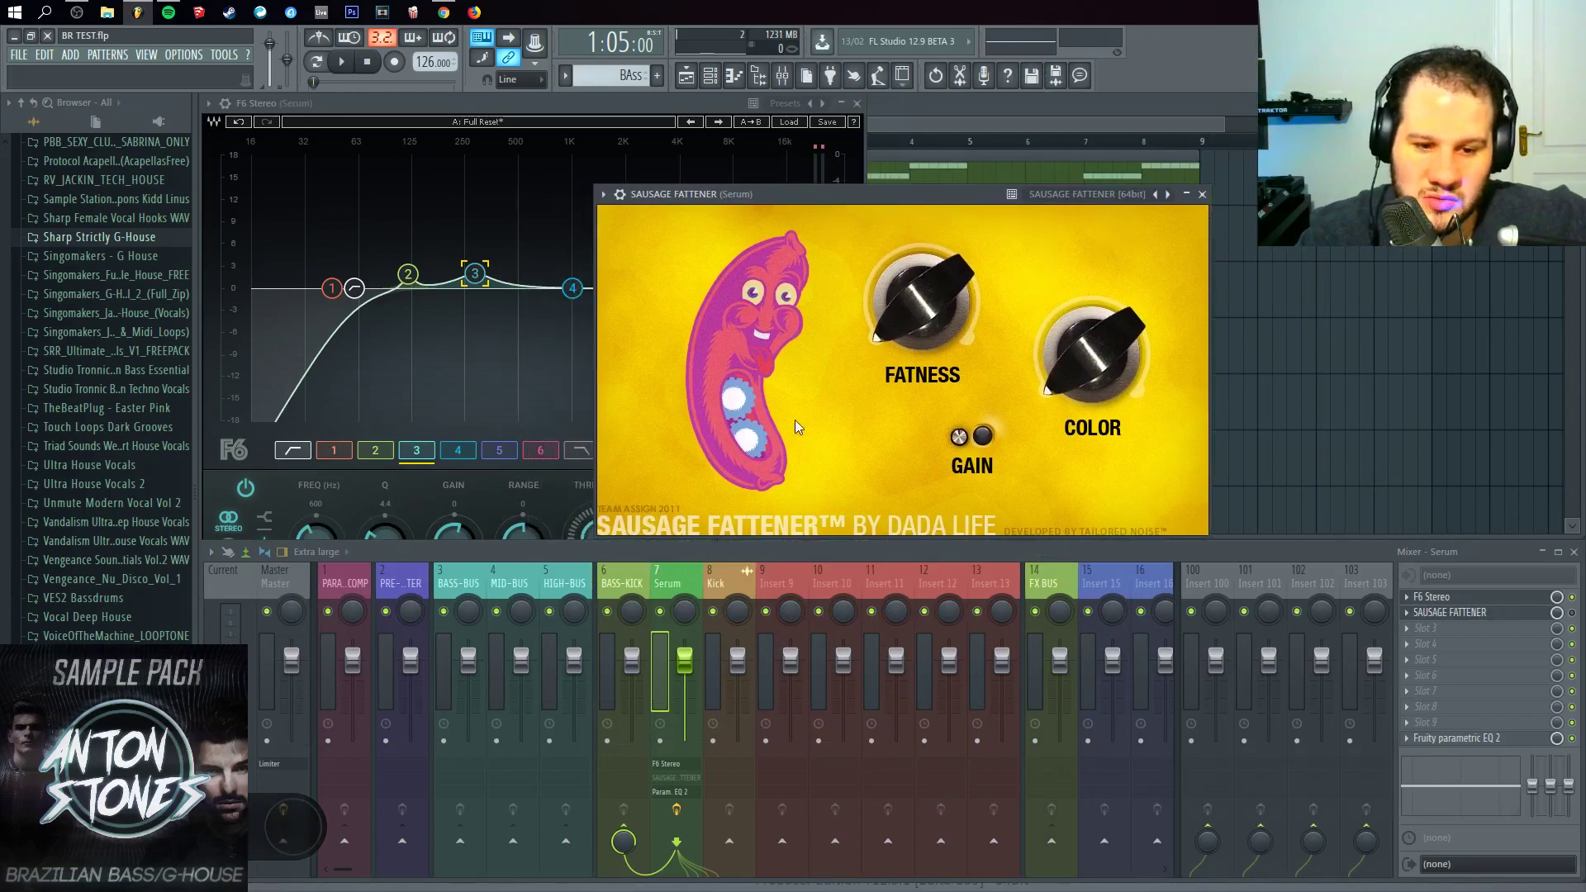
# Step: Play the loop, set Sausage Fattener's Fatness to 17% and Color to 3%, and enable its slot
pyautogui.moveTo(899, 345); pyautogui.dragTo(914, 454)
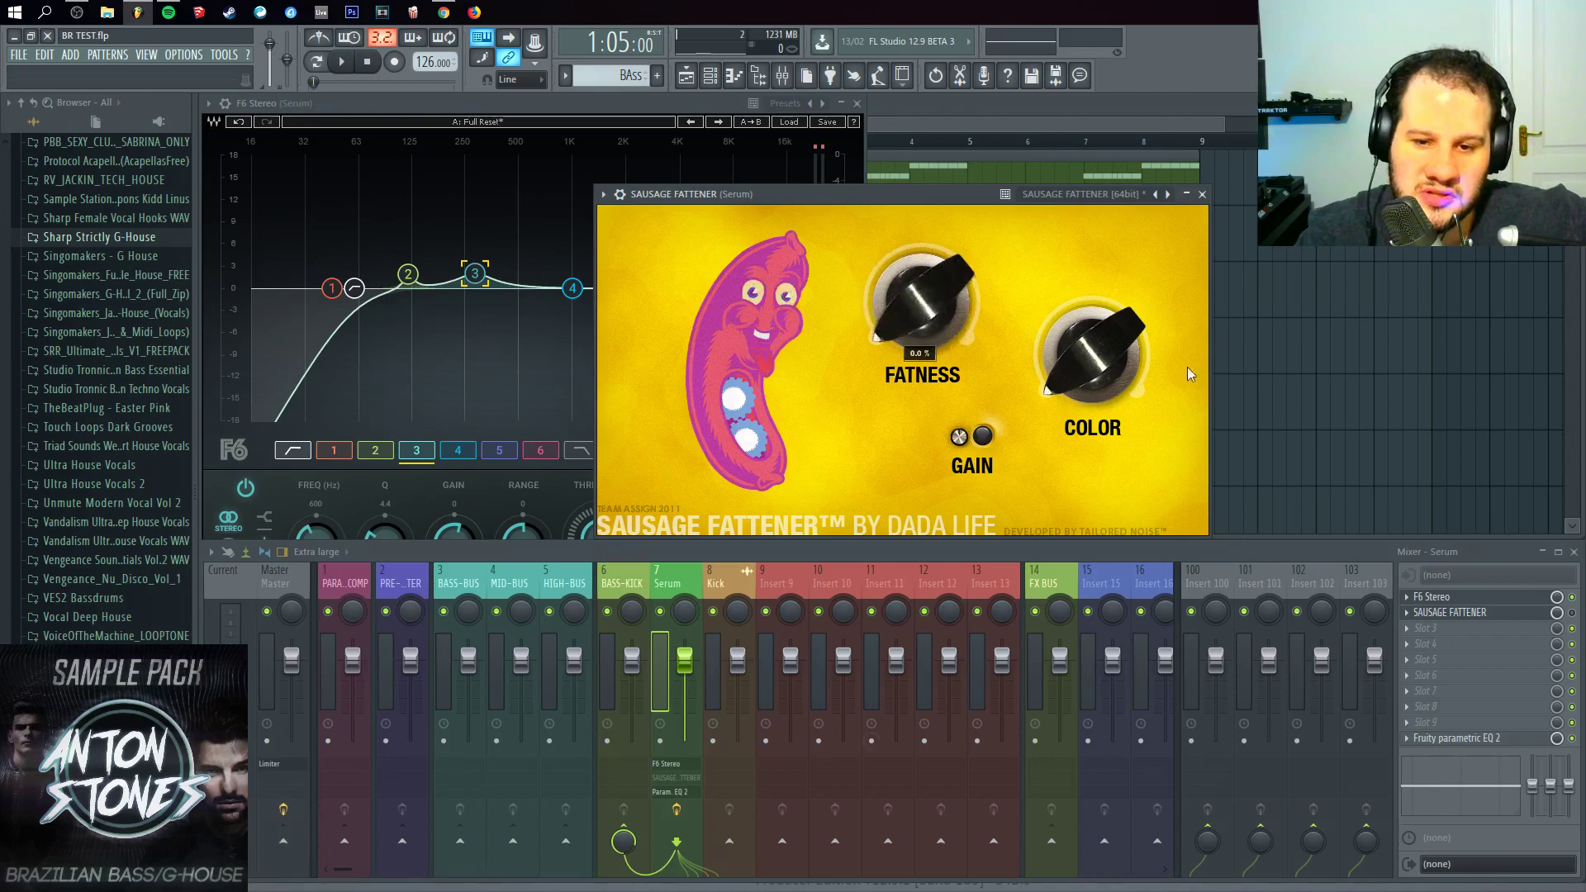
pyautogui.moveTo(1106, 363); pyautogui.dragTo(999, 534)
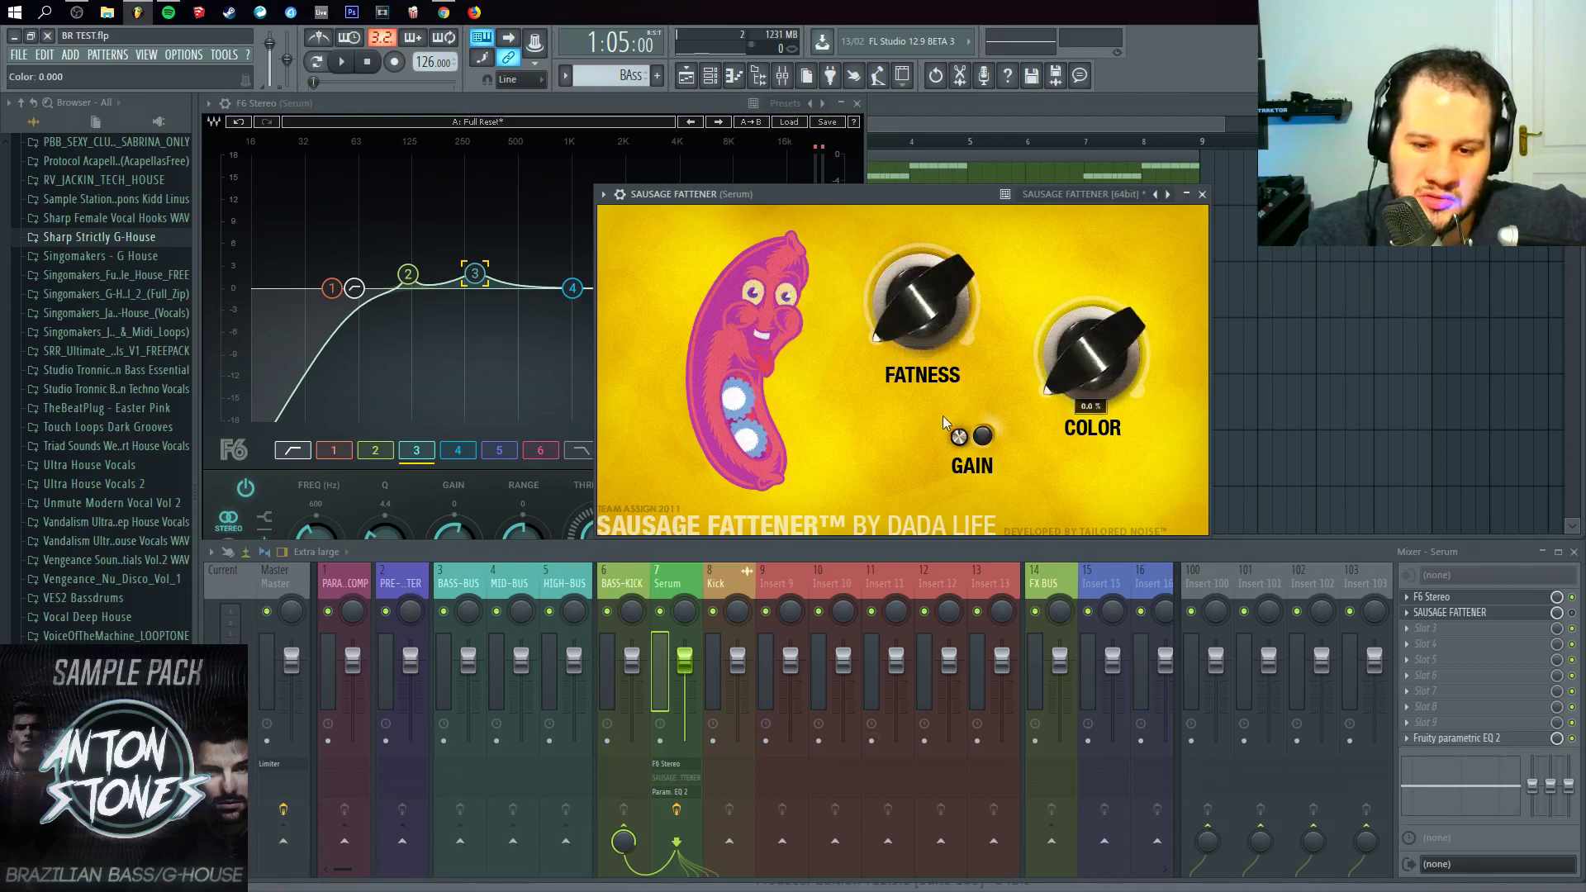
pyautogui.click(342, 62)
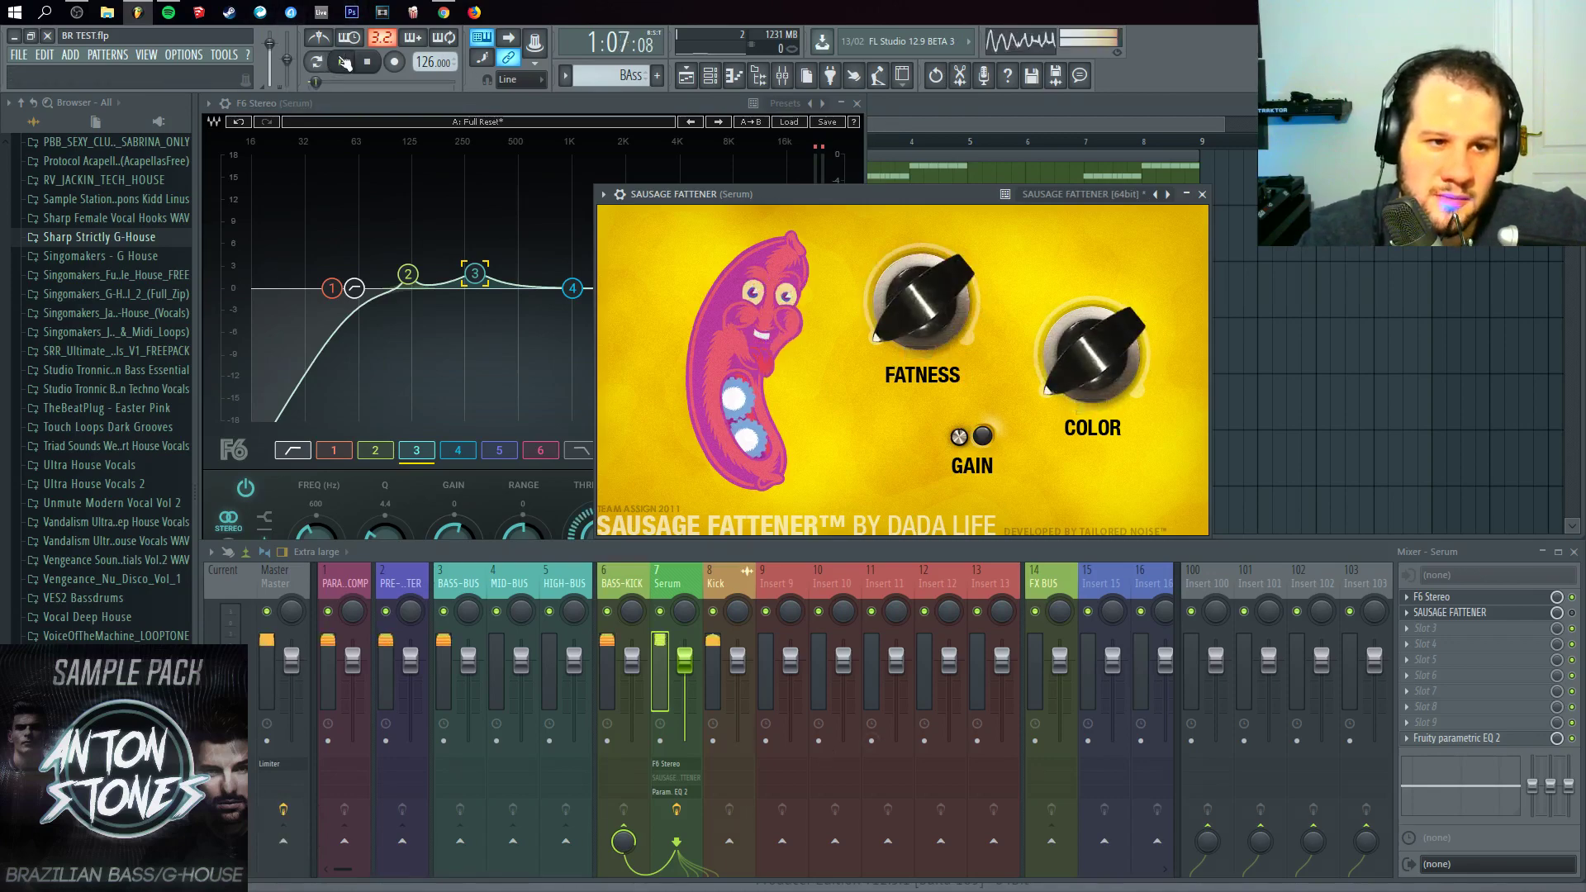
pyautogui.moveTo(880, 330); pyautogui.dragTo(874, 264)
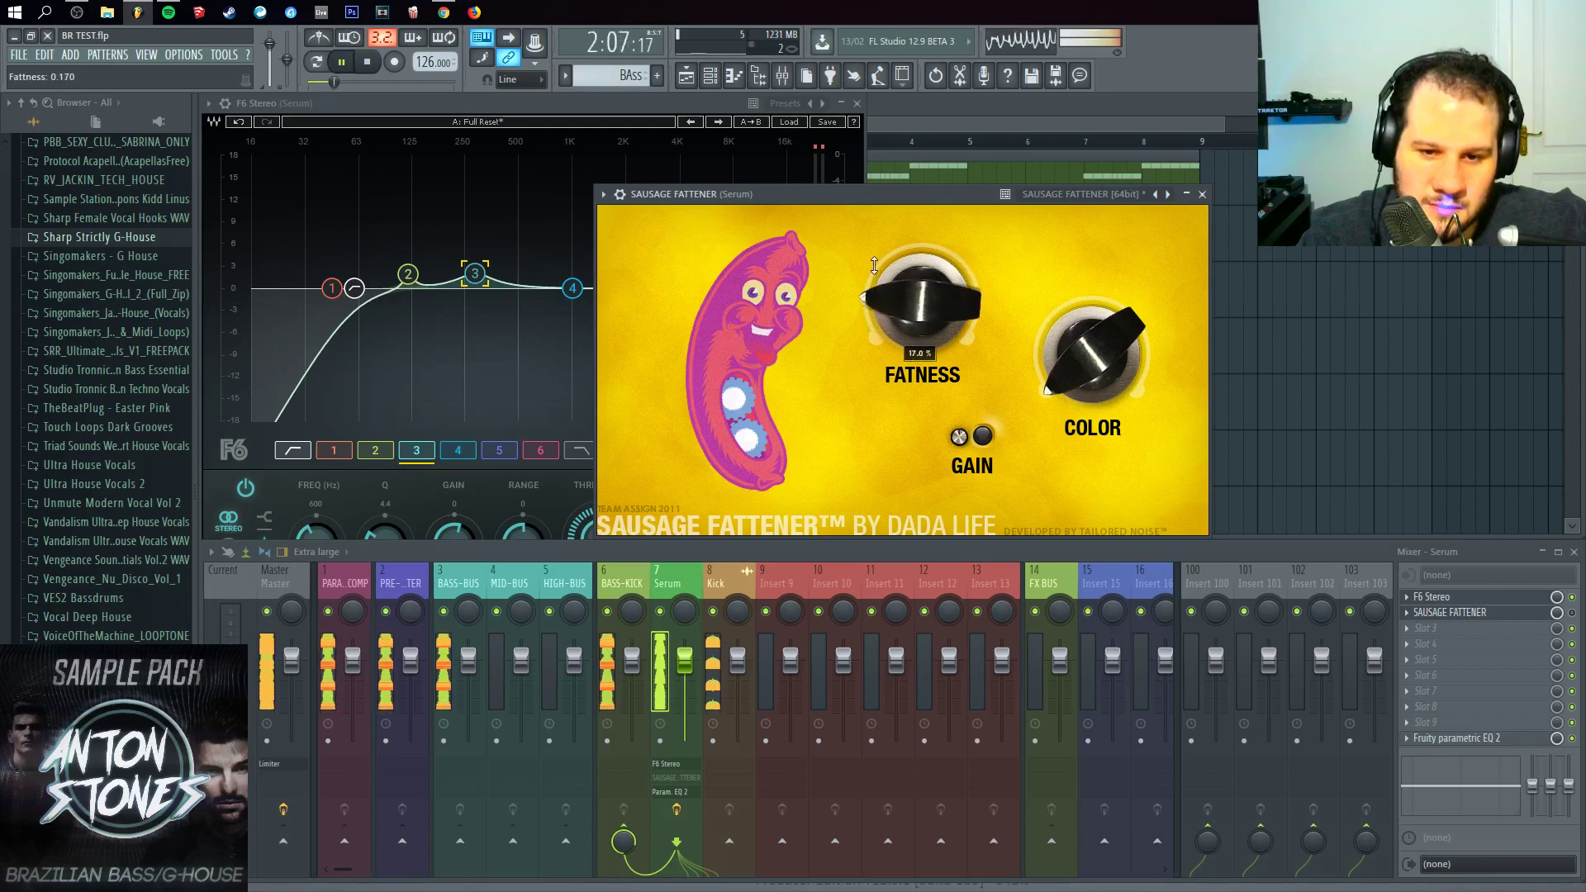
pyautogui.moveTo(1055, 370); pyautogui.dragTo(1053, 358)
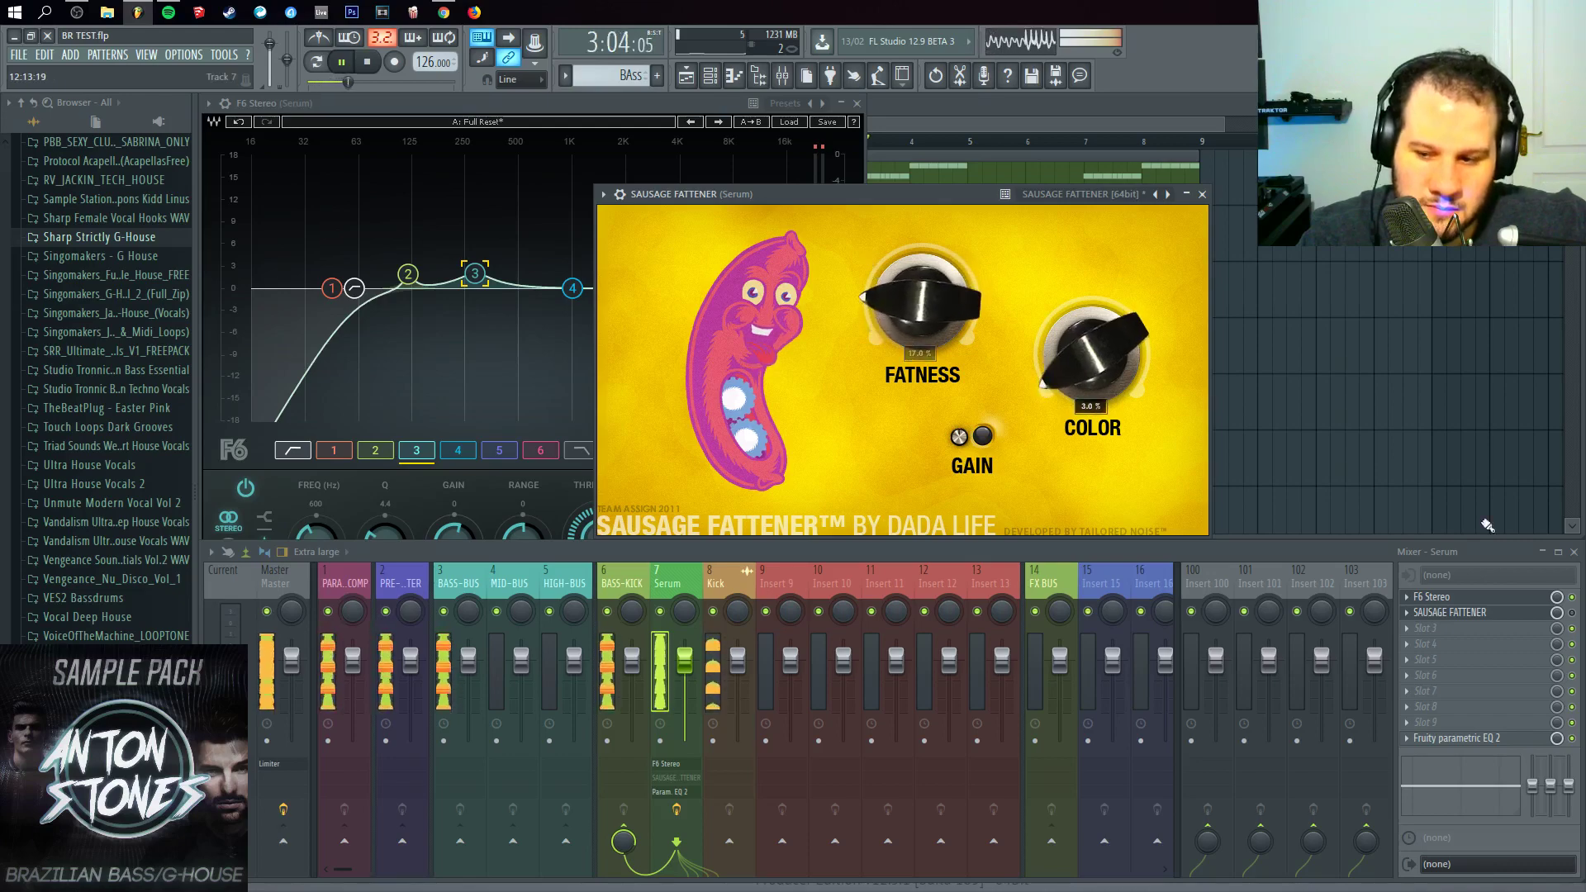
pyautogui.click(1573, 613)
pyautogui.click(1573, 613)
# Step: Set Sausage Fattener's Fatness to 21%, raise Color considerably, and lower Gain to about -1.0 dB before stopping playback
pyautogui.moveTo(883, 308)
pyautogui.mouseDown()
pyautogui.moveTo(900, 424)
pyautogui.moveTo(870, 262)
pyautogui.moveTo(872, 366)
pyautogui.moveTo(868, 304)
pyautogui.mouseUp()
pyautogui.moveTo(1064, 388); pyautogui.dragTo(1123, 105)
pyautogui.moveTo(1118, 131); pyautogui.dragTo(1033, 328)
pyautogui.moveTo(958, 433); pyautogui.dragTo(858, 501)
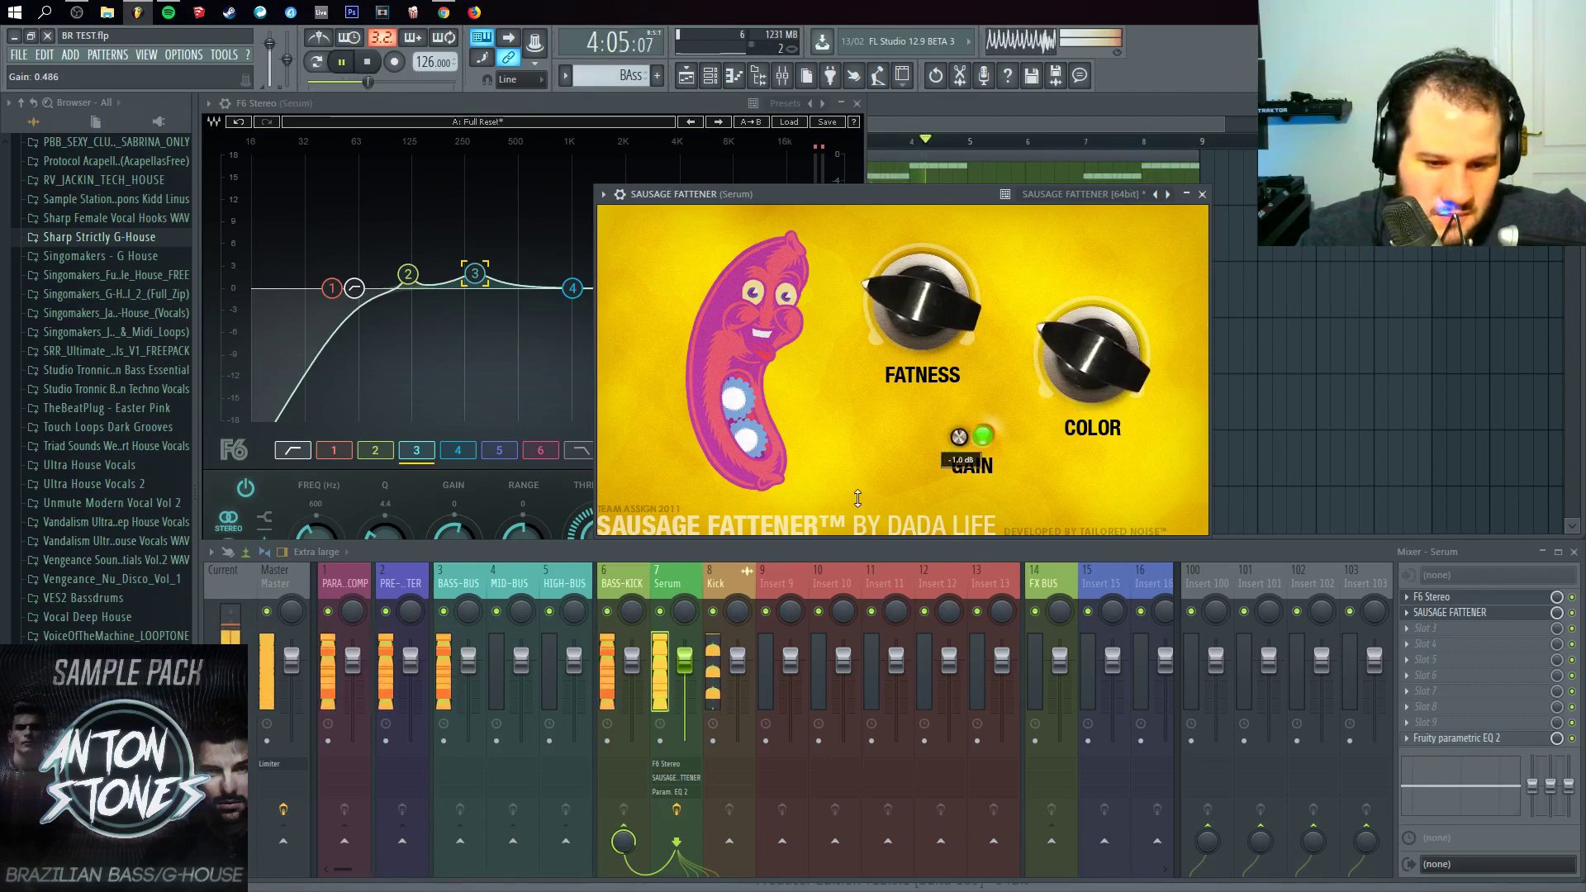
pyautogui.click(368, 64)
# Step: Lower Sausage Fattener's Gain to about -2.5 dB, reduce Color to about 23%, and audition the loop
pyautogui.scroll(-1, 903, 282)
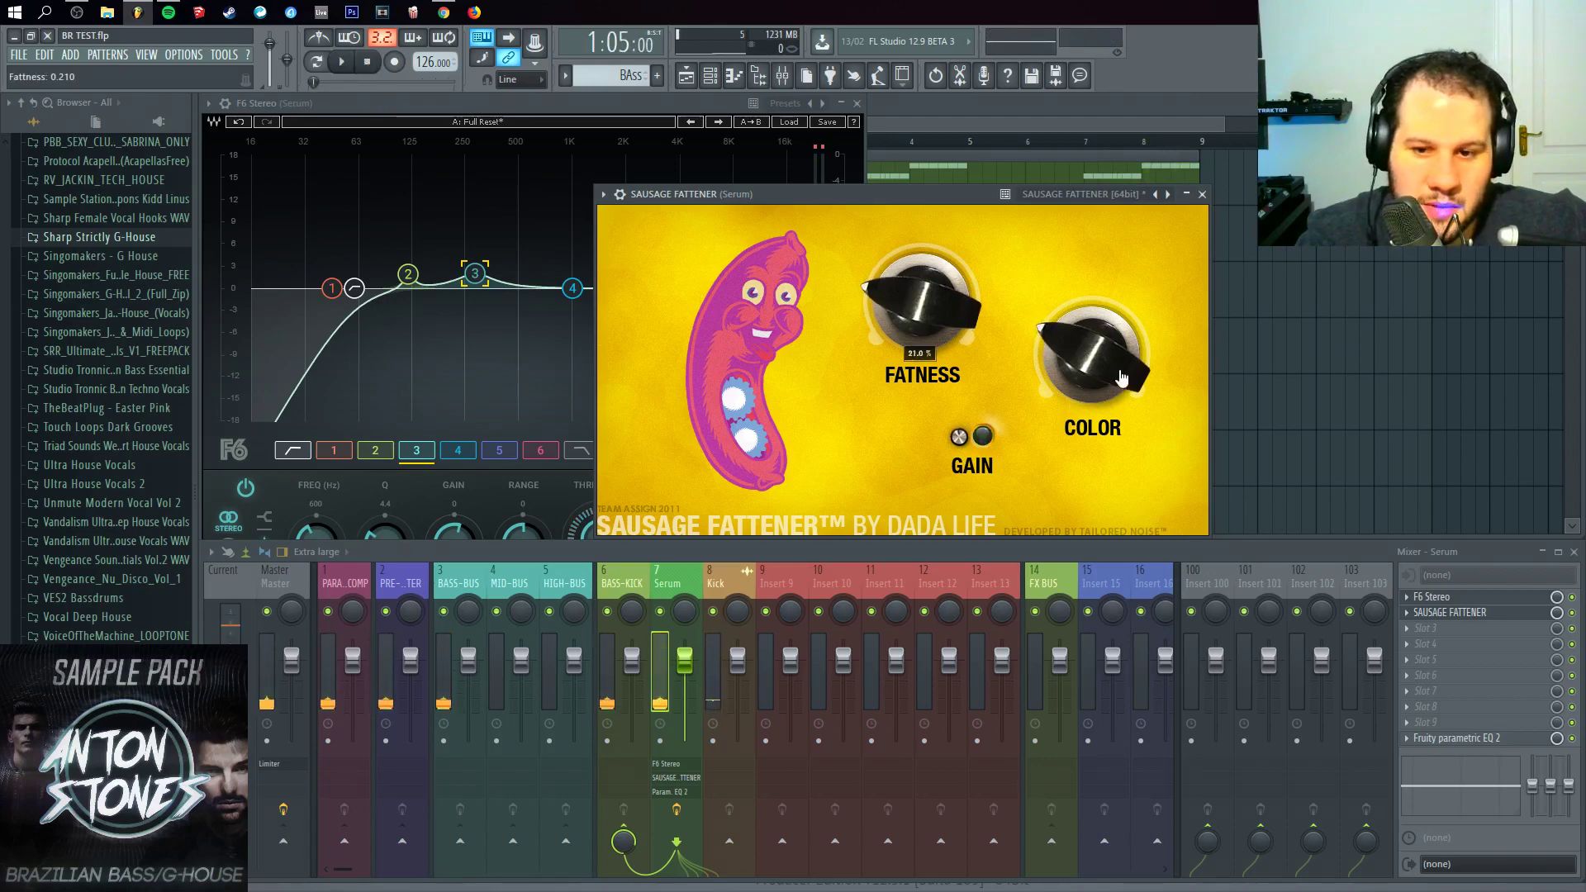
pyautogui.moveTo(956, 438); pyautogui.dragTo(954, 443)
pyautogui.scroll(-2, 1082, 355)
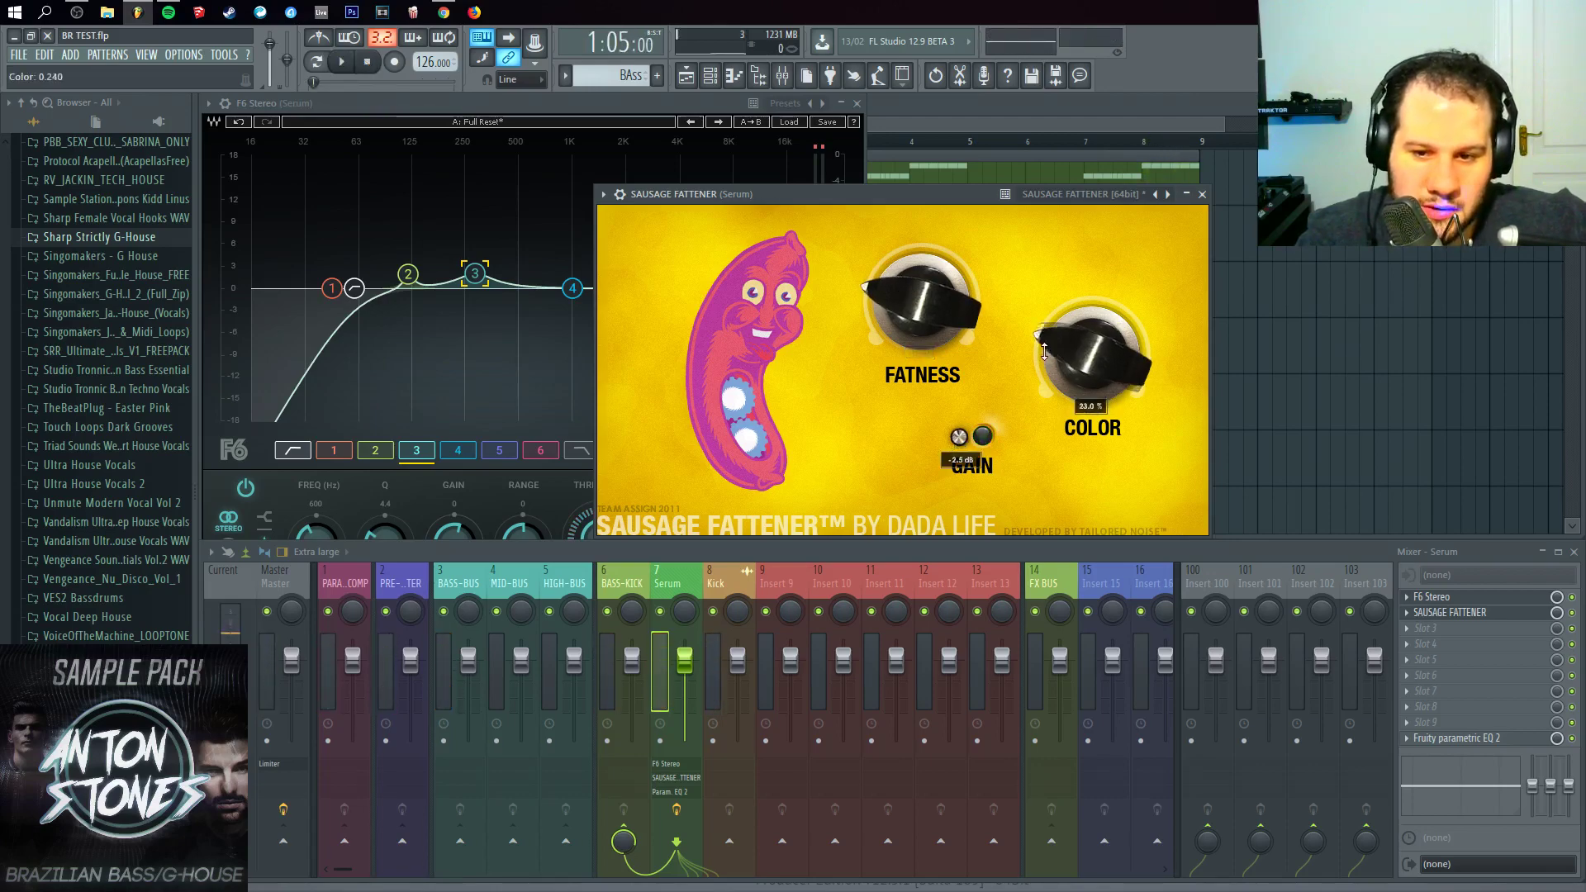
pyautogui.click(344, 63)
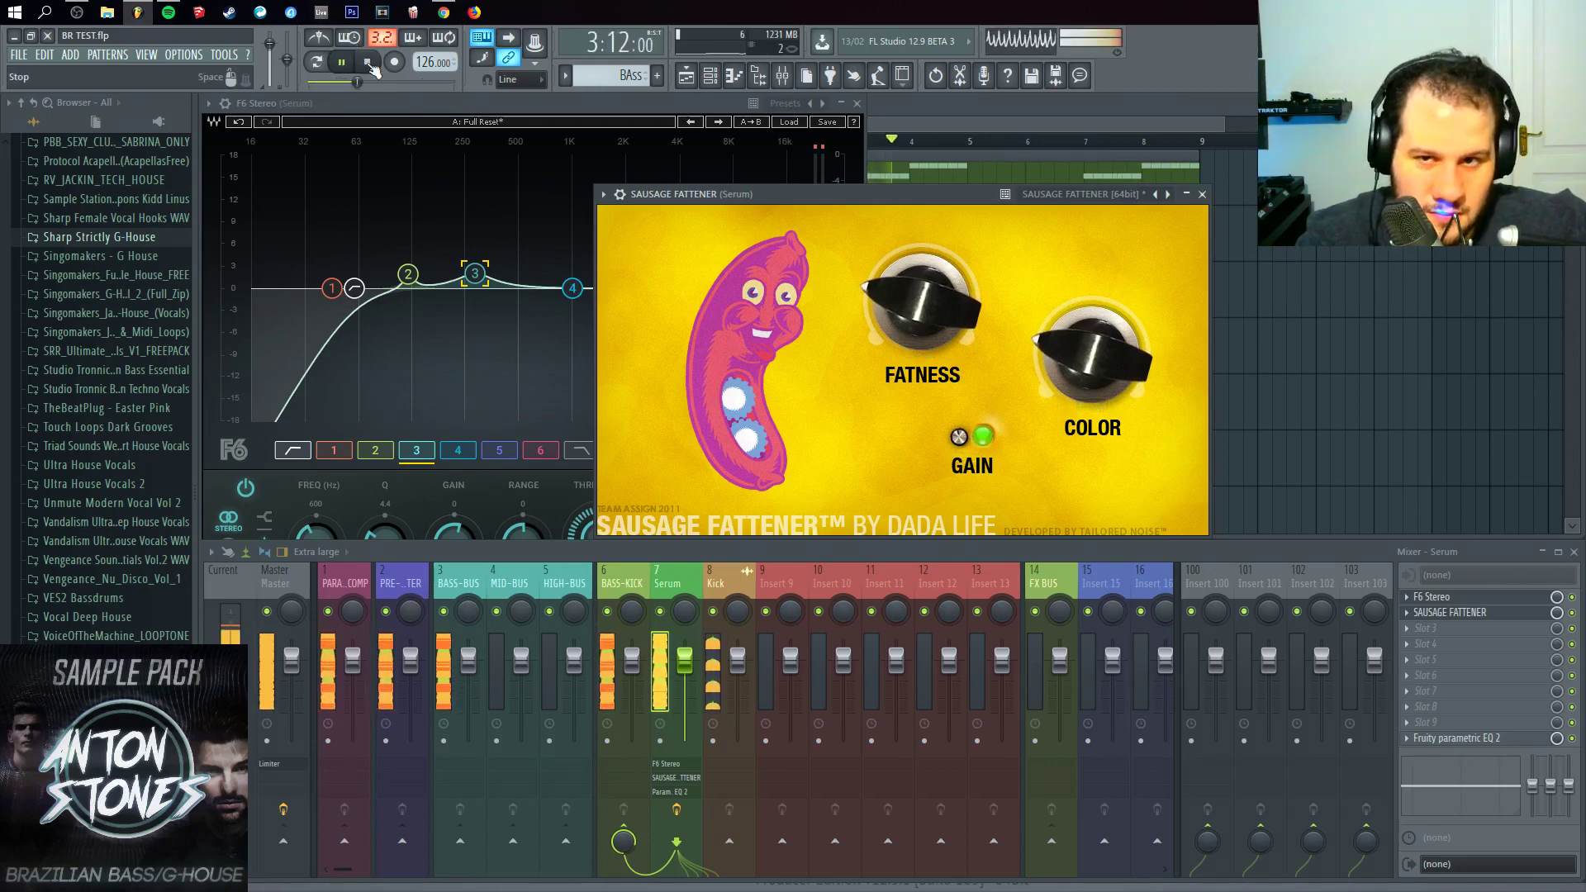
pyautogui.click(369, 66)
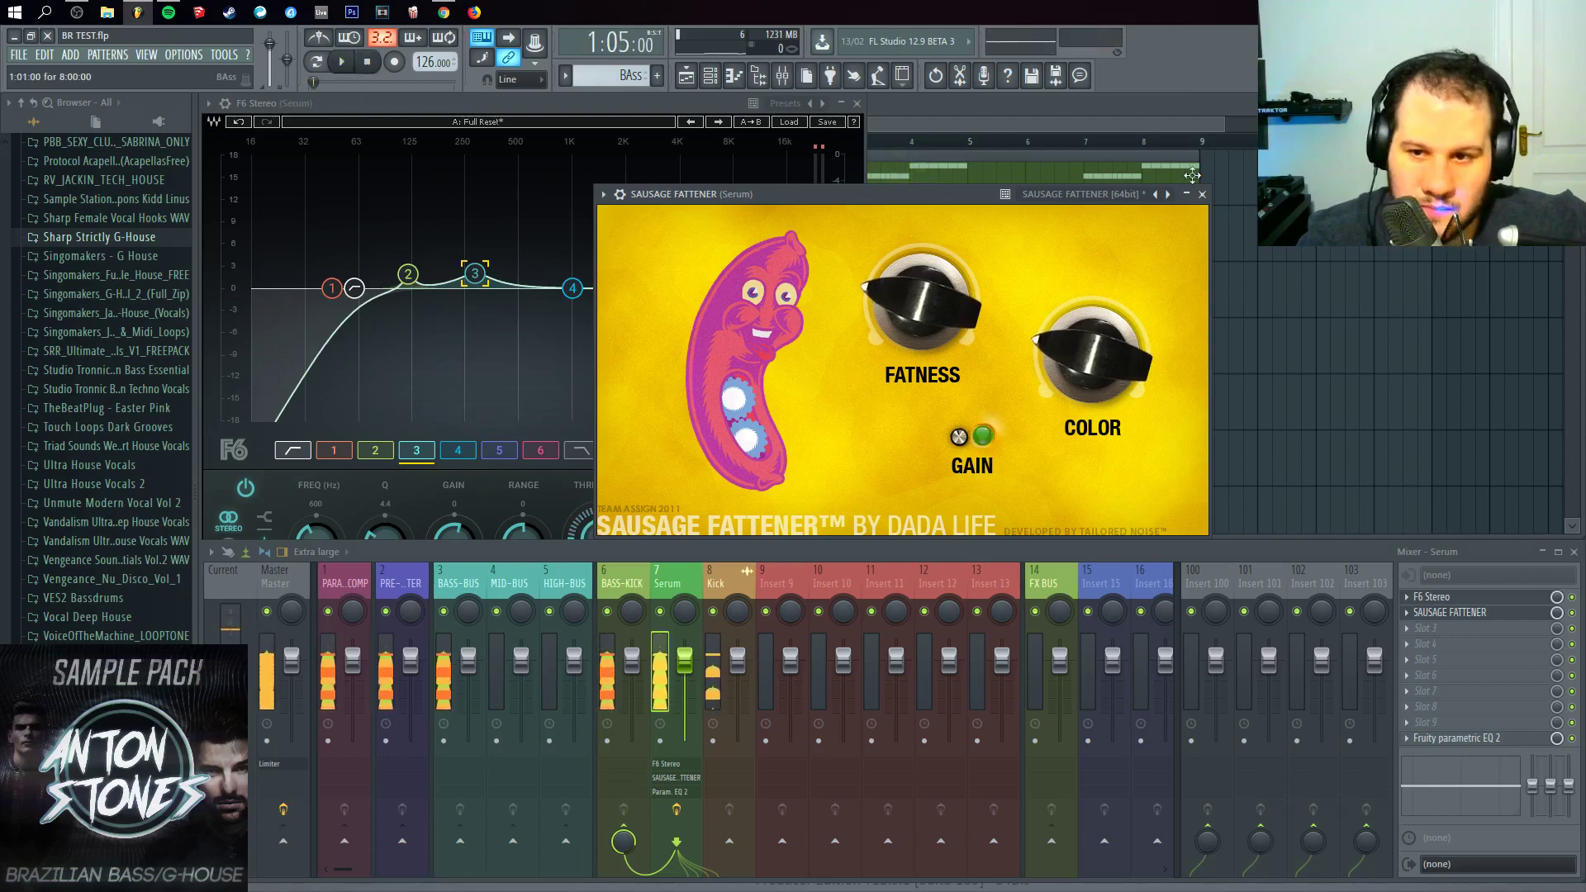
# Step: Arrange the plugin windows so that Sausage Fattener sits over the F6 Stereo window
pyautogui.click(1466, 593)
pyautogui.click(1462, 612)
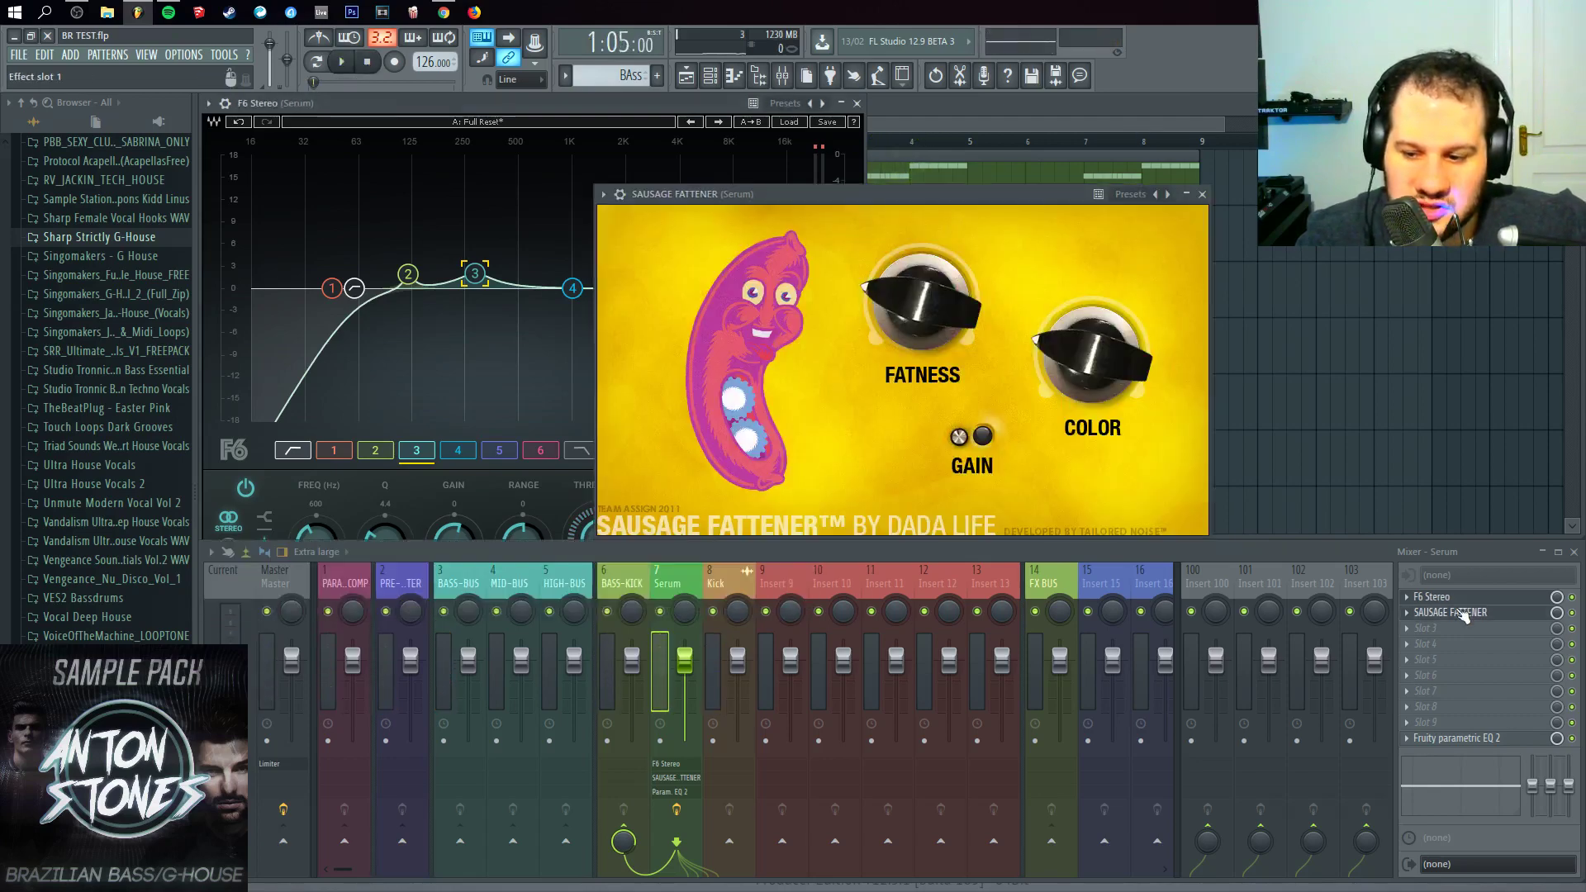
pyautogui.moveTo(747, 202); pyautogui.dragTo(440, 131)
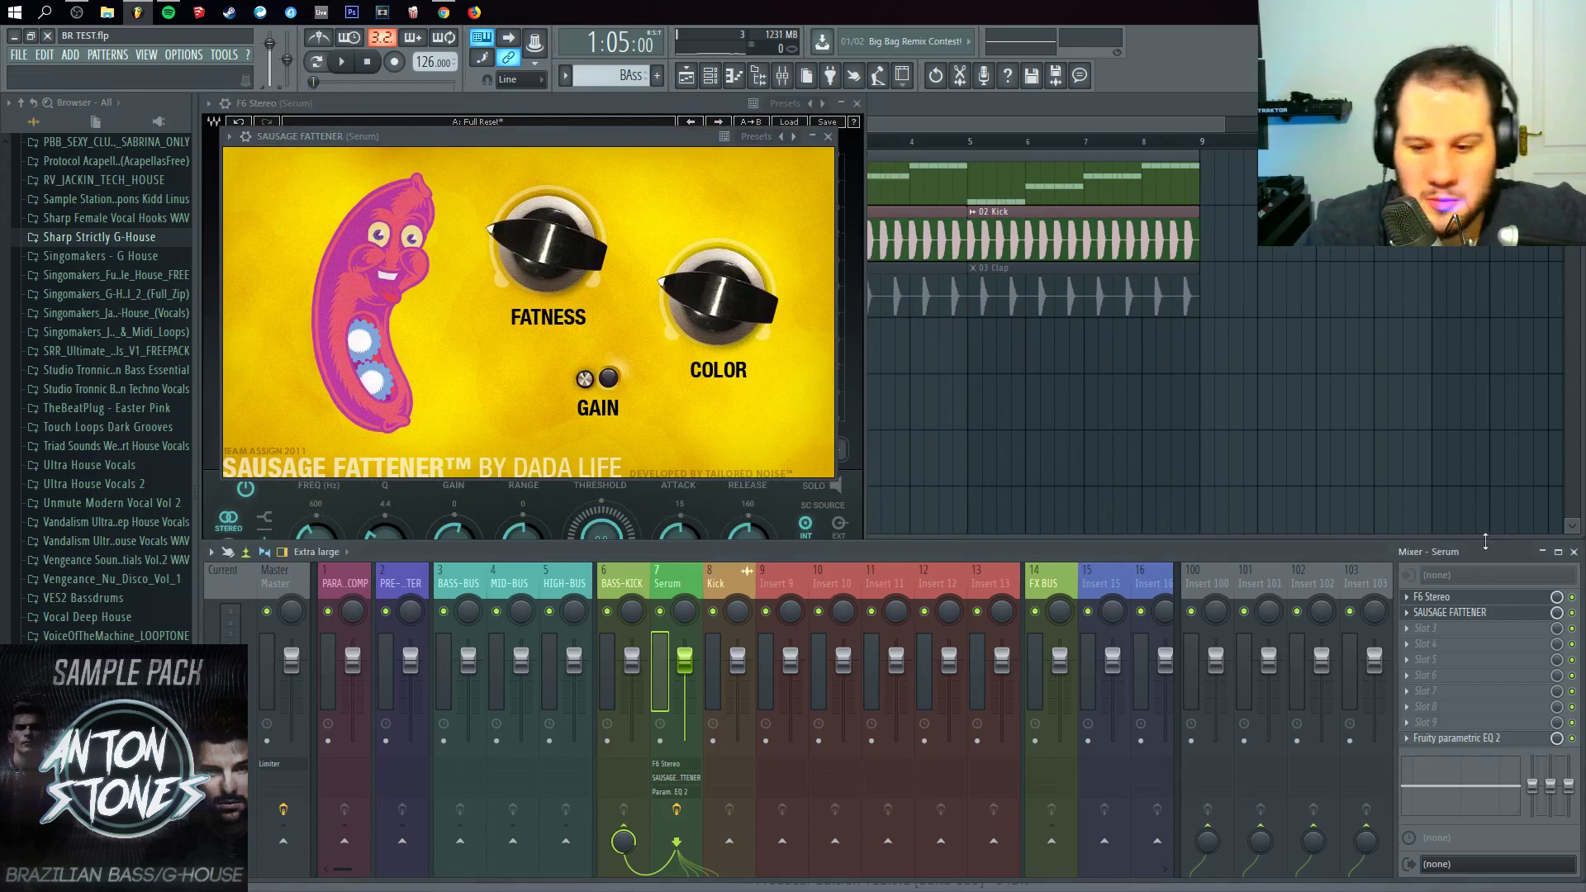
# Step: Load CLA-76 Stereo into the Serum track's third slot and move its window clear of Sausage Fattener
pyautogui.click(1466, 626)
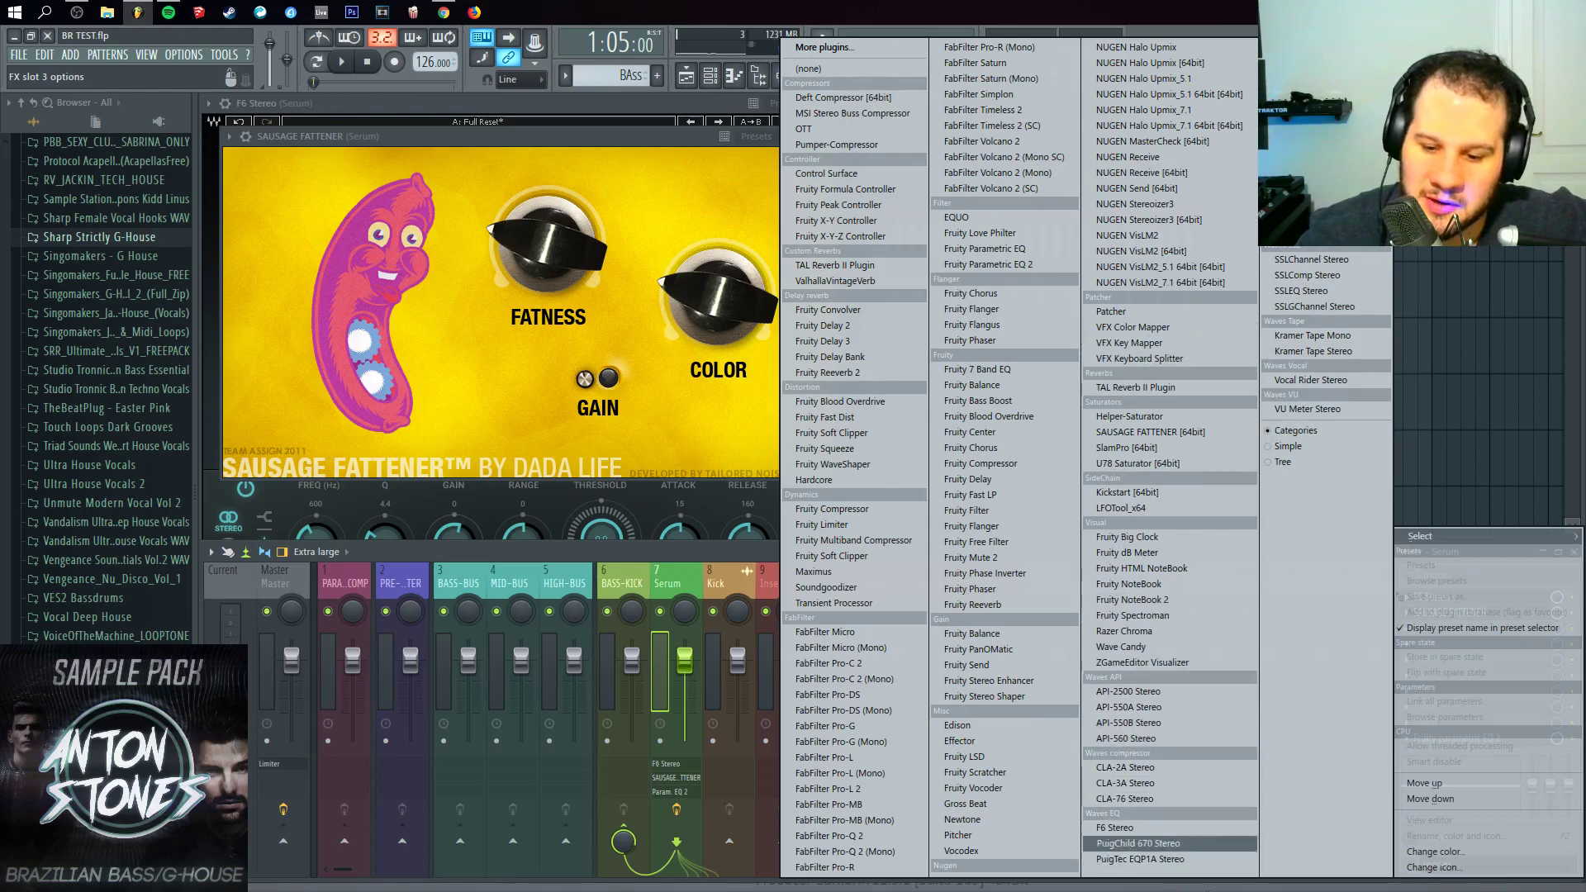
pyautogui.click(1162, 798)
pyautogui.moveTo(538, 220); pyautogui.dragTo(1158, 311)
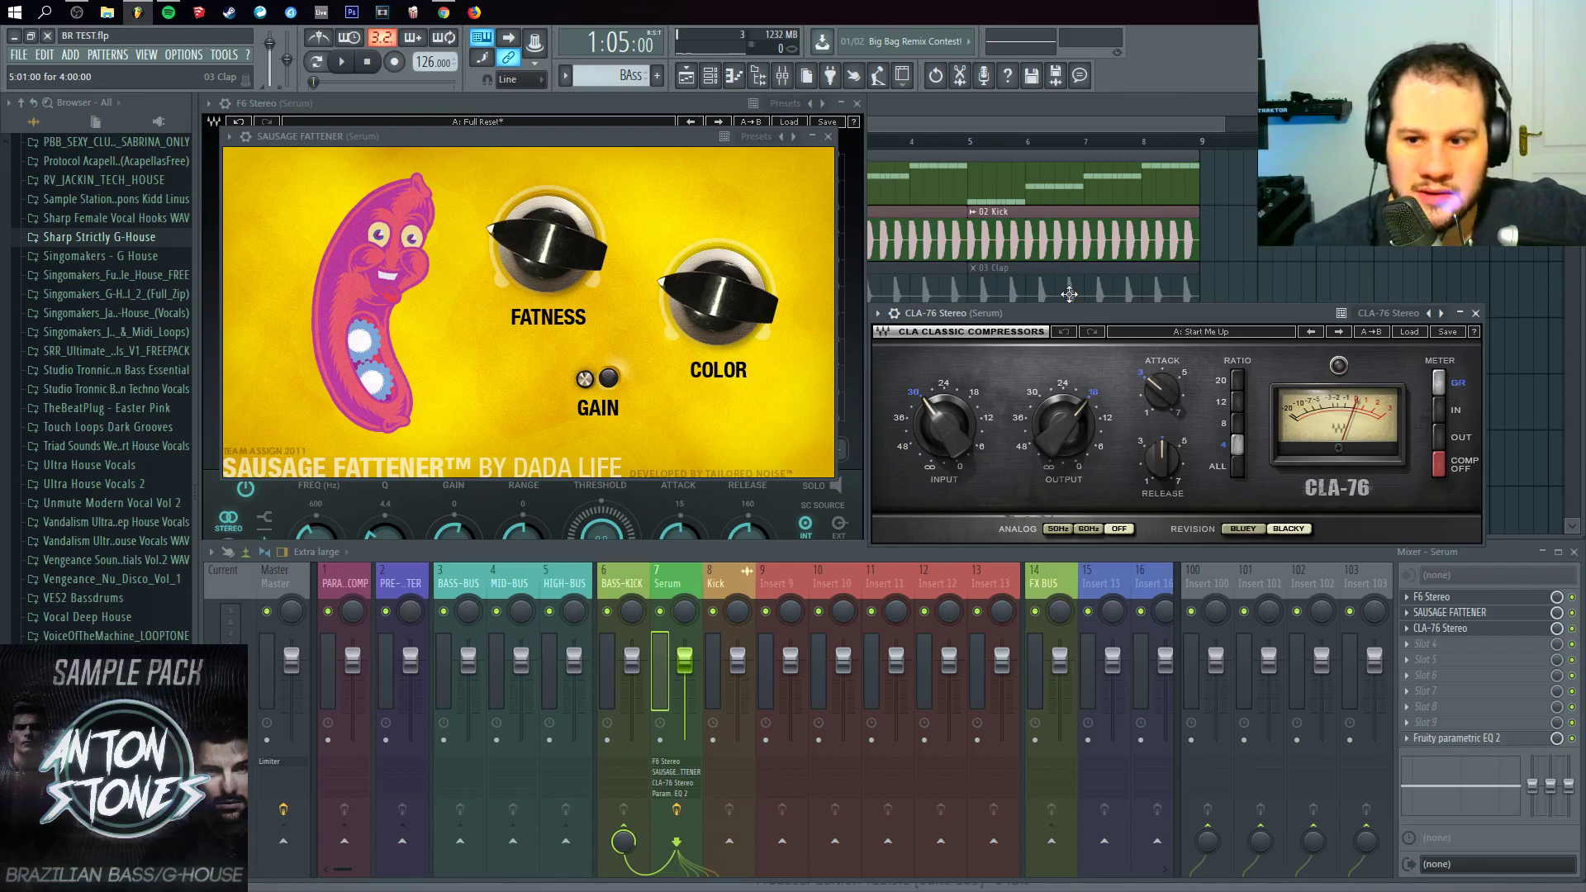
# Step: Replace the third slot's compressor with API-550B Stereo and close its window
pyautogui.click(1407, 628)
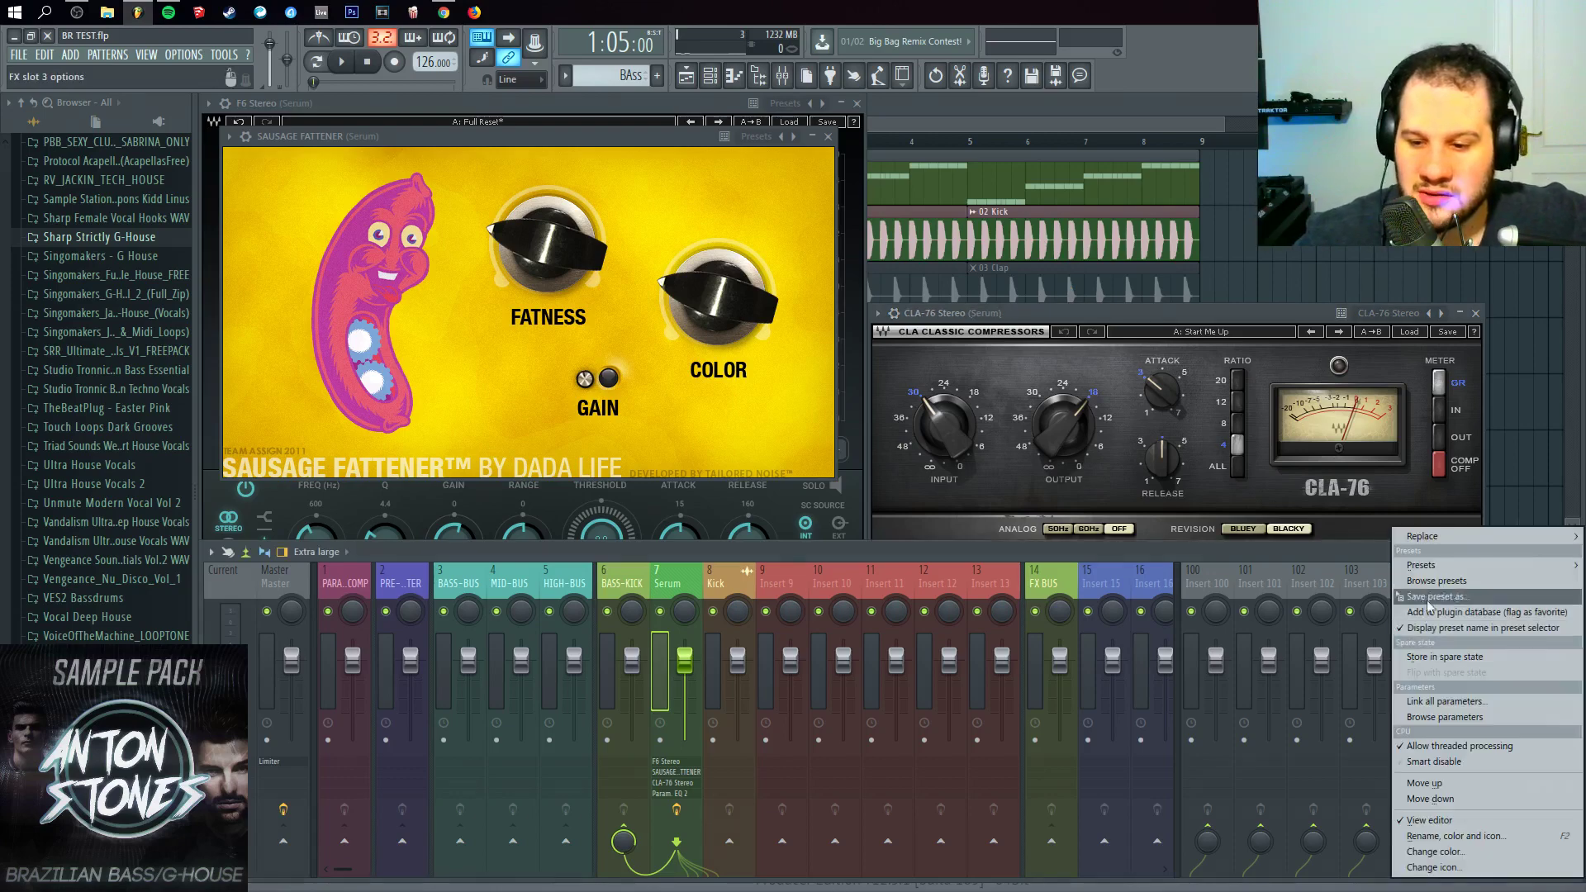
pyautogui.moveTo(1455, 536)
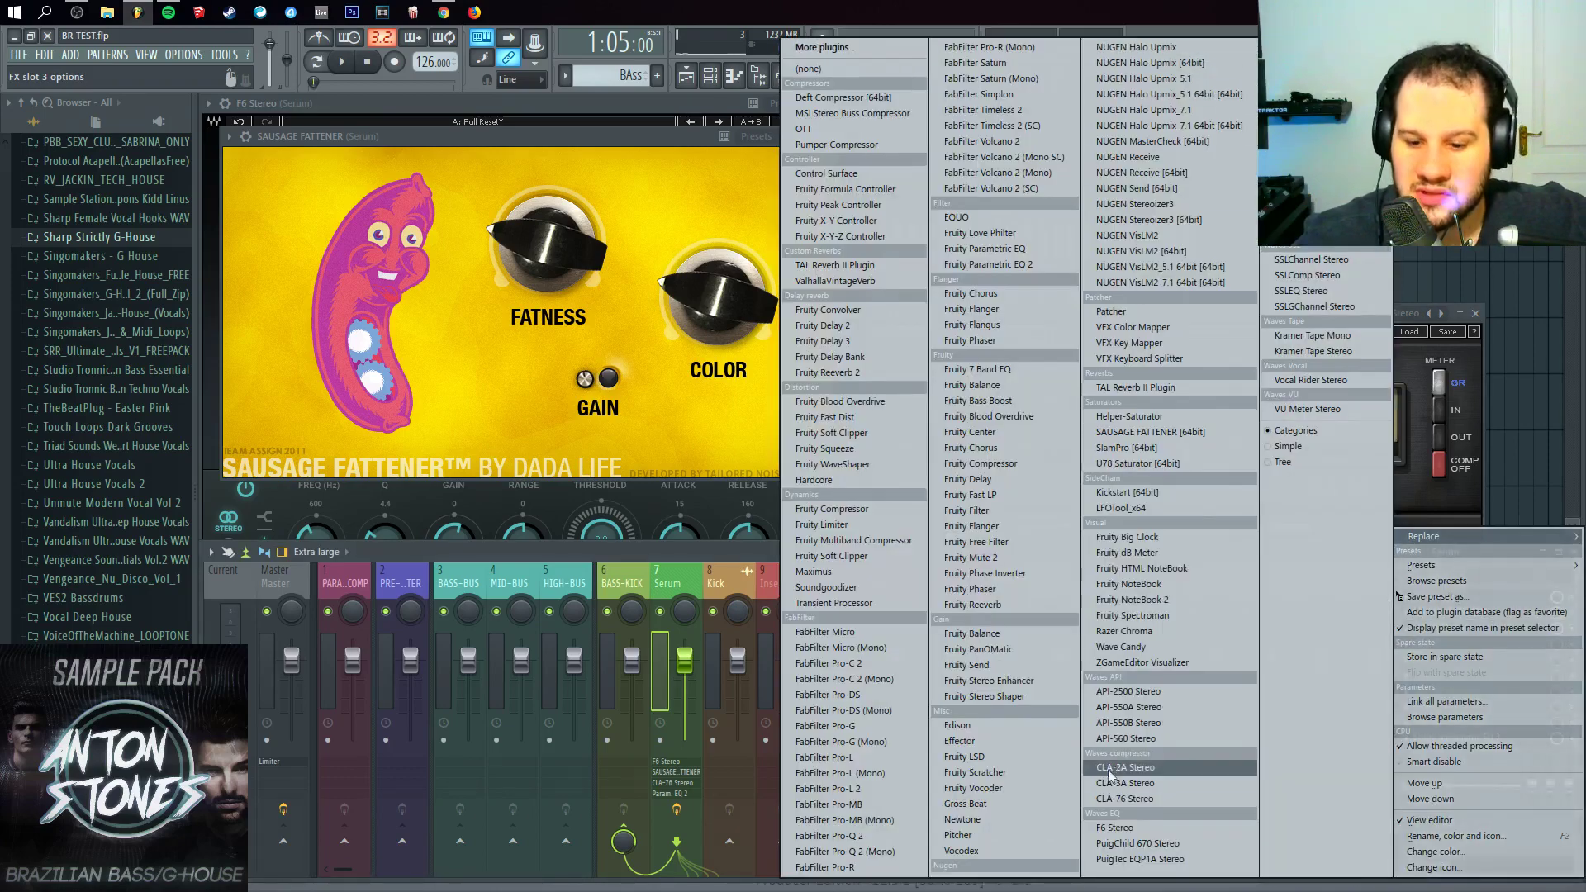
pyautogui.click(1183, 724)
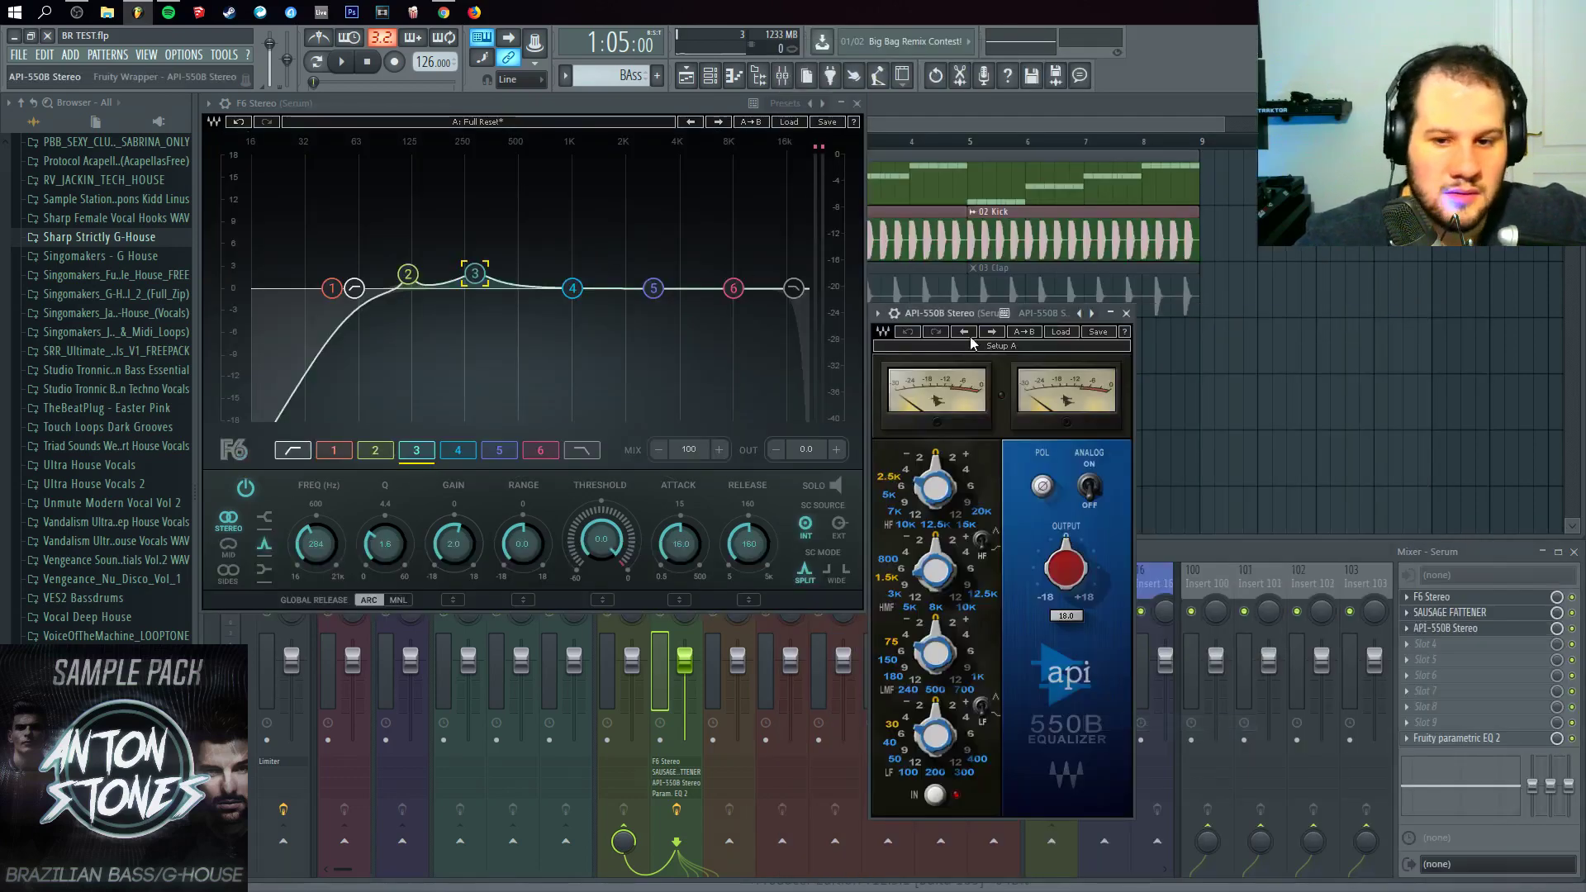
pyautogui.click(1126, 313)
# Step: Swap the API-550B in the third slot for the CLA-2A Stereo compressor
pyautogui.click(1450, 627)
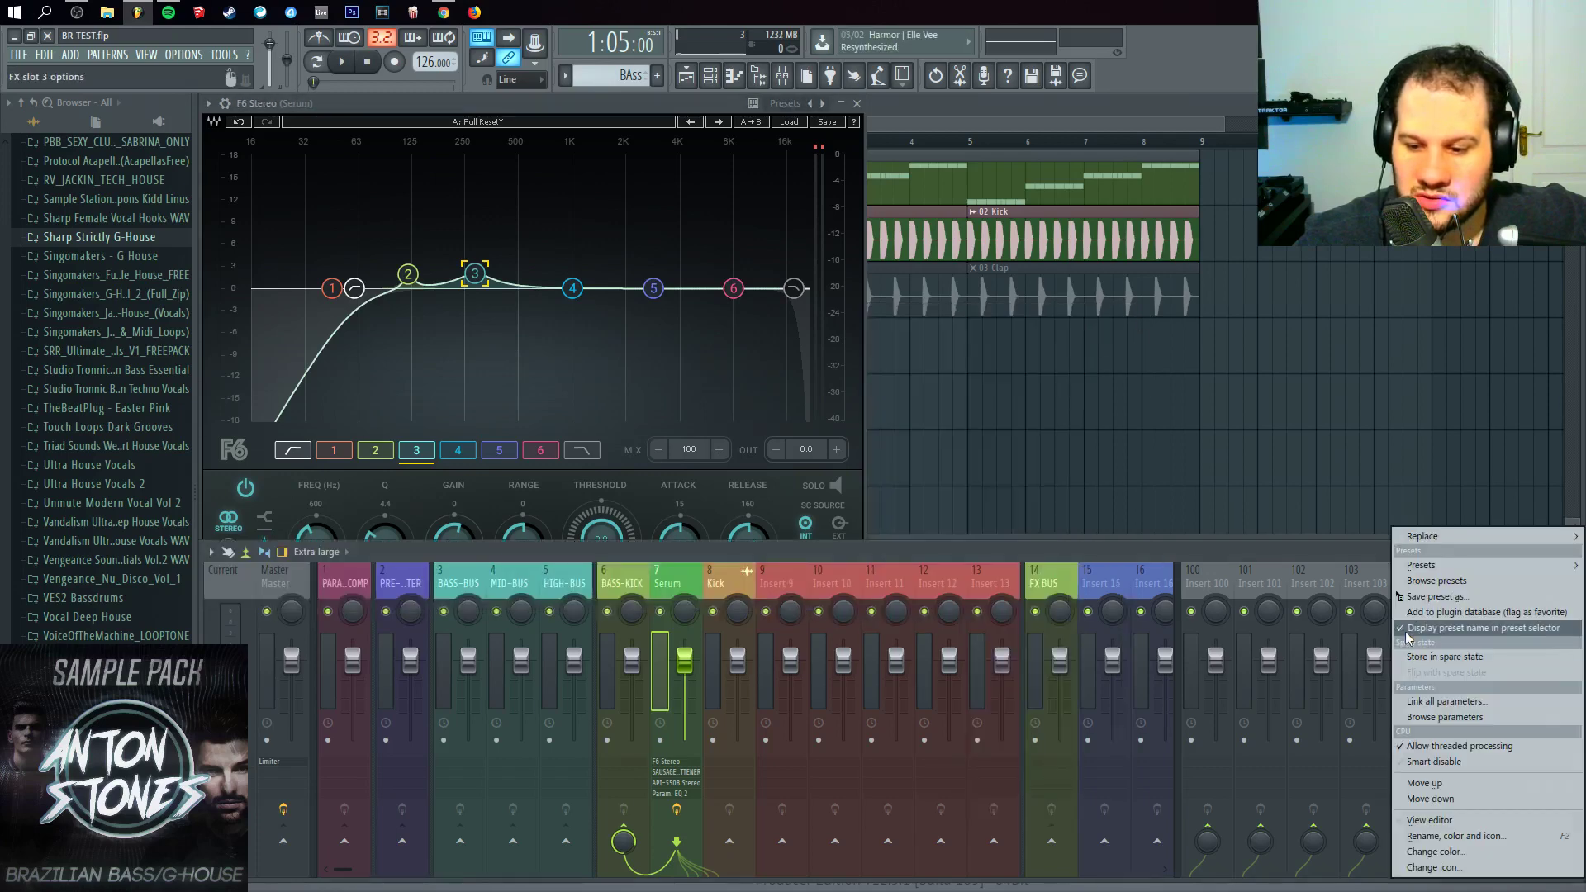
pyautogui.moveTo(1465, 535)
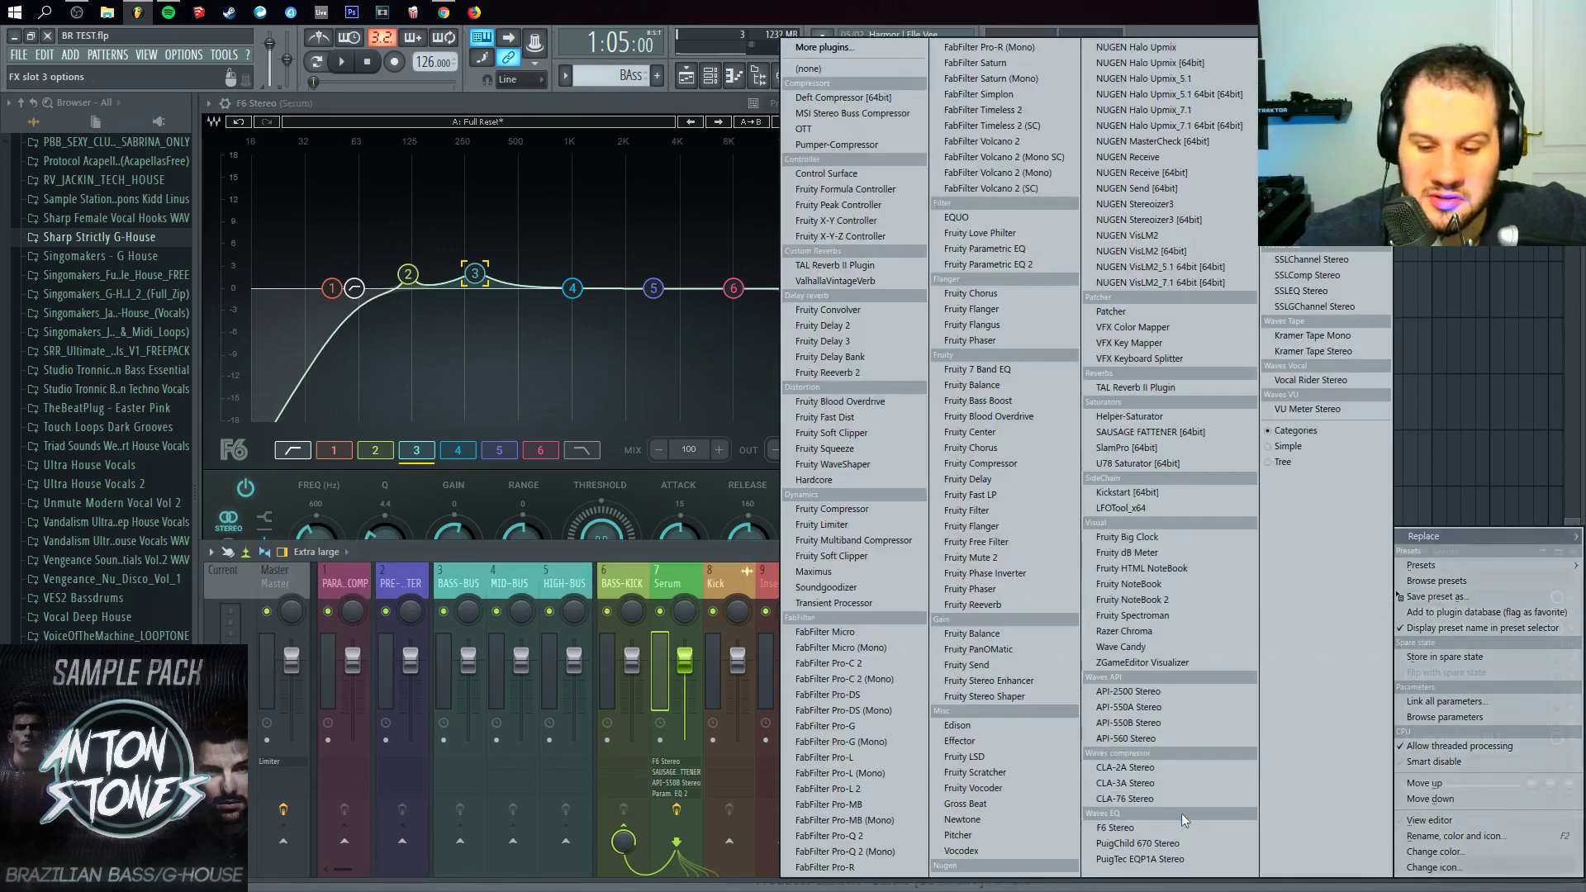
pyautogui.click(1194, 768)
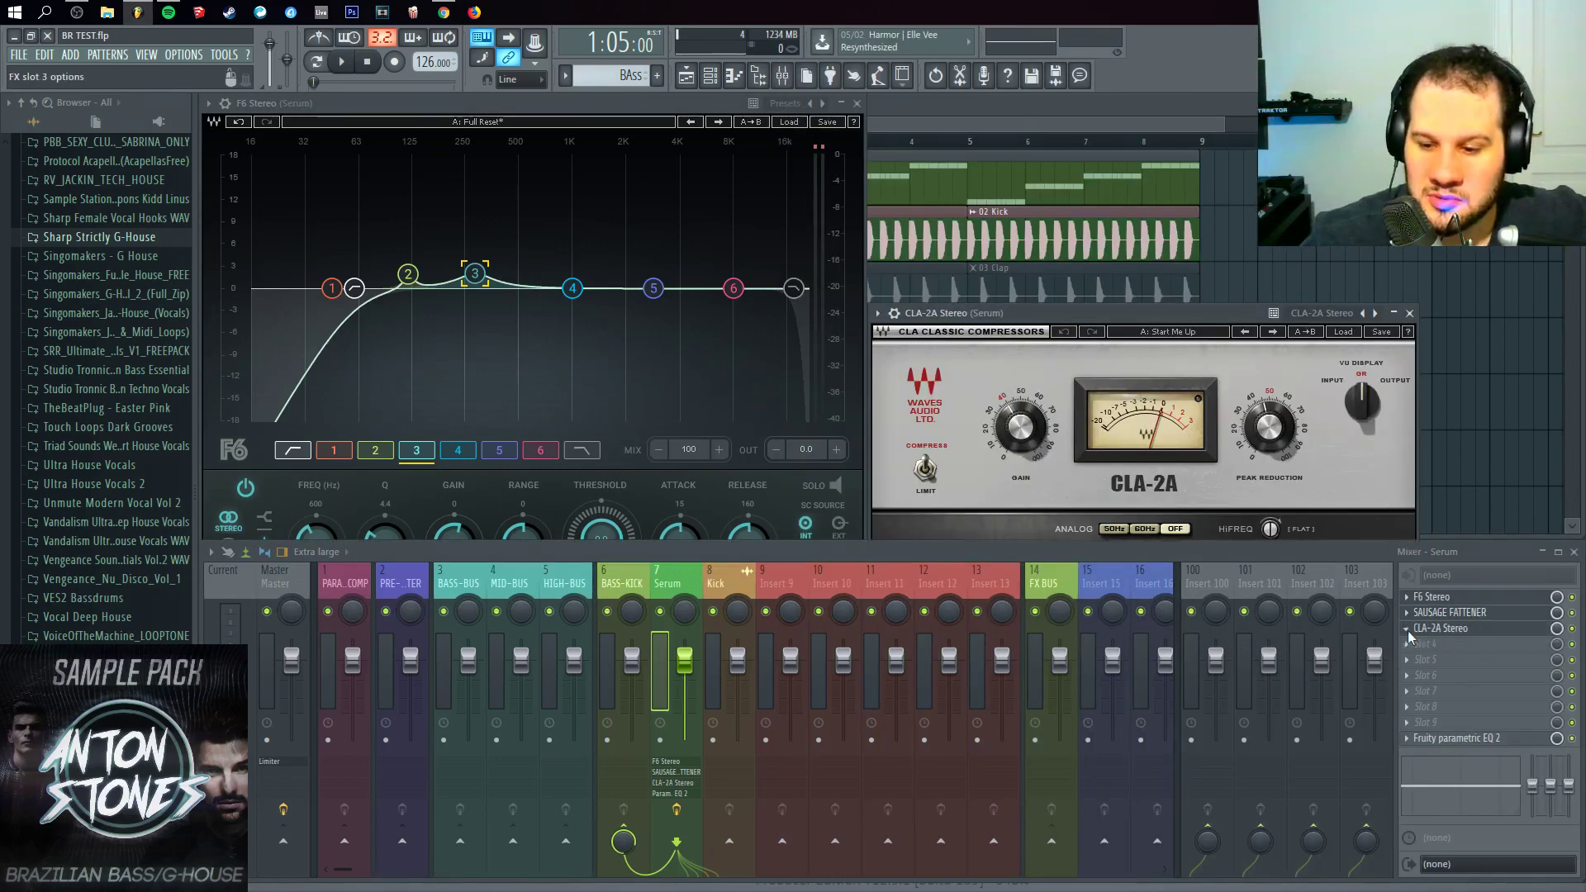
# Step: Try CLA-3A Stereo in the third slot in place of CLA-2A
pyautogui.click(1429, 648)
pyautogui.moveTo(1455, 538)
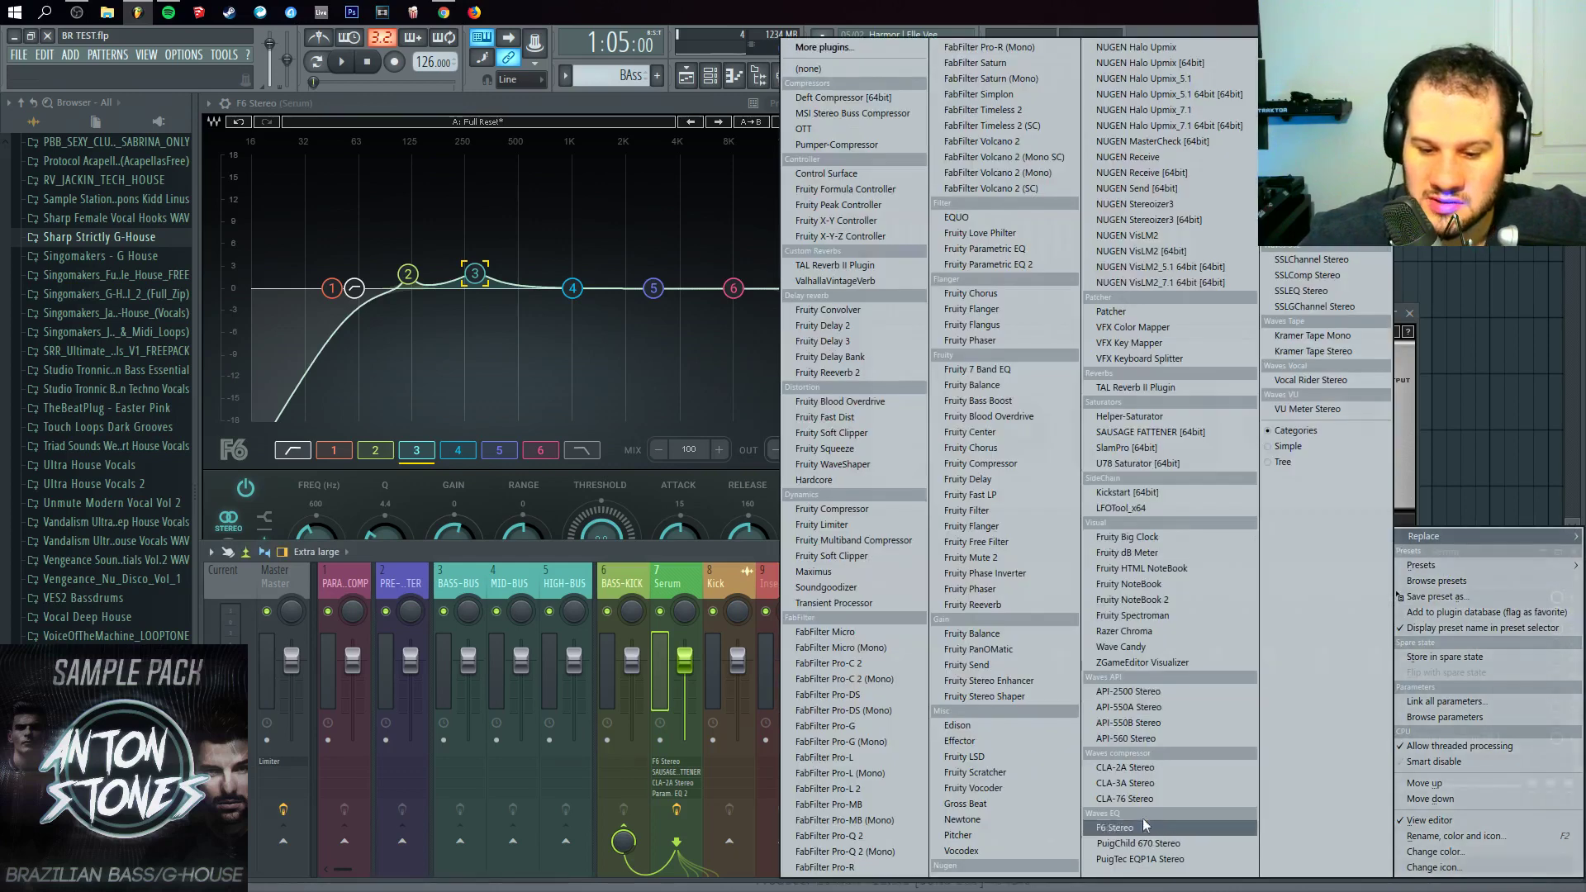
pyautogui.click(1167, 782)
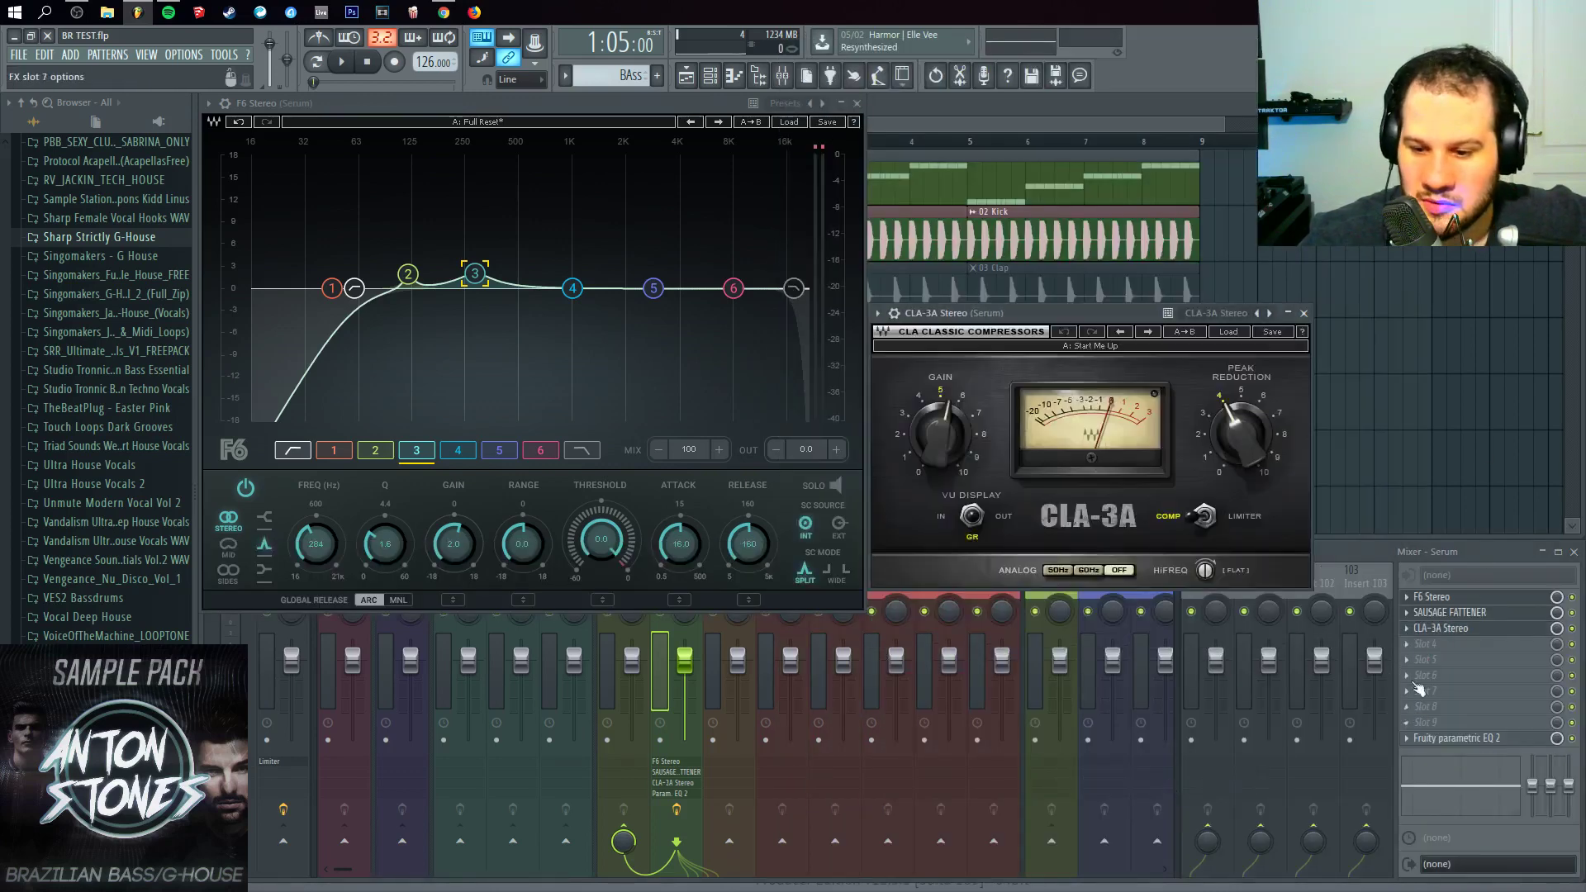
# Step: Replace CLA-3A Stereo in the Serum track's third slot with MSI Stereo Buss Compressor
pyautogui.click(1419, 632)
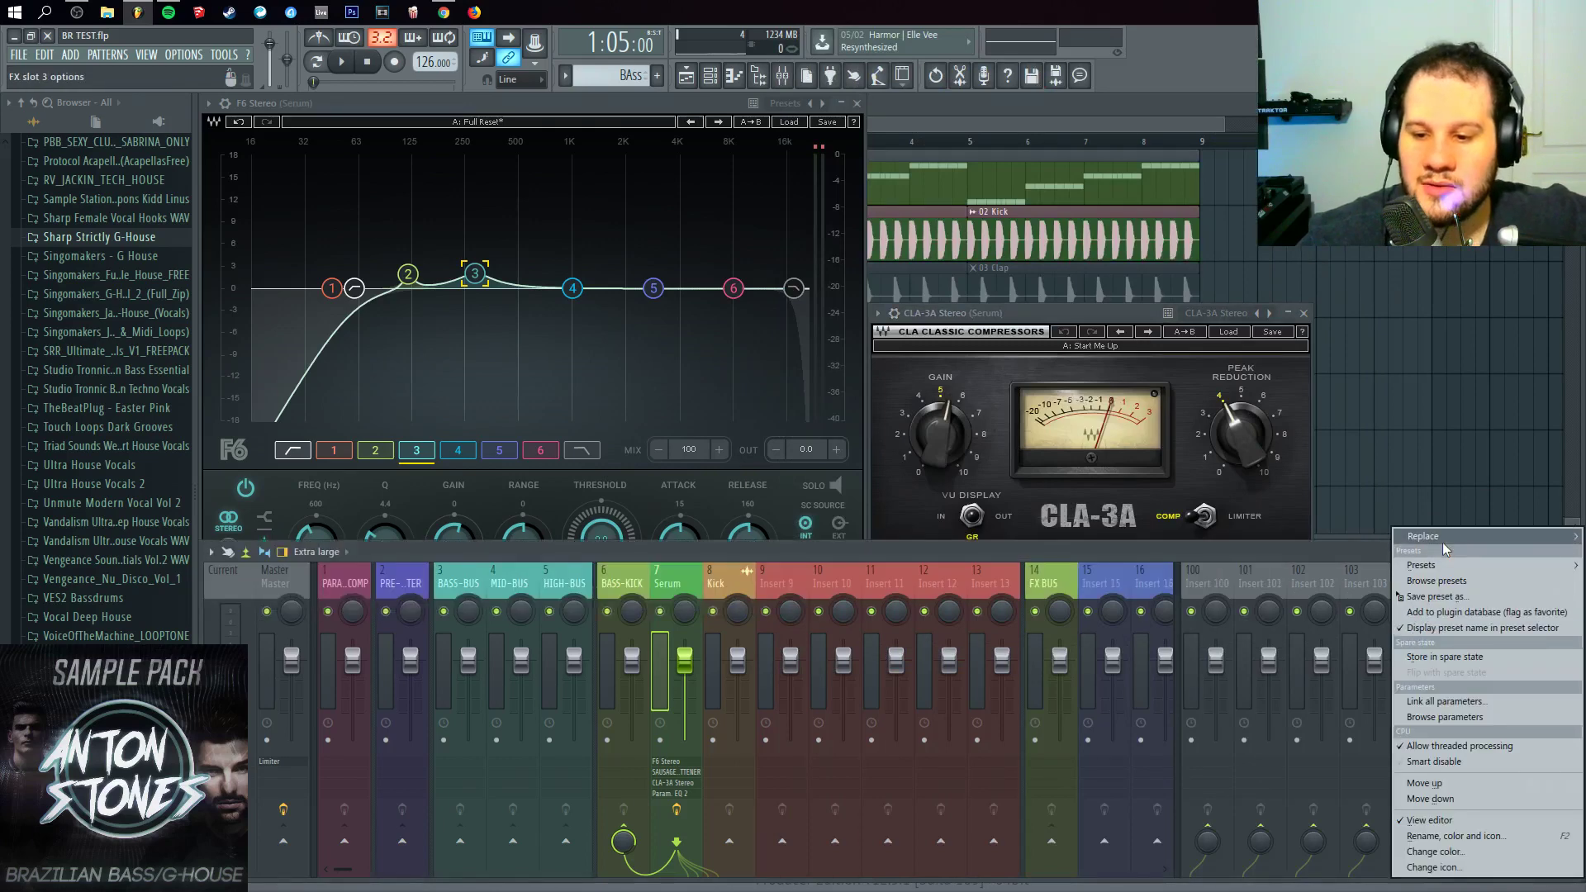
pyautogui.moveTo(1442, 541)
pyautogui.click(881, 113)
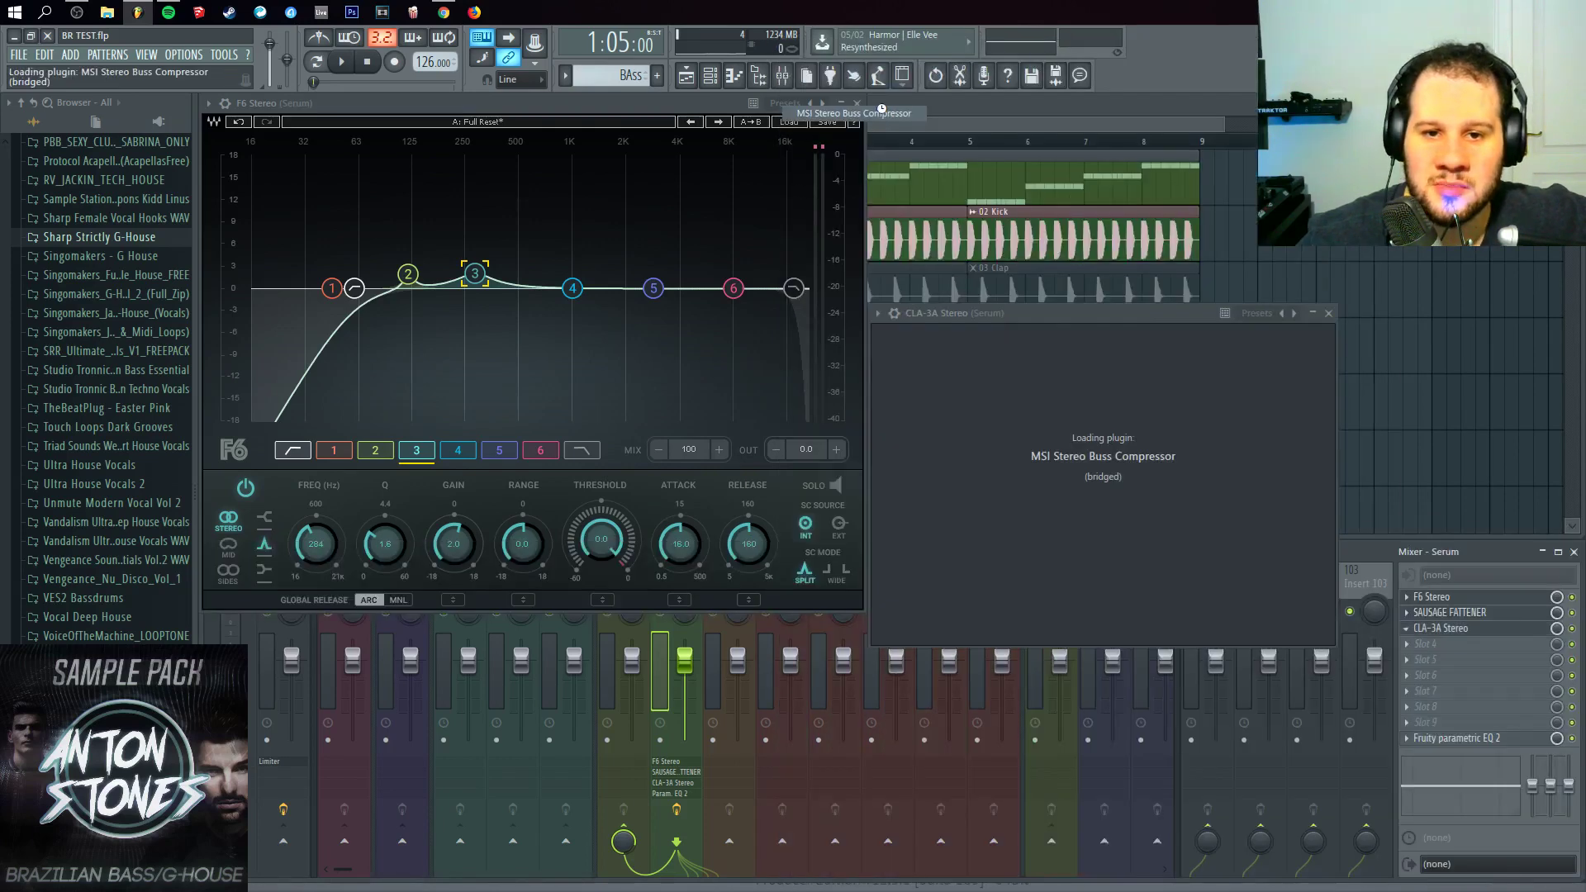
# Step: Arrange the MSI Stereo Buss Compressor and Sausage Fattener windows so both sets of controls are visible beside F6 Stereo
pyautogui.moveTo(1039, 323); pyautogui.dragTo(1039, 101)
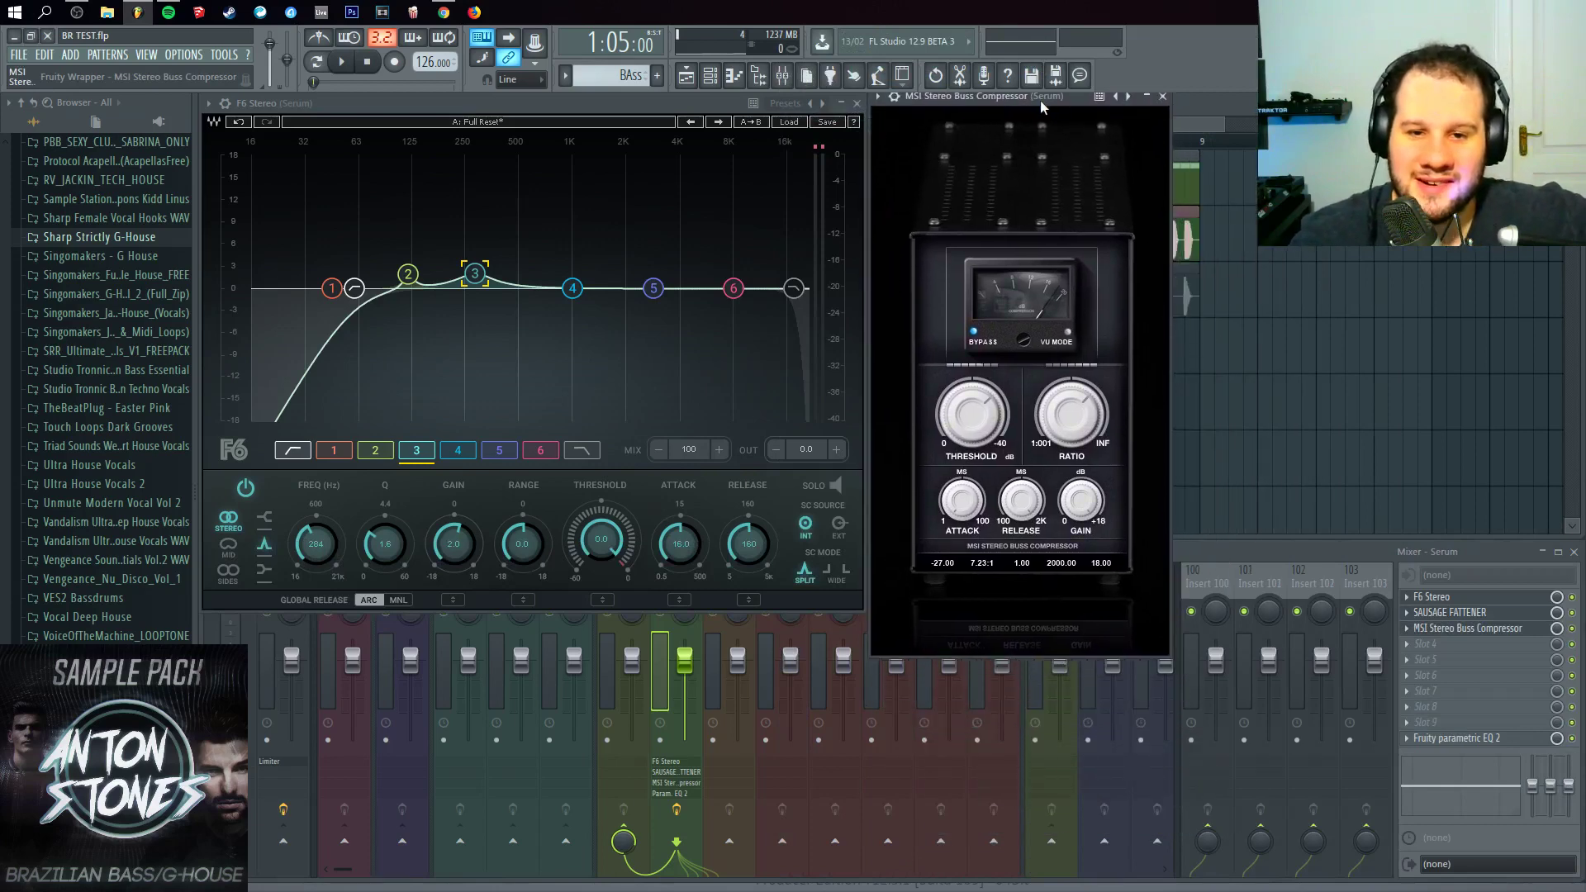
pyautogui.click(1475, 616)
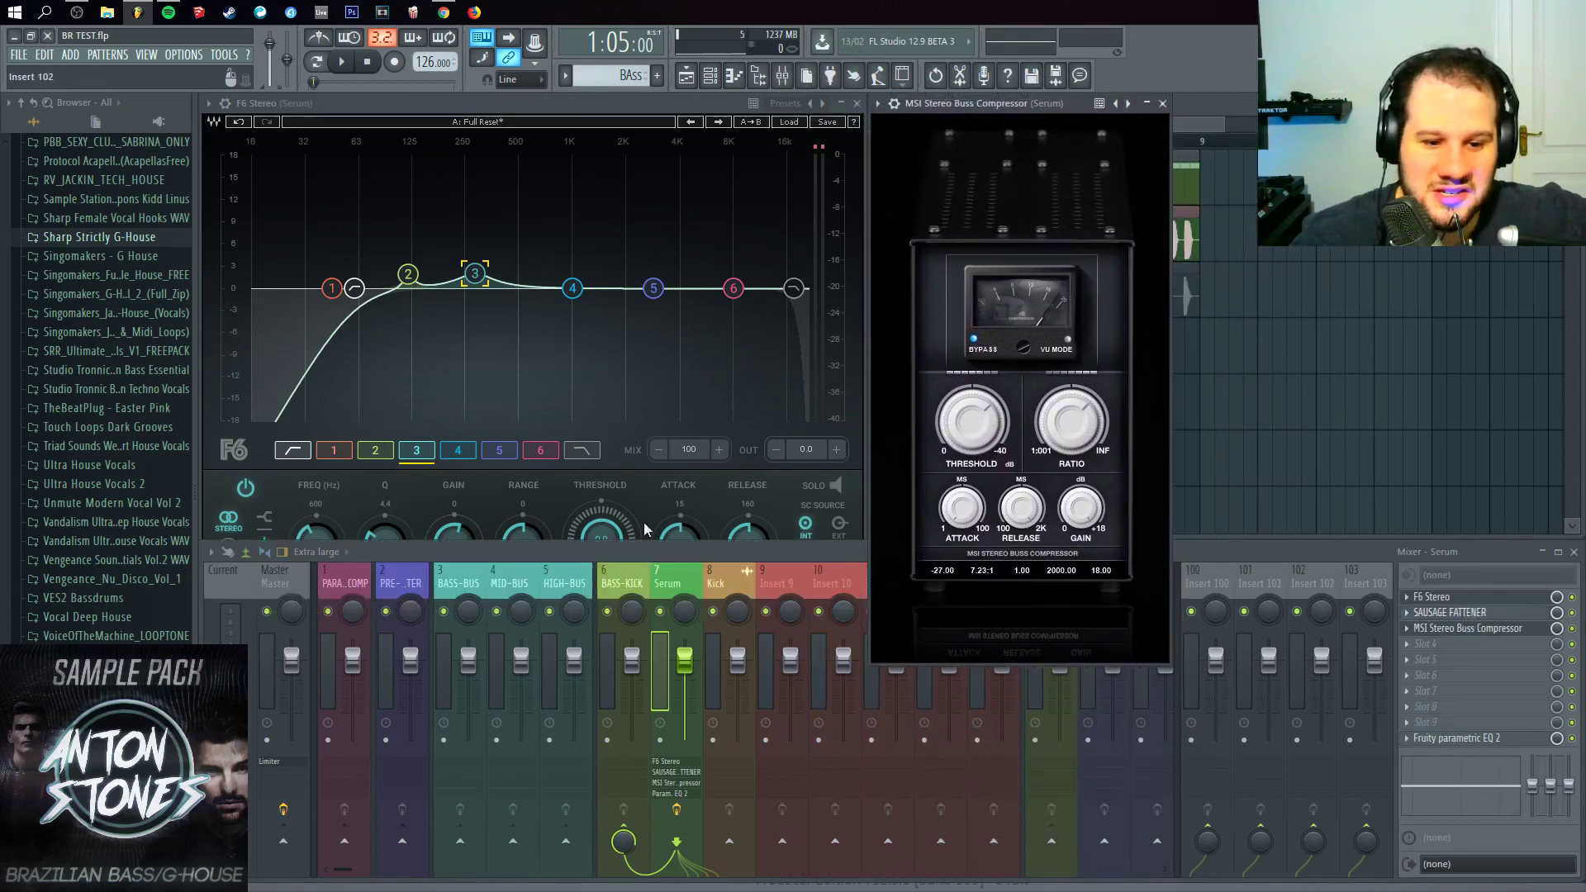
pyautogui.click(1478, 613)
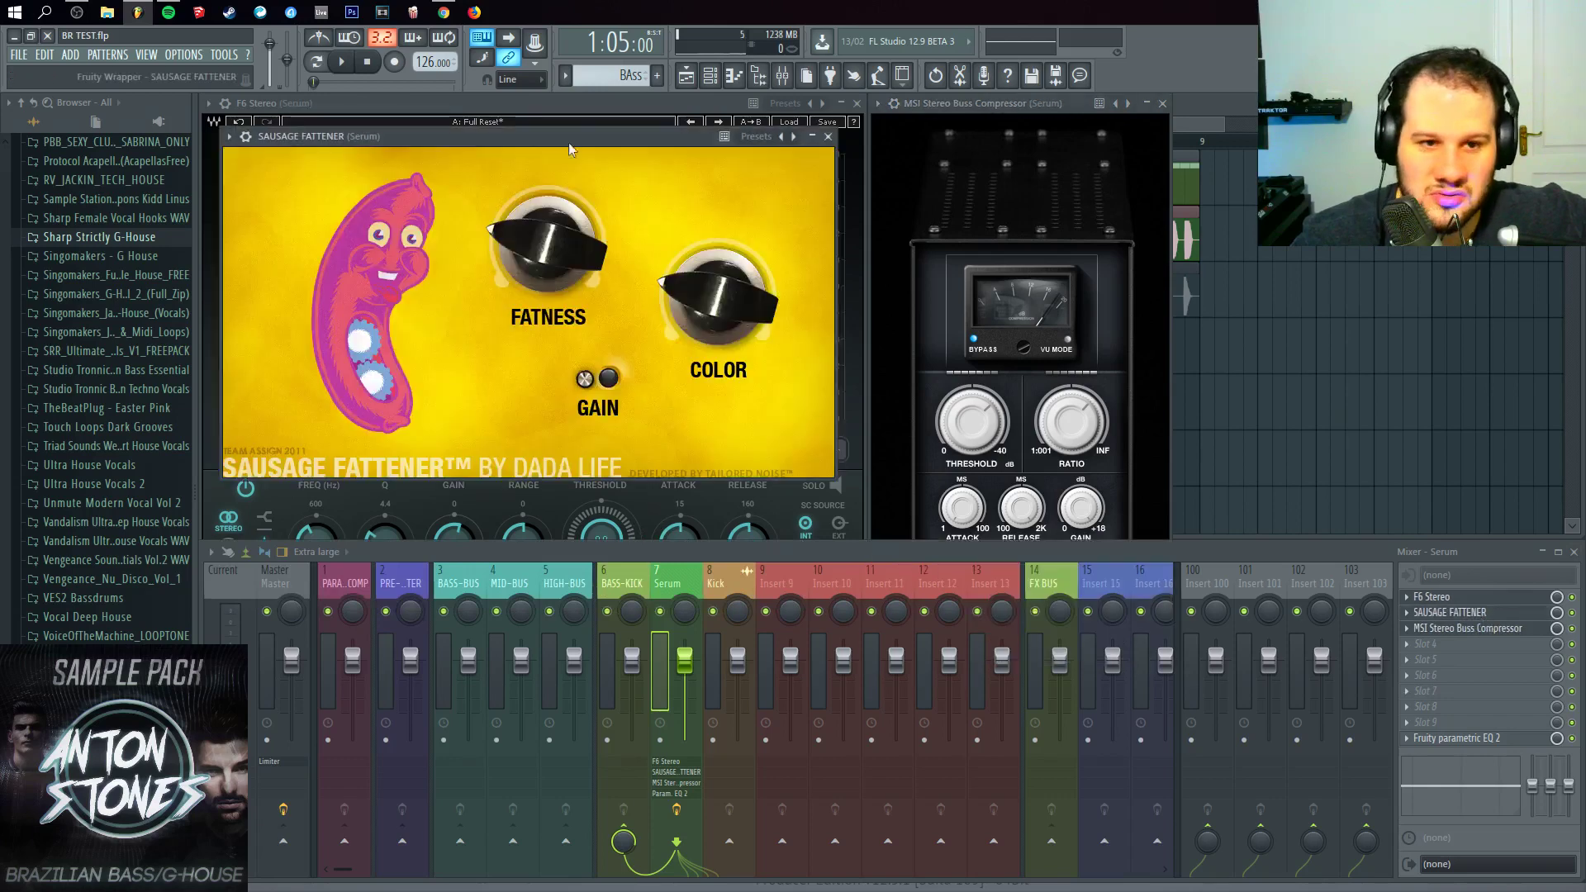
pyautogui.moveTo(567, 139); pyautogui.dragTo(558, 382)
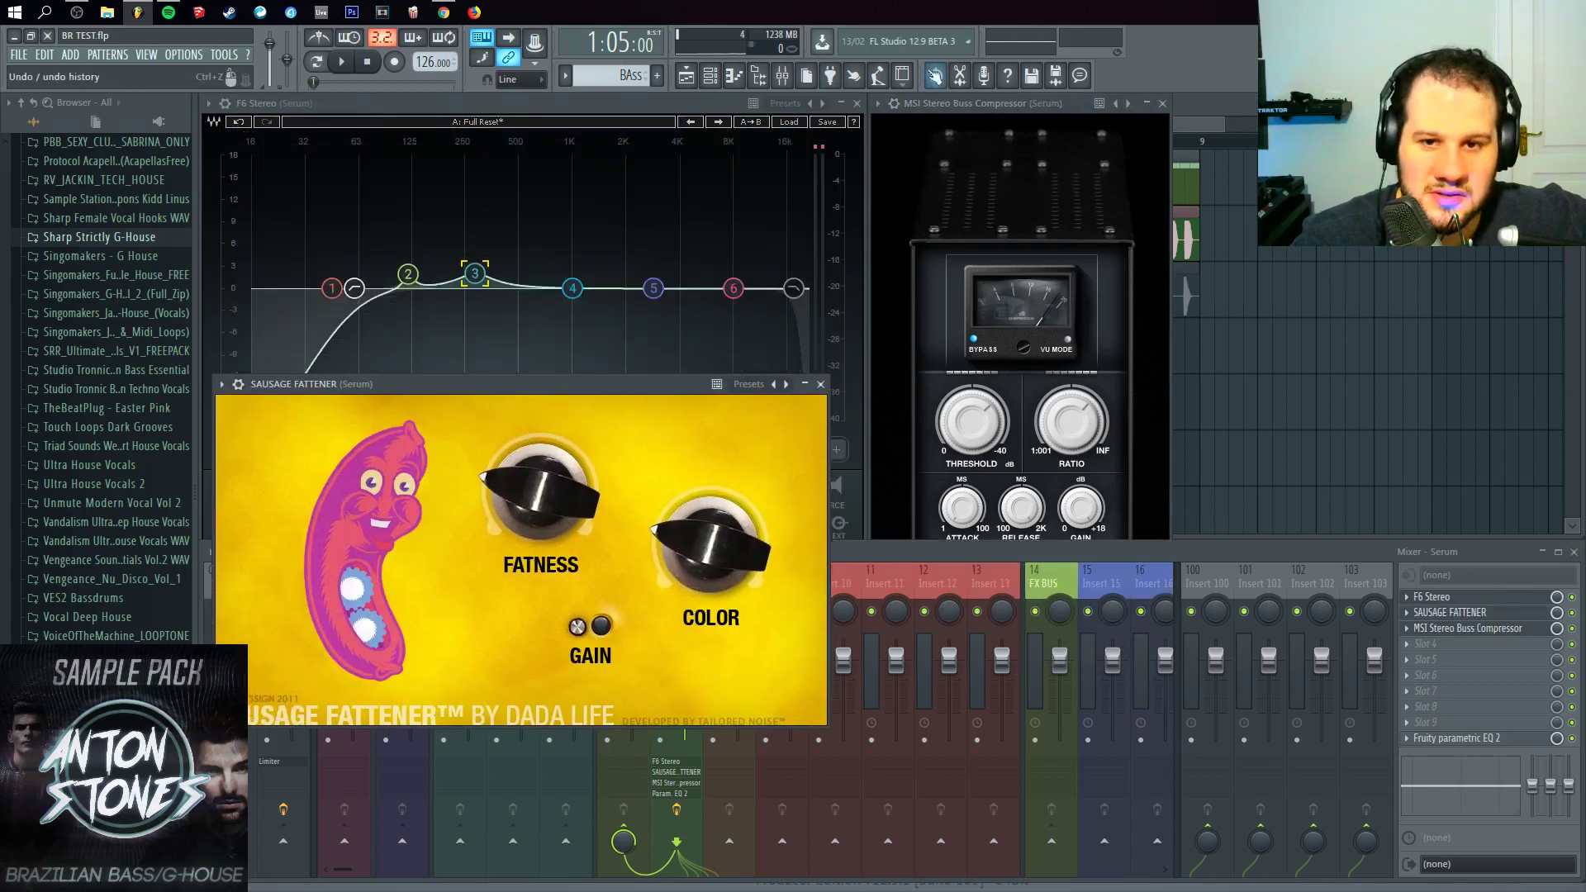
pyautogui.moveTo(954, 109)
pyautogui.mouseDown()
pyautogui.moveTo(968, 110)
pyautogui.moveTo(955, 109)
pyautogui.mouseUp()
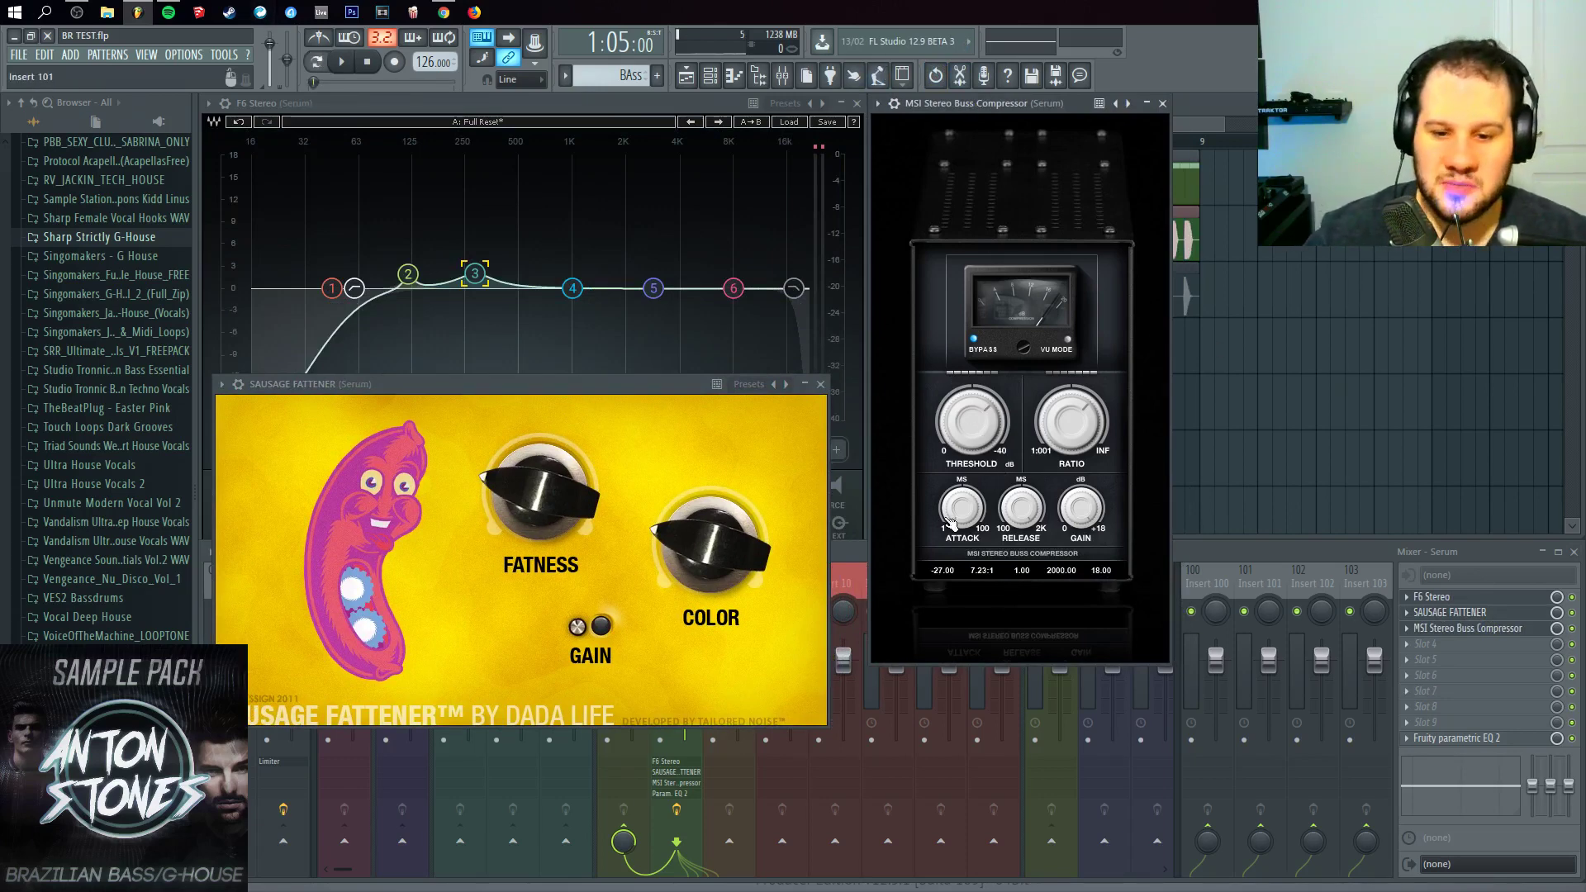
# Step: Set the MSI compressor's ratio to 8.22:1, then during playback set its attack to 1.86 ms and release to 113.97 ms
pyautogui.moveTo(1071, 422); pyautogui.dragTo(1071, 436)
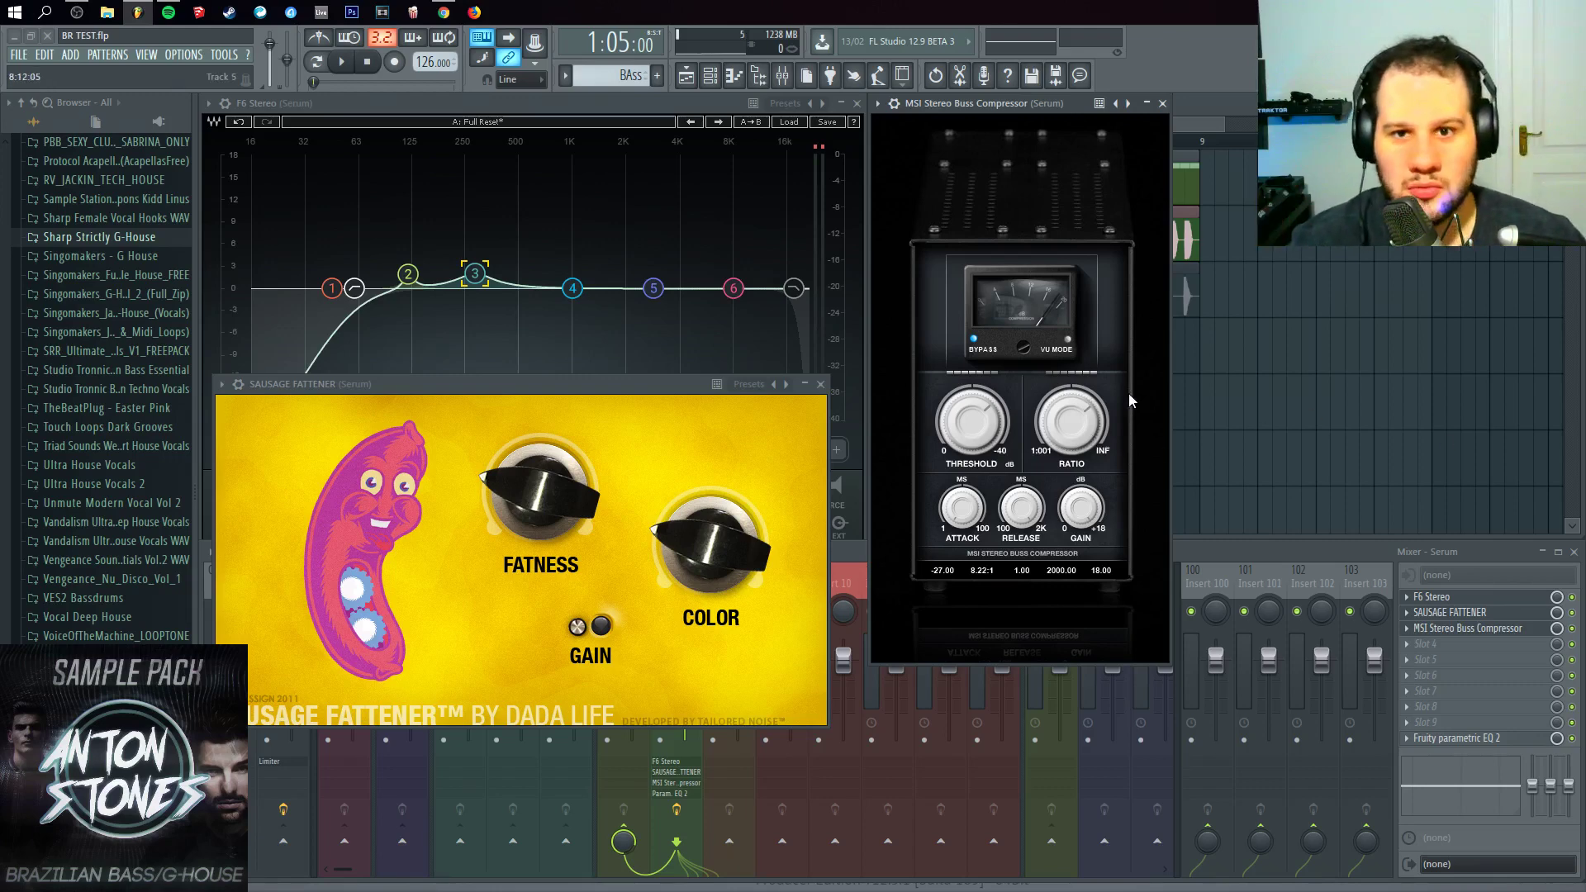
pyautogui.click(343, 61)
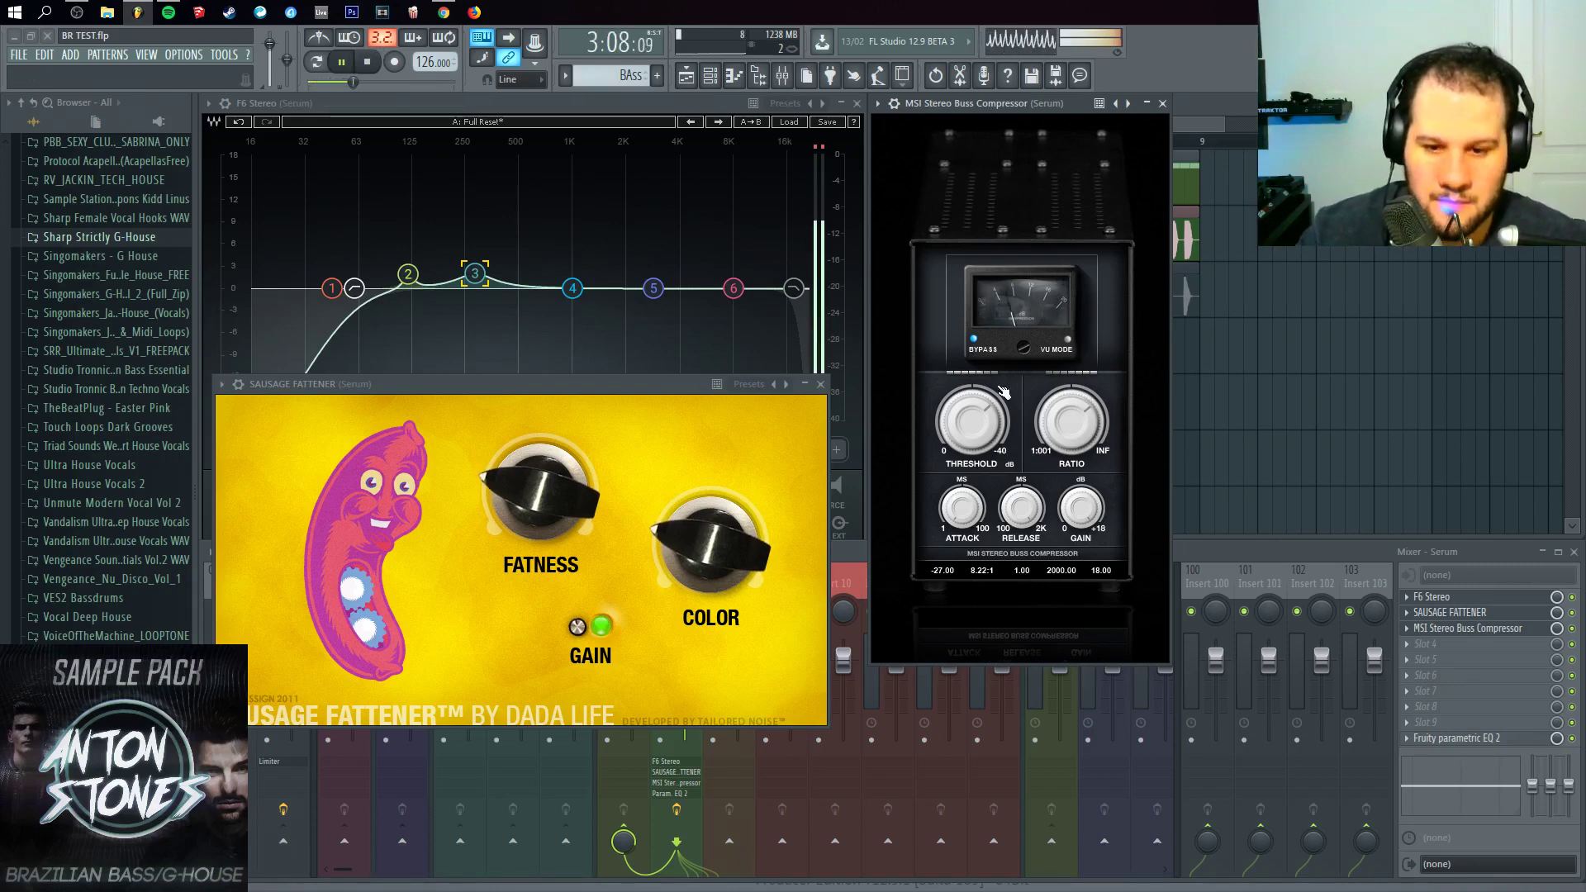
pyautogui.moveTo(965, 516); pyautogui.dragTo(965, 511)
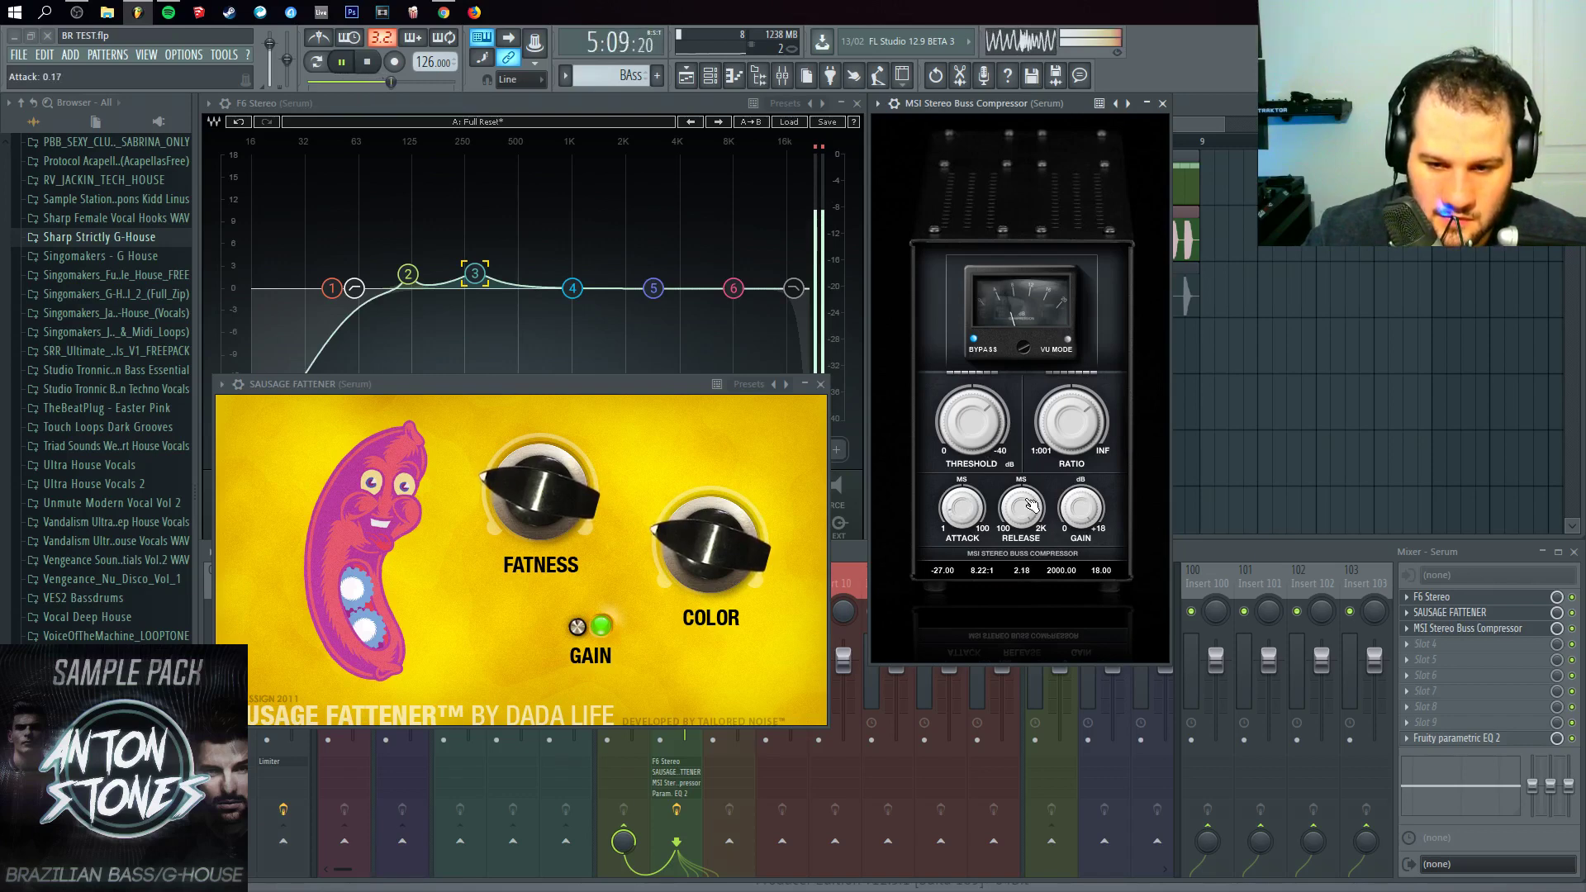
pyautogui.moveTo(1029, 502); pyautogui.dragTo(1029, 520)
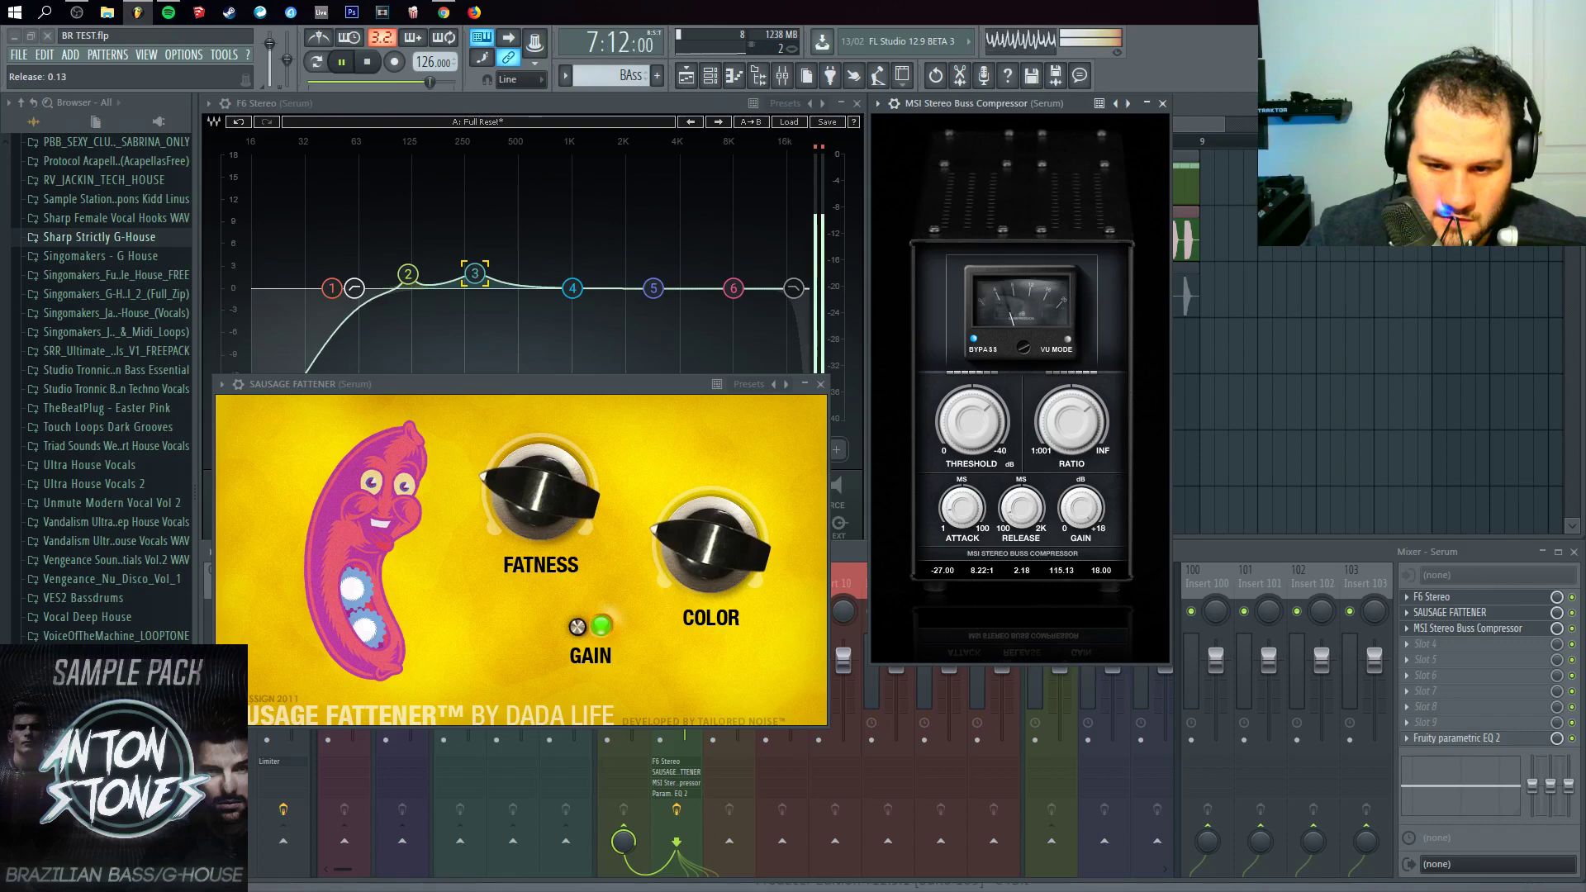
pyautogui.moveTo(969, 508); pyautogui.dragTo(1006, 516)
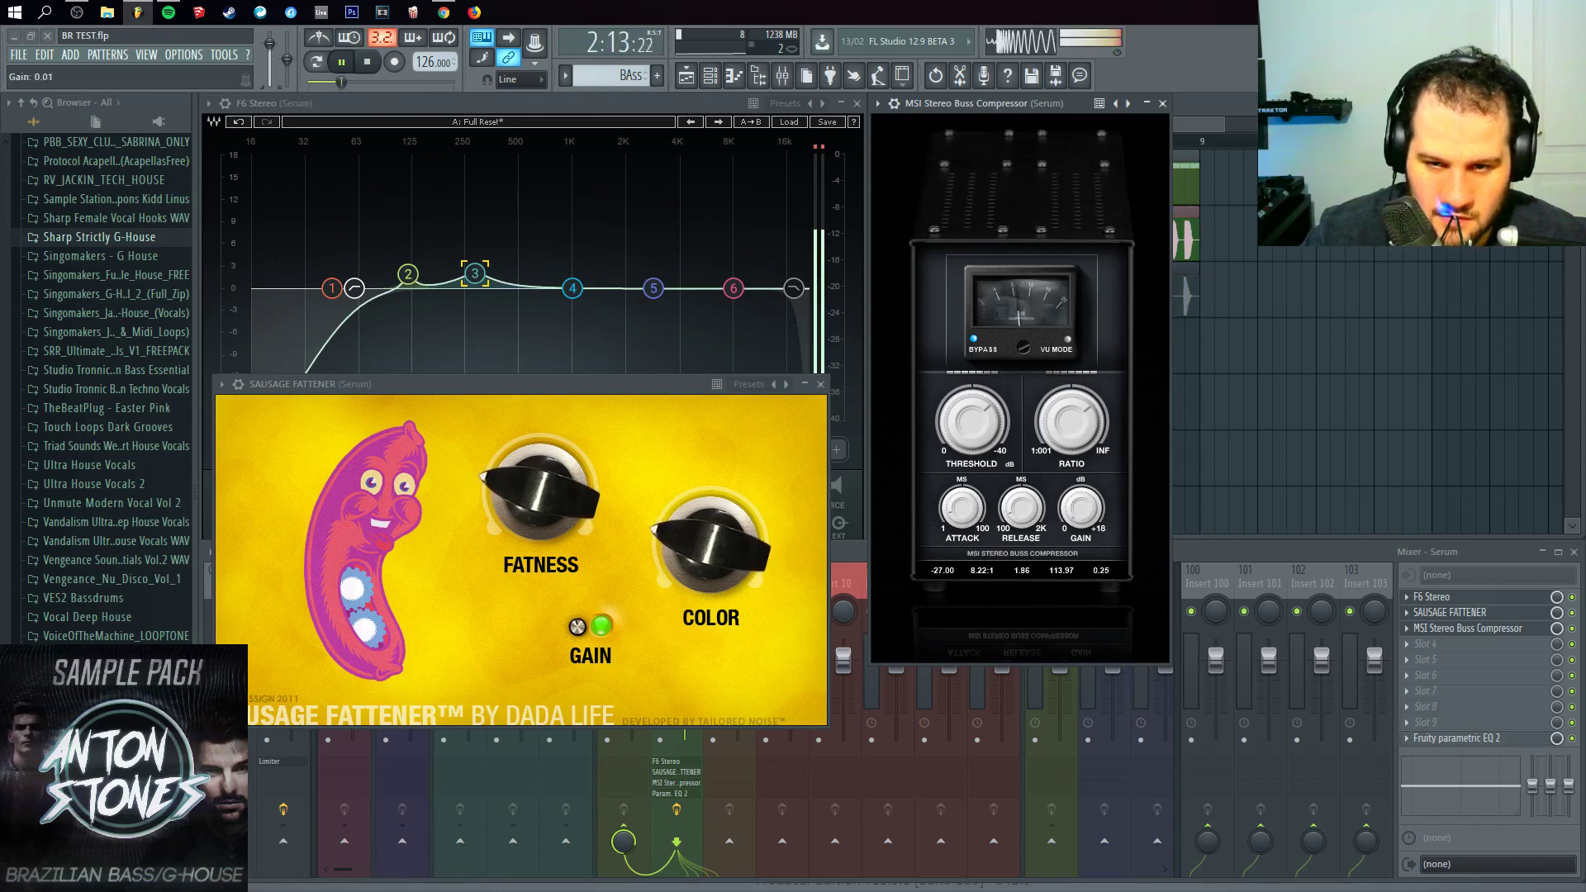
# Step: Set the MSI compressor's gain to 9.70 dB, checking the bass spectrum in Fruity parametric EQ 2
pyautogui.moveTo(1081, 508); pyautogui.dragTo(1081, 504)
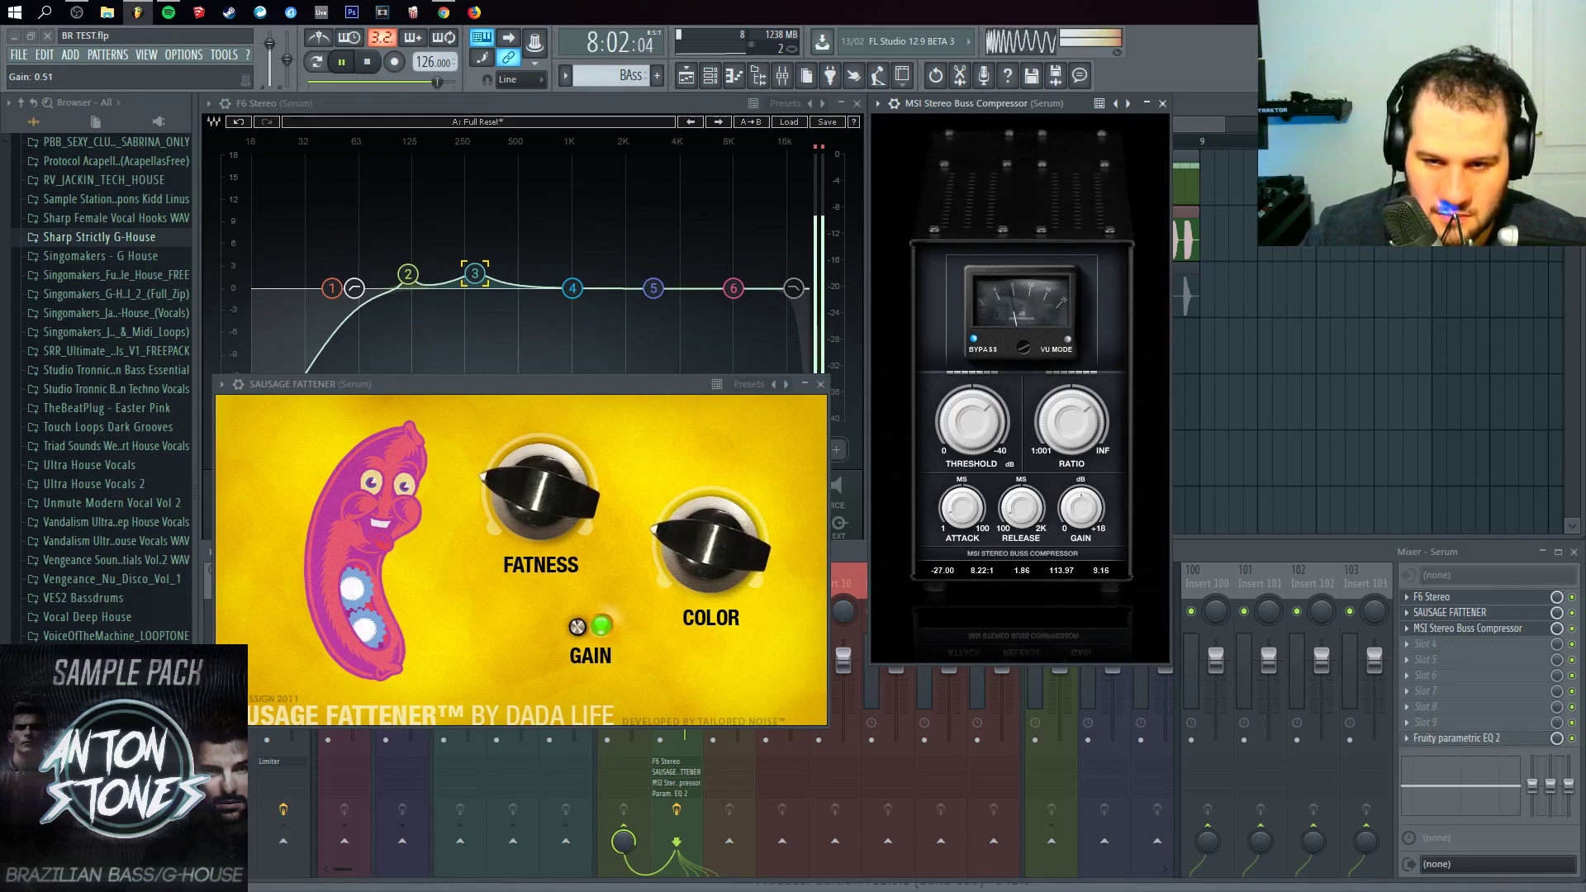
pyautogui.click(1460, 738)
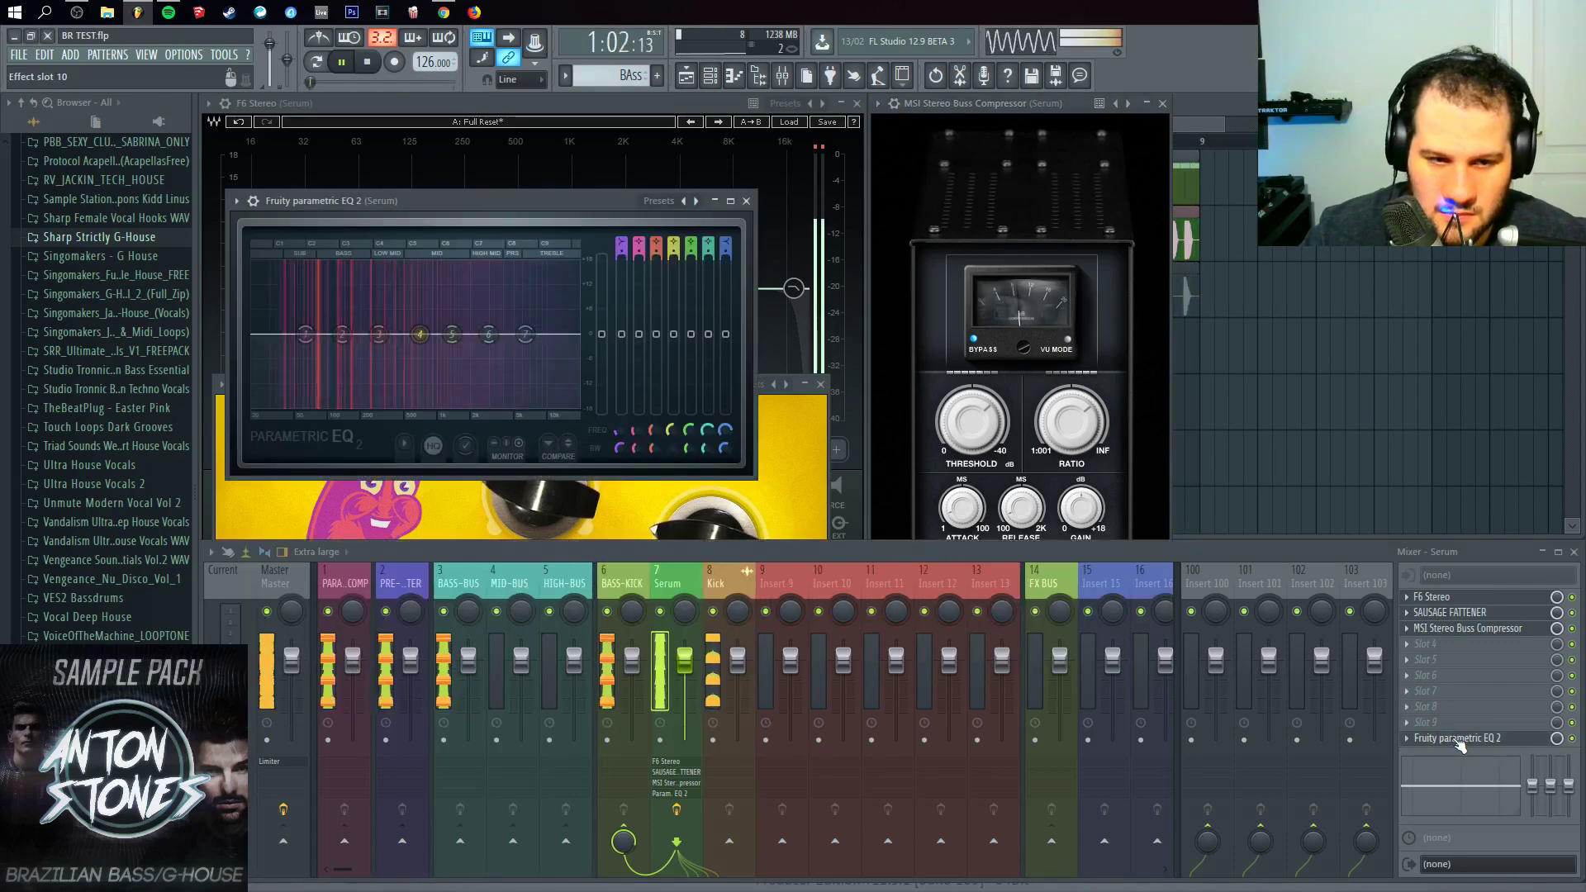
pyautogui.click(760, 205)
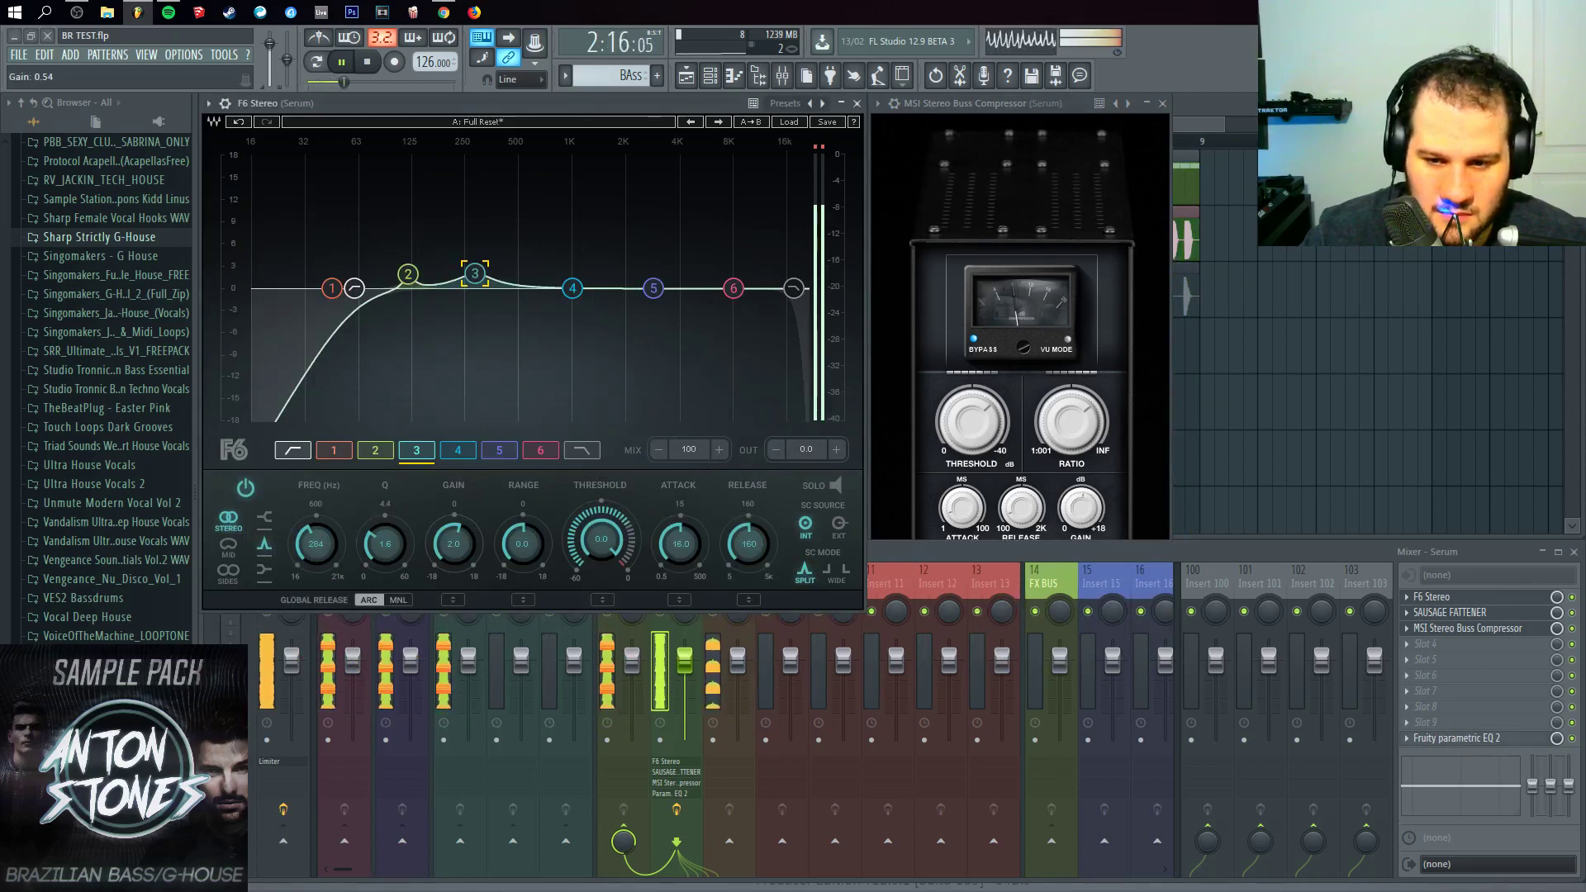
# Step: Reopen Sausage Fattener alongside the F6 and compressor windows, raise its fatness to about 30% during playback, and stop
pyautogui.click(1454, 613)
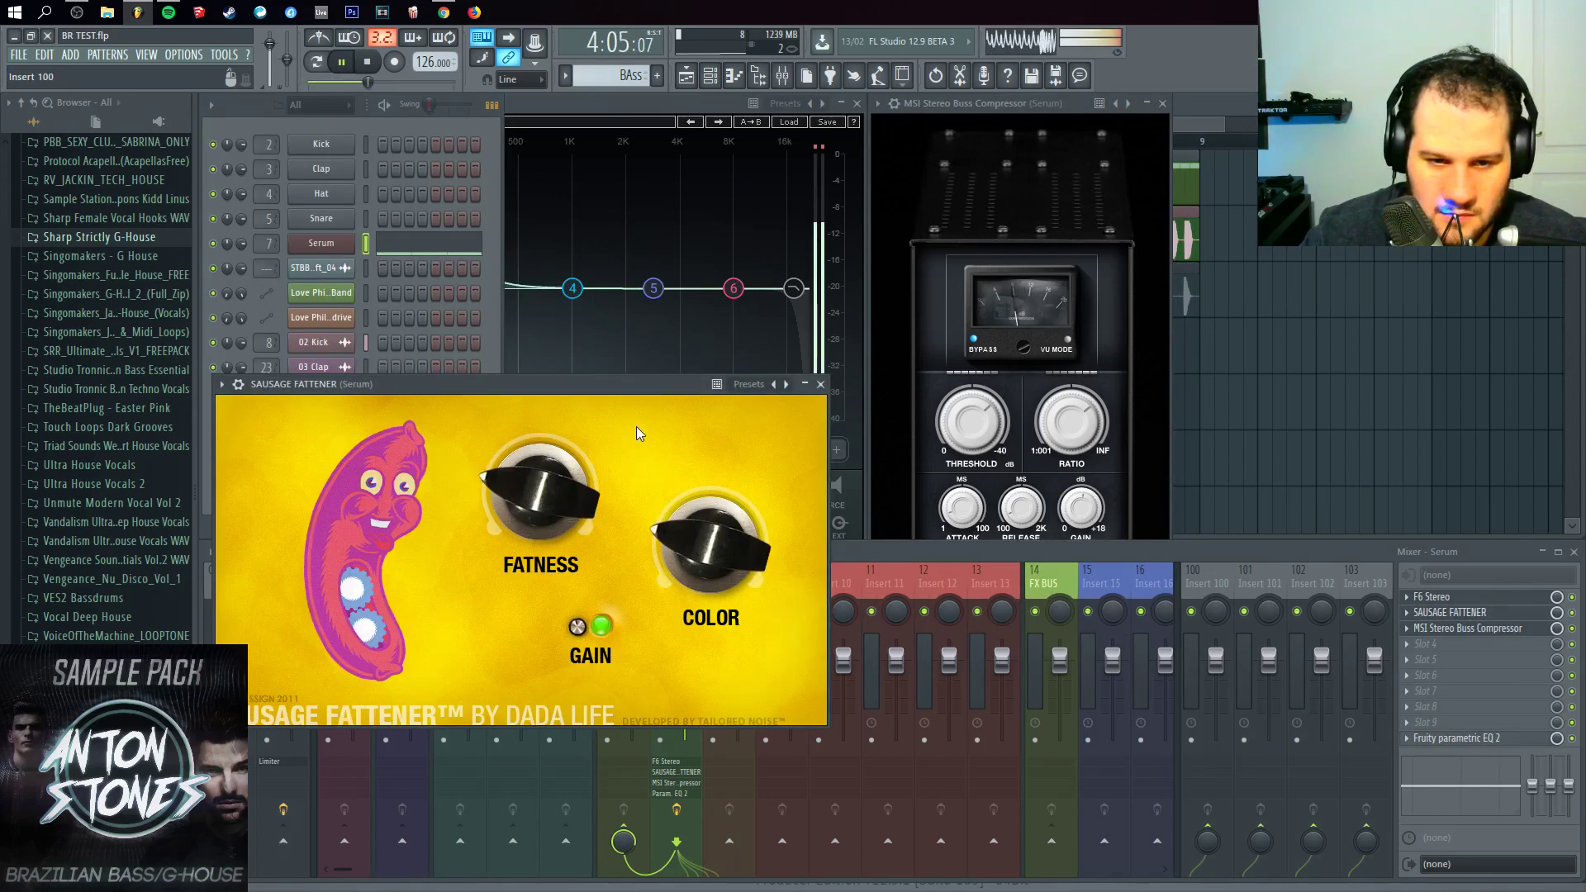
pyautogui.moveTo(585, 388); pyautogui.dragTo(580, 388)
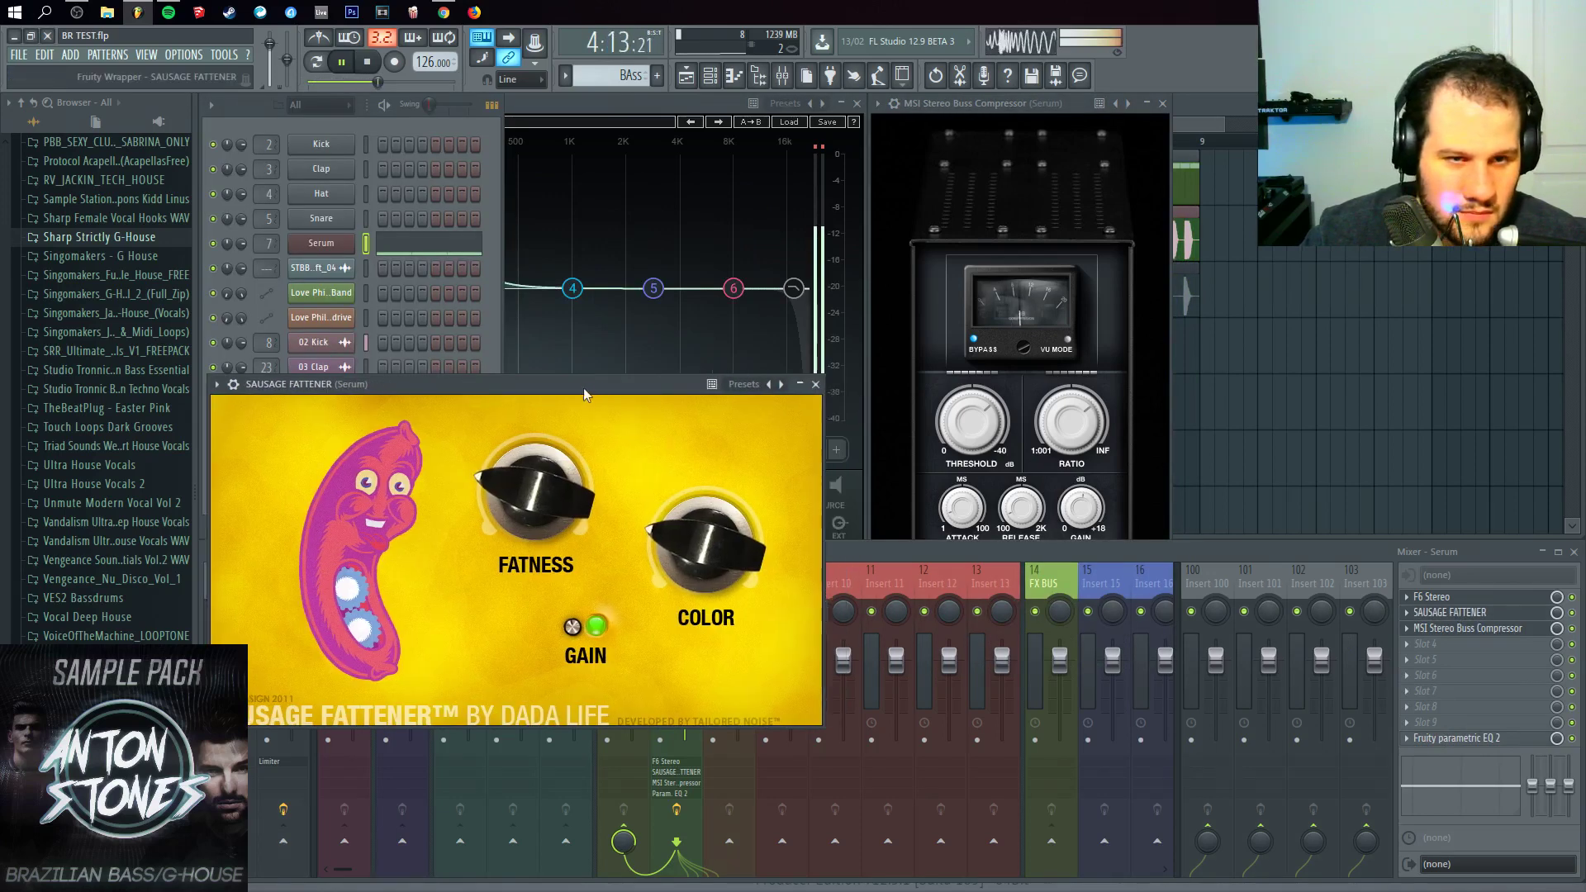
pyautogui.click(582, 107)
pyautogui.click(621, 572)
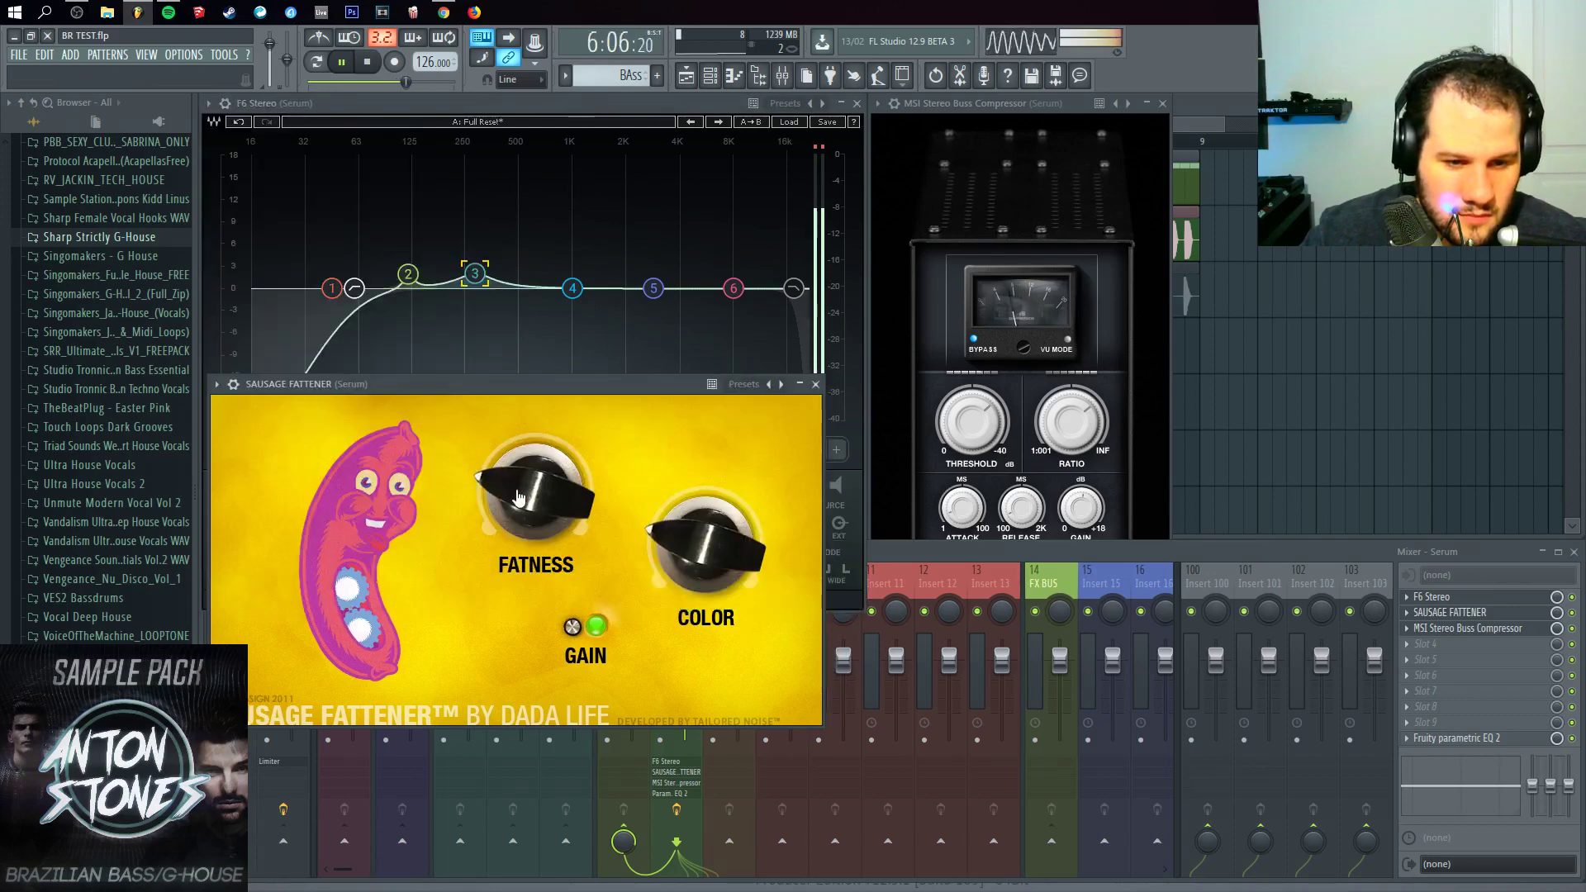
pyautogui.moveTo(515, 493); pyautogui.dragTo(514, 499)
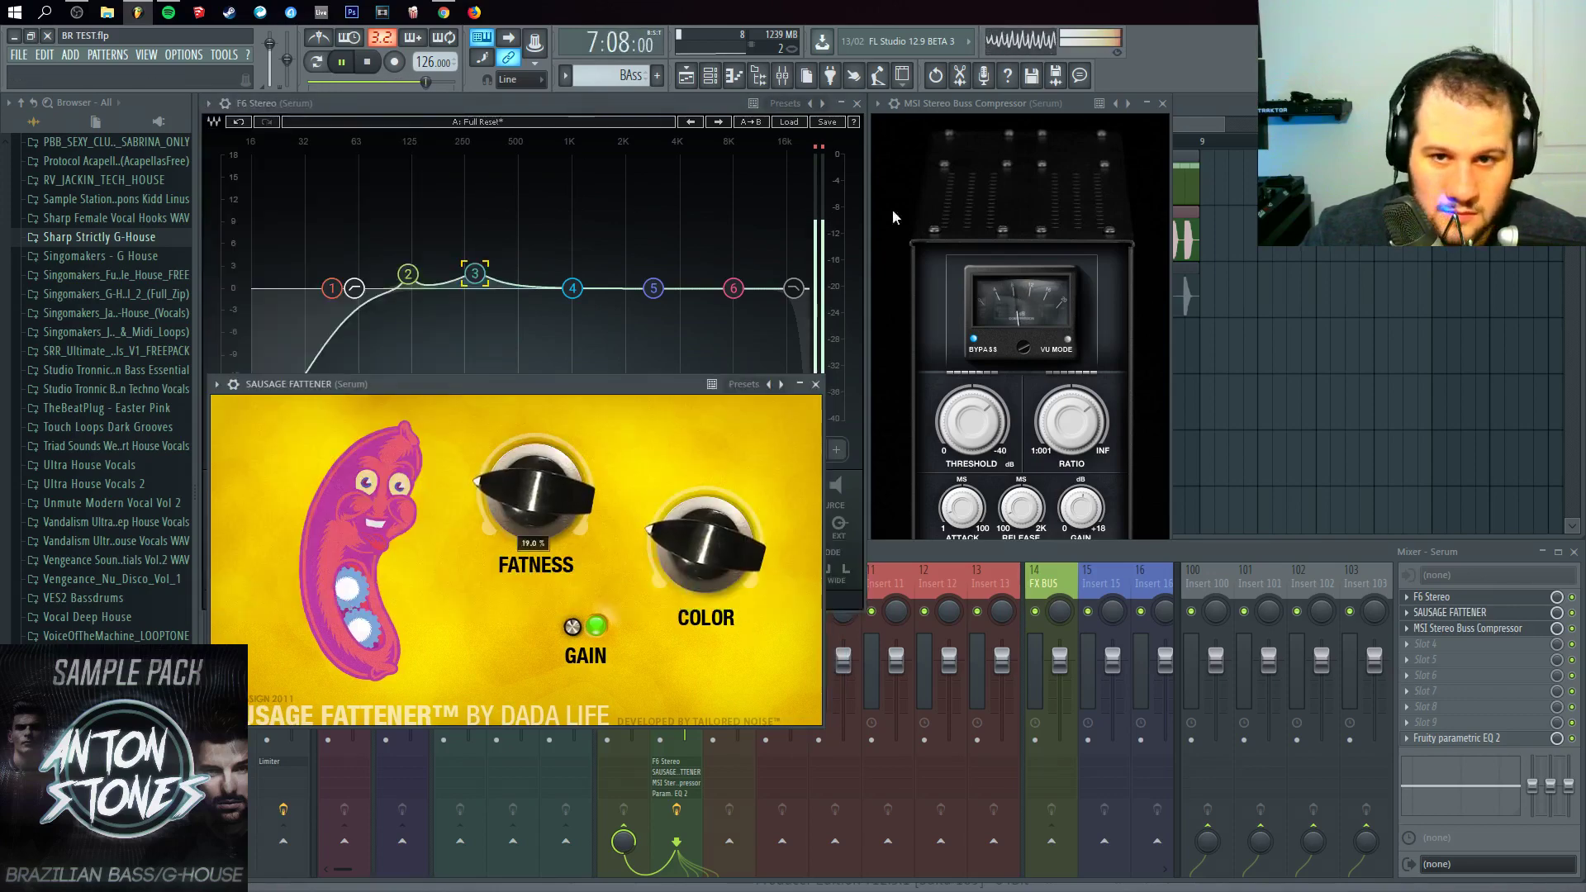
pyautogui.click(970, 107)
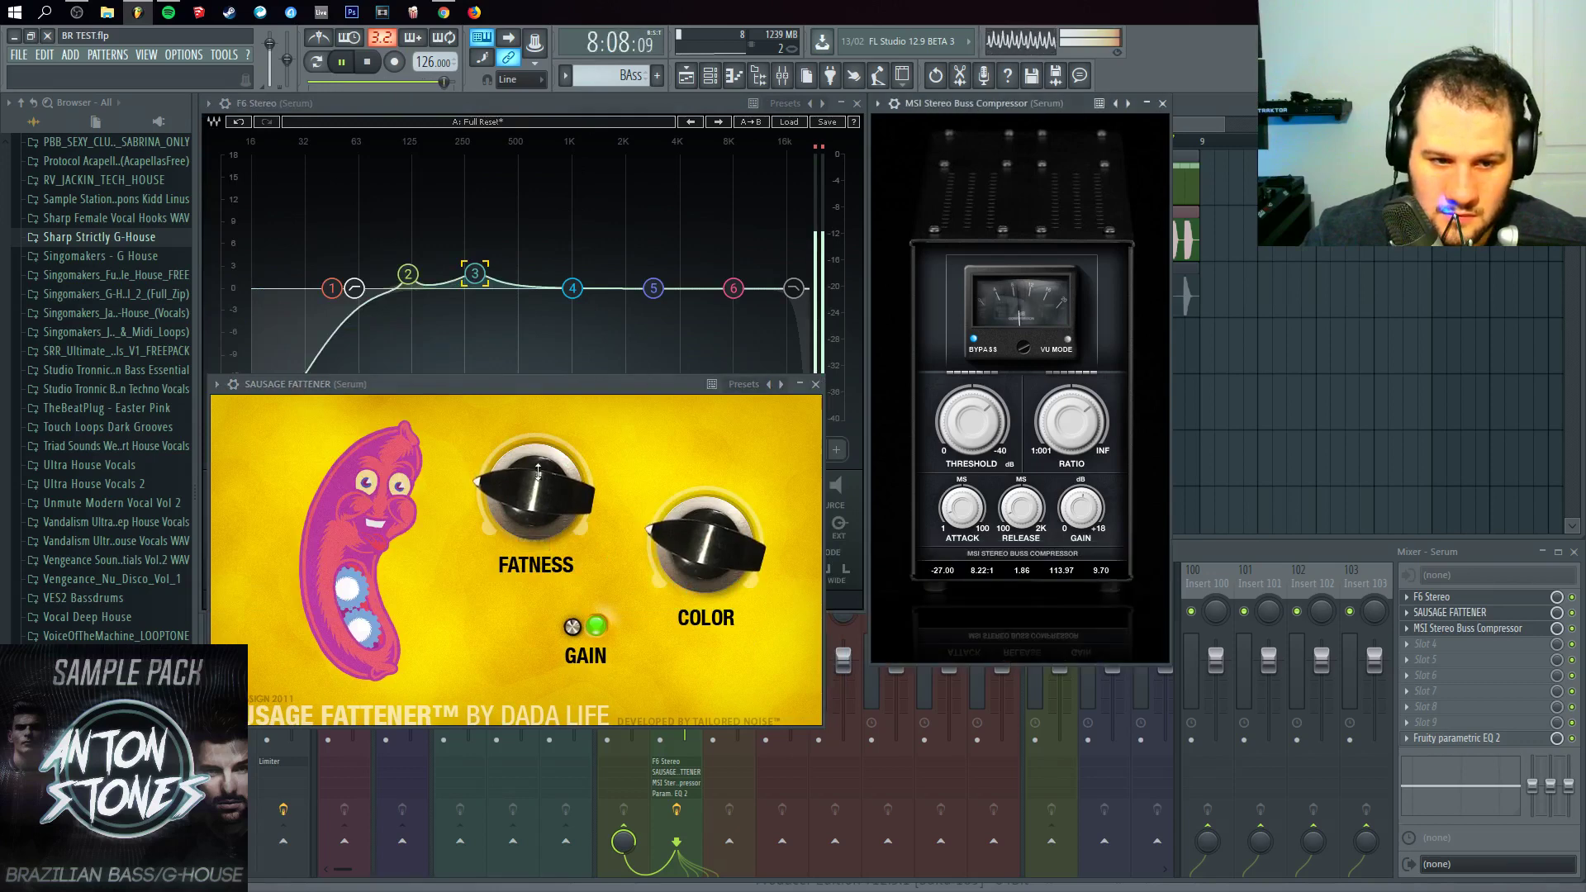
pyautogui.moveTo(530, 464)
pyautogui.mouseDown()
pyautogui.moveTo(529, 446)
pyautogui.moveTo(522, 460)
pyautogui.mouseUp()
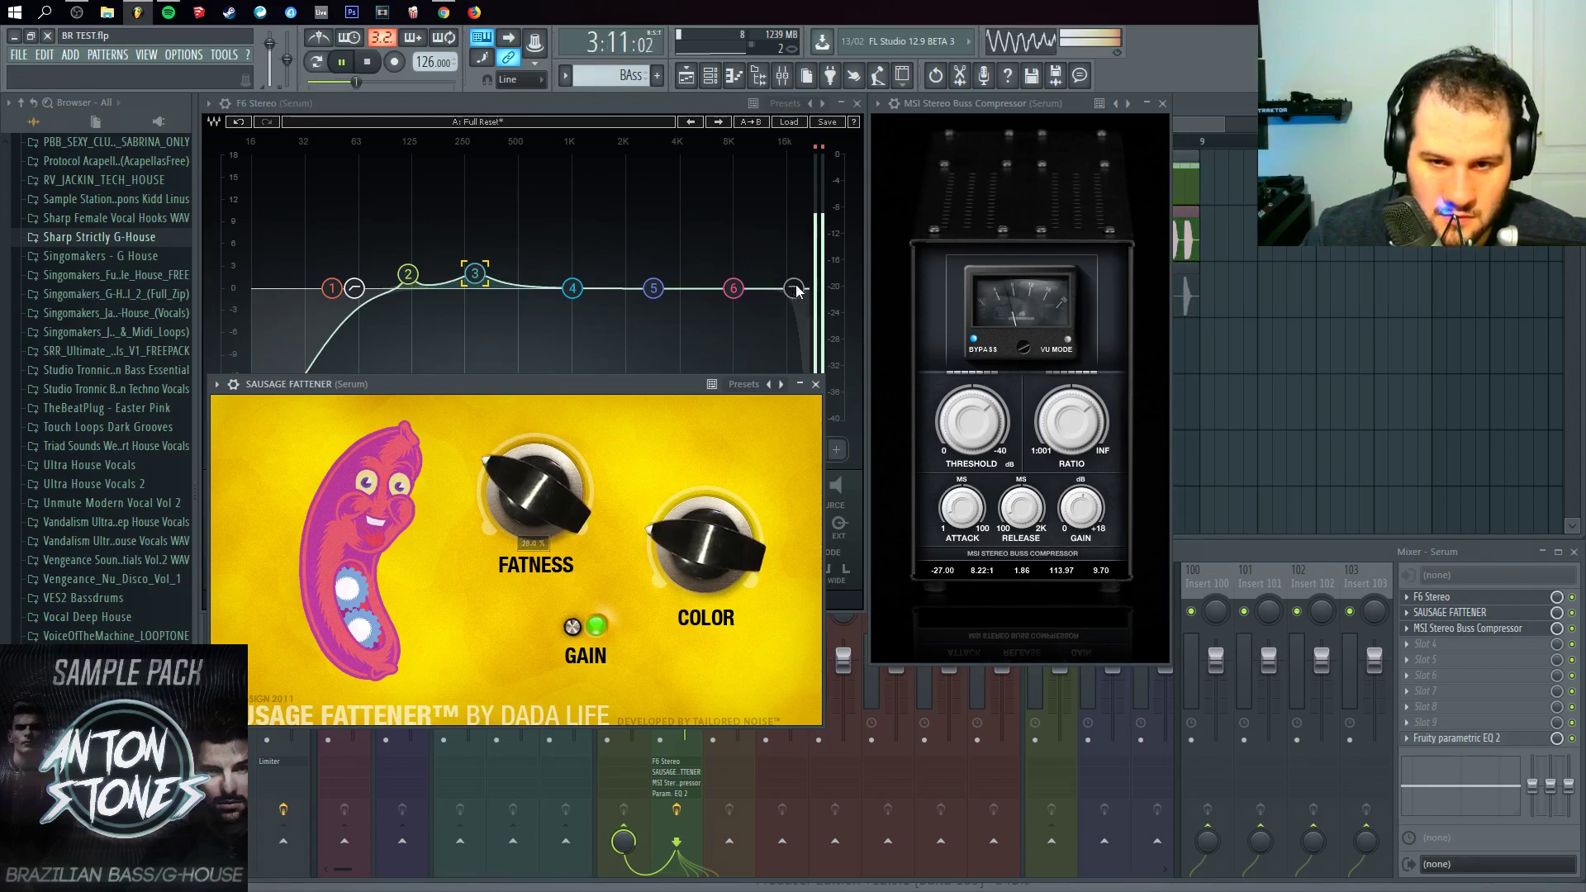
pyautogui.click(382, 67)
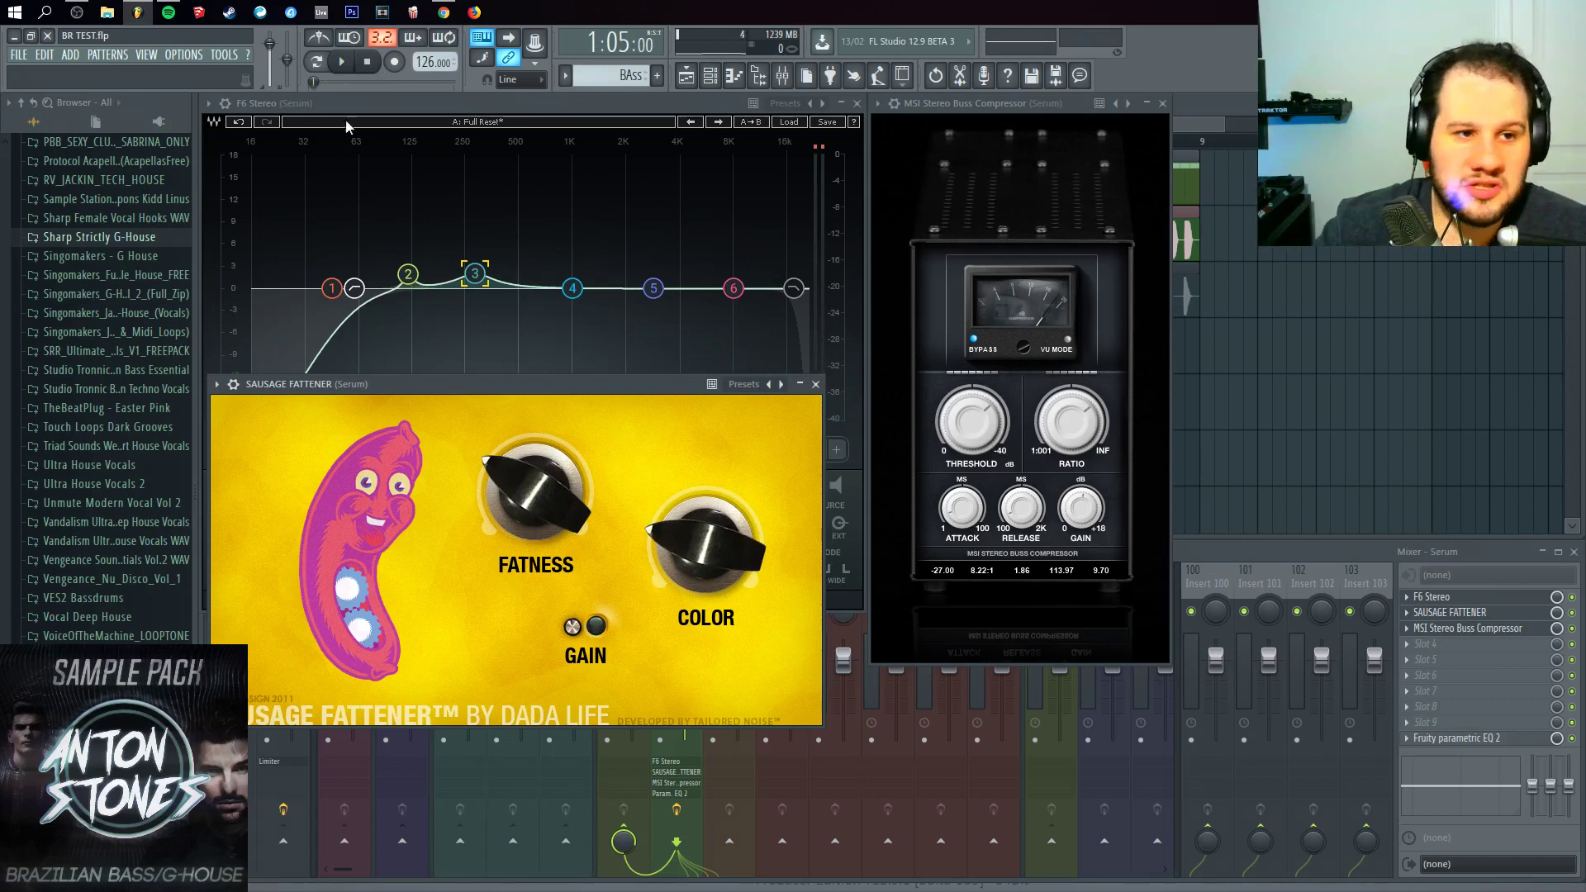
# Step: Restart playback and try the MSI compressor's threshold at 0 dB and at -25.80 dB
pyautogui.click(344, 66)
pyautogui.moveTo(962, 415); pyautogui.dragTo(962, 504)
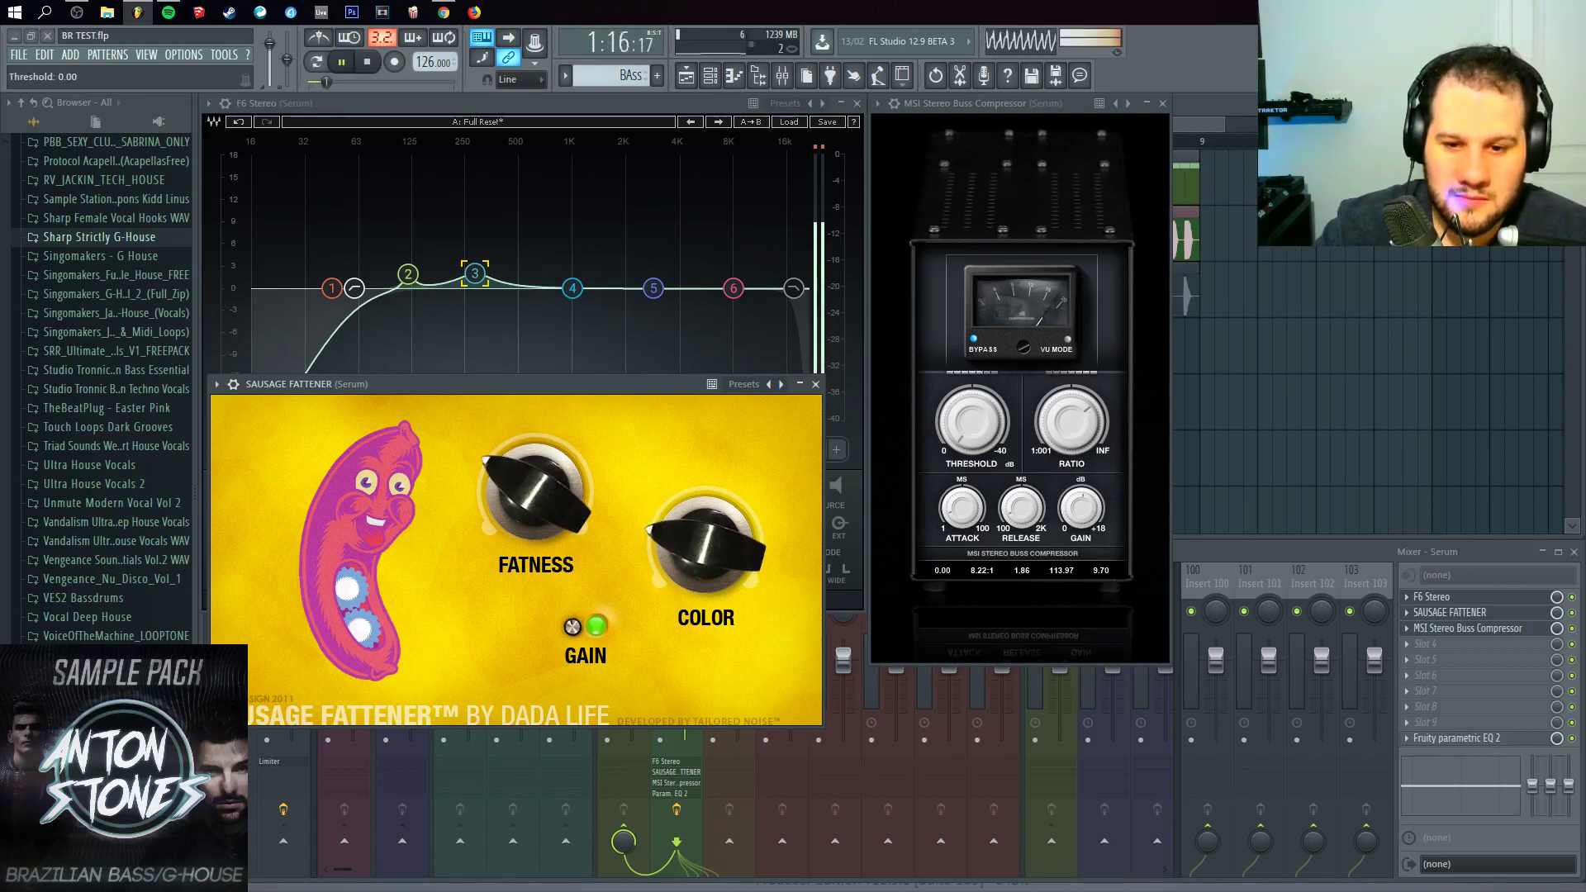
pyautogui.moveTo(962, 415); pyautogui.dragTo(962, 374)
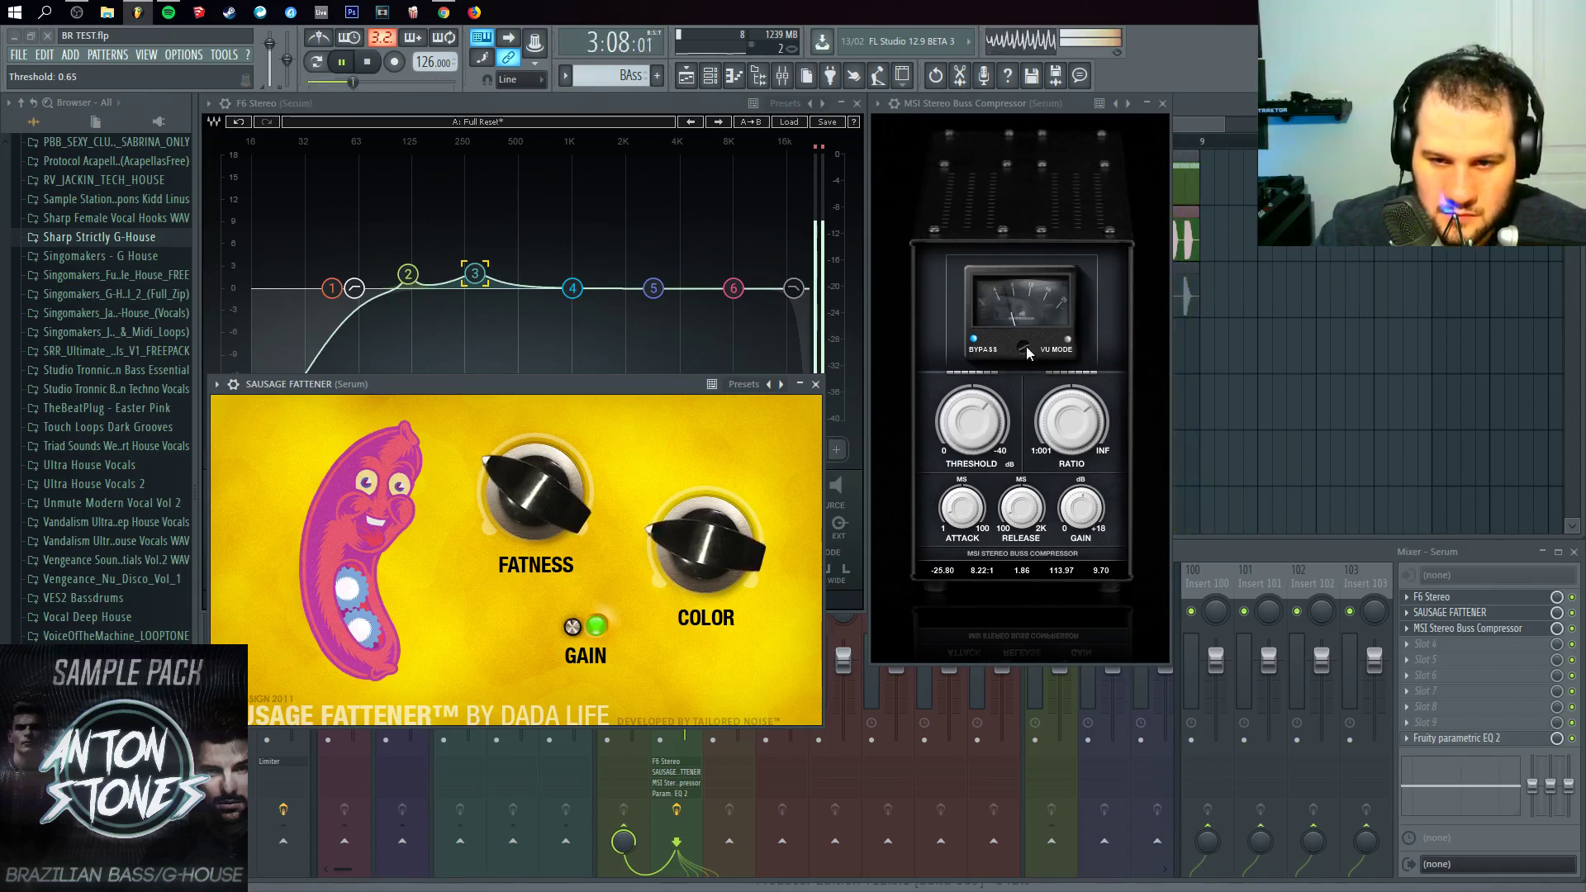
# Step: Compare the compressor's meter readings by toggling VU Mode and the bypass switch, then restore VU Mode to off
pyautogui.click(1069, 342)
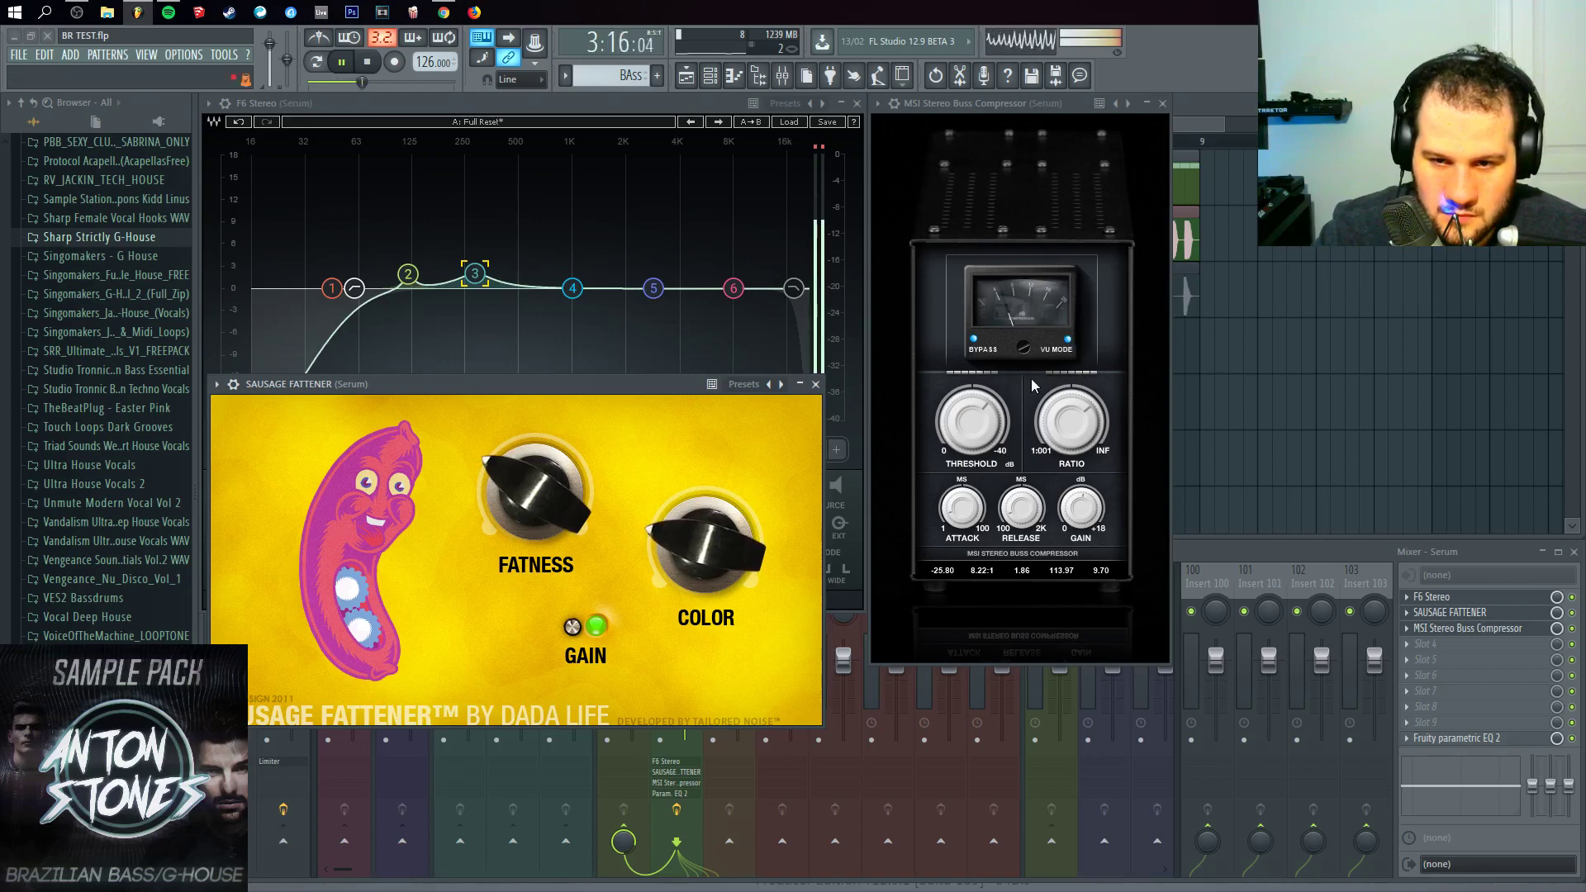
pyautogui.click(976, 341)
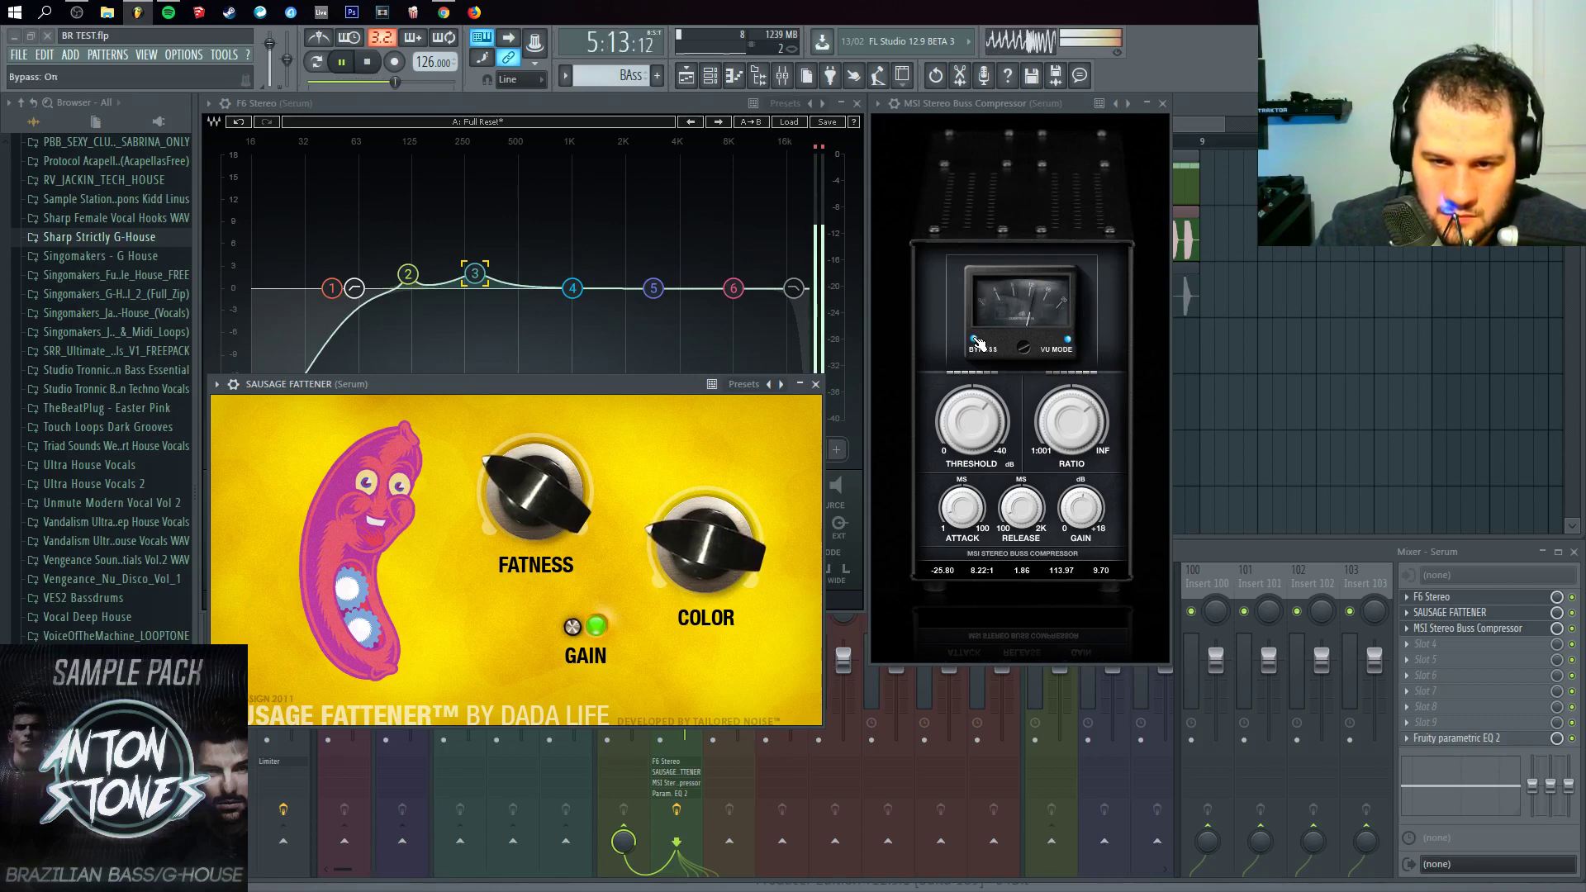
pyautogui.click(1070, 340)
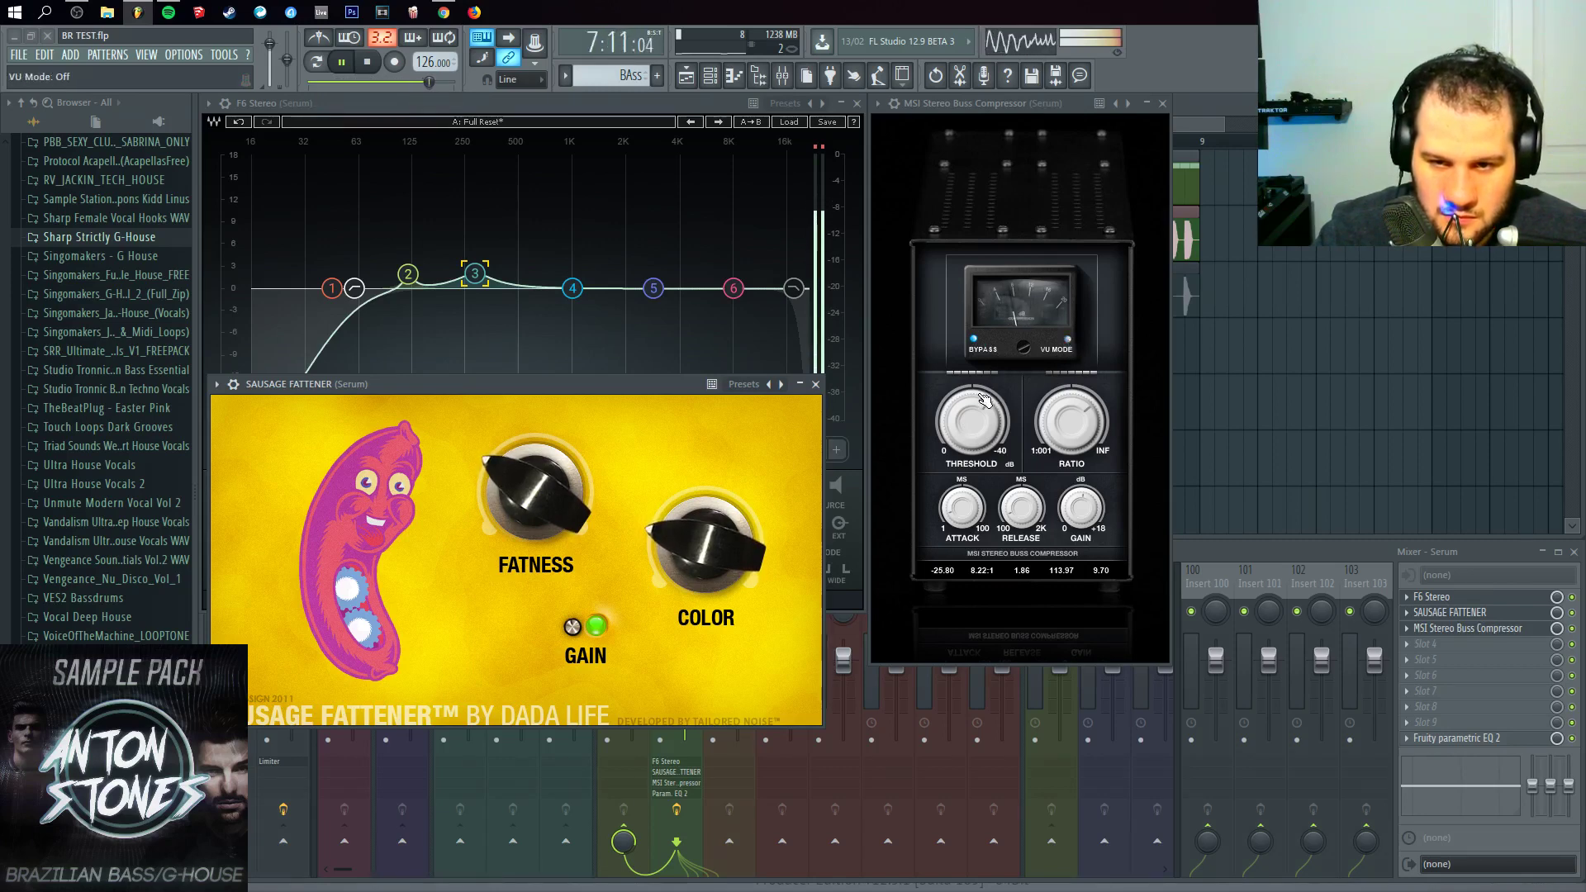
# Step: Fine-tune the MSI compressor's threshold to -25.95 dB and stop playback
pyautogui.moveTo(976, 398); pyautogui.dragTo(975, 401)
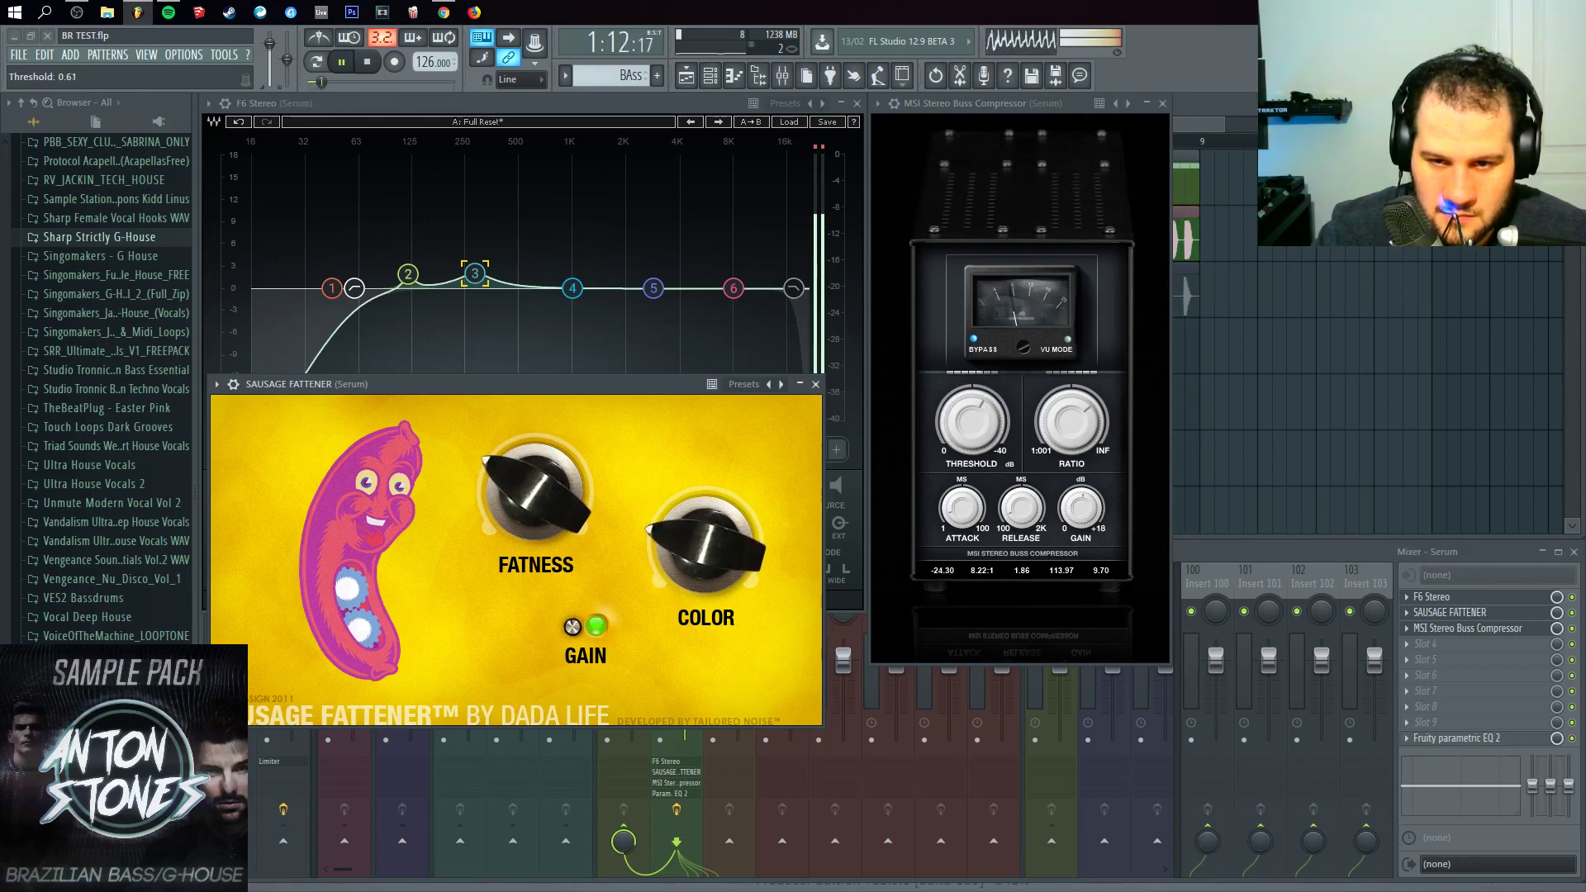
pyautogui.moveTo(976, 401)
pyautogui.mouseDown()
pyautogui.moveTo(975, 423)
pyautogui.moveTo(976, 377)
pyautogui.moveTo(975, 396)
pyautogui.mouseUp()
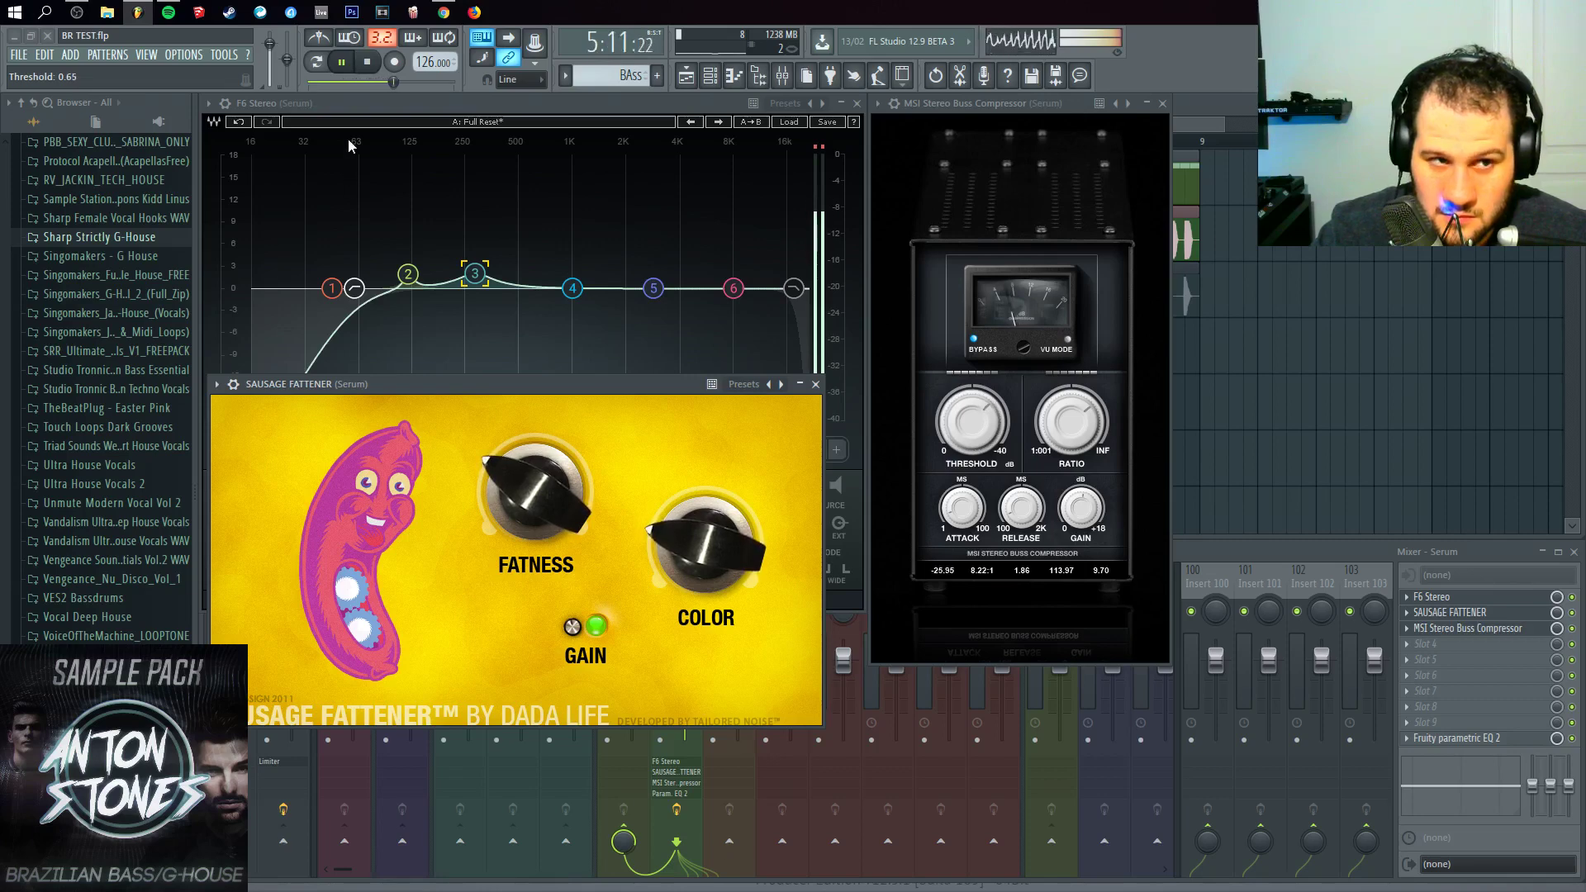
pyautogui.click(368, 66)
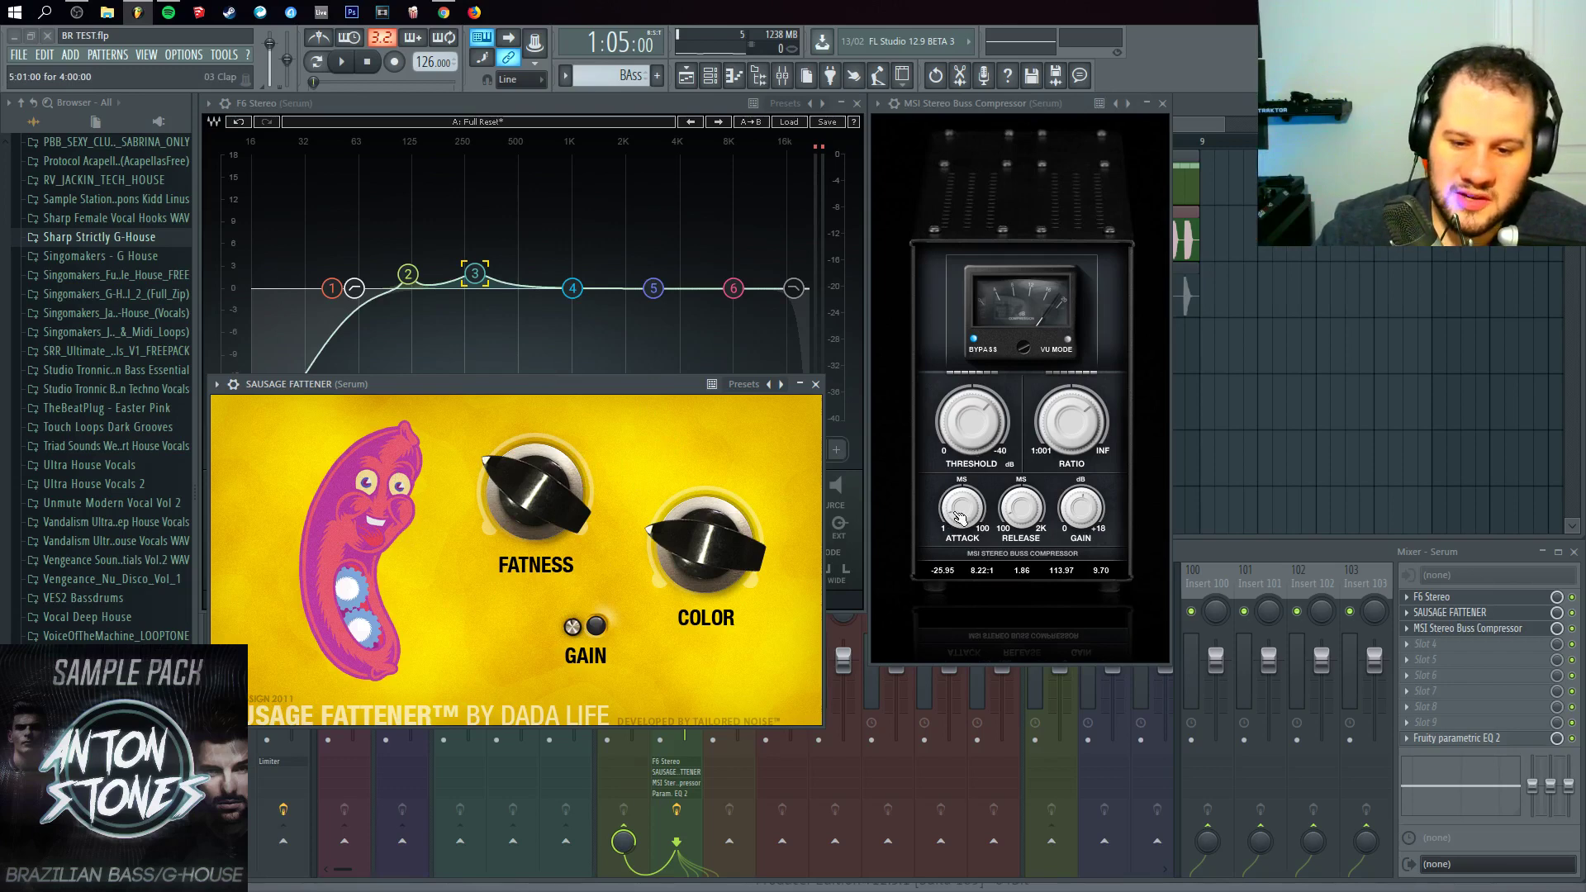
# Step: Set the MSI compressor's attack to 1.51 ms and audition the Serum bass with its effect chain toggled
pyautogui.moveTo(958, 516); pyautogui.dragTo(962, 513)
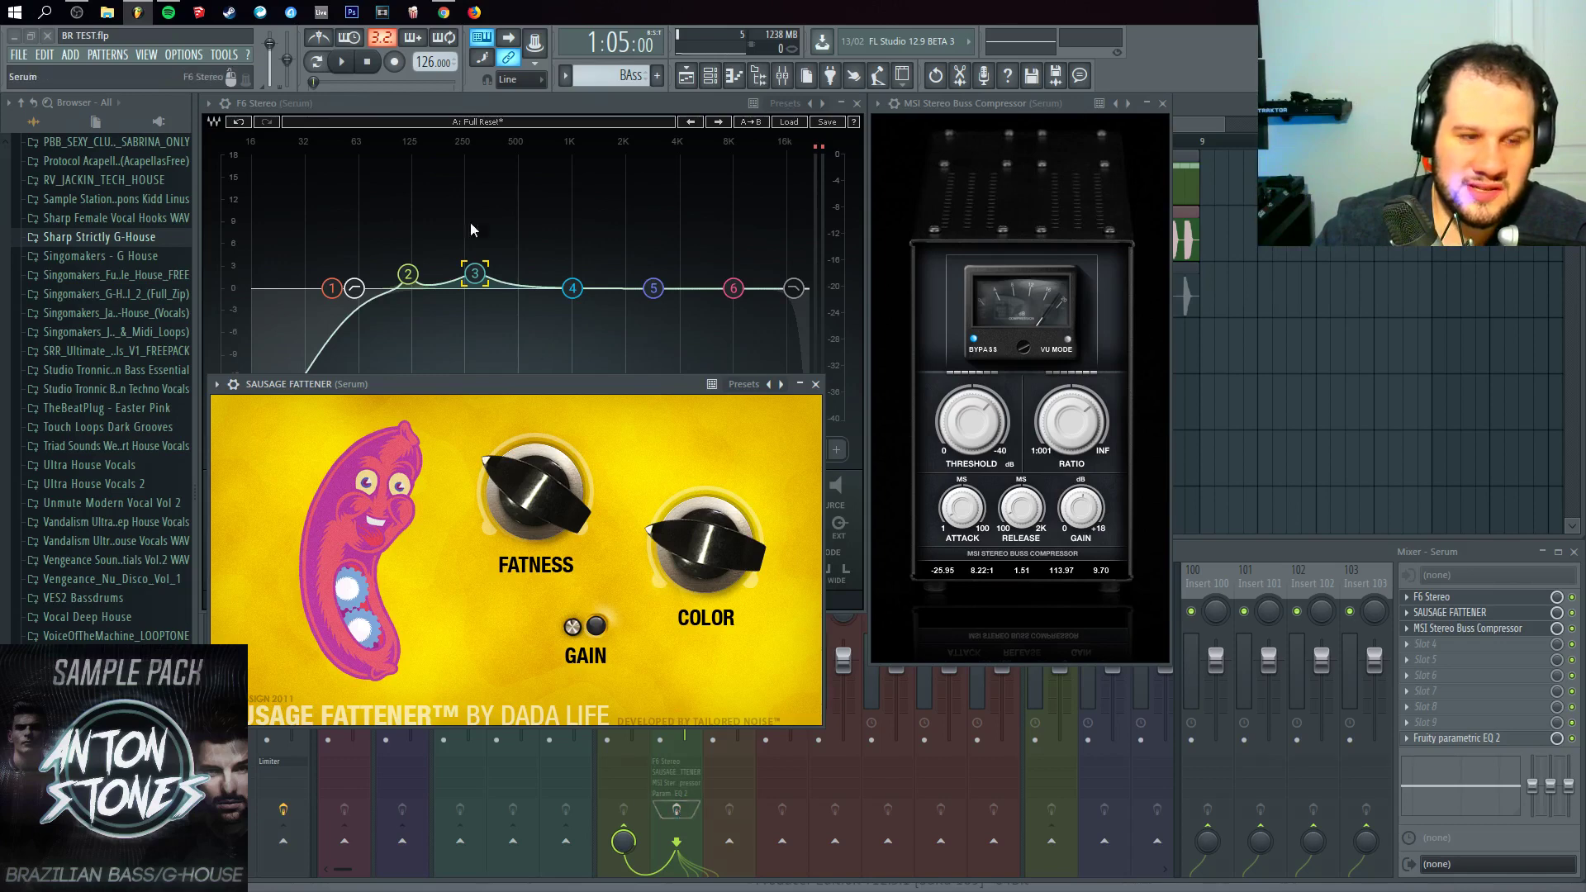
pyautogui.press('space')
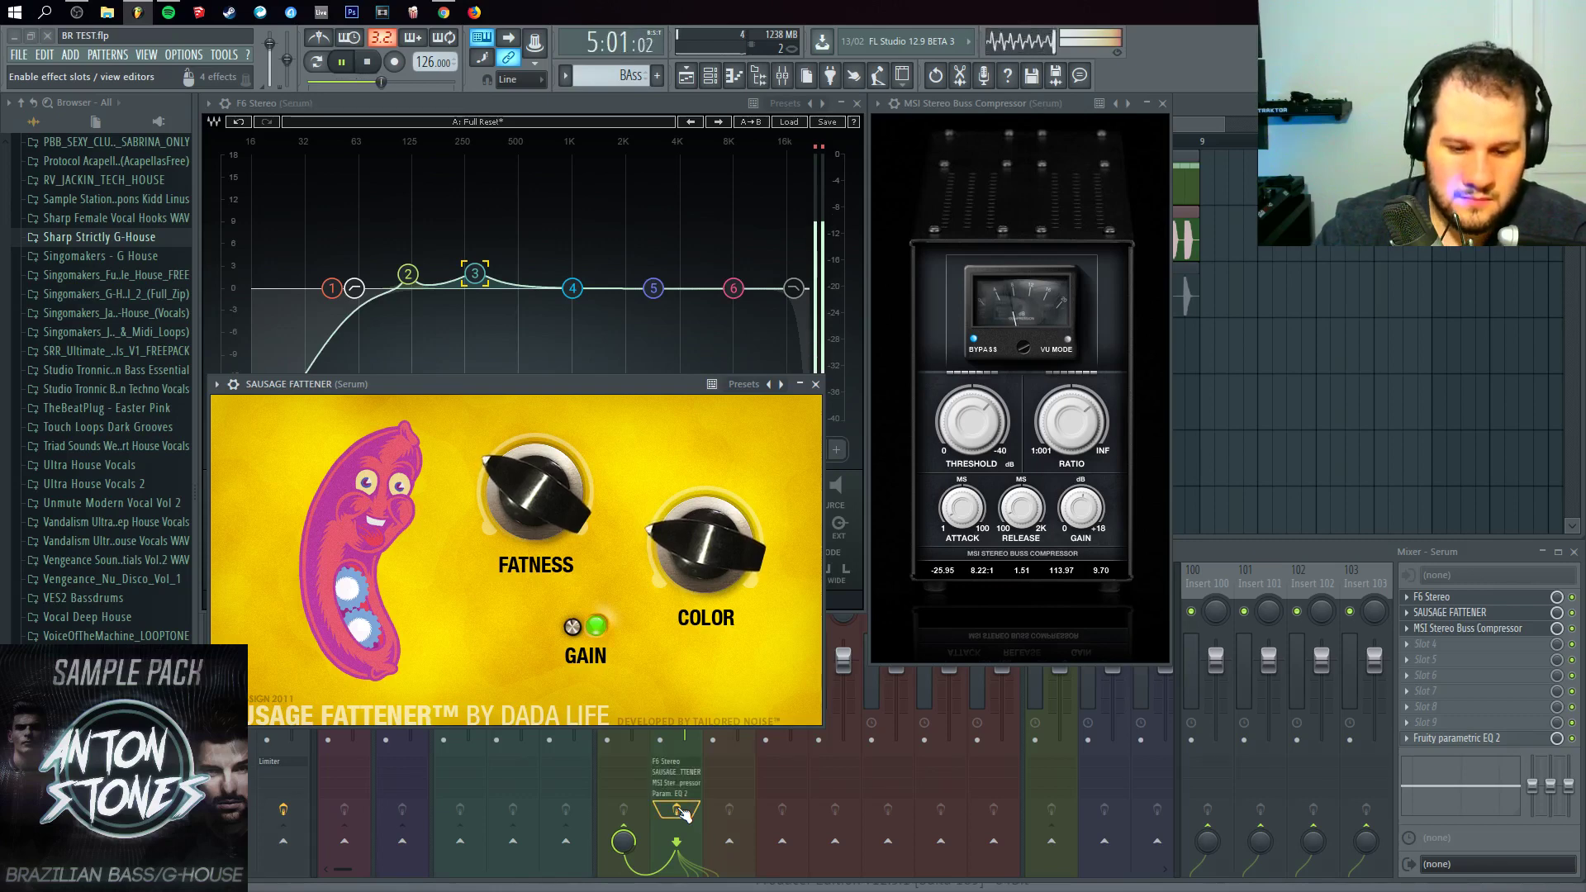
pyautogui.click(380, 73)
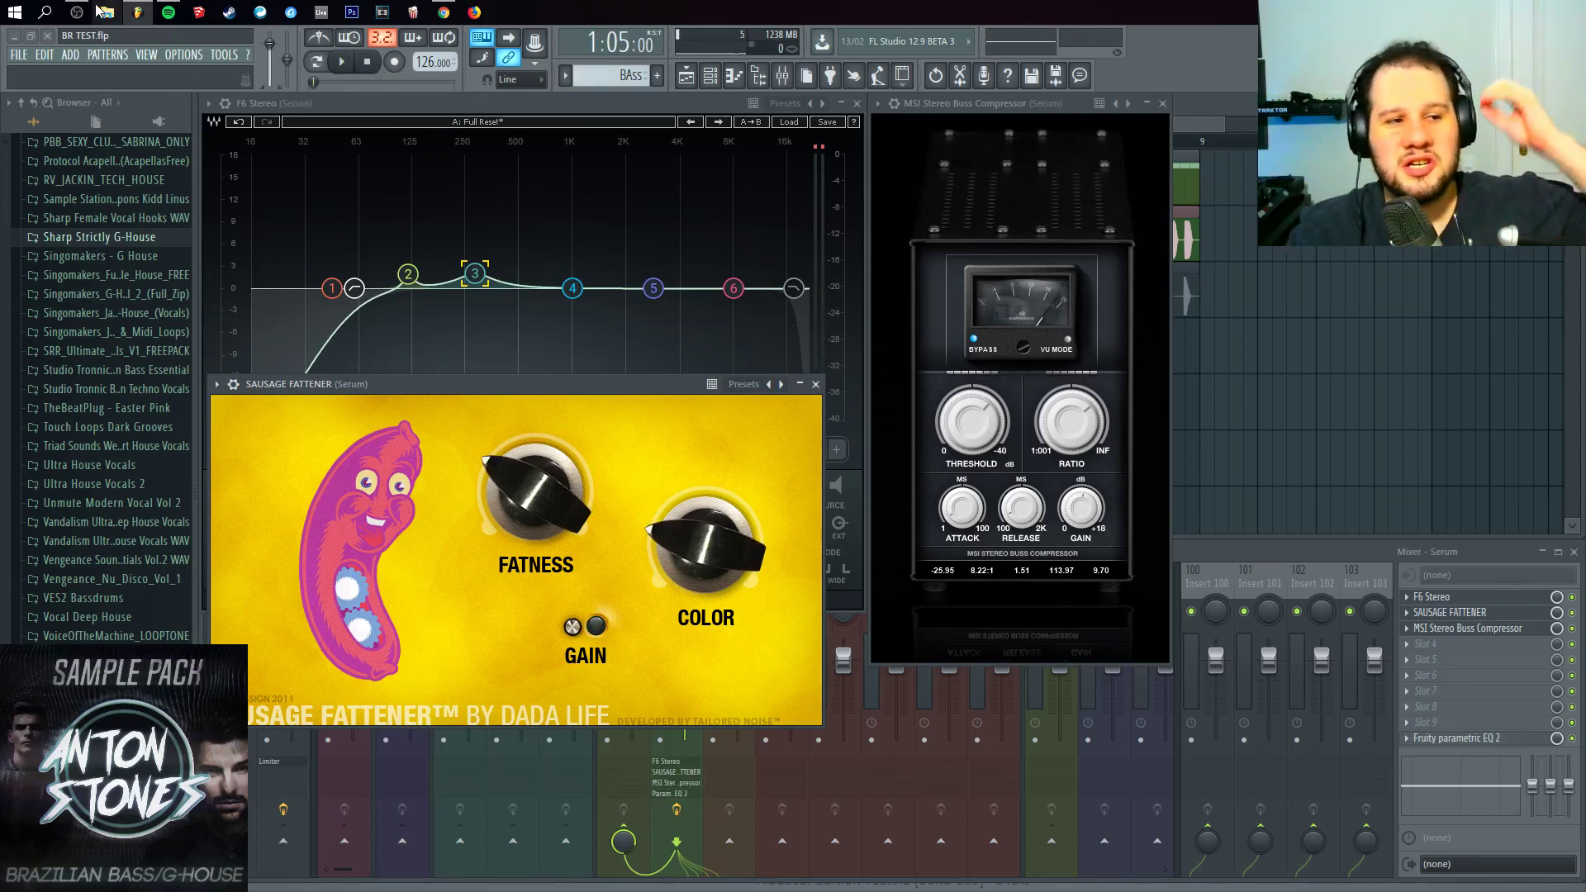
# Step: Switch to the OBS window
pyautogui.moveTo(93, 10)
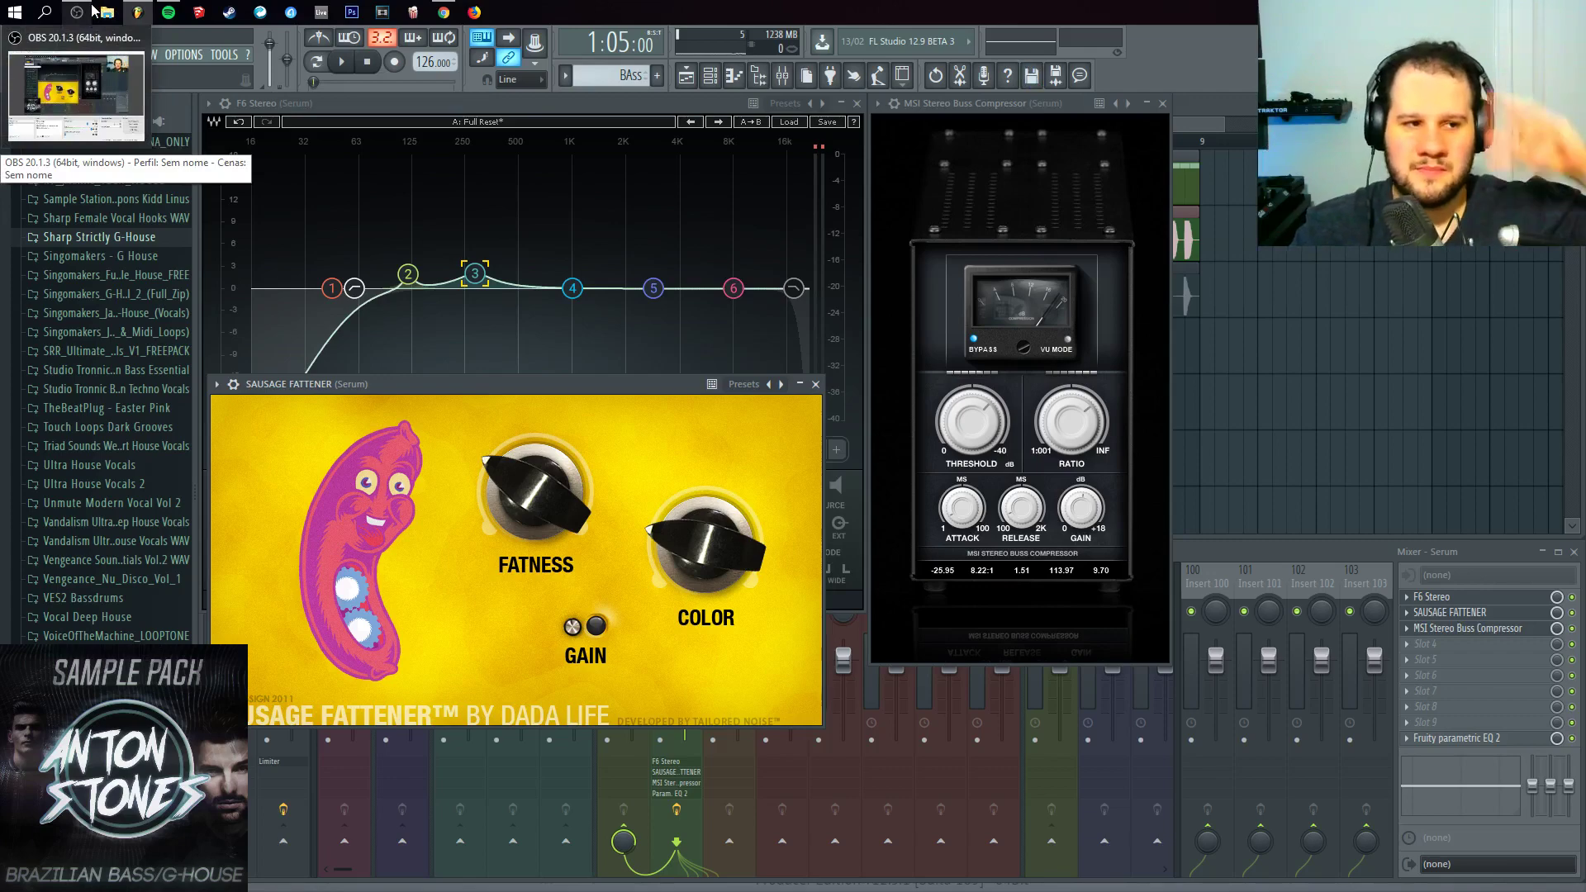
pyautogui.click(92, 10)
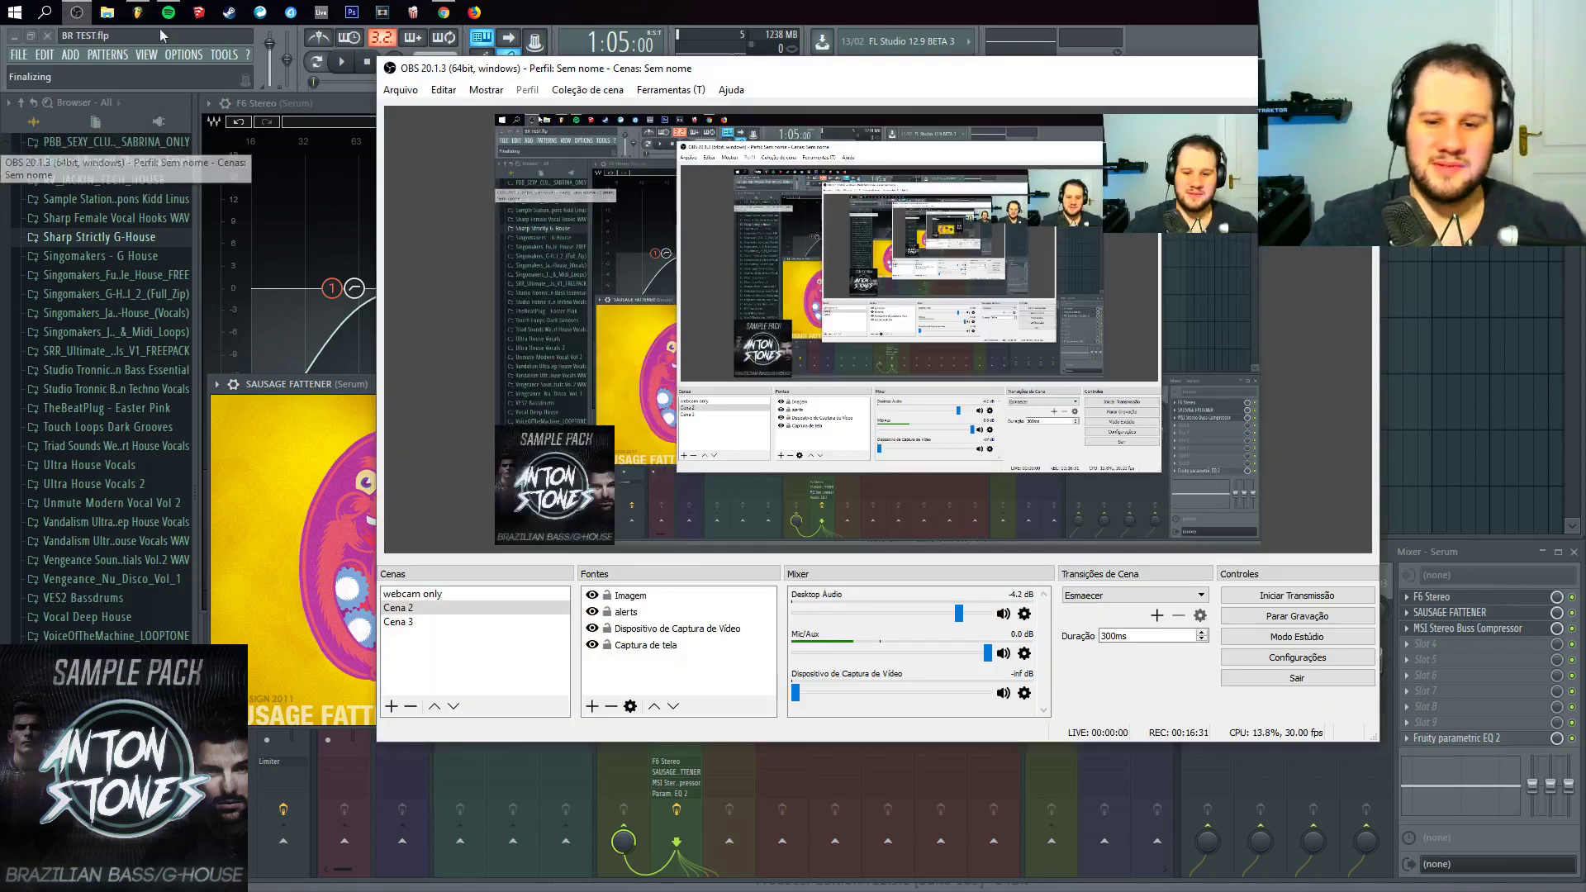